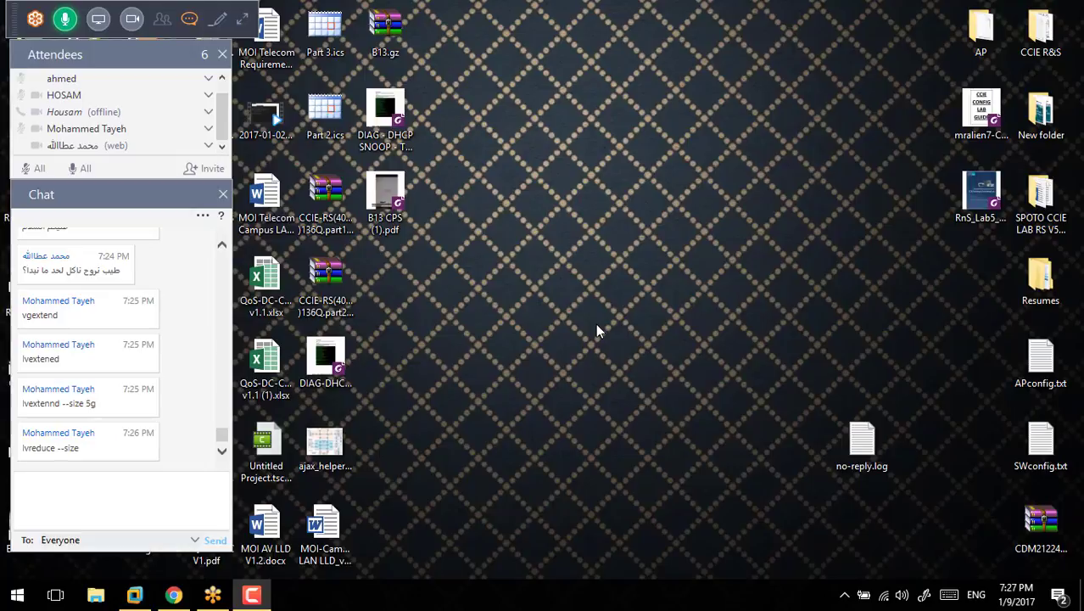
Launch MobaXterm and start a local terminal
key("super")
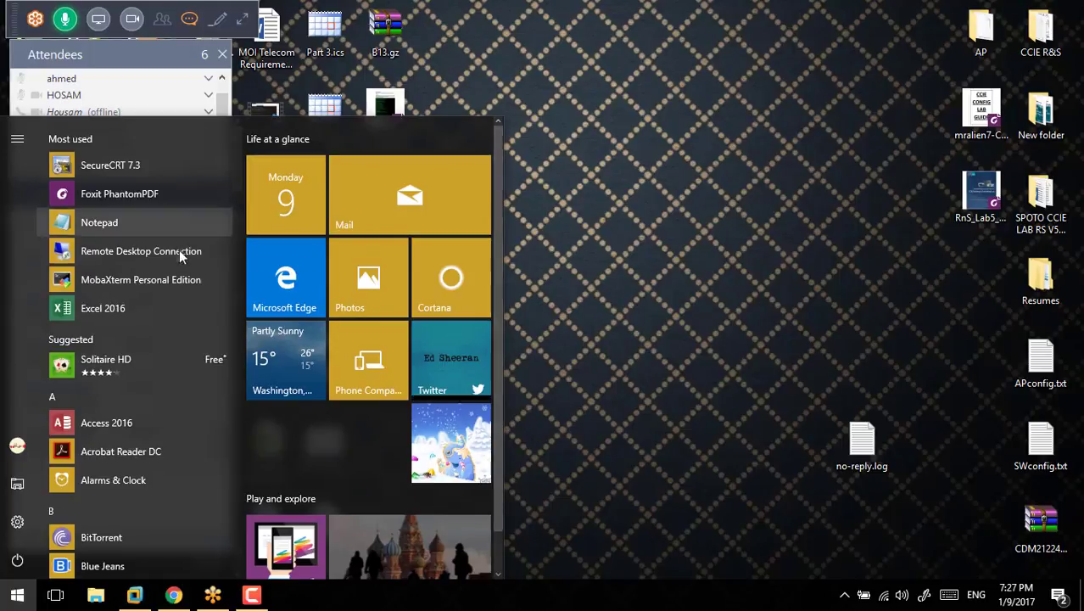
left_click(626, 312)
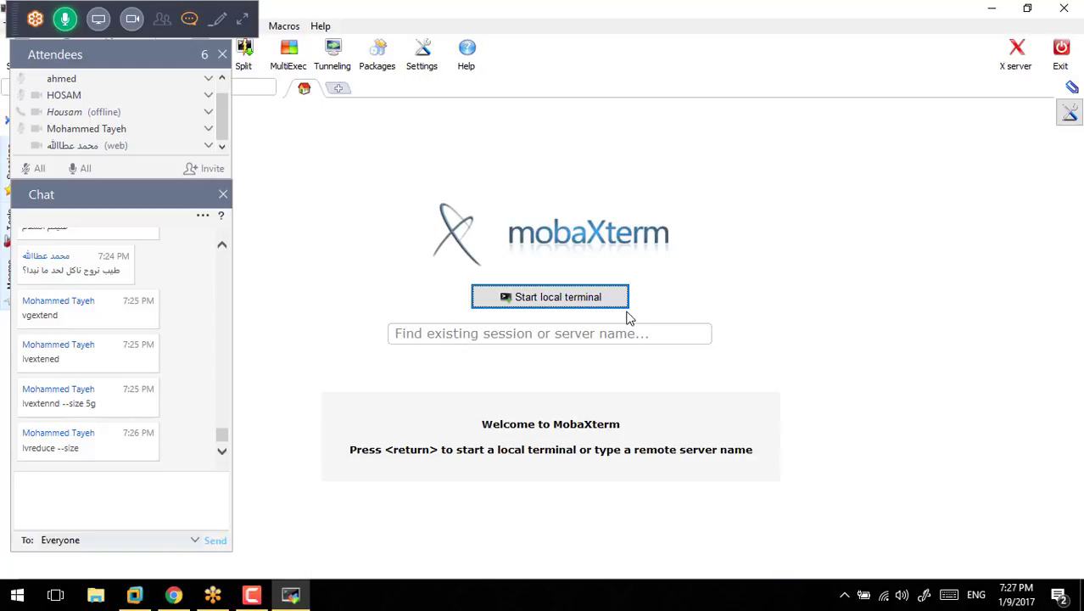
left_click(601, 307)
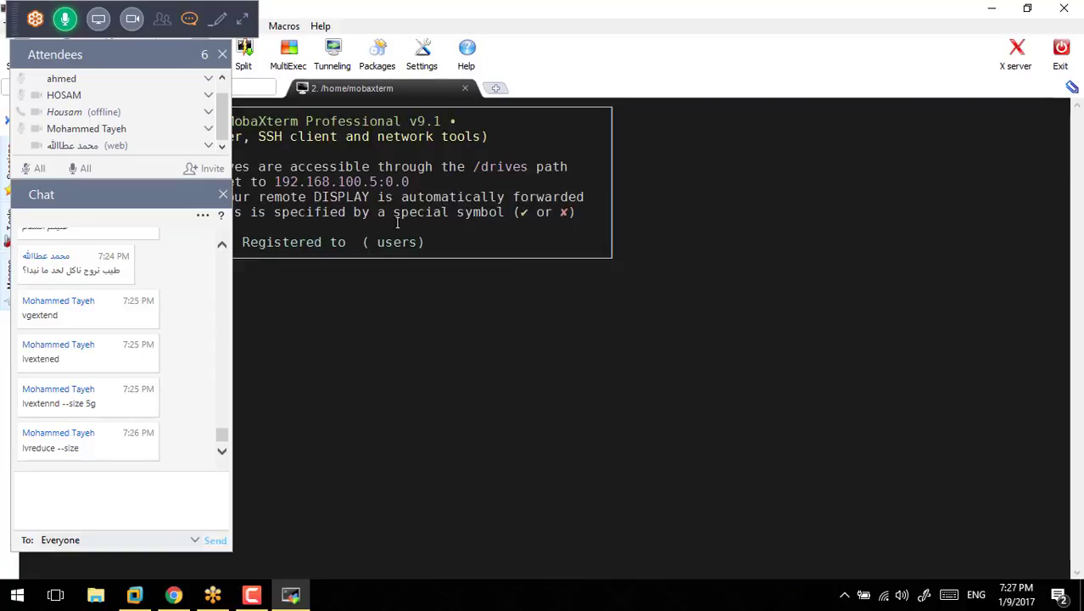
Move the meeting's chat window clear of the terminal text and close the Attendees window
left_click_drag(114, 200, 959, 20)
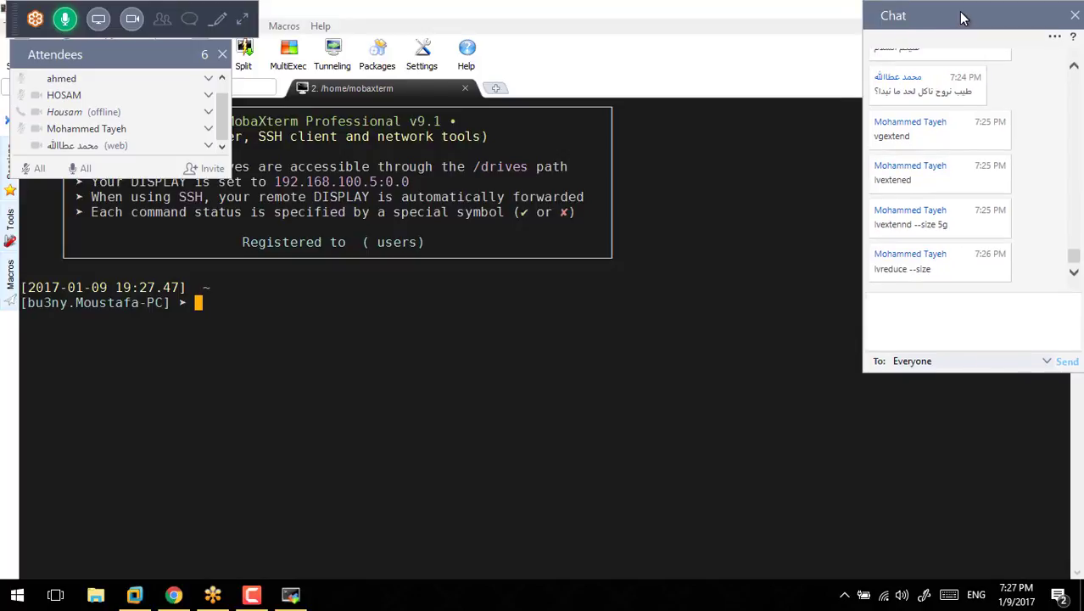
left_click(223, 54)
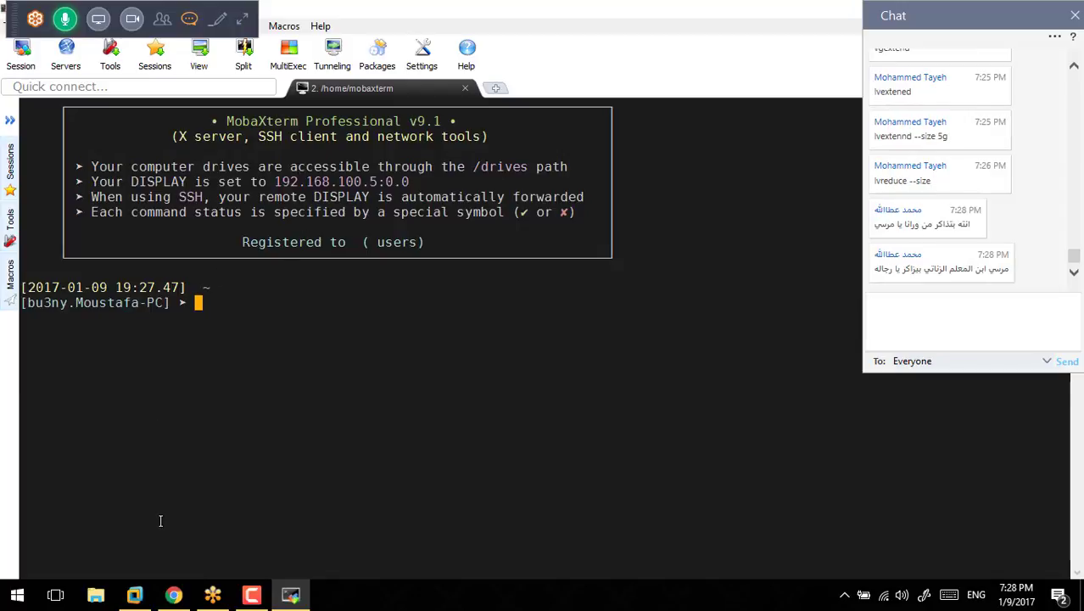
Switch to the VMware Workstation virtual machine and unlock its desktop with the account password
left_click(134, 594)
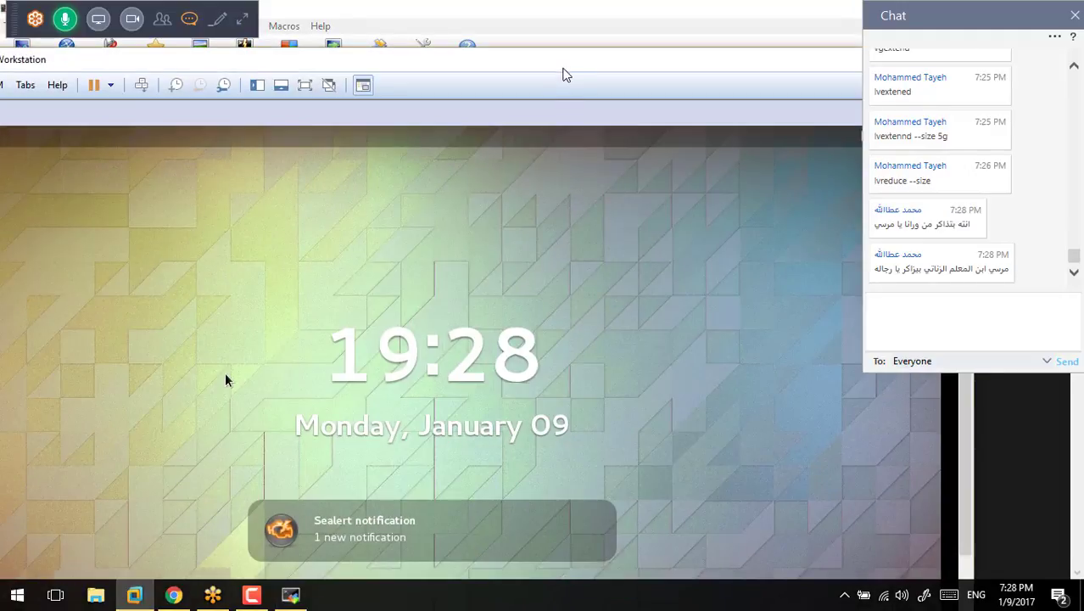
left_click_drag(566, 68, 576, 7)
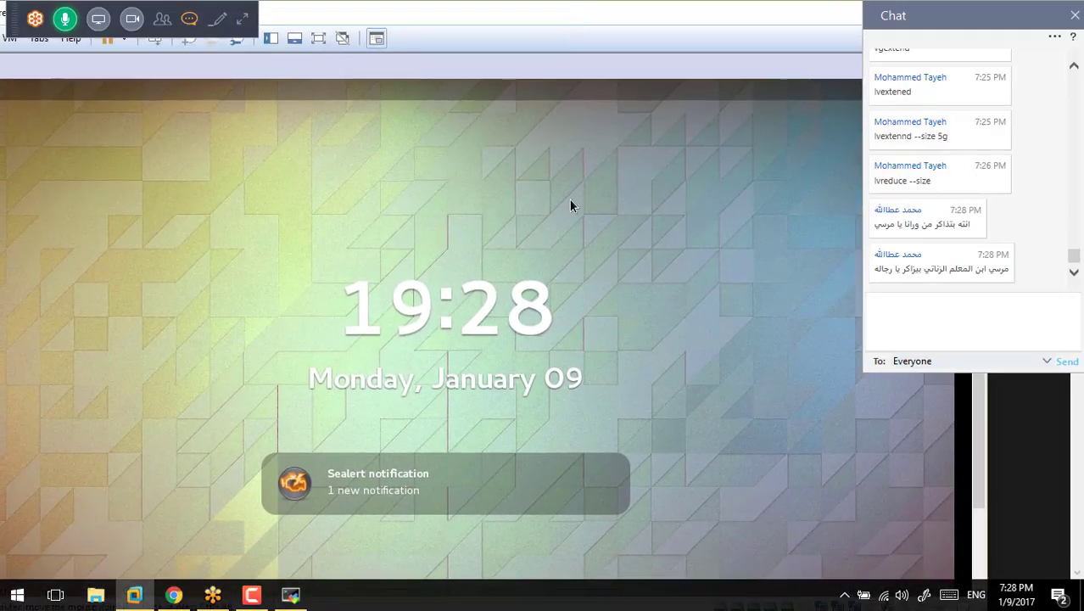
left_click(571, 205)
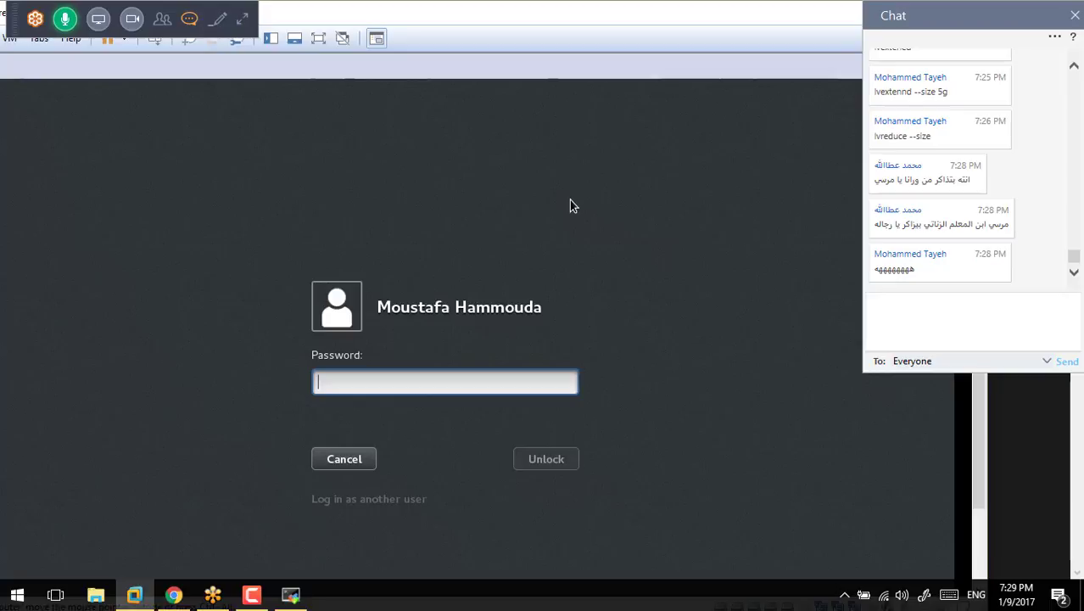
type("*******")
key("Return")
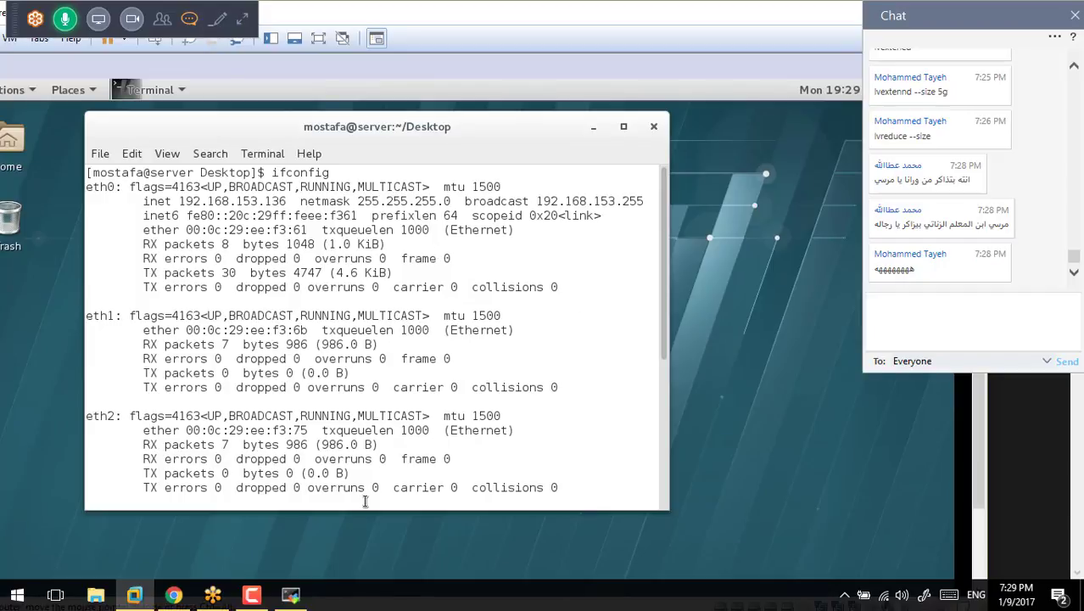
left_click(287, 600)
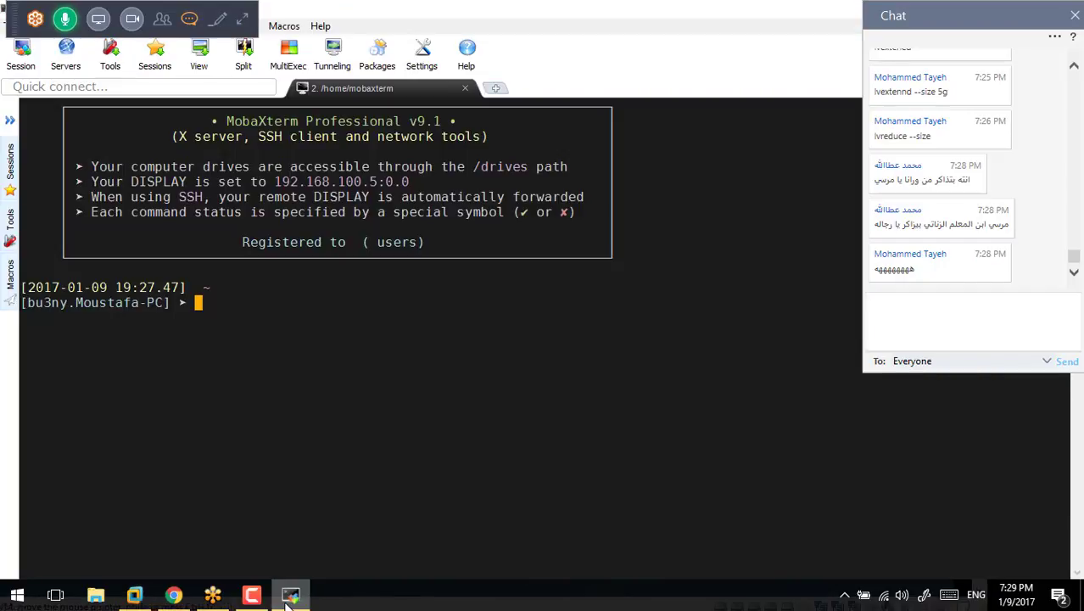
key("ctrl+r")
type("136")
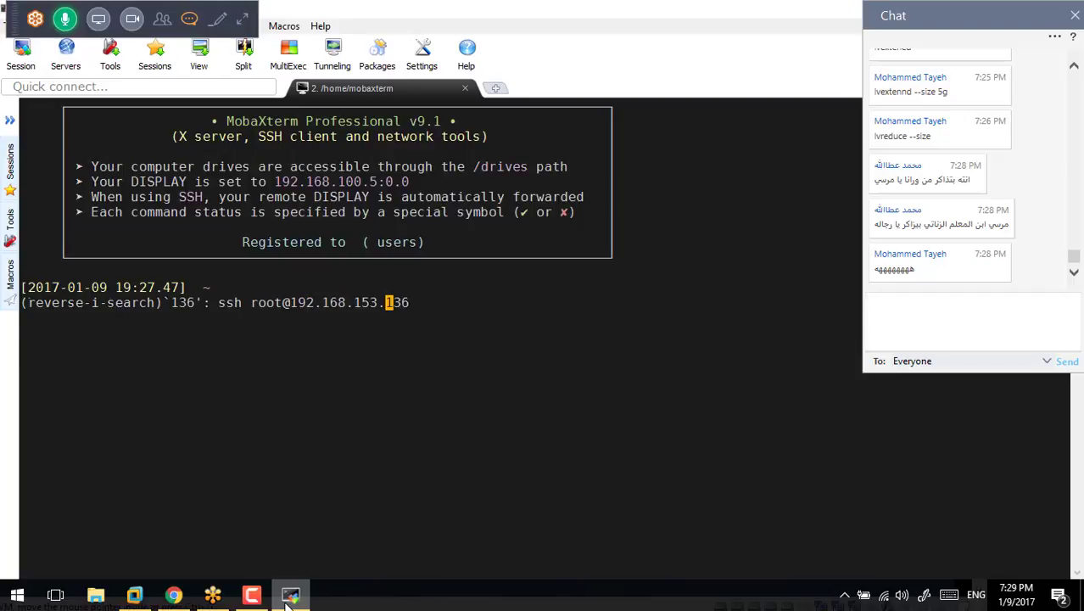
key("Return")
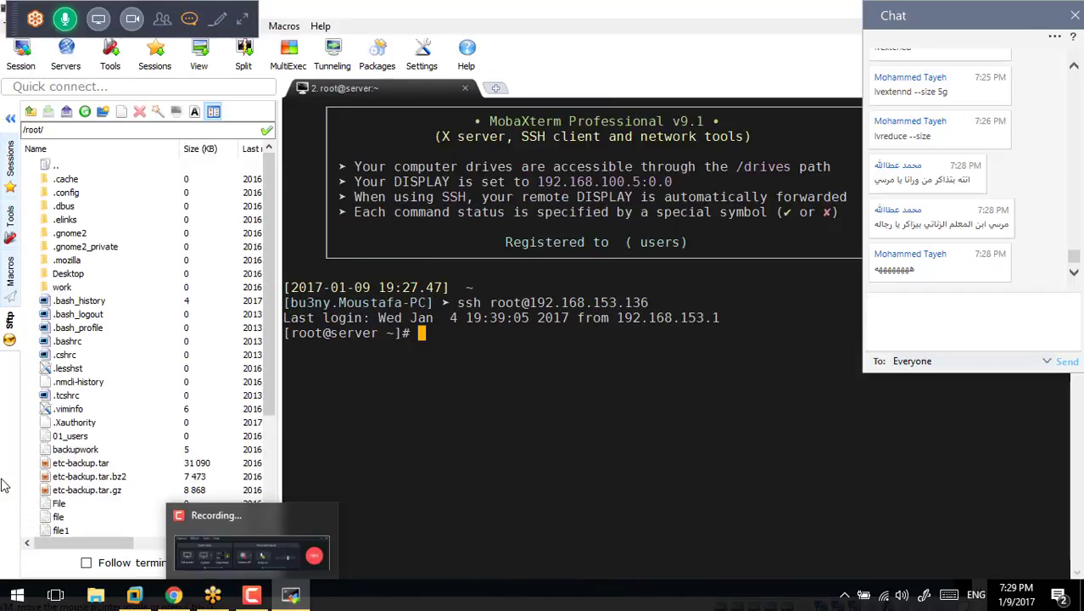
Collapse the SFTP file browser, and clear the terminal screen with its text slightly enlarged
left_click(10, 117)
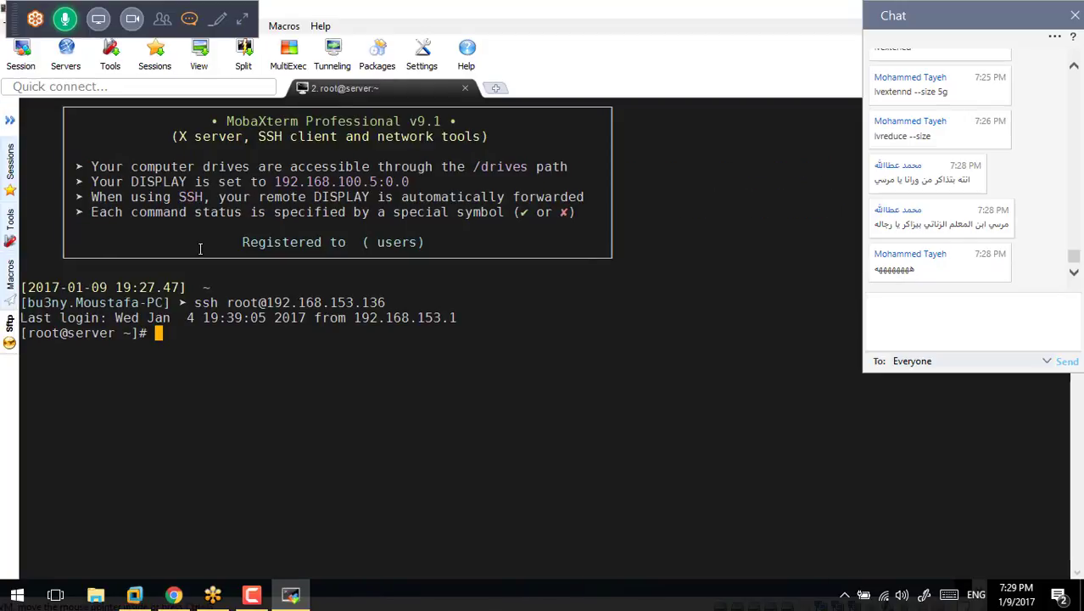
key("ctrl+l")
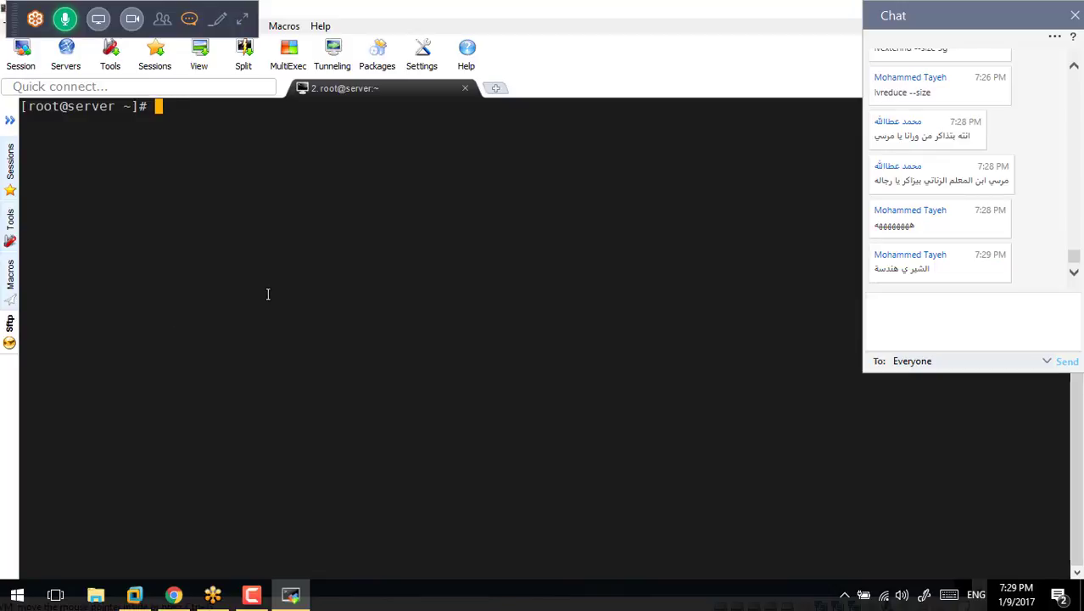
scroll(268, 293, "up", 2, "ctrl")
scroll(267, 293, "down", 1, "ctrl")
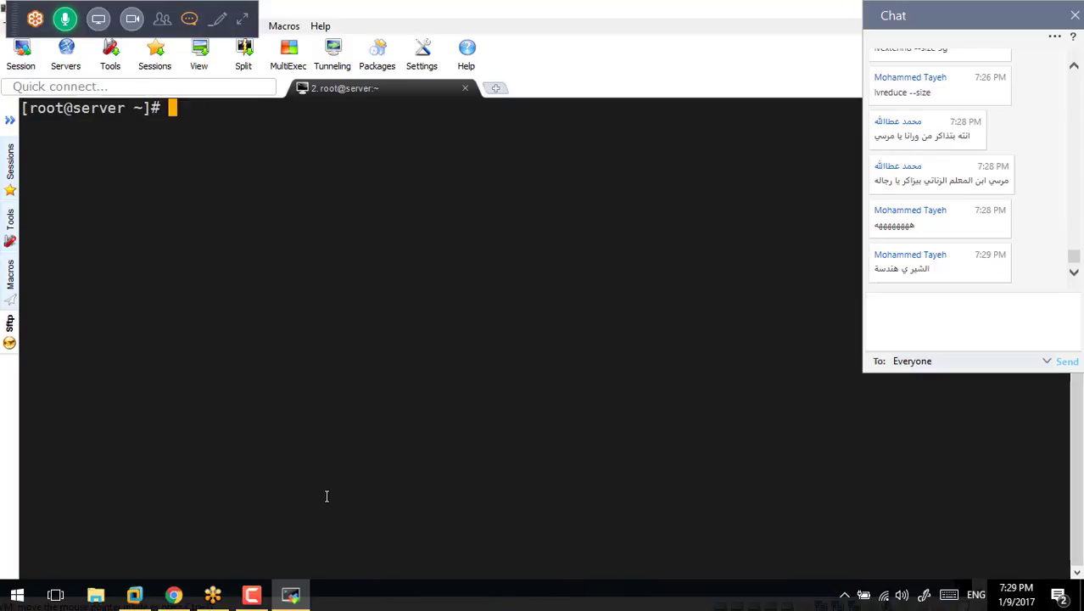
Open Word 2016 and create a blank document
key("super")
type("word")
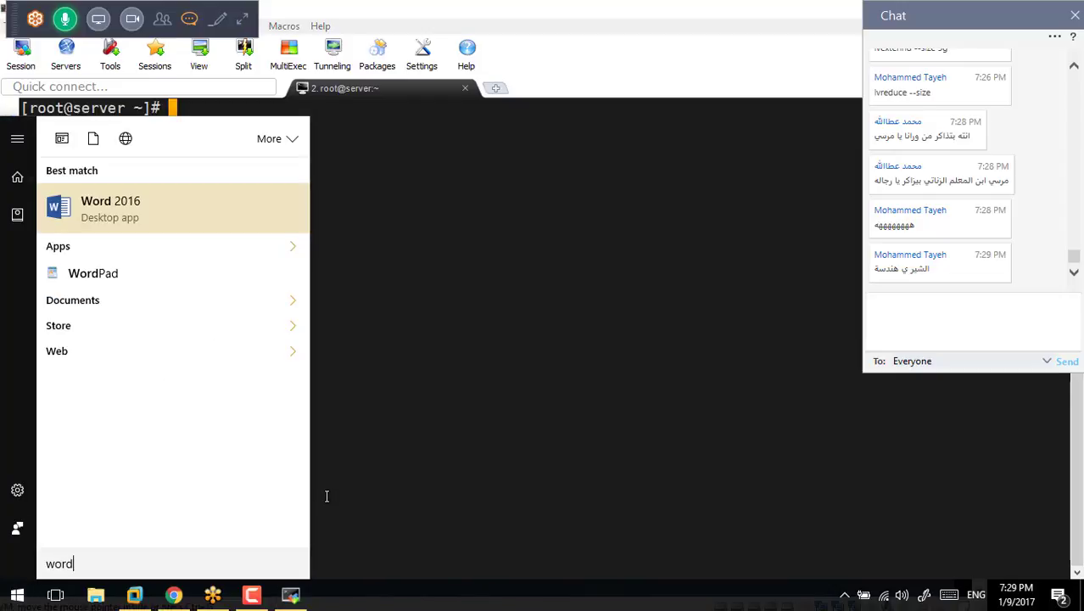
key("Return")
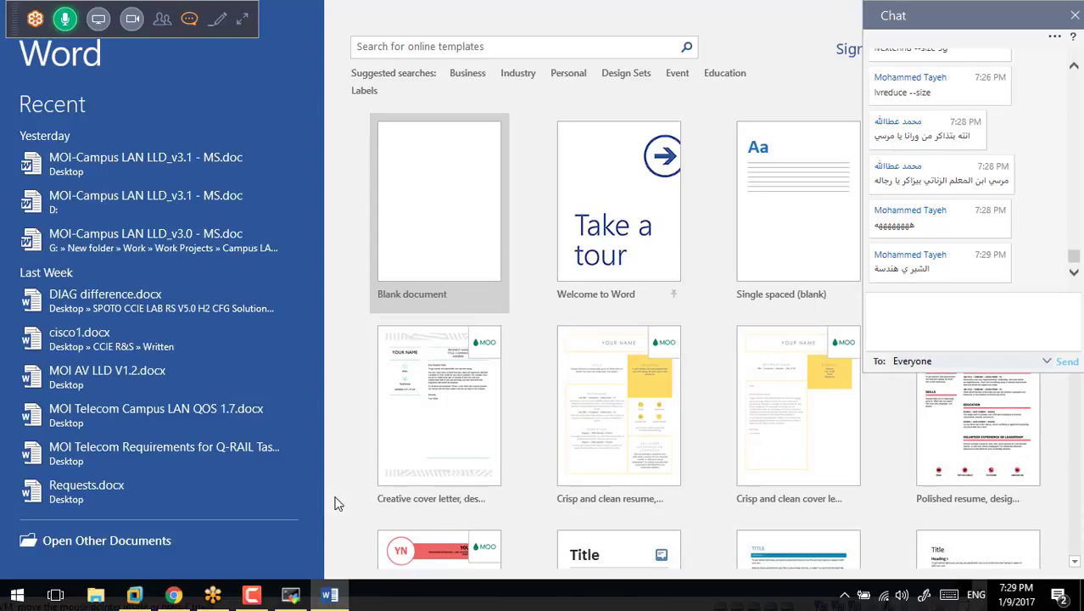
left_click(477, 230)
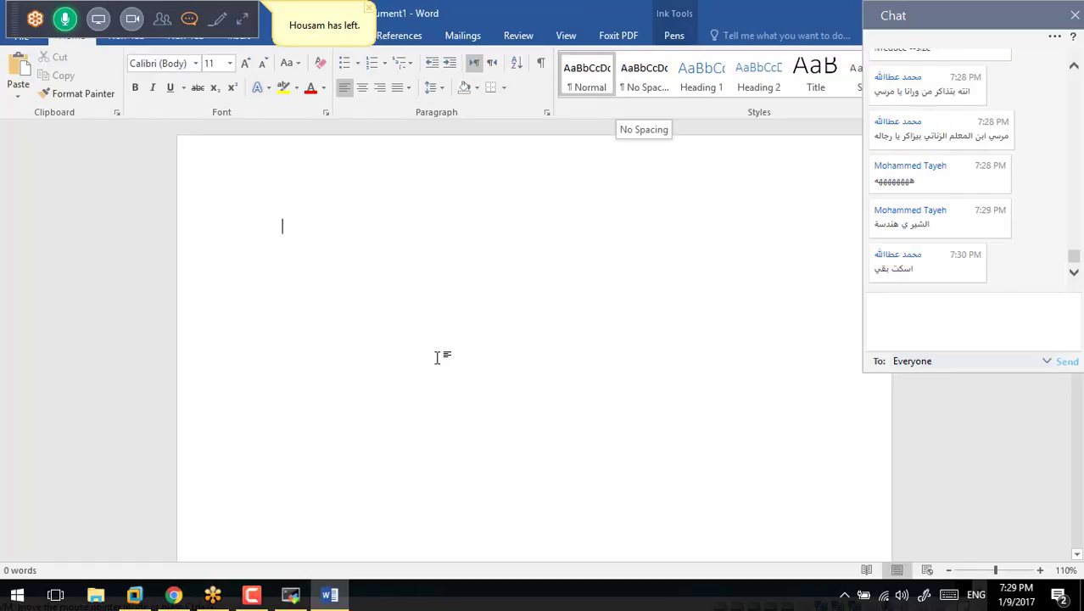
left_click(460, 303)
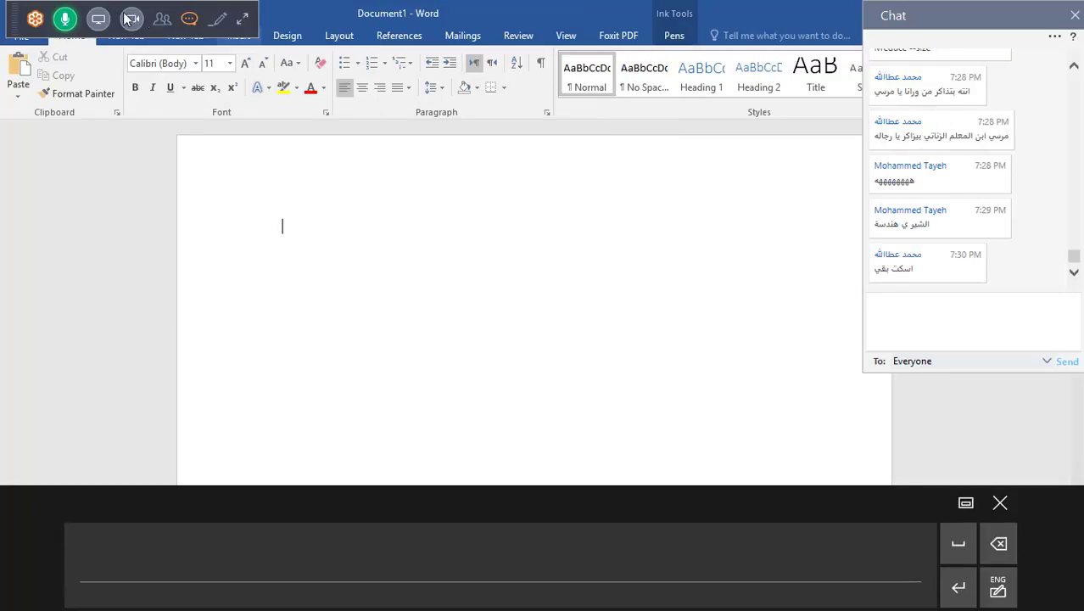
Start sharing the screen with the meeting and activate the inking Pen in Word with the handwriting input panel closed
left_click(99, 18)
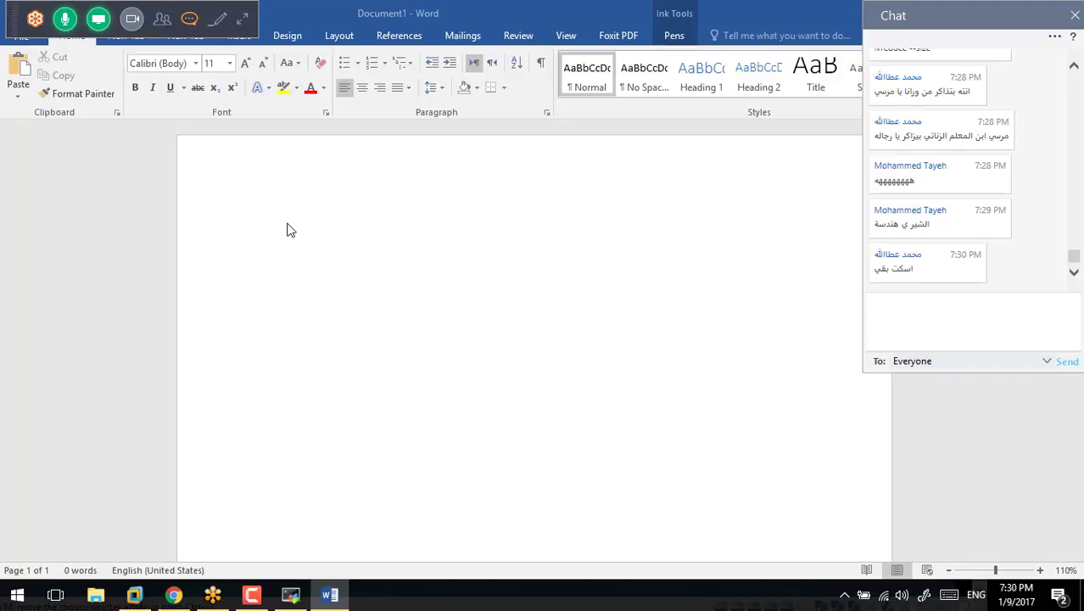
left_click(533, 313)
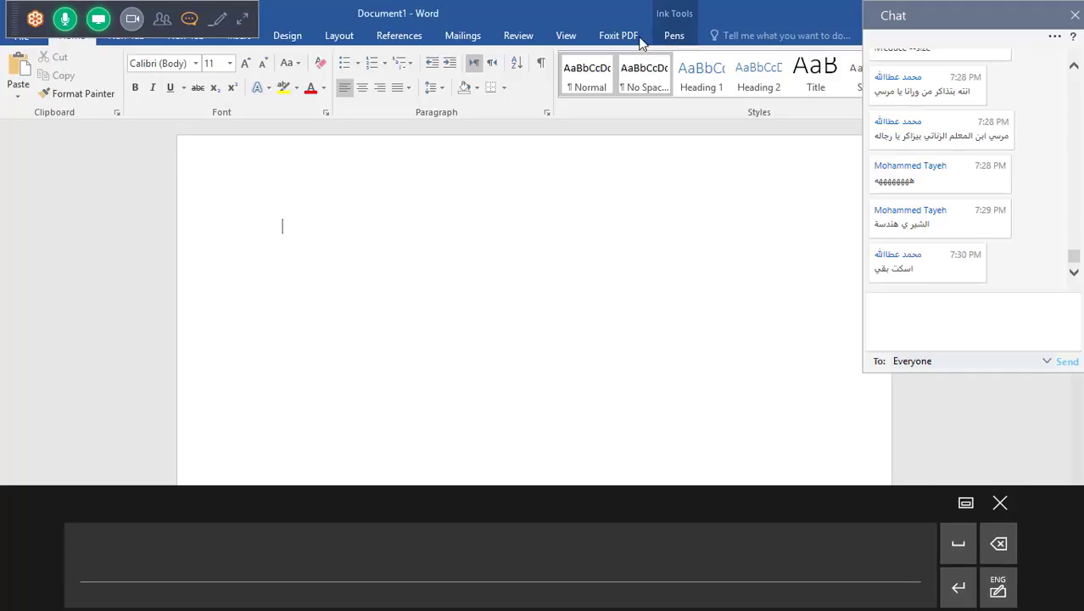
left_click(676, 37)
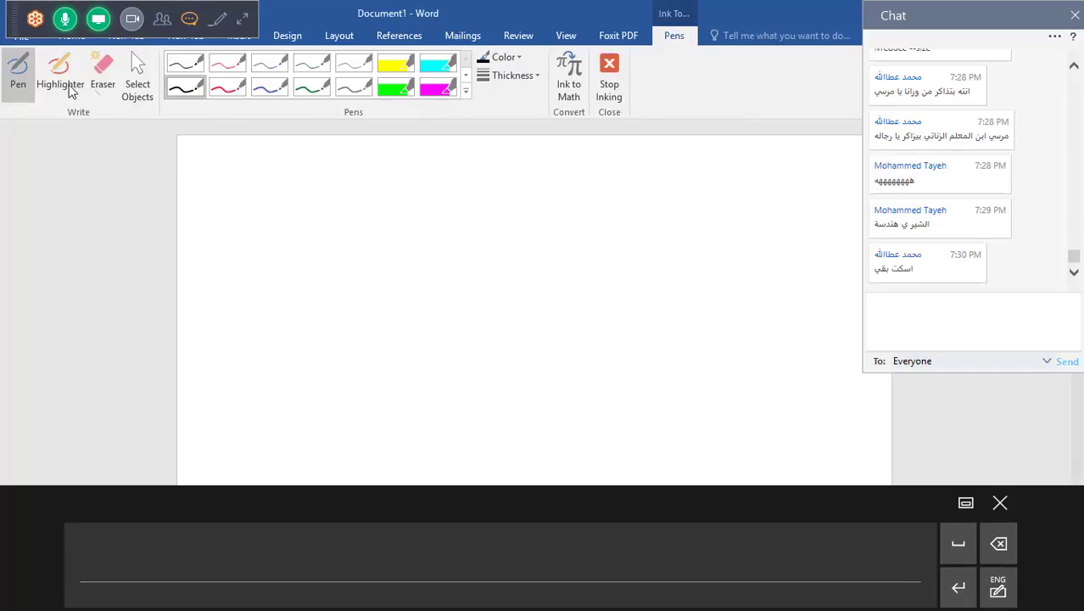
left_click(26, 85)
left_click(1000, 503)
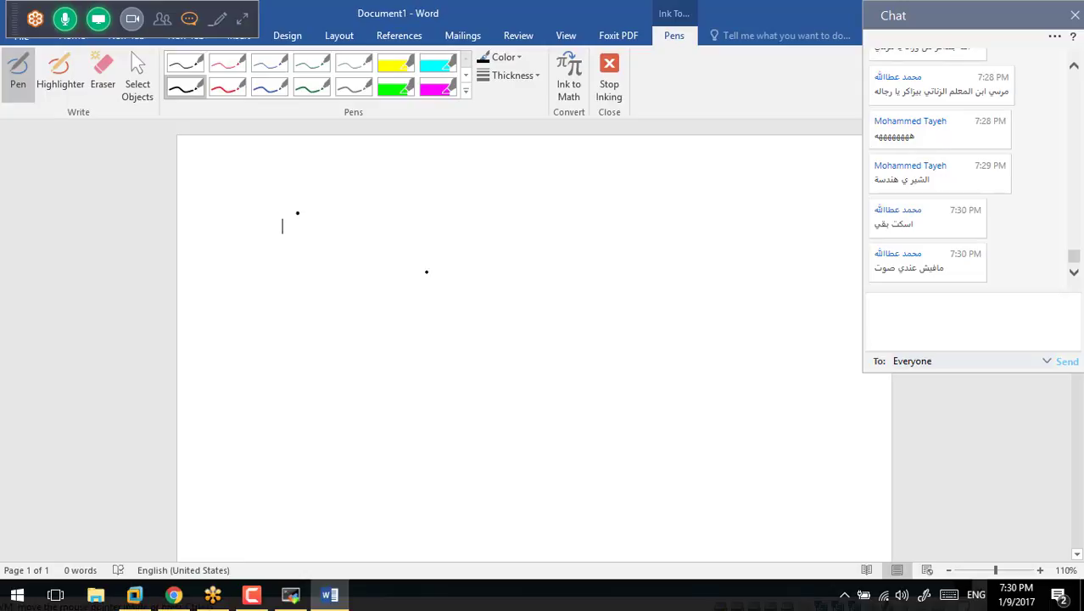
Draw a wide box with a smaller box adjoining its right side, and a curved arrow from the first to the second
mouse_move(513, 262)
left_mouse_down()
mouse_move(429, 315)
mouse_move(557, 257)
mouse_move(490, 278)
left_mouse_up()
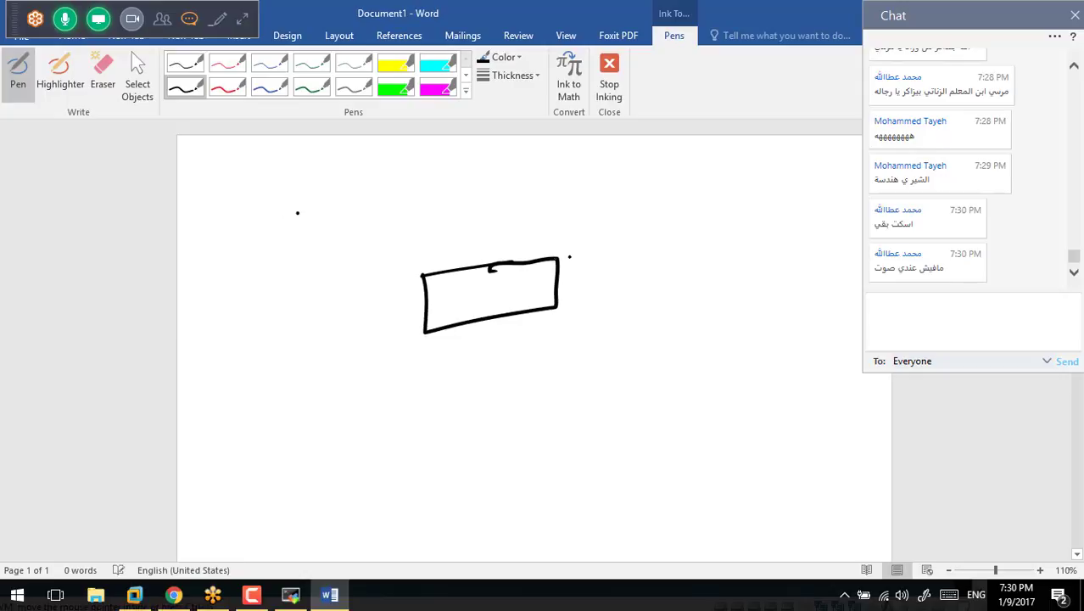
mouse_move(559, 256)
left_mouse_down()
mouse_move(617, 245)
mouse_move(636, 298)
mouse_move(559, 309)
left_mouse_up()
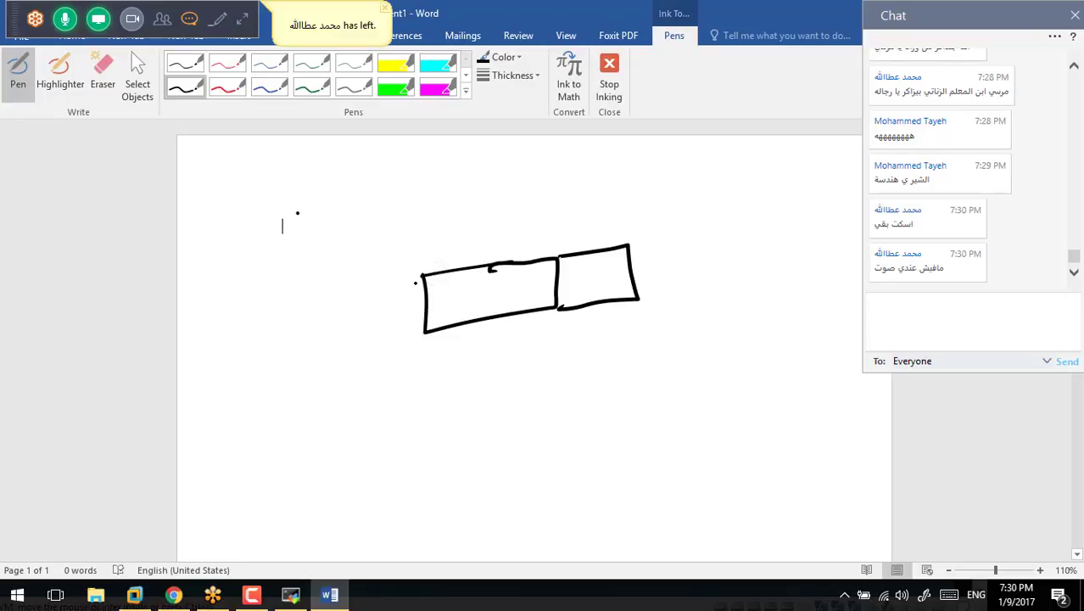
mouse_move(469, 270)
left_mouse_down()
mouse_move(540, 223)
mouse_move(590, 244)
mouse_move(575, 240)
left_mouse_up()
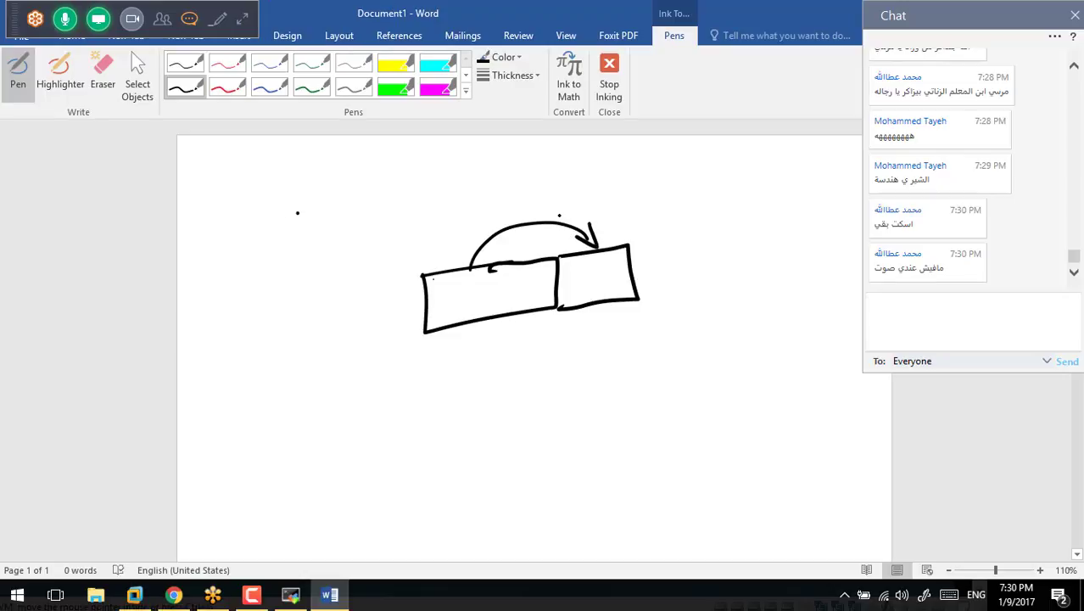
Mark off a narrow strip at the left end of the wide box and scribble shading inside it
left_click_drag(436, 276, 440, 331)
mouse_move(420, 282)
left_mouse_down()
mouse_move(443, 290)
mouse_move(433, 280)
mouse_move(438, 324)
mouse_move(437, 305)
left_mouse_up()
left_click_drag(433, 297, 438, 283)
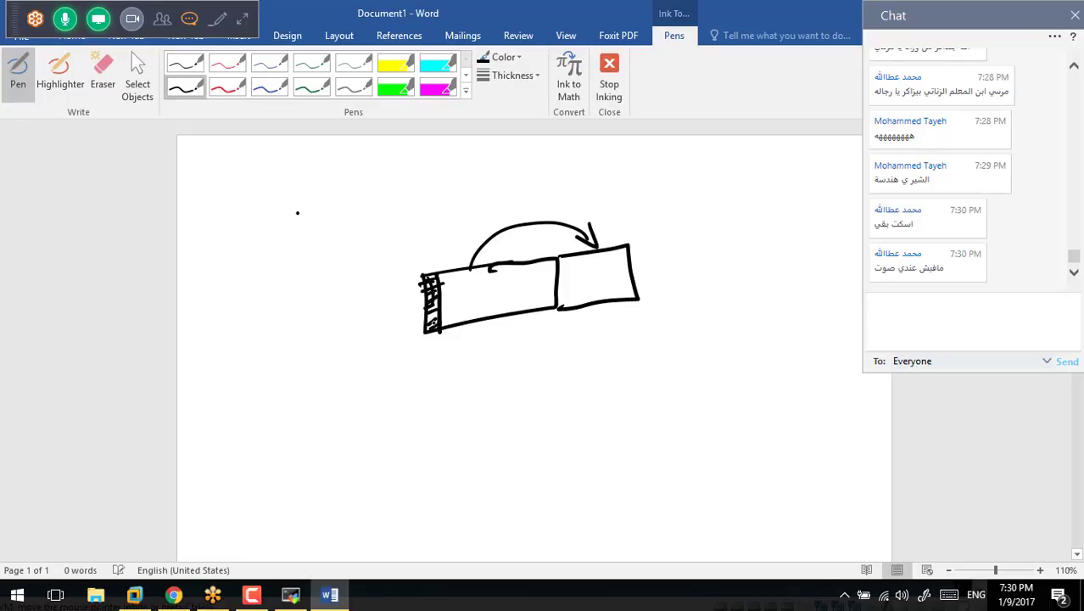
left_click_drag(428, 326, 437, 312)
left_click_drag(427, 309, 438, 307)
Draw six filled dots scattered inside the wide box
left_click_drag(460, 292, 505, 281)
left_click_drag(491, 301, 468, 311)
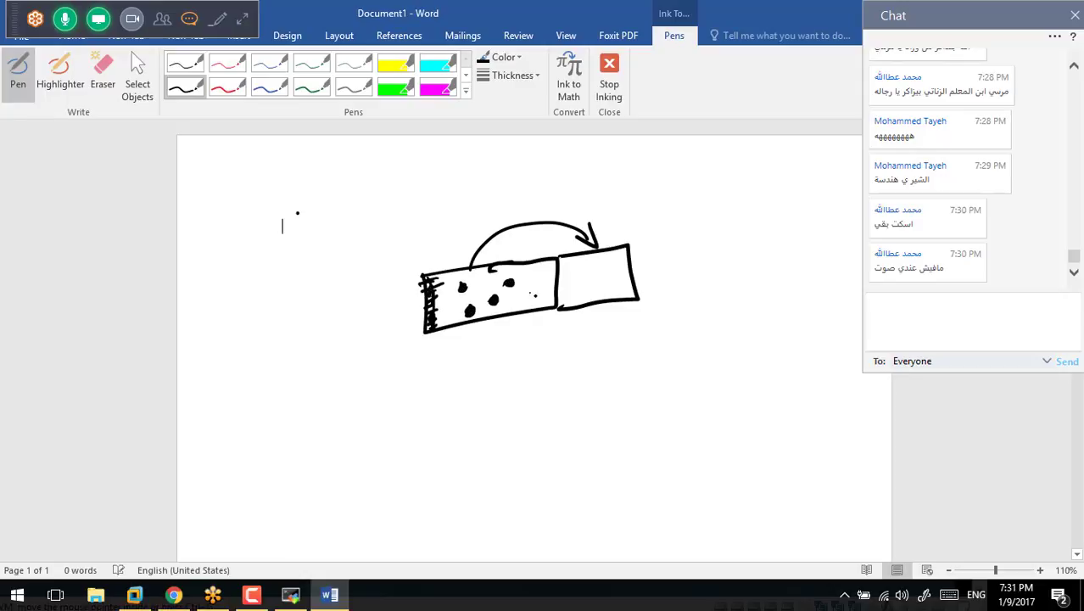
left_click_drag(535, 296, 538, 272)
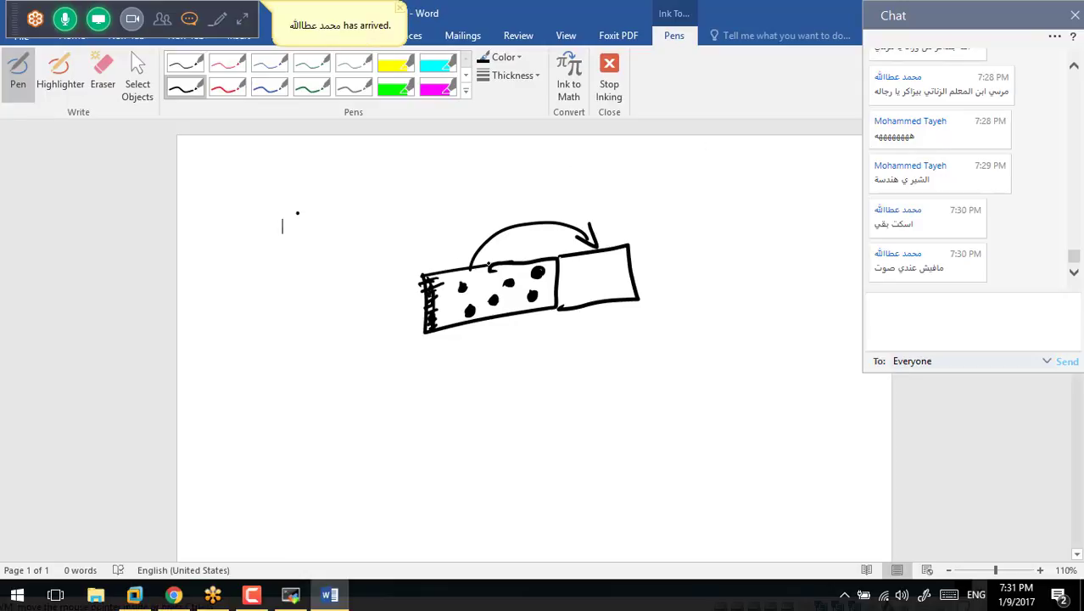
Erase the dots inside the wide box and undo the erasing of the box outline
left_click(102, 72)
mouse_move(467, 282)
left_mouse_down()
mouse_move(501, 287)
mouse_move(454, 289)
mouse_move(508, 302)
mouse_move(507, 287)
mouse_move(533, 274)
mouse_move(539, 295)
mouse_move(490, 271)
left_mouse_up()
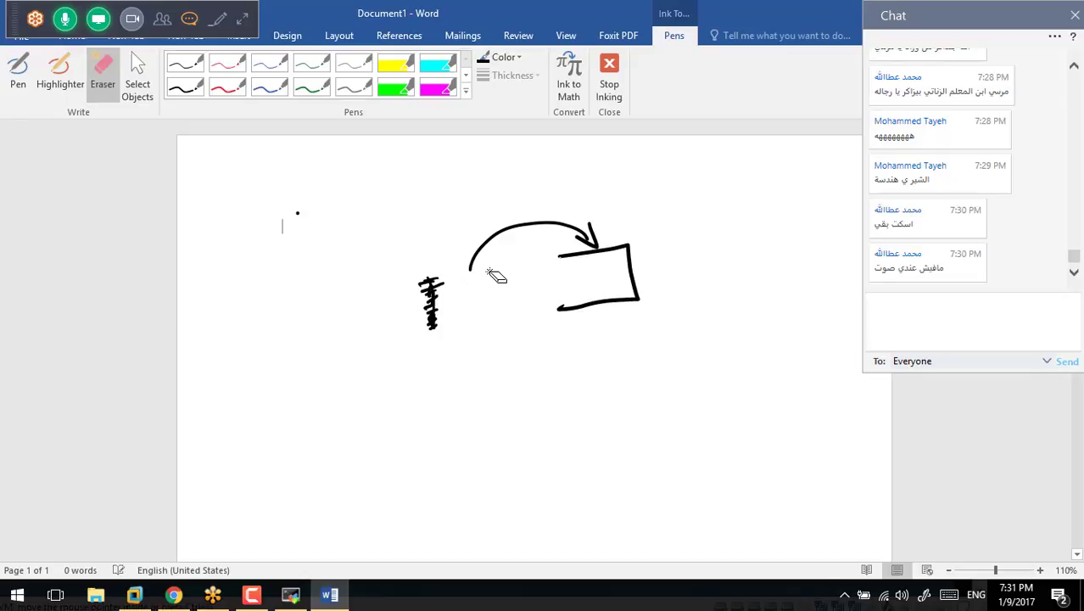
key("ctrl+z")
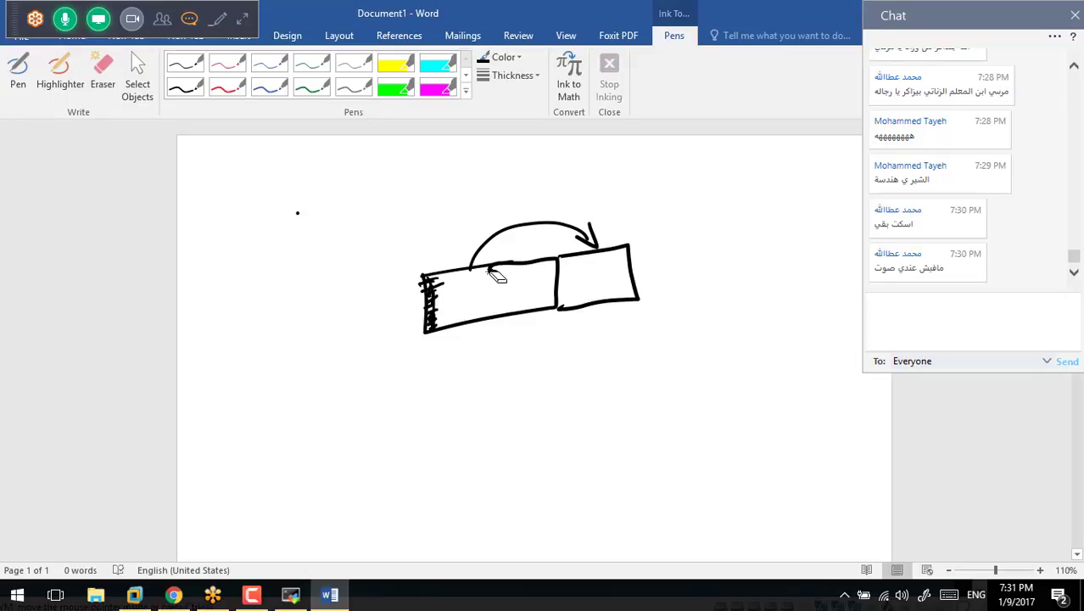
Fill the narrow strip solid black with the Pen and hatch the rest of the wide box with diagonal lines
left_click(18, 72)
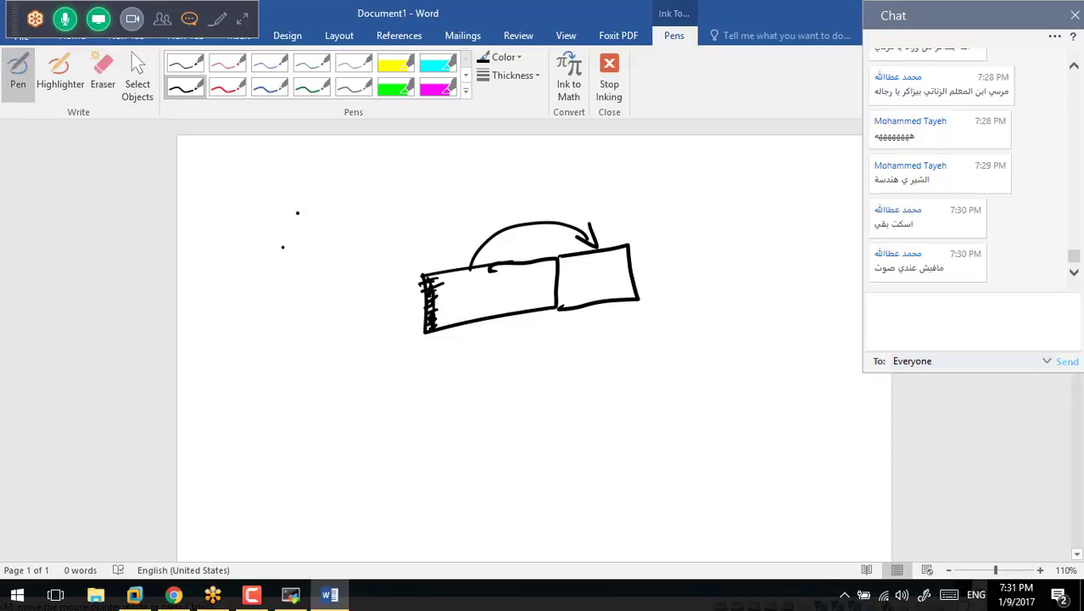
mouse_move(435, 277)
left_mouse_down()
mouse_move(431, 329)
mouse_move(424, 276)
mouse_move(426, 288)
left_mouse_up()
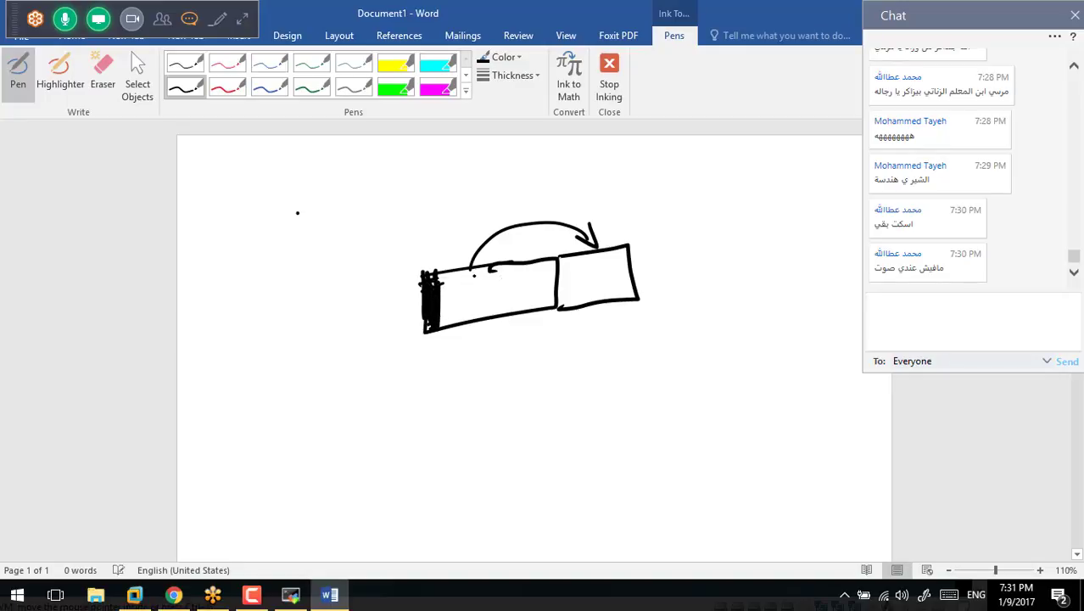
left_click_drag(496, 286, 467, 320)
mouse_move(543, 262)
left_mouse_down()
mouse_move(519, 307)
mouse_move(532, 309)
left_mouse_up()
mouse_move(480, 270)
left_mouse_down()
mouse_move(457, 322)
mouse_move(461, 286)
mouse_move(450, 323)
left_mouse_up()
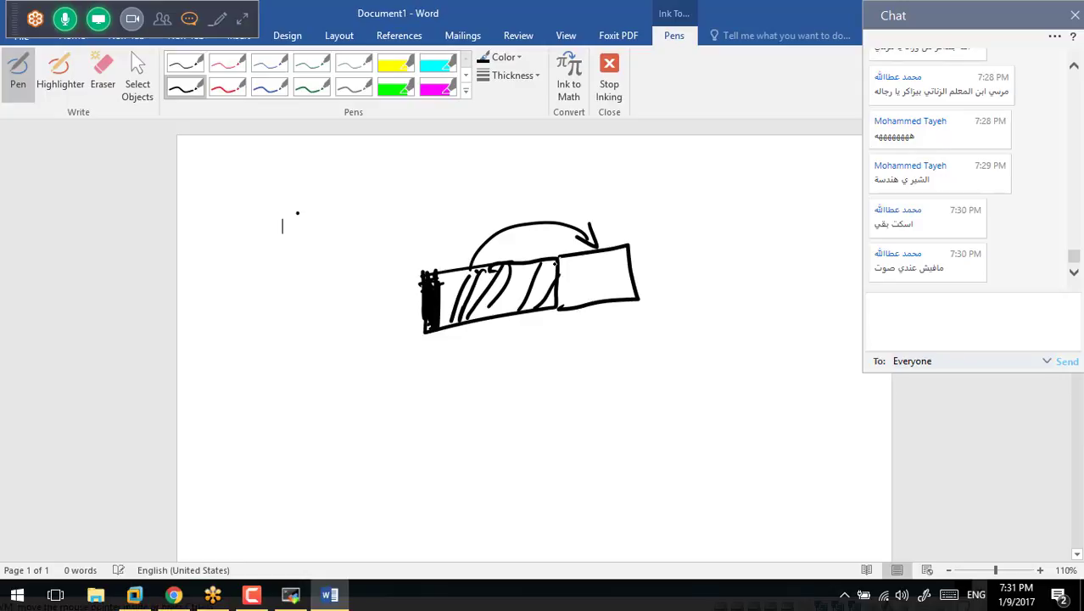
Draw a small curved arrow from the wide box into the smaller box, and a dashed vertical divider inside the smaller box
left_click_drag(541, 257, 581, 252)
left_click_drag(433, 285, 431, 271)
left_click_drag(579, 258, 586, 262)
left_click_drag(584, 272, 581, 298)
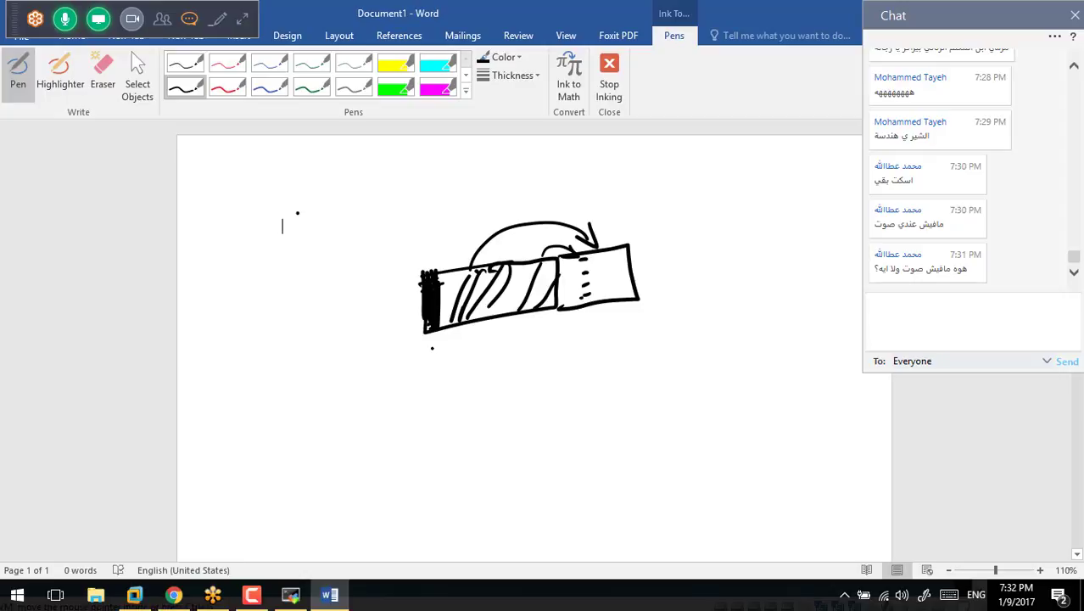
Handwrite the word "lvextend" with the Pen below the two-box diagram
mouse_move(432, 348)
left_mouse_down()
mouse_move(441, 395)
mouse_move(477, 366)
mouse_move(517, 392)
left_mouse_up()
left_click_drag(522, 353, 536, 383)
mouse_move(538, 363)
left_mouse_down()
mouse_move(528, 387)
mouse_move(530, 372)
left_mouse_up()
left_click_drag(533, 364, 563, 365)
mouse_move(545, 350)
left_mouse_down()
mouse_move(553, 382)
mouse_move(567, 380)
left_mouse_up()
mouse_move(584, 366)
left_mouse_down()
mouse_move(621, 382)
mouse_move(627, 371)
left_mouse_up()
left_click_drag(643, 334, 645, 375)
Draw an arrow from the black strip over to the smaller box and add short dashes beside that box's dotted divider
left_click_drag(560, 295, 562, 307)
mouse_move(431, 280)
left_mouse_down()
mouse_move(503, 251)
mouse_move(577, 246)
left_mouse_up()
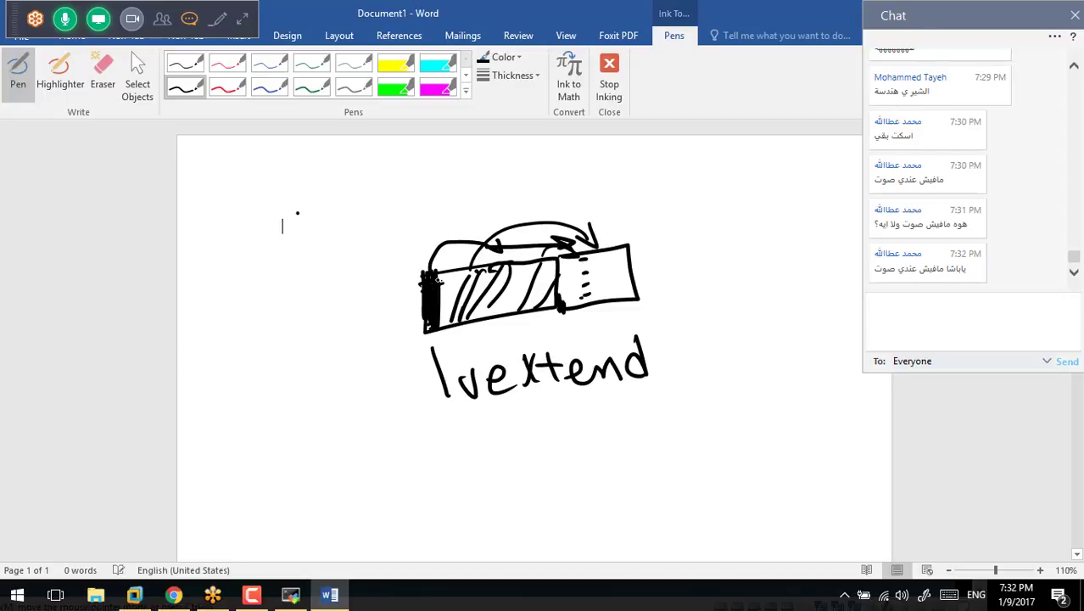
left_click_drag(428, 312, 431, 333)
left_click_drag(433, 283, 450, 279)
mouse_move(597, 270)
left_mouse_down()
mouse_move(616, 272)
mouse_move(623, 293)
mouse_move(611, 271)
left_mouse_up()
left_click_drag(597, 259, 610, 257)
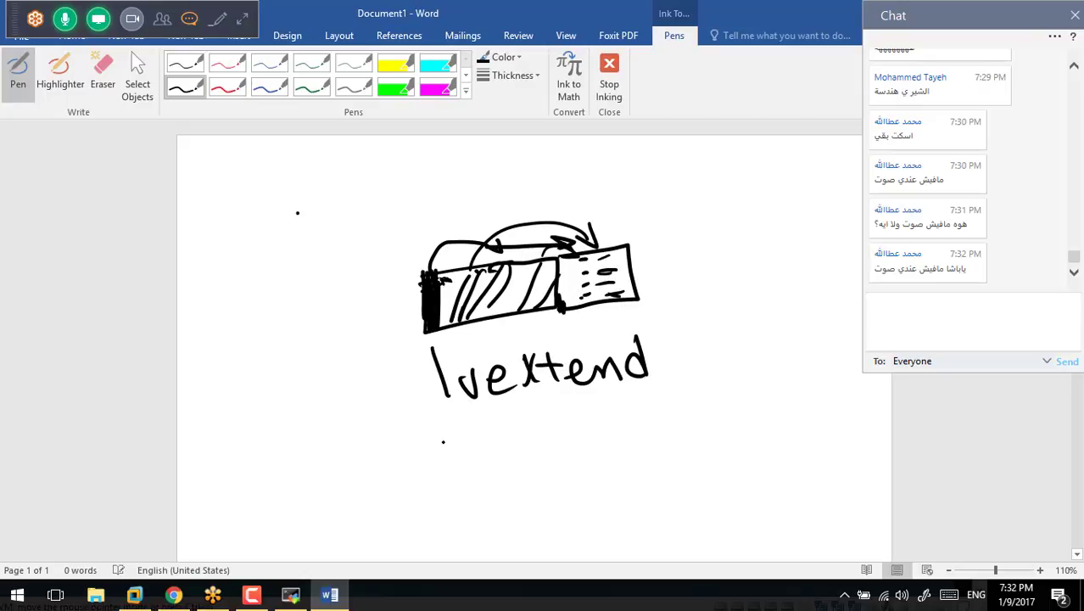
Handwrite "resize2Fs" under "lvextend" and enclose both words in one outline
mouse_move(443, 429)
left_mouse_down()
mouse_move(458, 426)
mouse_move(485, 453)
left_mouse_up()
mouse_move(512, 419)
left_mouse_down()
mouse_move(500, 451)
mouse_move(535, 454)
left_mouse_up()
mouse_move(535, 417)
left_mouse_down()
mouse_move(551, 415)
mouse_move(599, 450)
mouse_move(649, 448)
left_mouse_up()
mouse_move(650, 410)
left_mouse_down()
mouse_move(653, 448)
mouse_move(675, 409)
left_mouse_up()
left_click(697, 417)
mouse_move(650, 431)
left_mouse_down()
mouse_move(670, 429)
mouse_move(682, 446)
mouse_move(508, 477)
mouse_move(373, 373)
mouse_move(721, 371)
left_mouse_up()
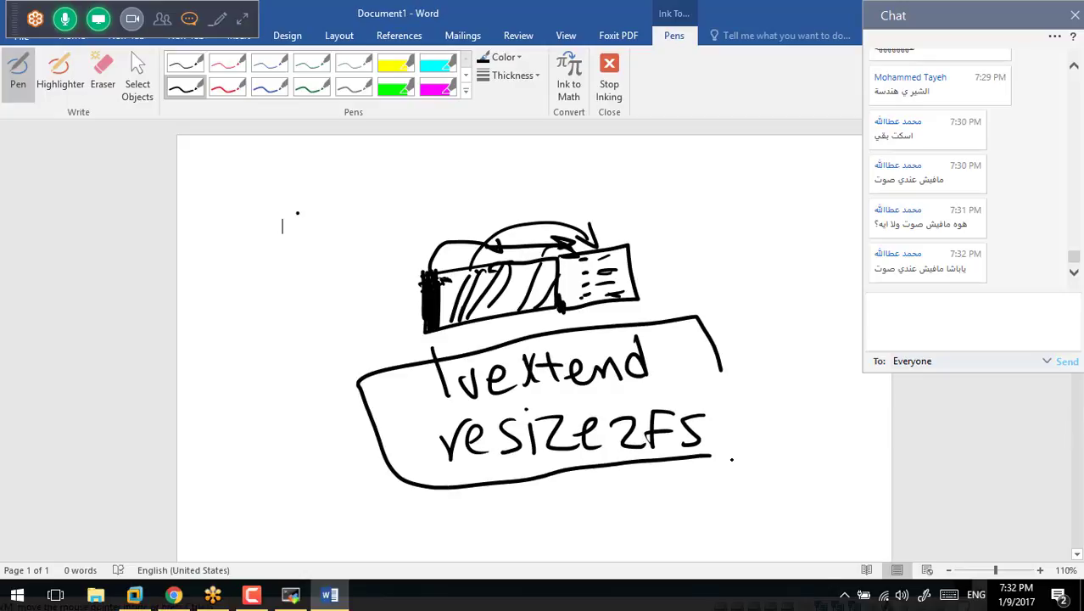
left_click_drag(731, 459, 689, 459)
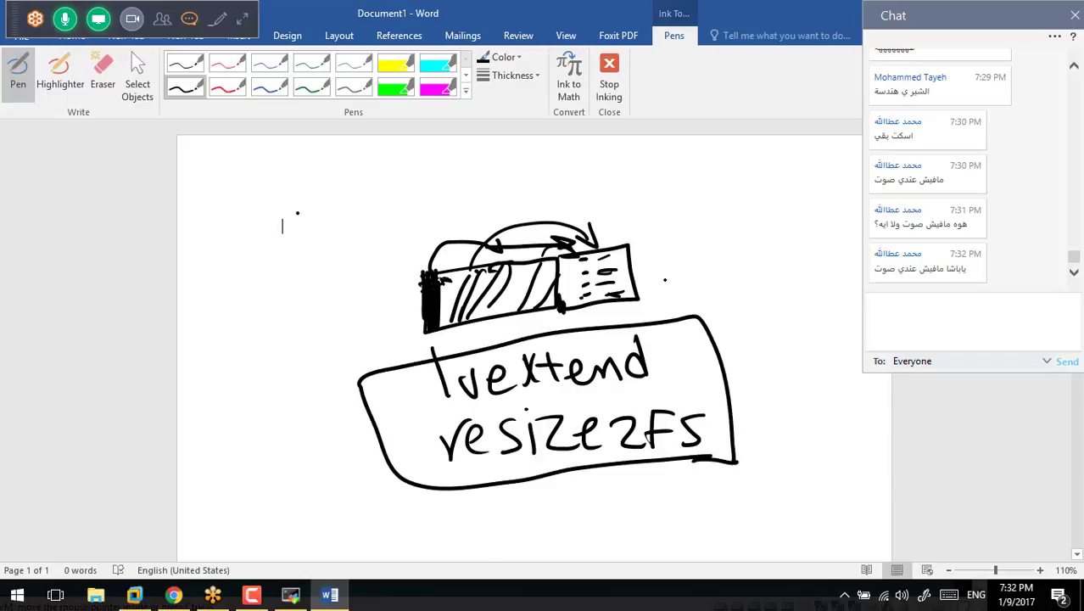
Draw a new wide rectangle in the blank space below the outlined words, with a dotted vertical divider about two-thirds across
scroll(665, 279, "down", 1)
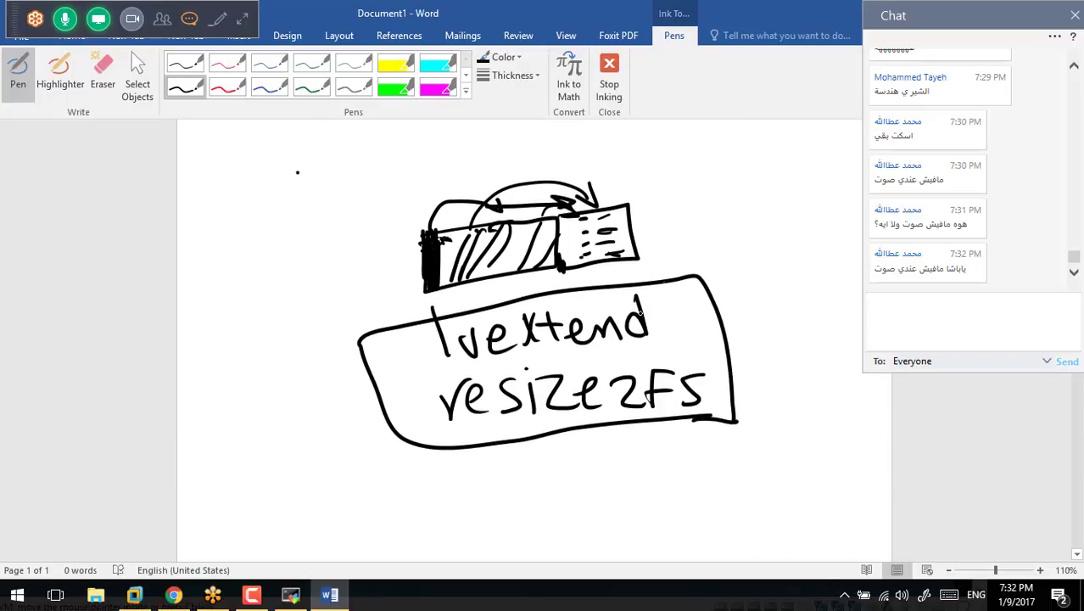
scroll(640, 314, "down", 1)
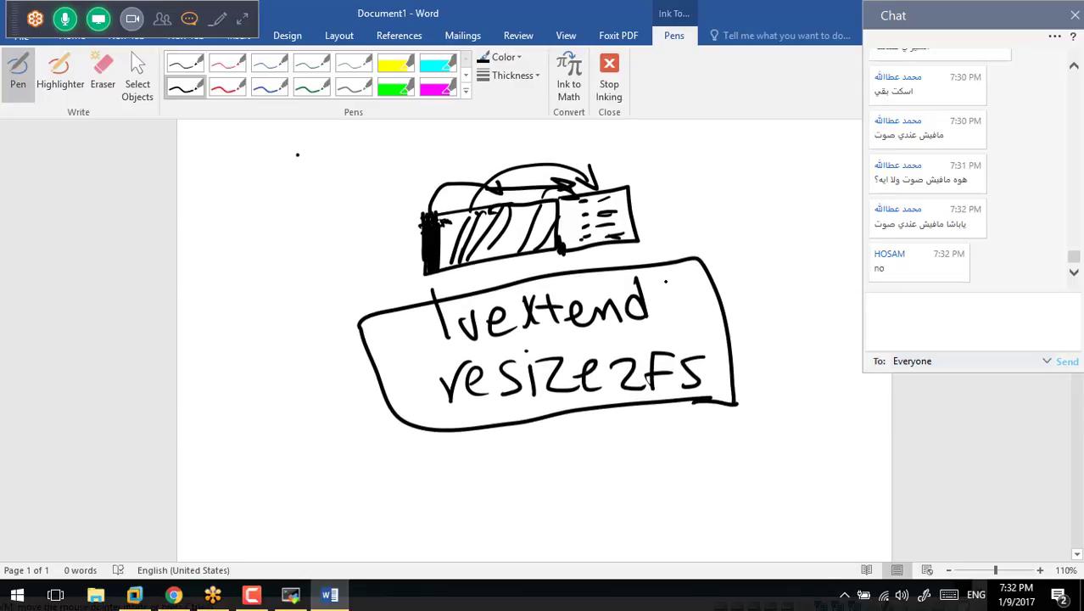
scroll(666, 282, "down", 5)
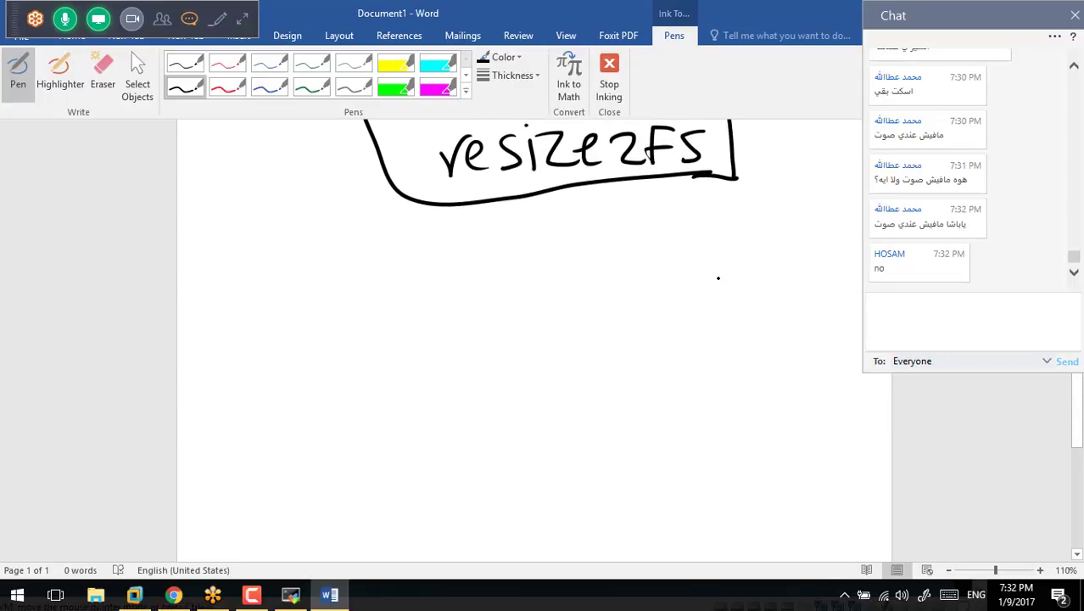
mouse_move(592, 313)
left_mouse_down()
mouse_move(416, 313)
mouse_move(564, 393)
mouse_move(610, 303)
mouse_move(570, 303)
left_mouse_up()
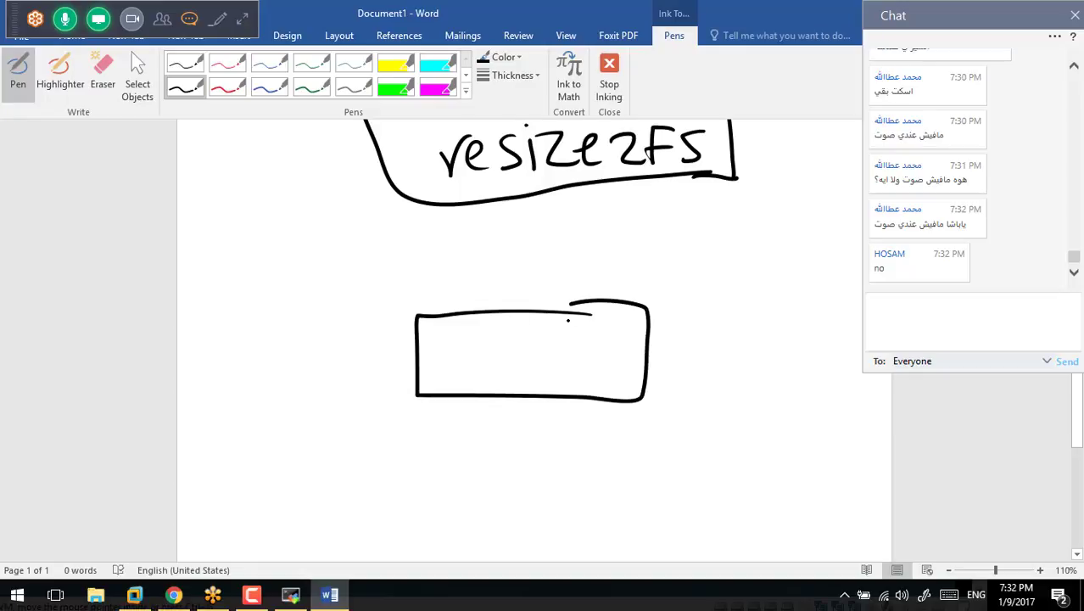
left_click(572, 306)
left_click(572, 316)
left_click(572, 324)
left_click(572, 332)
left_click(572, 343)
left_click(572, 348)
left_click(574, 358)
left_click(574, 368)
left_click(575, 380)
left_click(576, 391)
left_click(575, 400)
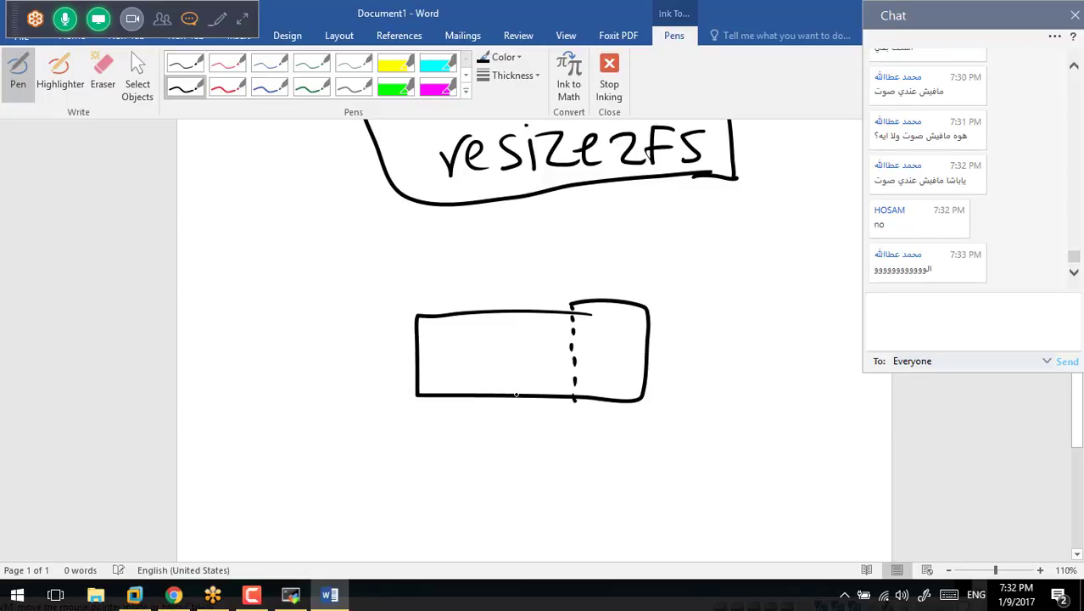
Mark off a narrow strip at the new rectangle's left end and hatch it with short diagonal lines
left_click_drag(436, 318, 434, 404)
left_click_drag(436, 319, 417, 331)
mouse_move(415, 372)
left_mouse_down()
mouse_move(435, 361)
mouse_move(435, 374)
left_mouse_up()
left_click_drag(414, 395, 435, 384)
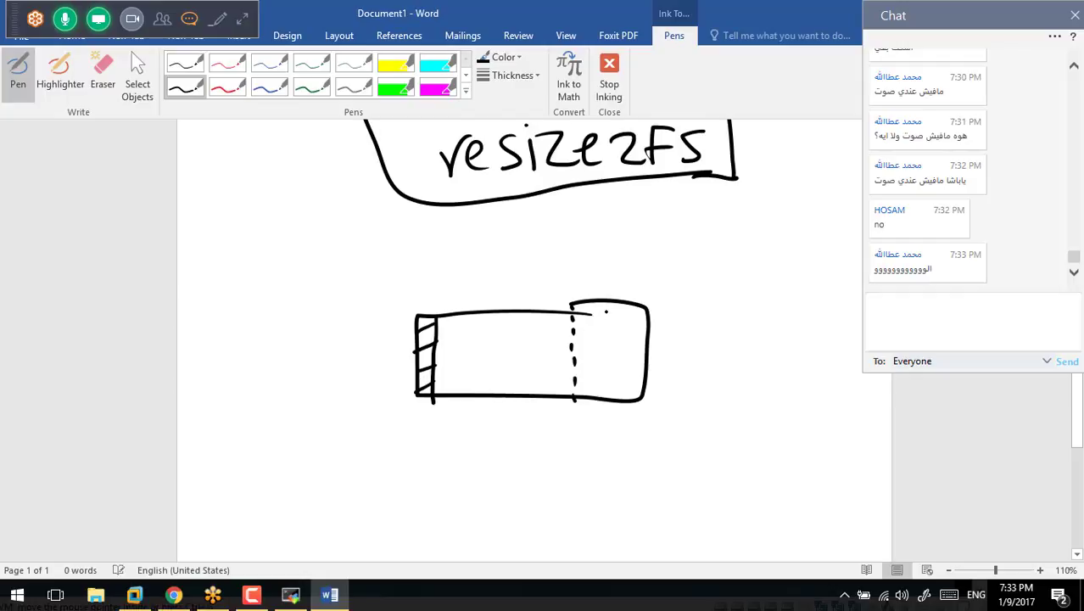
Hatch the section of the new rectangle right of the dotted divider with diagonal lines
mouse_move(580, 331)
left_mouse_down()
mouse_move(619, 309)
mouse_move(629, 322)
left_mouse_up()
mouse_move(584, 365)
left_mouse_down()
mouse_move(631, 342)
mouse_move(630, 365)
left_mouse_up()
left_click_drag(604, 397, 634, 384)
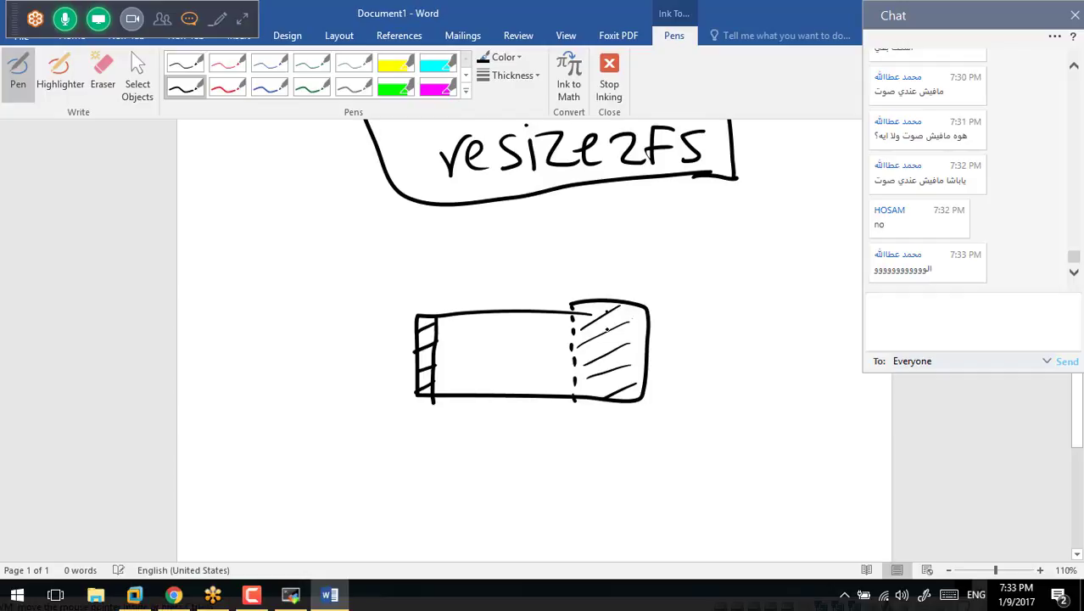
mouse_move(636, 314)
left_mouse_down()
mouse_move(604, 331)
mouse_move(616, 383)
left_mouse_up()
Handwrite "resize2Fs" and, on the line beneath it, "Lvreduce" below the new rectangle
mouse_move(415, 425)
left_mouse_down()
mouse_move(448, 431)
mouse_move(480, 461)
mouse_move(648, 458)
mouse_move(670, 431)
mouse_move(674, 441)
left_mouse_up()
left_click(520, 422)
mouse_move(710, 439)
left_mouse_down()
mouse_move(689, 445)
mouse_move(679, 465)
left_mouse_up()
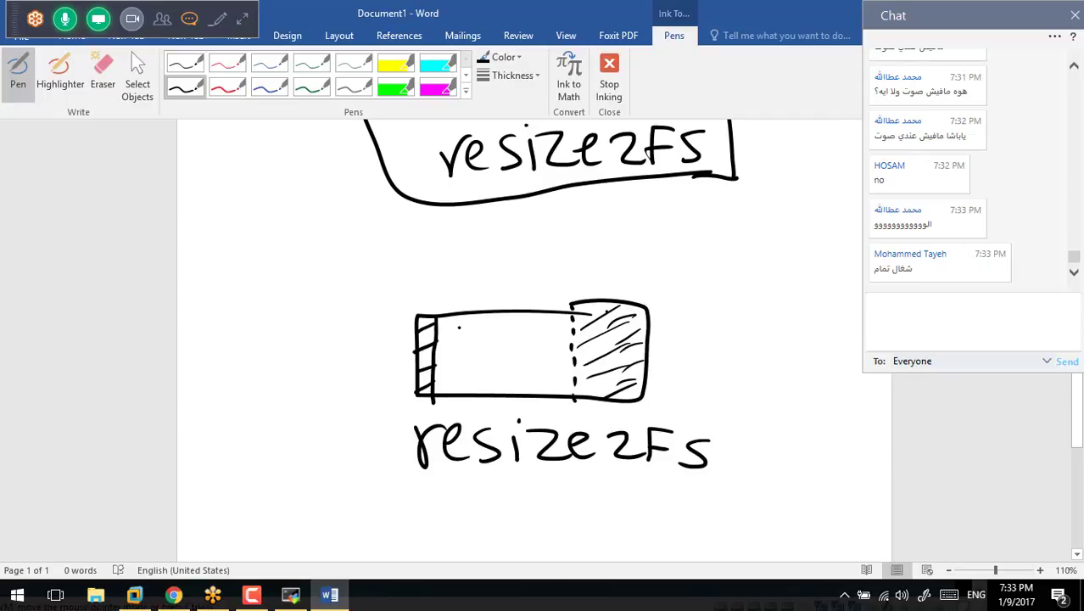
mouse_move(409, 476)
left_mouse_down()
mouse_move(413, 513)
mouse_move(512, 492)
mouse_move(536, 526)
mouse_move(684, 512)
left_mouse_up()
Draw a larger box around the hatched right-hand section and scribble across it to strike that section out
mouse_move(575, 268)
left_mouse_down()
mouse_move(571, 419)
mouse_move(711, 289)
mouse_move(568, 267)
left_mouse_up()
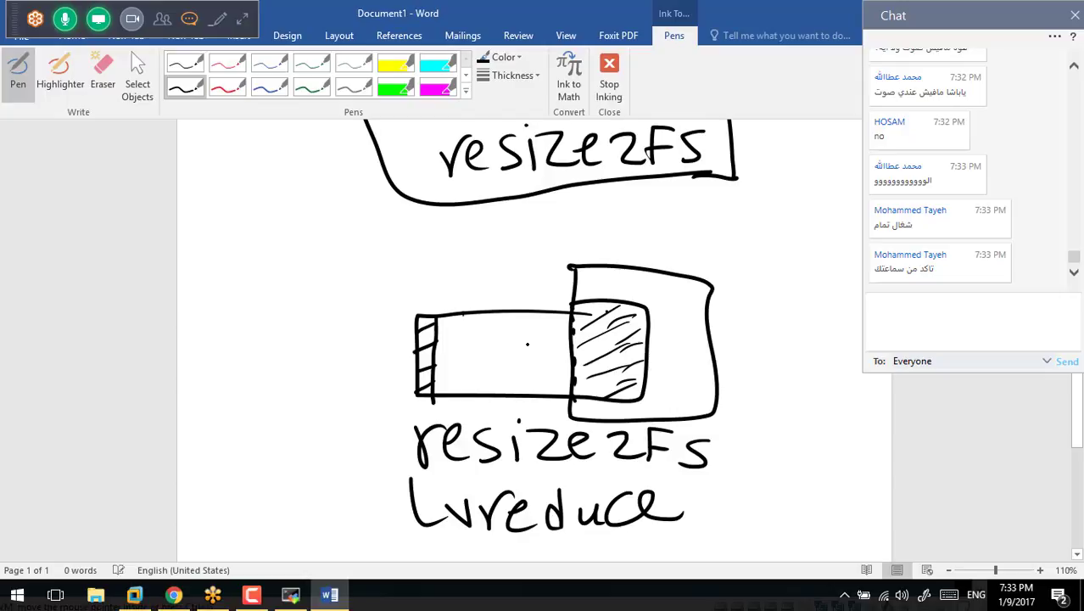
left_click_drag(636, 293, 586, 363)
left_click_drag(662, 273, 552, 359)
left_click_drag(684, 339, 586, 389)
left_click_drag(694, 375, 608, 409)
left_click_drag(706, 307, 647, 360)
left_click_drag(585, 285, 696, 261)
left_click_drag(645, 314, 604, 357)
left_click_drag(684, 358, 647, 377)
left_click_drag(706, 310, 647, 363)
left_click_drag(699, 363, 596, 410)
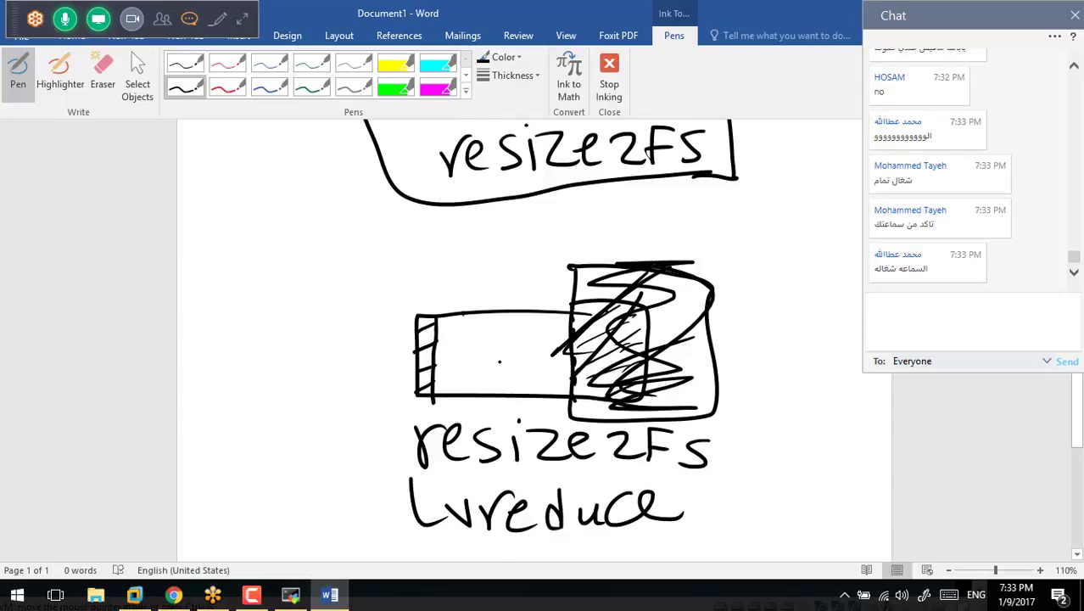
Draw a bracket beside the outlined "lvextend" and "resize2Fs" and handwrite "CheckFS" above it
scroll(500, 362, "up", 2)
scroll(500, 361, "up", 1)
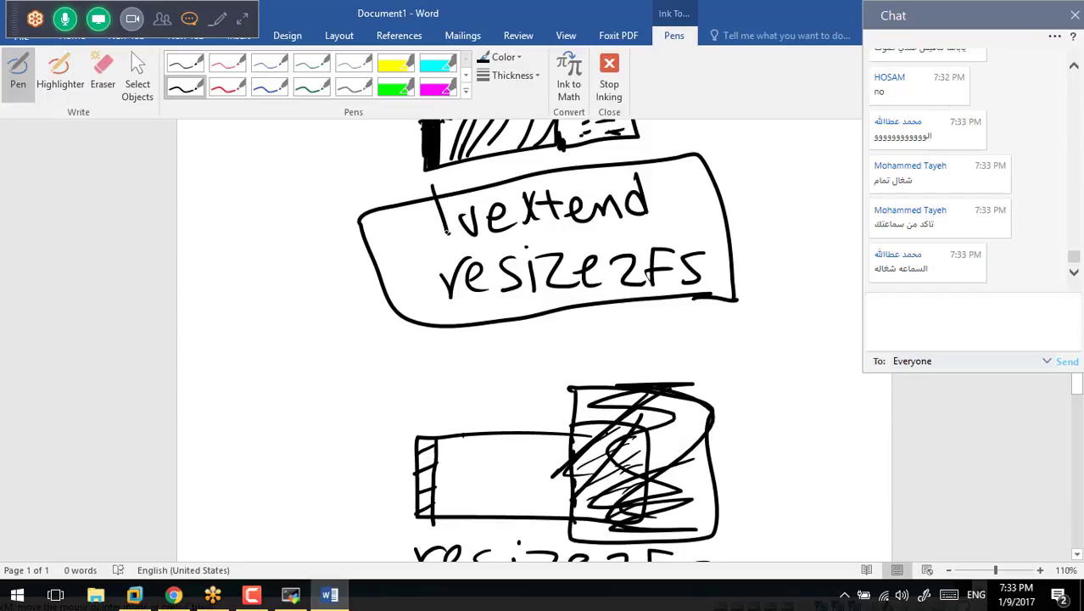
mouse_move(428, 219)
left_mouse_down()
mouse_move(318, 240)
mouse_move(319, 311)
mouse_move(420, 298)
left_mouse_up()
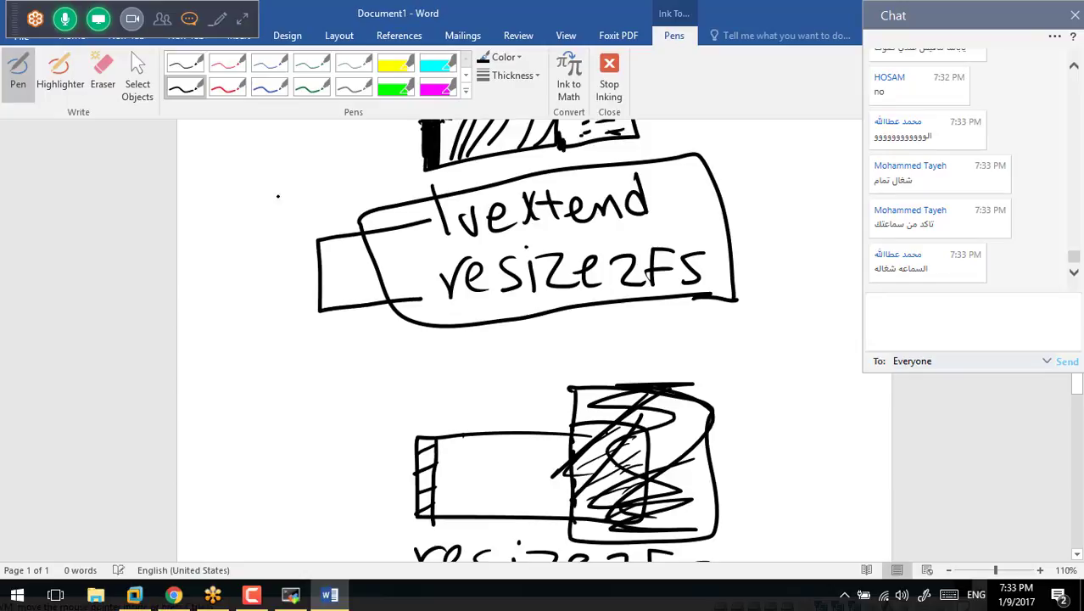
mouse_move(219, 192)
left_mouse_down()
mouse_move(231, 224)
mouse_move(270, 208)
mouse_move(312, 168)
mouse_move(348, 200)
mouse_move(373, 157)
mouse_move(375, 185)
mouse_move(356, 190)
left_mouse_up()
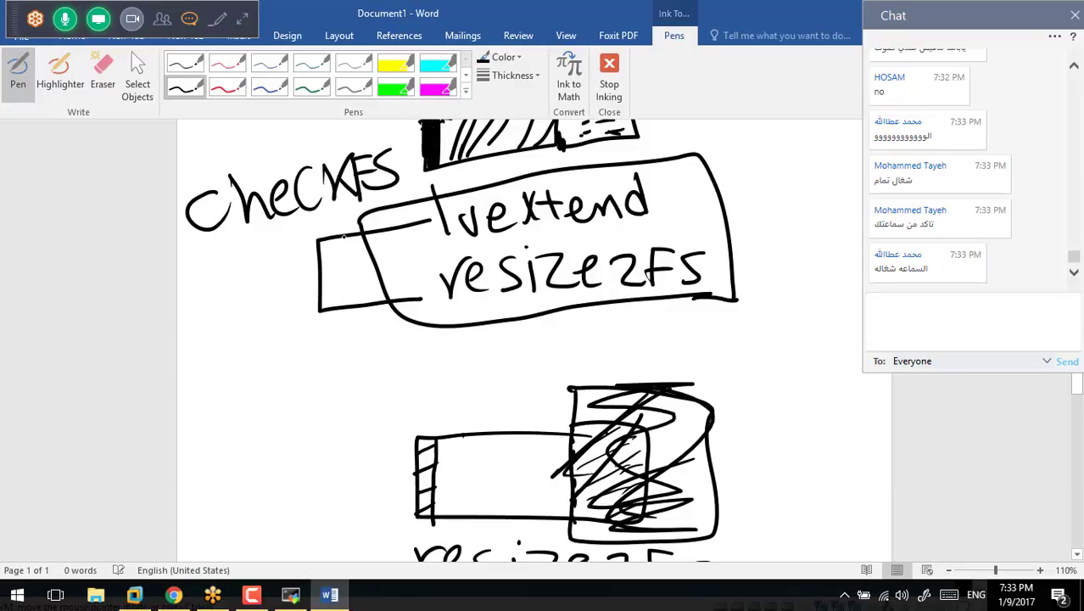
Draw a bracket beside "resize2Fs" and "Lvreduce", and handwrite an underlined "CheckFS" above it, crossing out the stray "re"
scroll(411, 278, "down", 5)
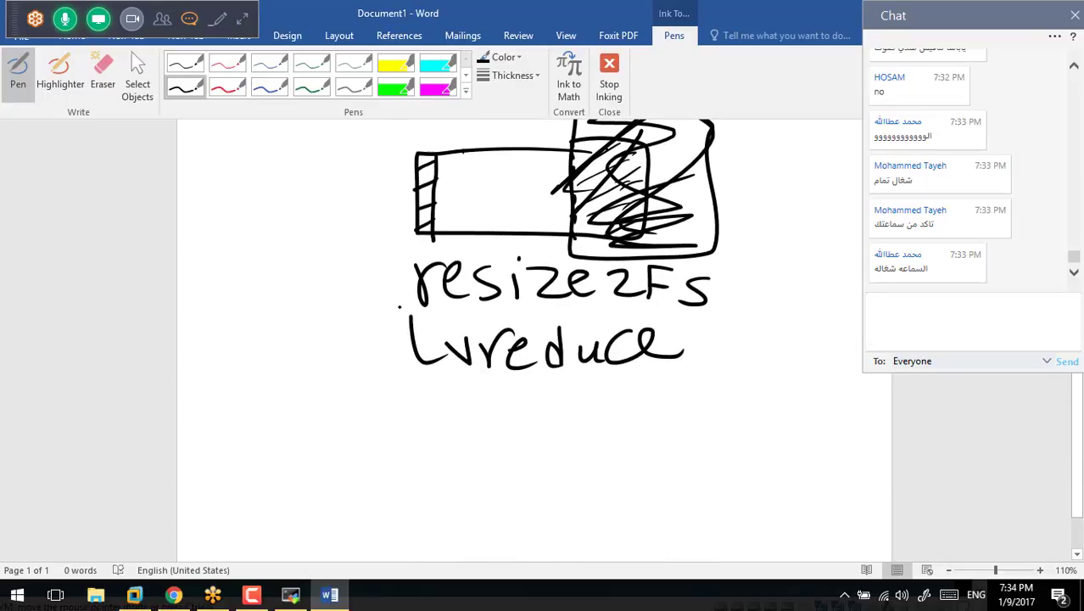
mouse_move(400, 273)
left_mouse_down()
mouse_move(316, 281)
mouse_move(355, 358)
mouse_move(367, 356)
left_mouse_up()
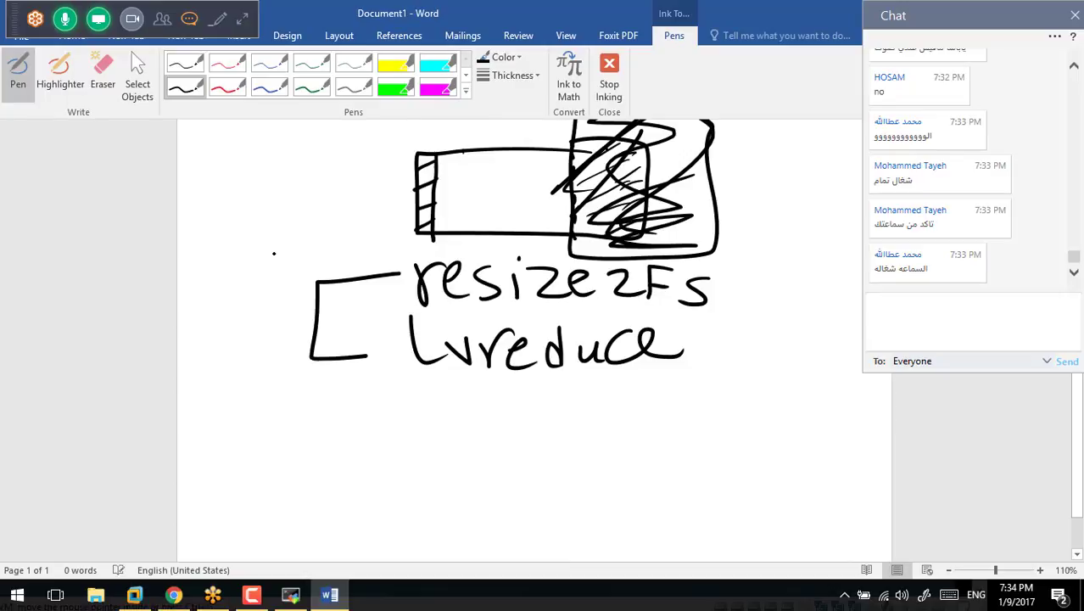
mouse_move(227, 295)
left_mouse_down()
mouse_move(255, 253)
mouse_move(285, 248)
mouse_move(284, 278)
left_mouse_up()
left_click_drag(253, 207, 231, 252)
mouse_move(251, 200)
left_mouse_down()
mouse_move(255, 249)
mouse_move(309, 240)
left_mouse_up()
mouse_move(318, 209)
left_mouse_down()
mouse_move(323, 238)
mouse_move(333, 236)
left_mouse_up()
left_click_drag(346, 200, 351, 233)
mouse_move(353, 199)
left_mouse_down()
mouse_move(351, 237)
mouse_move(367, 213)
left_mouse_up()
mouse_move(395, 201)
left_mouse_down()
mouse_move(361, 236)
mouse_move(383, 245)
left_mouse_up()
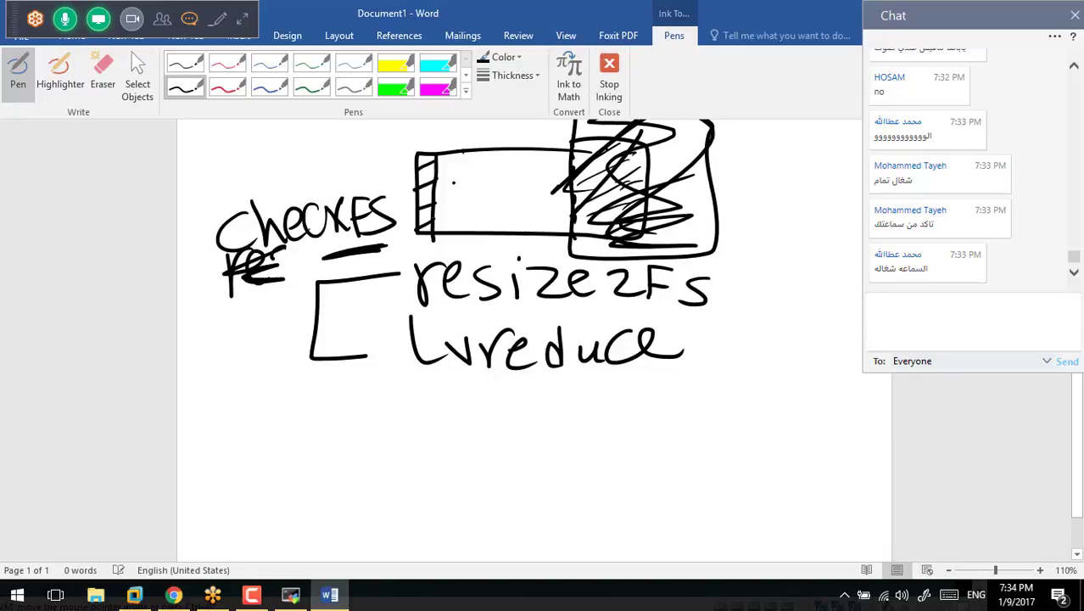
Fill the lower rectangle's narrow strip solid black and draw two check marks beside it
left_click_drag(430, 154, 424, 238)
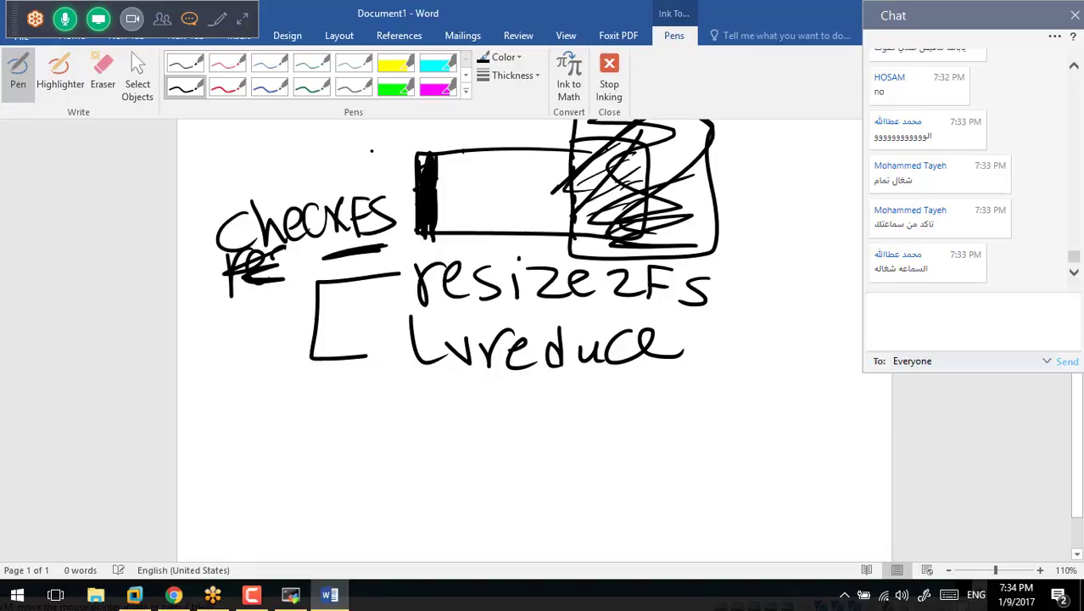
left_click_drag(371, 146, 416, 134)
left_click_drag(384, 168, 443, 138)
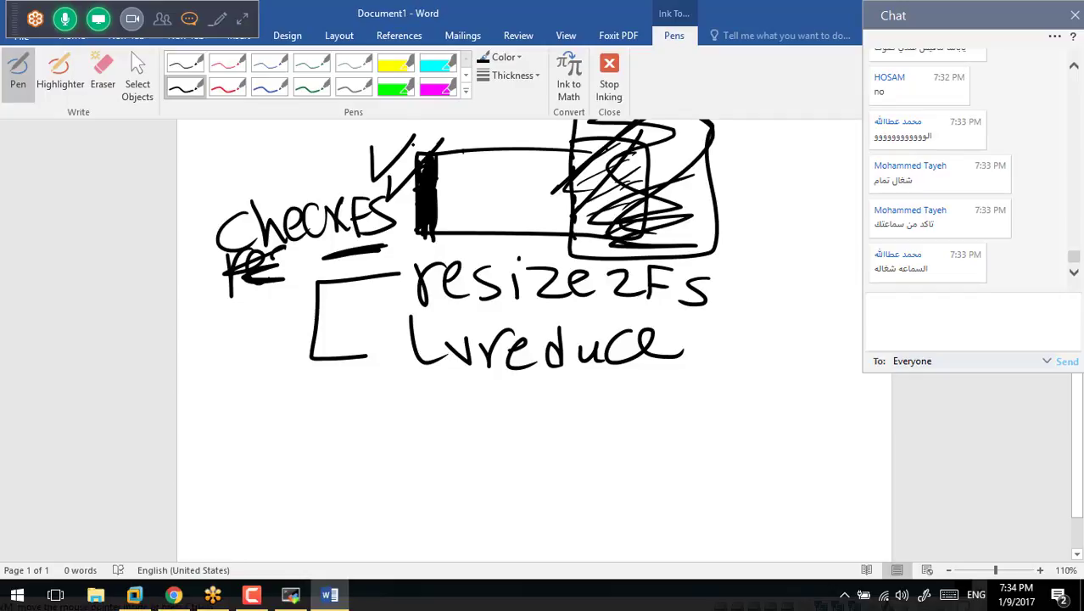
Draw four small squares inside the unhatched part of the lower rectangle
scroll(535, 340, "up", 5)
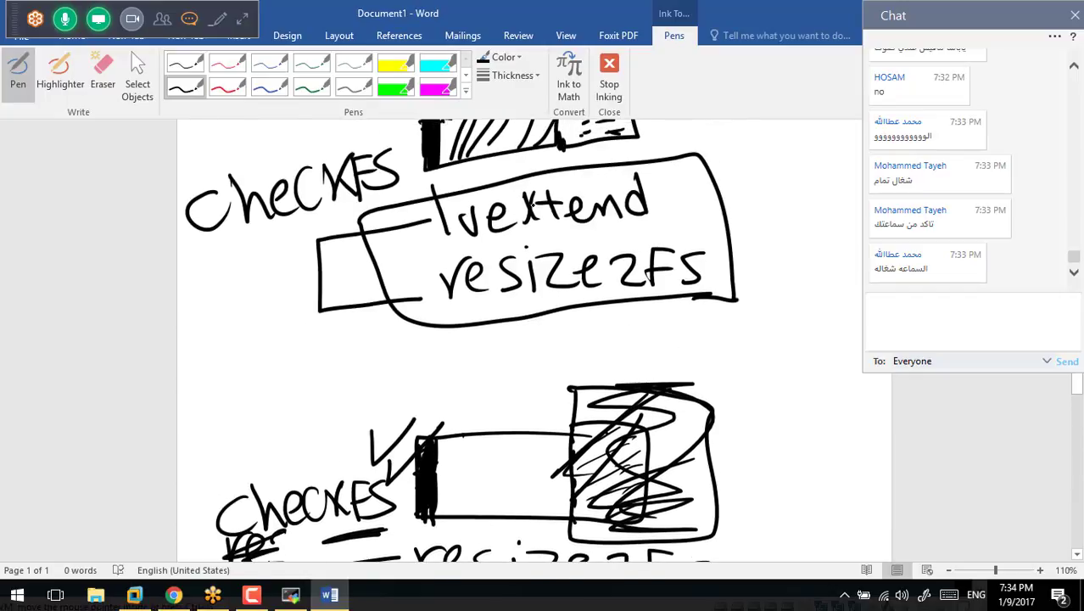
scroll(499, 222, "down", 3)
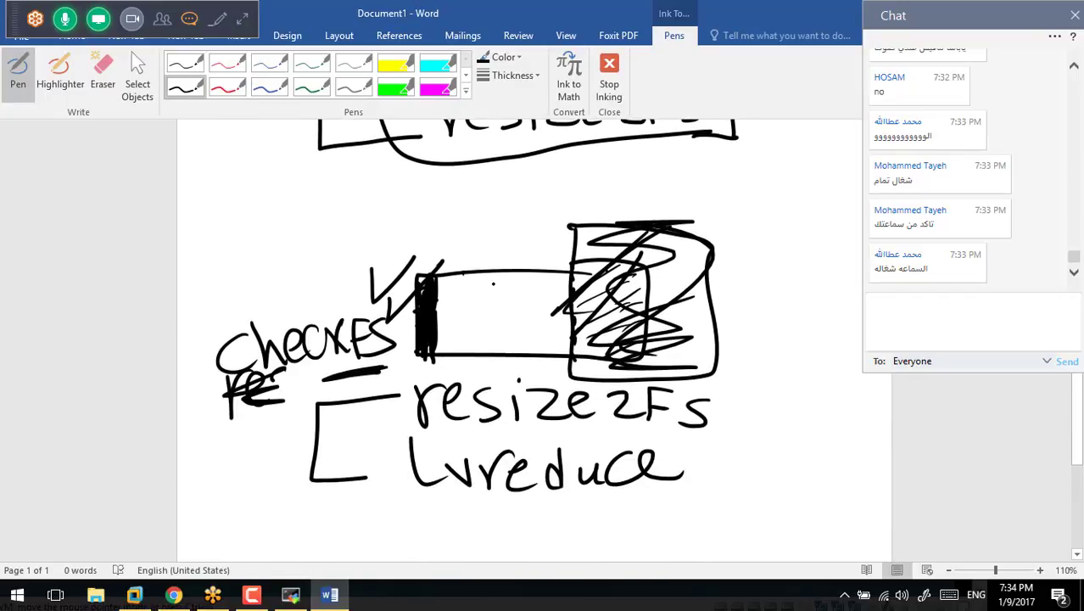
mouse_move(469, 282)
left_mouse_down()
mouse_move(471, 304)
mouse_move(495, 283)
mouse_move(499, 351)
left_mouse_up()
mouse_move(536, 297)
left_mouse_down()
mouse_move(540, 317)
mouse_move(517, 331)
mouse_move(520, 349)
left_mouse_up()
left_click_drag(543, 326, 548, 350)
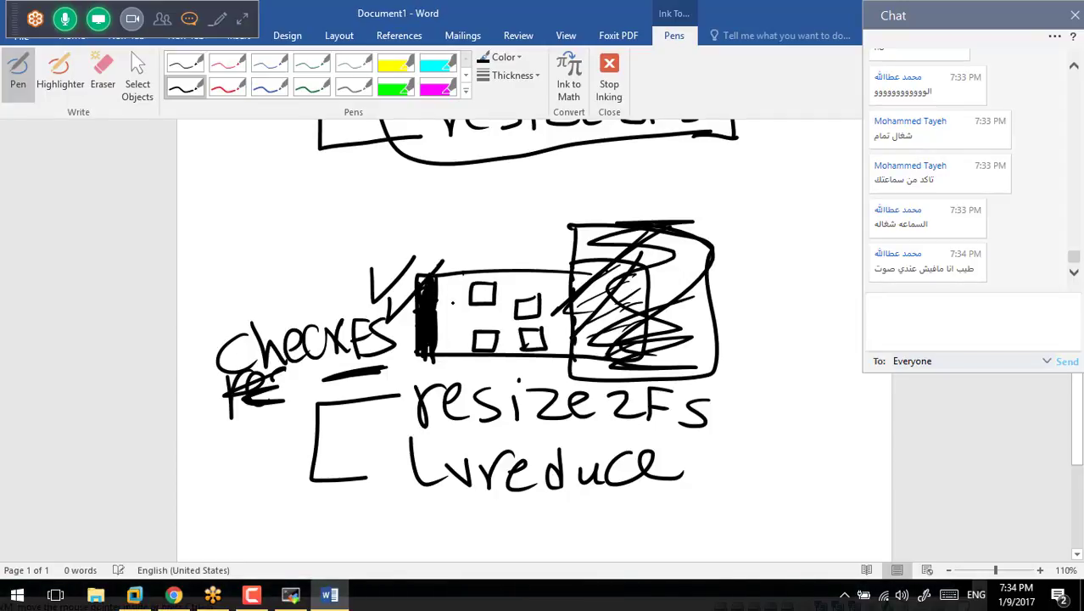
Draw an arrow up from the top-left small square to the handwritten word "stable" and underline the word
left_click_drag(483, 282, 469, 231)
left_click_drag(481, 246, 456, 259)
mouse_move(416, 205)
left_mouse_down()
mouse_move(387, 226)
mouse_move(407, 229)
left_mouse_up()
mouse_move(431, 197)
left_mouse_down()
mouse_move(429, 222)
mouse_move(443, 204)
left_mouse_up()
mouse_move(458, 205)
left_mouse_down()
mouse_move(458, 223)
mouse_move(538, 222)
left_mouse_up()
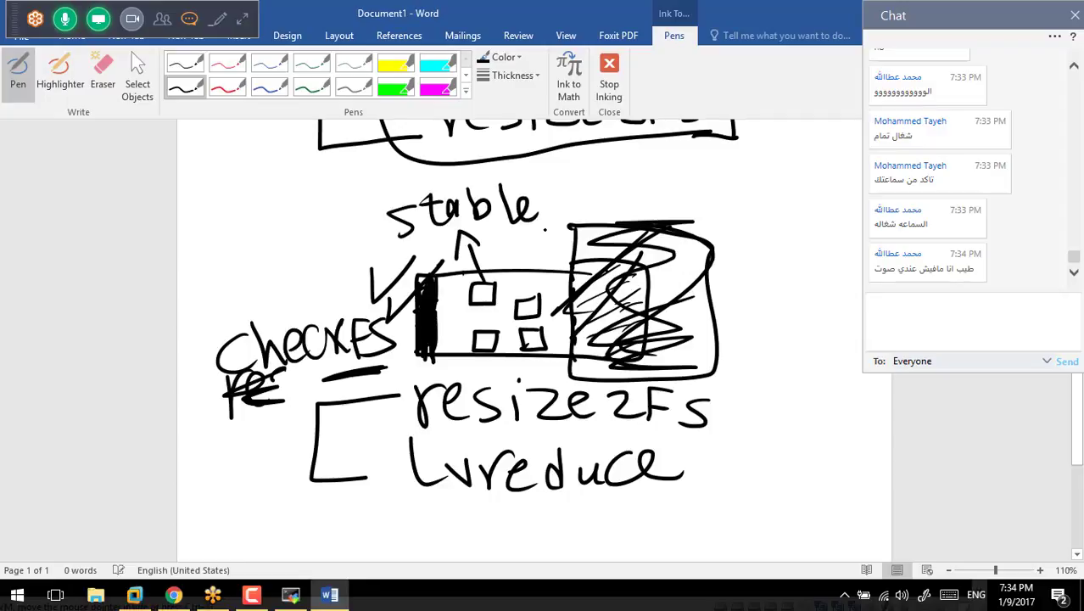
mouse_move(471, 234)
left_mouse_down()
mouse_move(545, 229)
mouse_move(527, 236)
left_mouse_up()
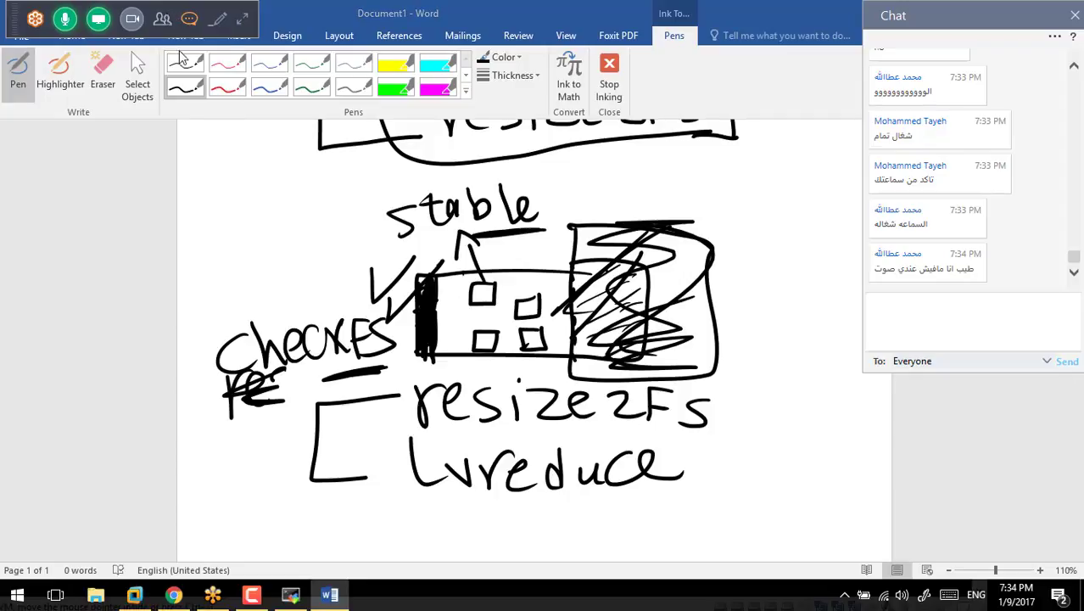
Dismiss the attendee connected via the web from the online meeting
left_click(162, 18)
left_click(209, 145)
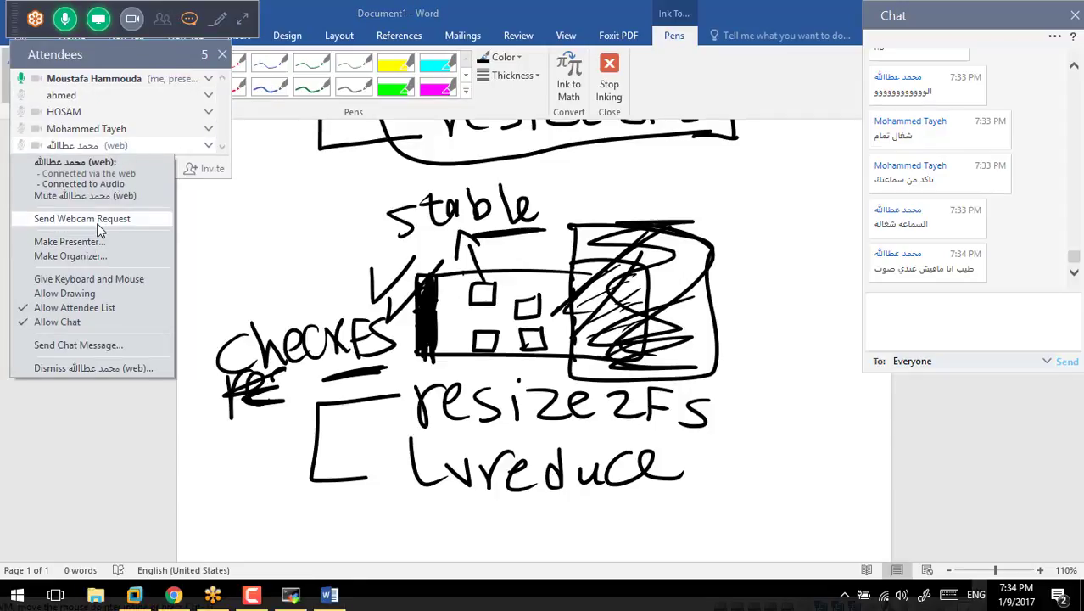
left_click(84, 367)
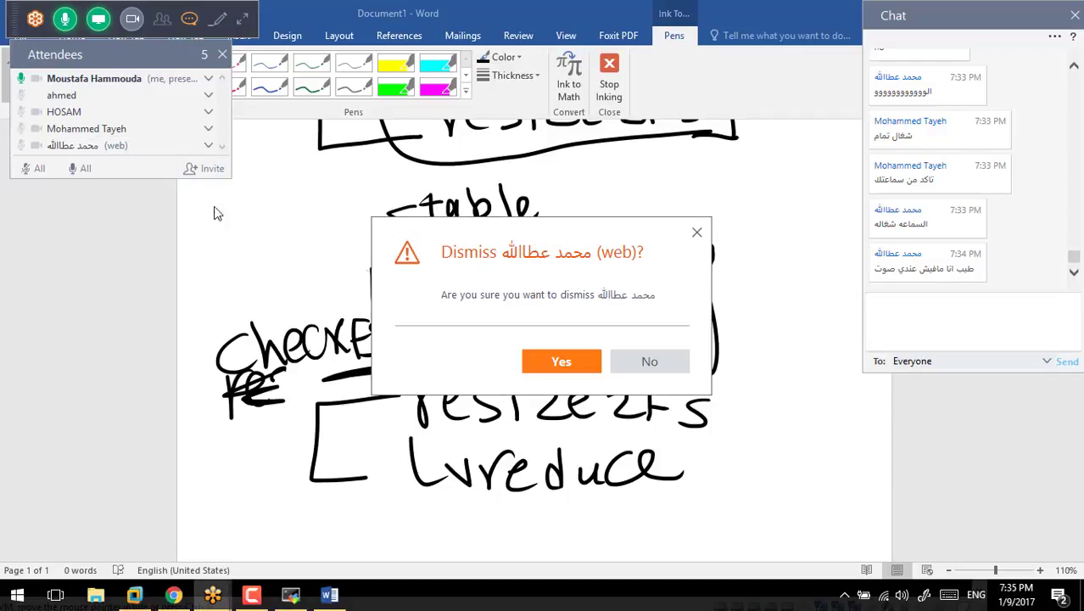
left_click(536, 358)
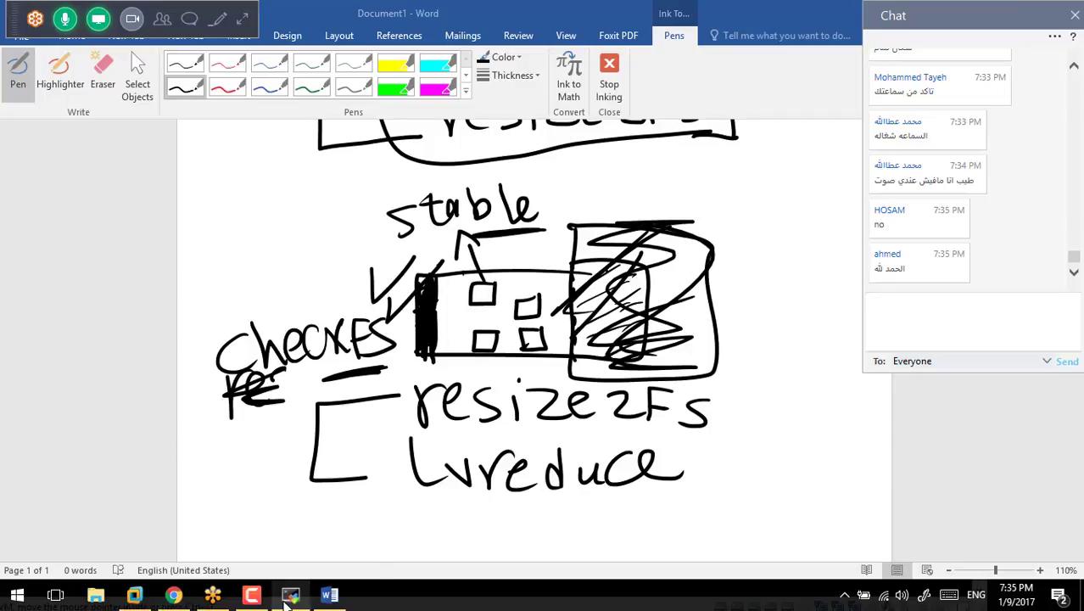
Switch to the server's SSH terminal and list the logical volumes with lvs
left_click(289, 598)
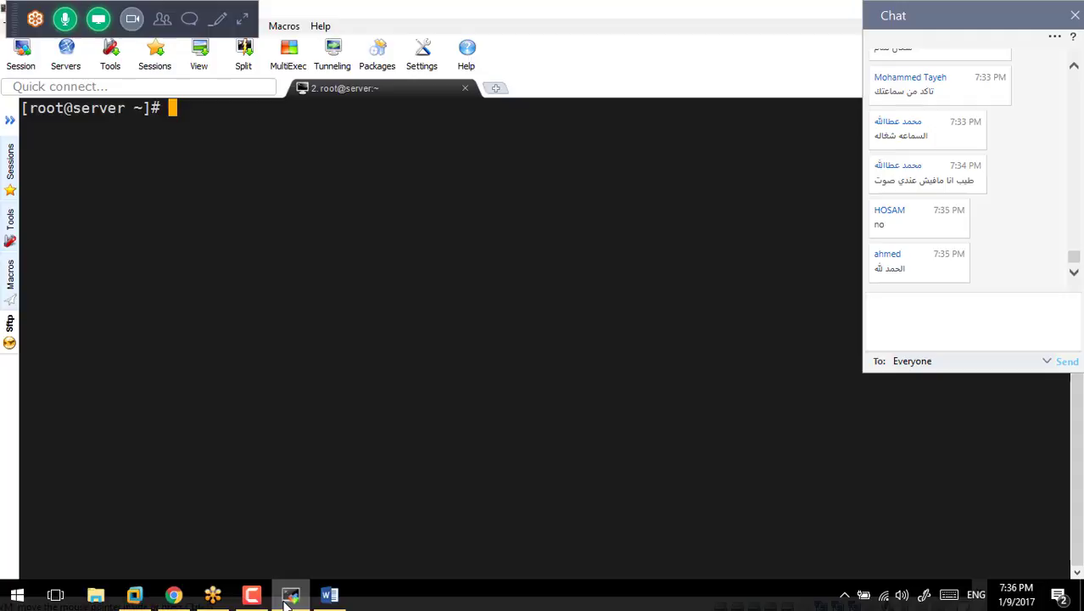
type("lvs")
key("Return")
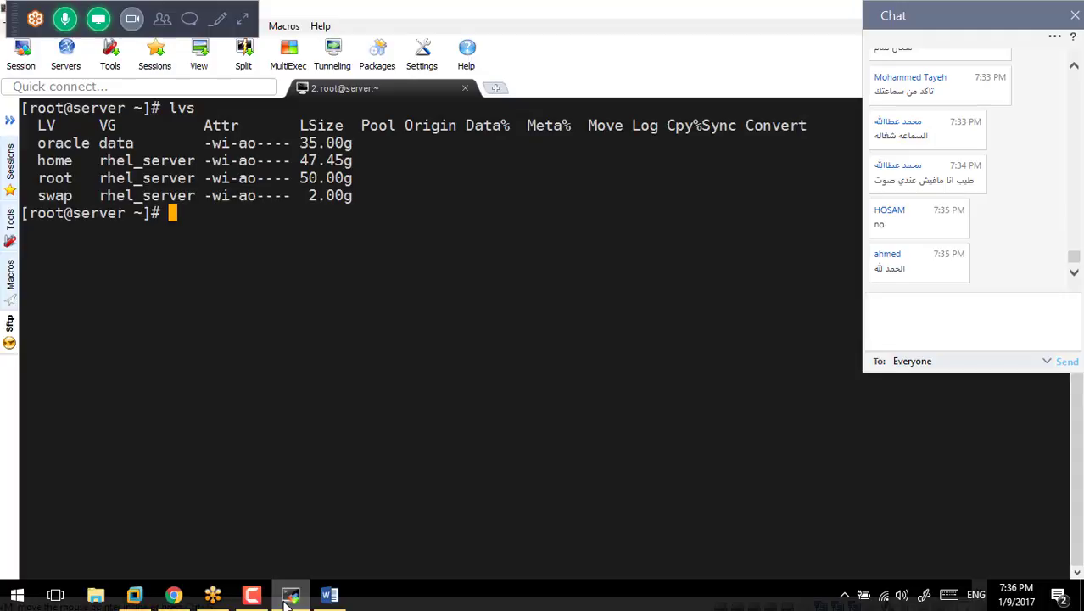
Check disk usage with du -sh and df -h, and highlight the /dev/mapper/data-oracle line
type("du -sh")
key("Return")
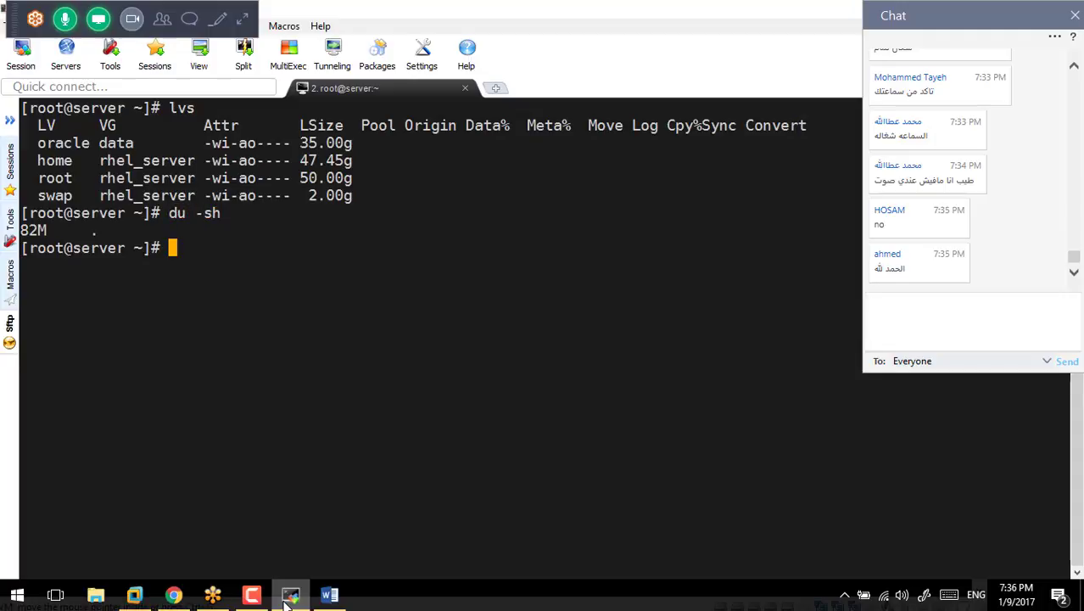
type("df -h")
key("Return")
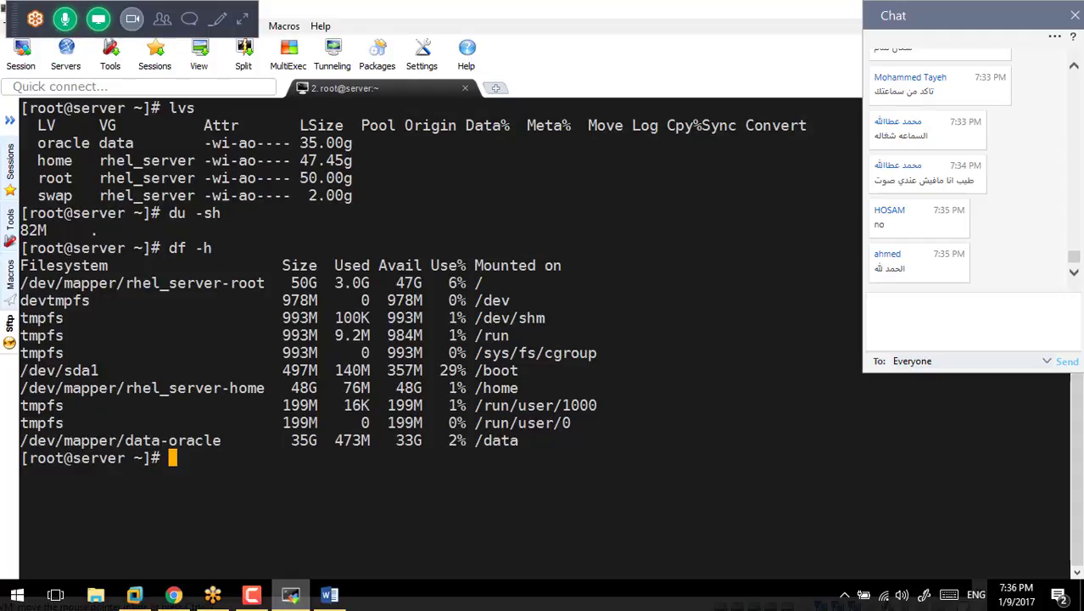
triple_click(365, 440)
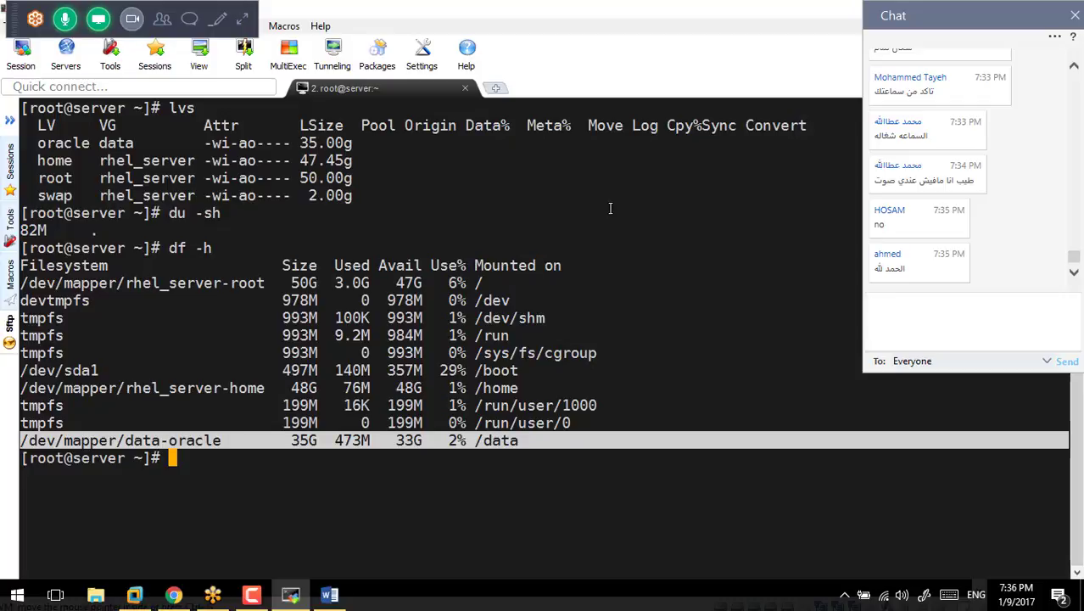
Unmount the /data/ file system with umount and clear the terminal screen
type("umount ")
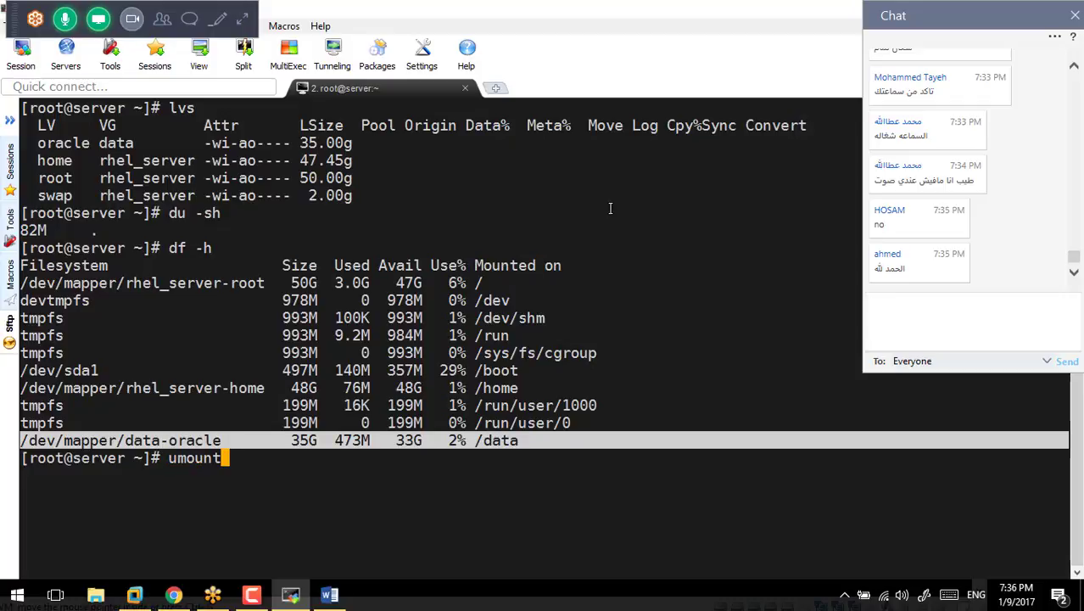
type("/data/")
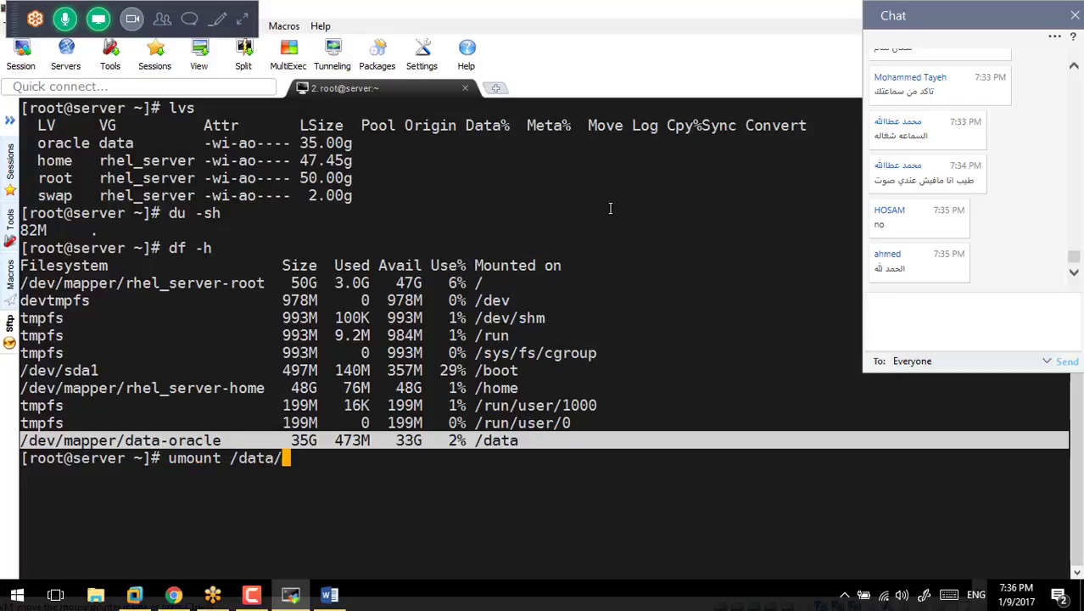
key("Return")
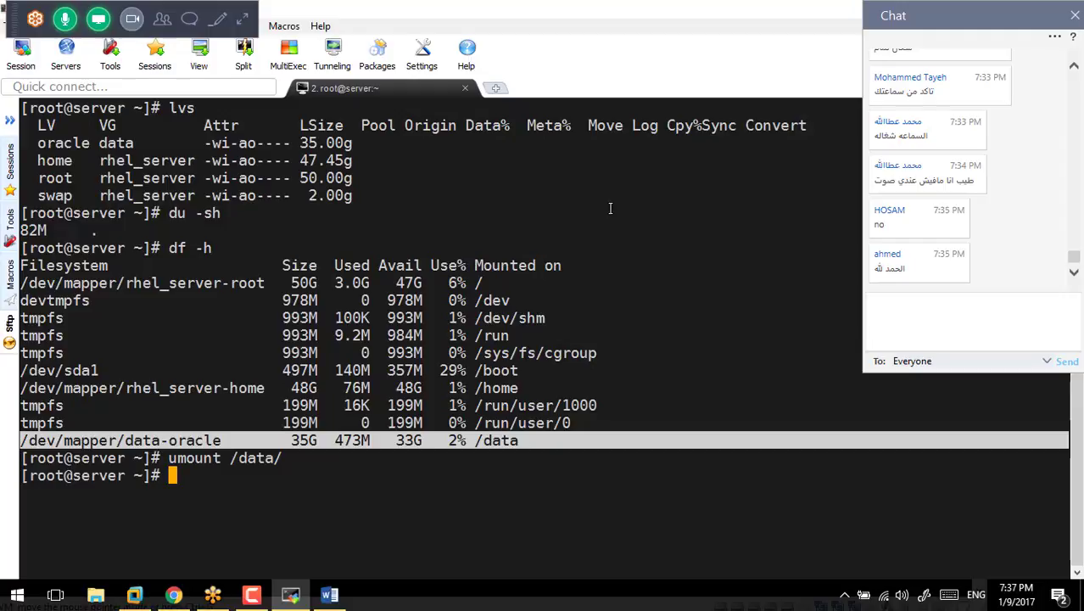
key("ctrl+l")
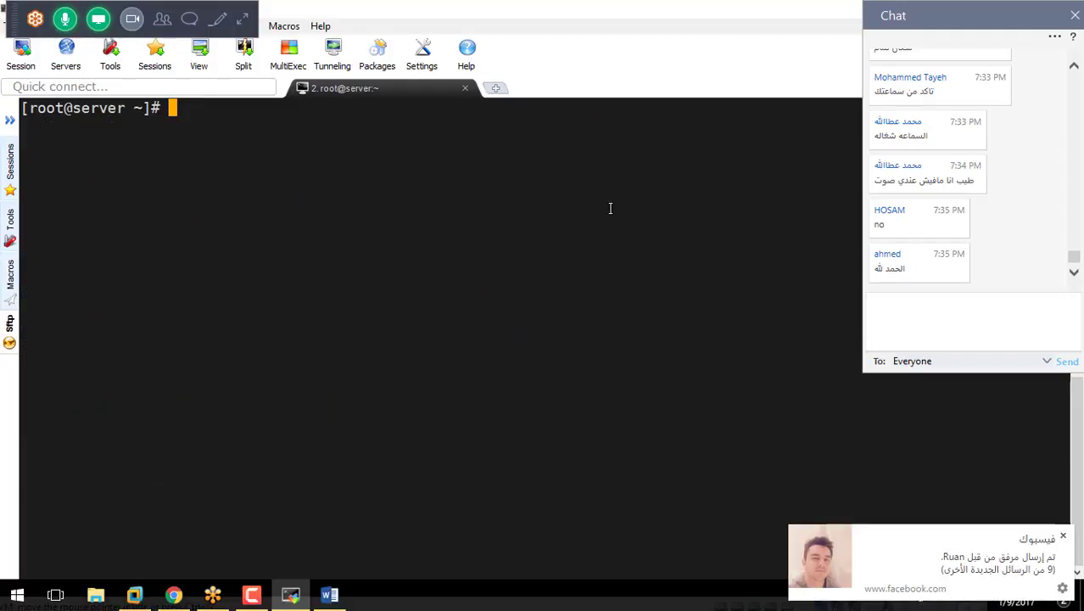
type("e2fsck ")
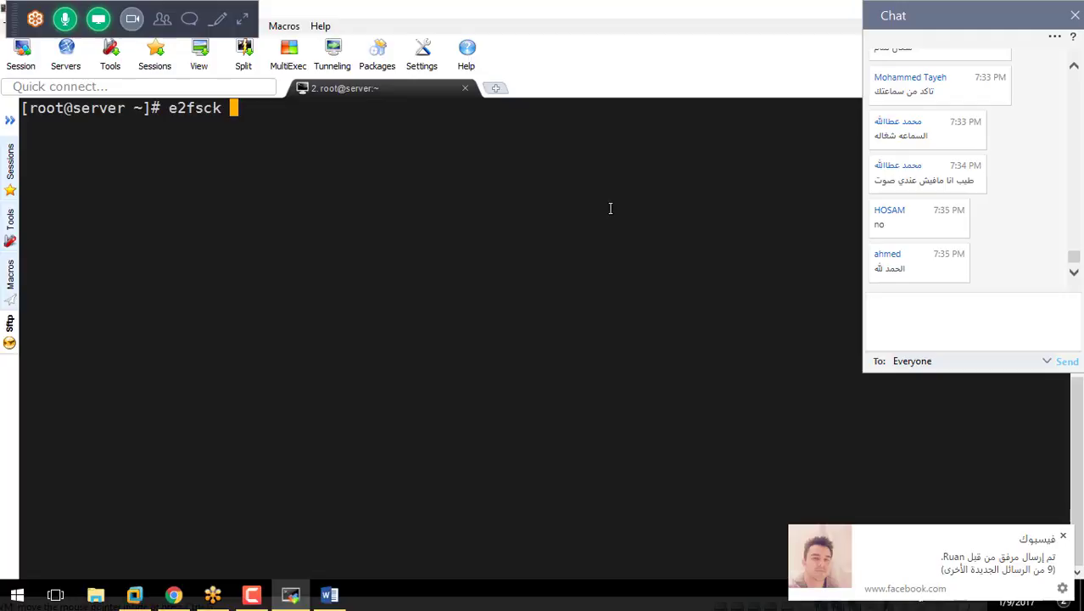
type("-f /dev/")
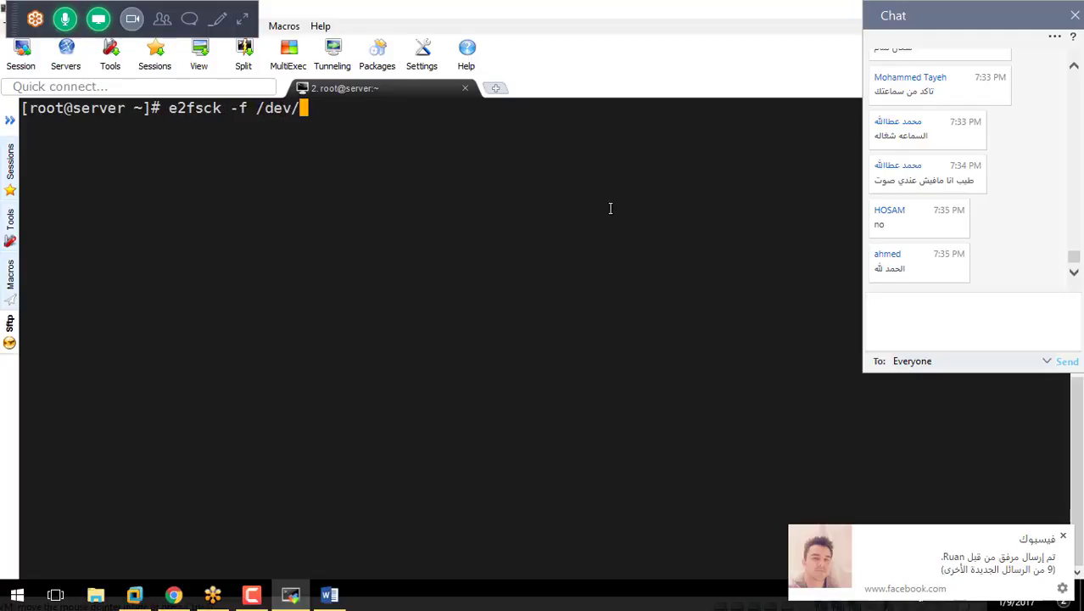
key("BackSpace")
key("BackSpace")
key("BackSpace")
key("BackSpace")
key("BackSpace")
key("BackSpace")
key("BackSpace")
key("BackSpace")
key("BackSpace")
key("BackSpace")
key("BackSpace")
key("BackSpace")
key("BackSpace")
key("BackSpace")
key("BackSpace")
List the volume groups with vgs and the logical volumes with lvs
type("vgs")
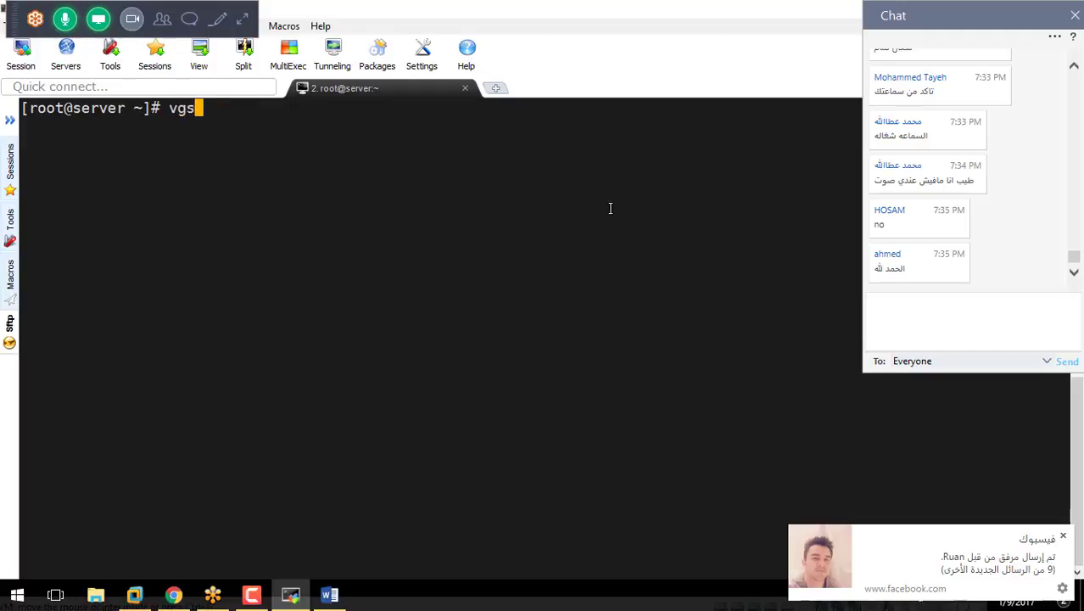
key("Return")
type("lvs")
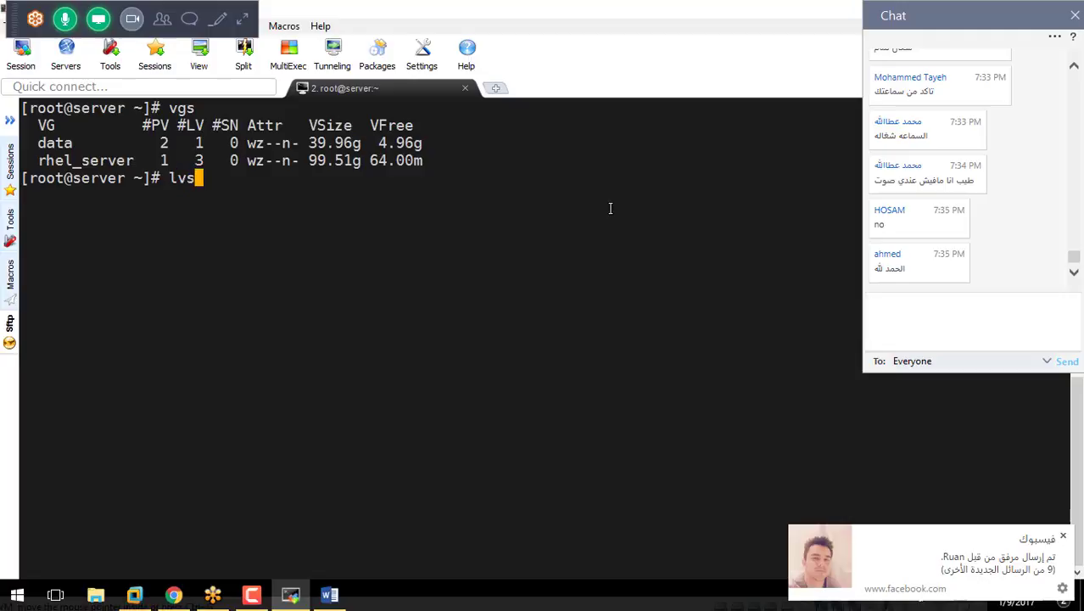
key("Return")
key("Return")
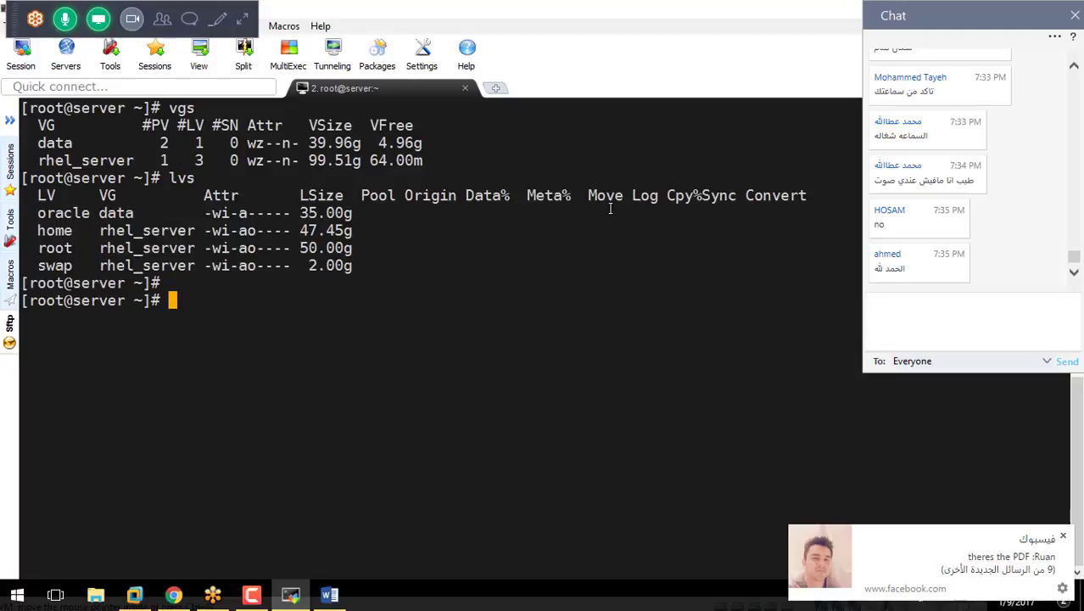
Force a file system check on the oracle logical volume with e2fsck -f /dev/data/oracle
type("e2fsck ")
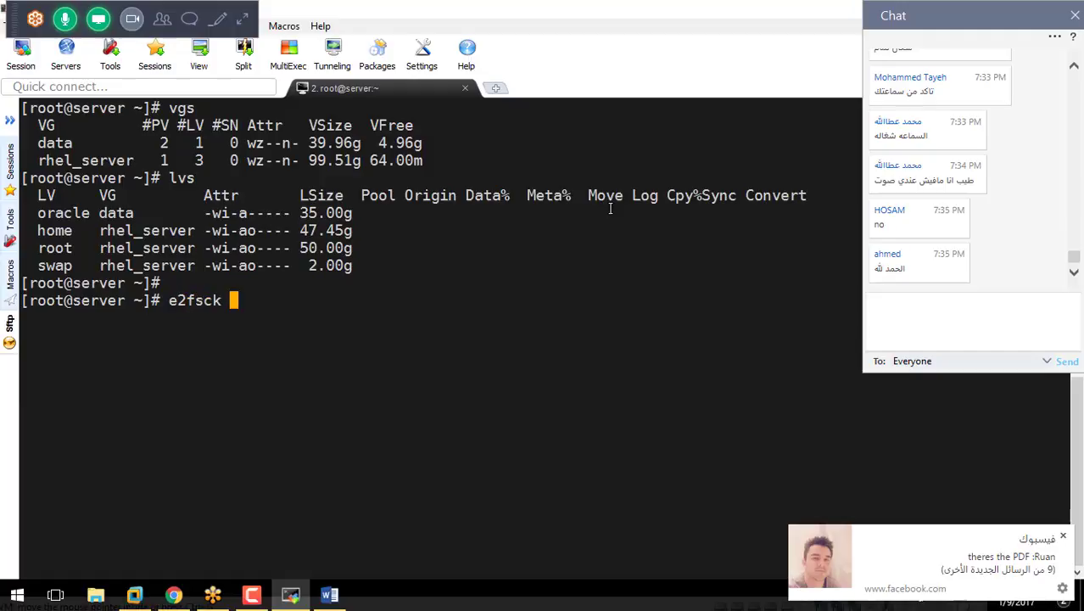
type("-f /dev/")
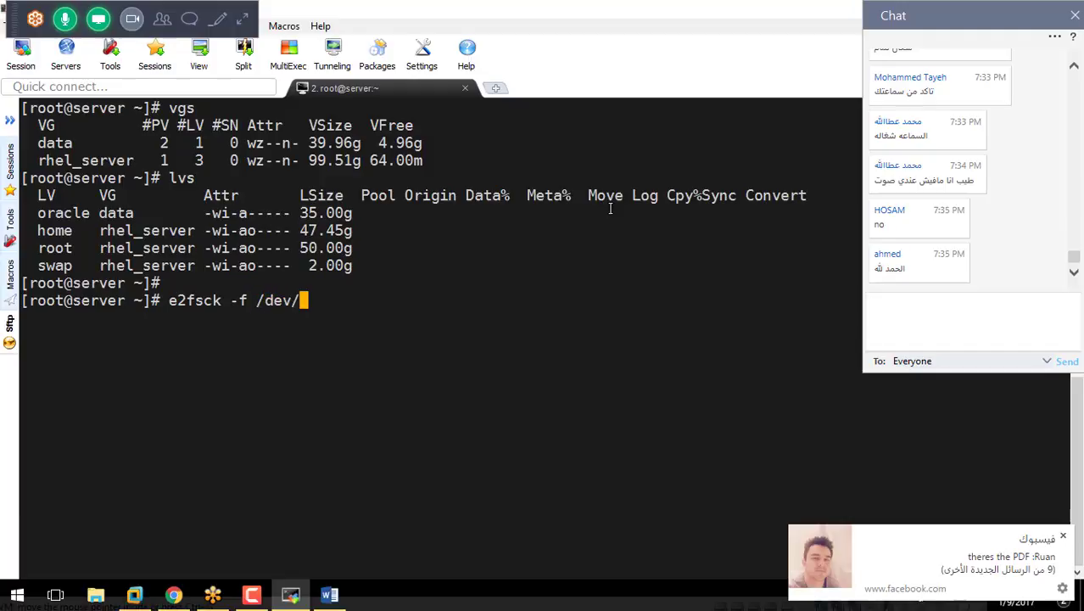
type("da")
key("Tab")
type("o")
key("Tab")
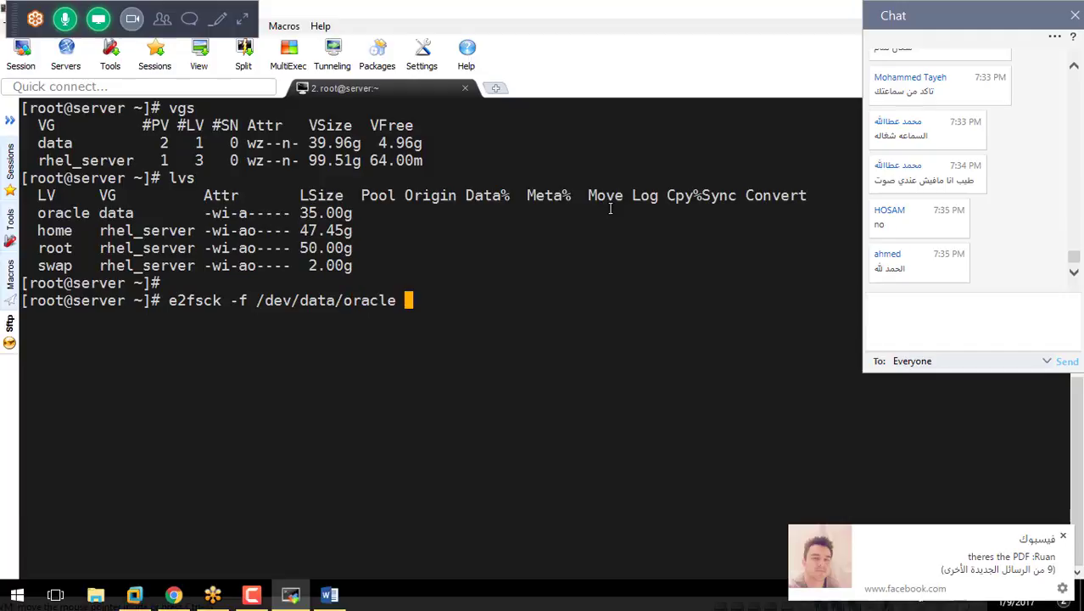
key("Return")
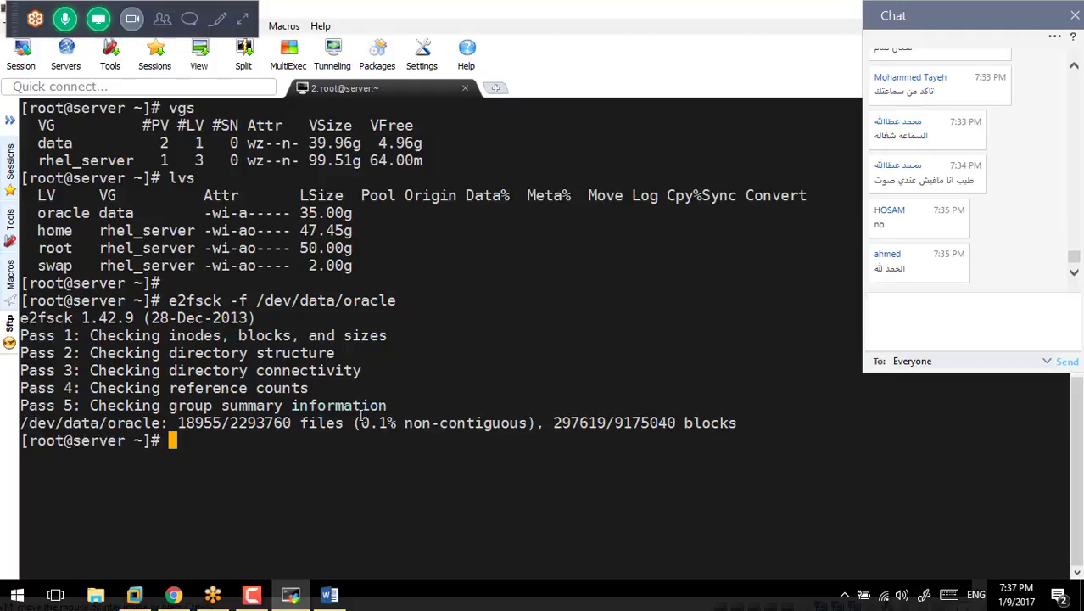
Highlight the summary line of the e2fsck output and its non-contiguous percentage
left_click_drag(359, 423, 520, 423)
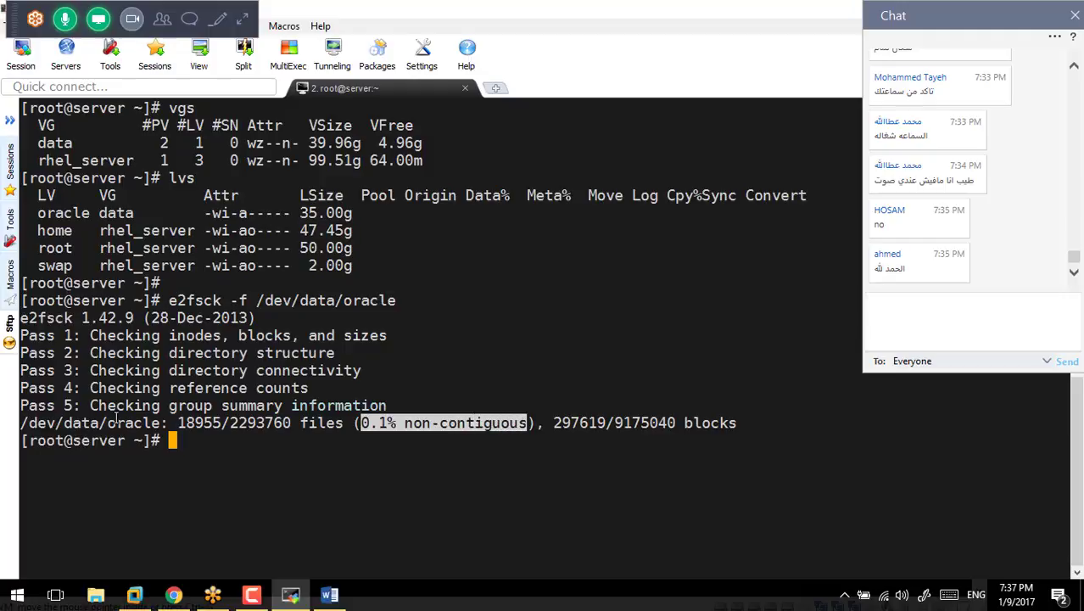
left_click_drag(20, 422, 737, 429)
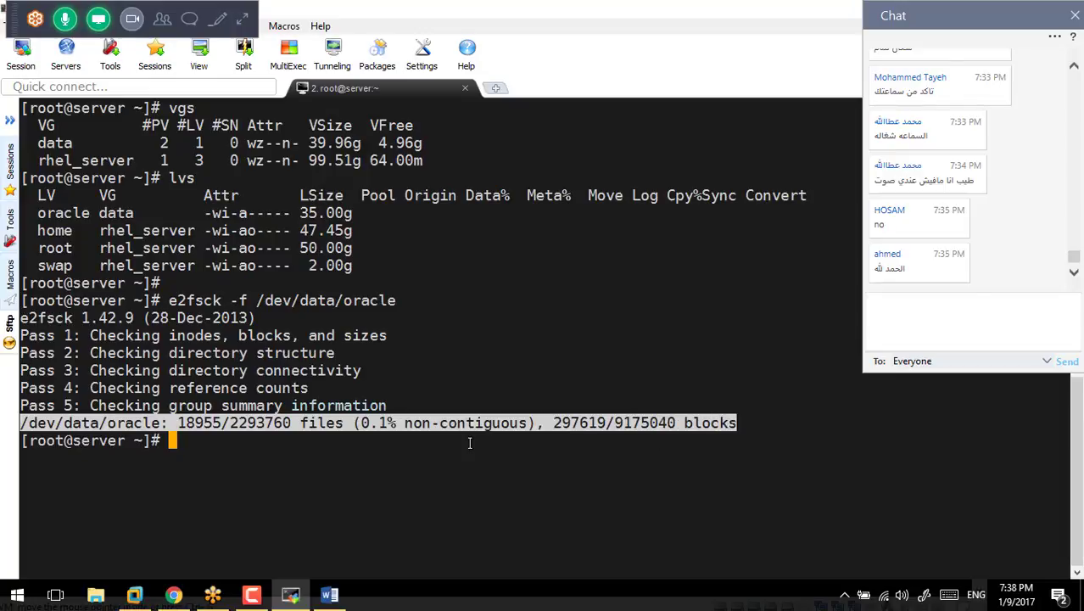
left_click(391, 432)
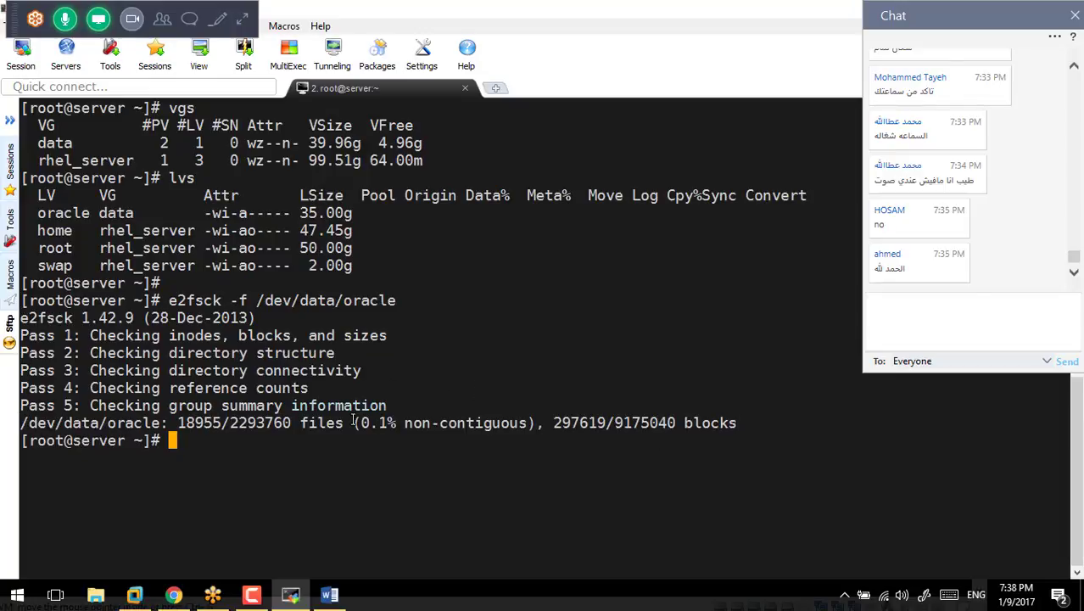
left_click_drag(362, 422, 527, 423)
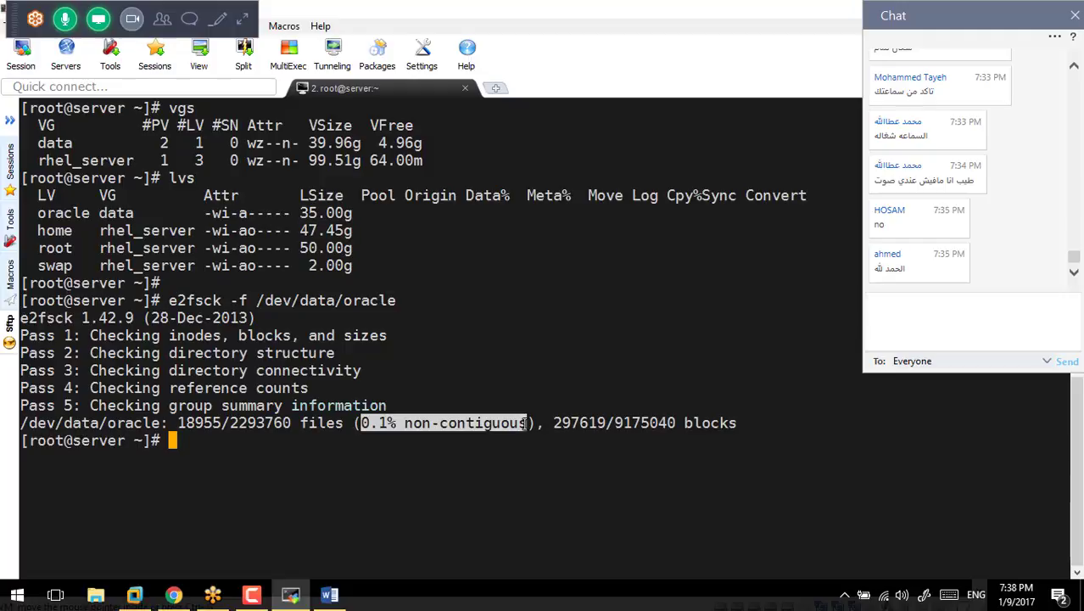
left_click(235, 423)
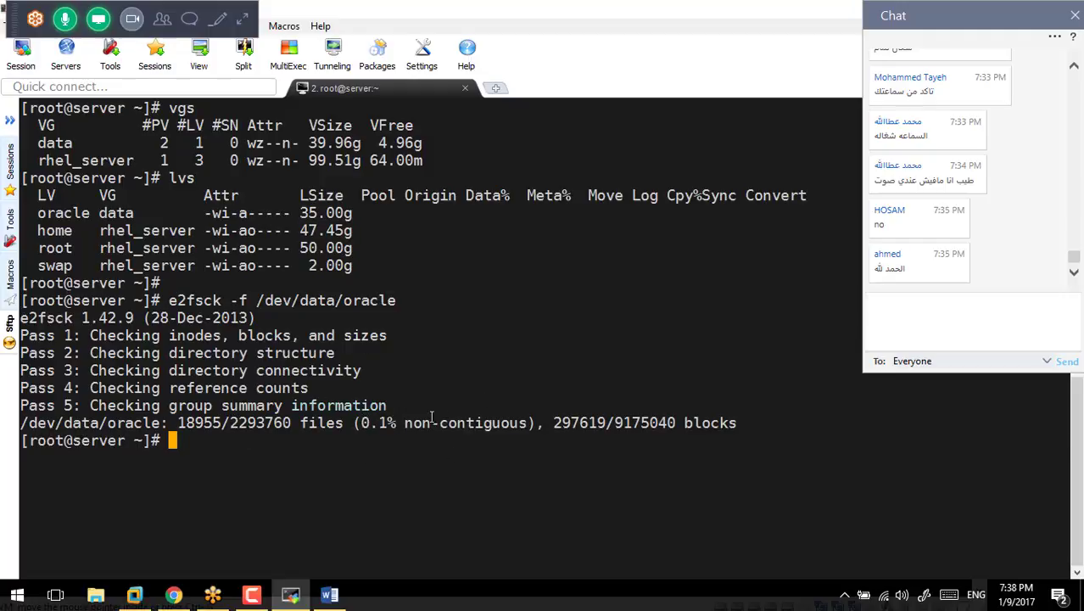
left_click_drag(363, 422, 523, 422)
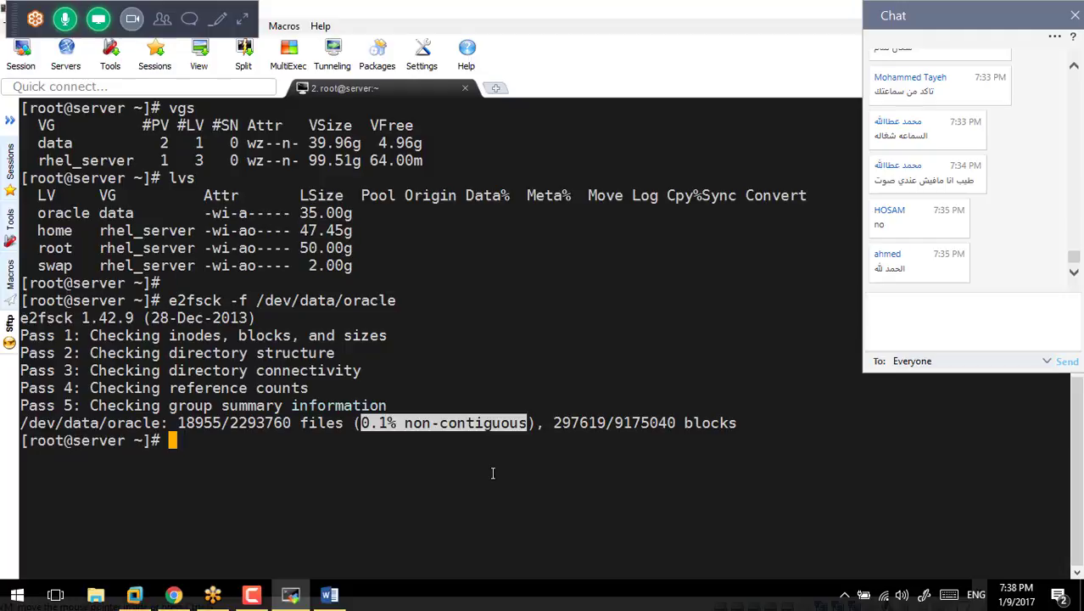
Shrink the file system on /dev/data/oracle to 30G with resize2fs
type("resize2fs ")
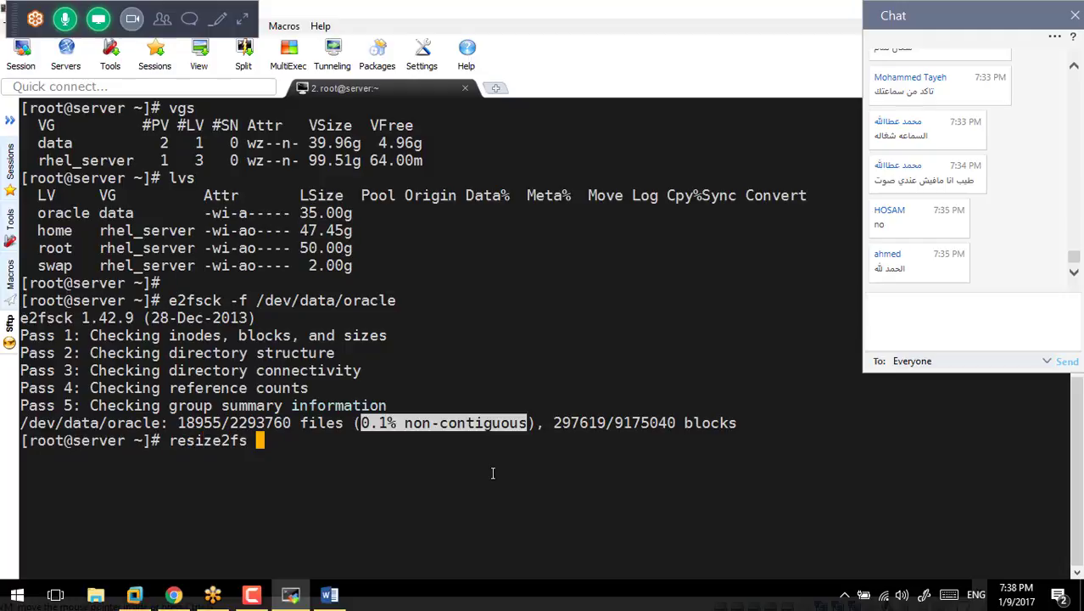
type("/dev/")
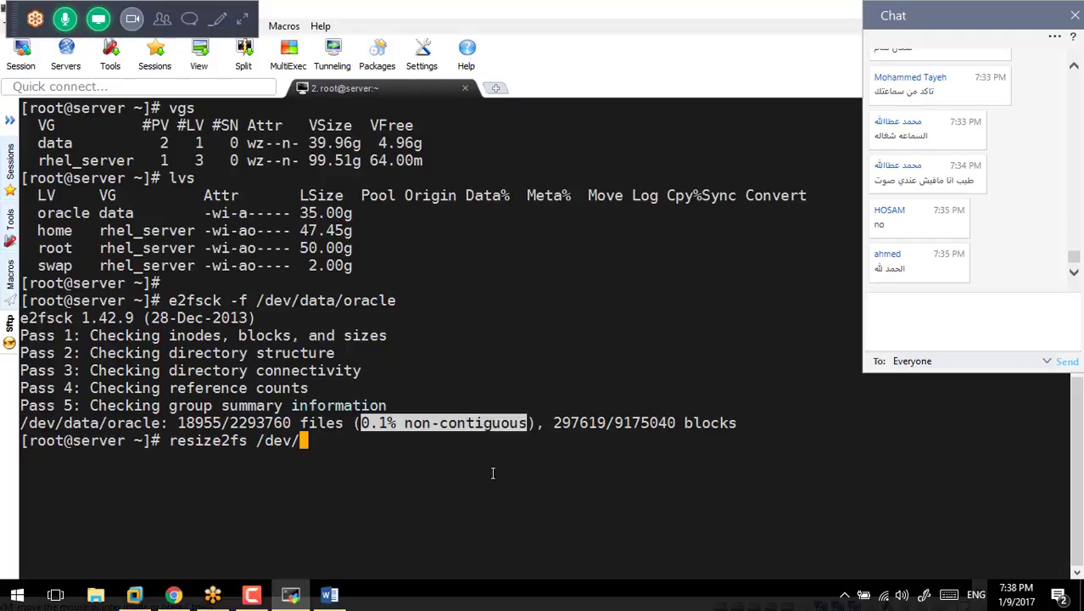
type("d")
key("Tab")
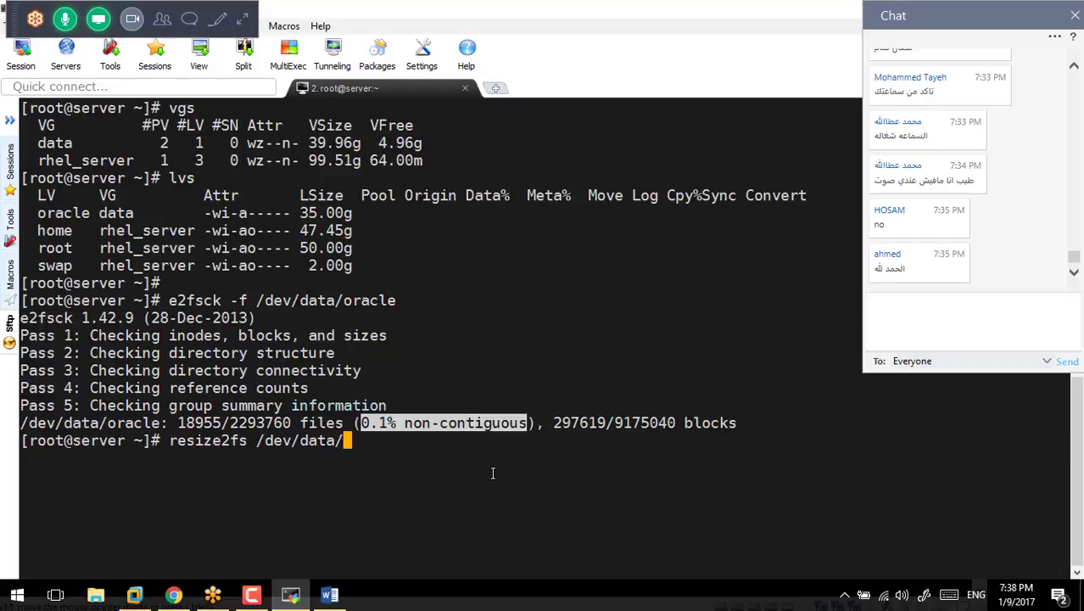
type("or")
key("Tab")
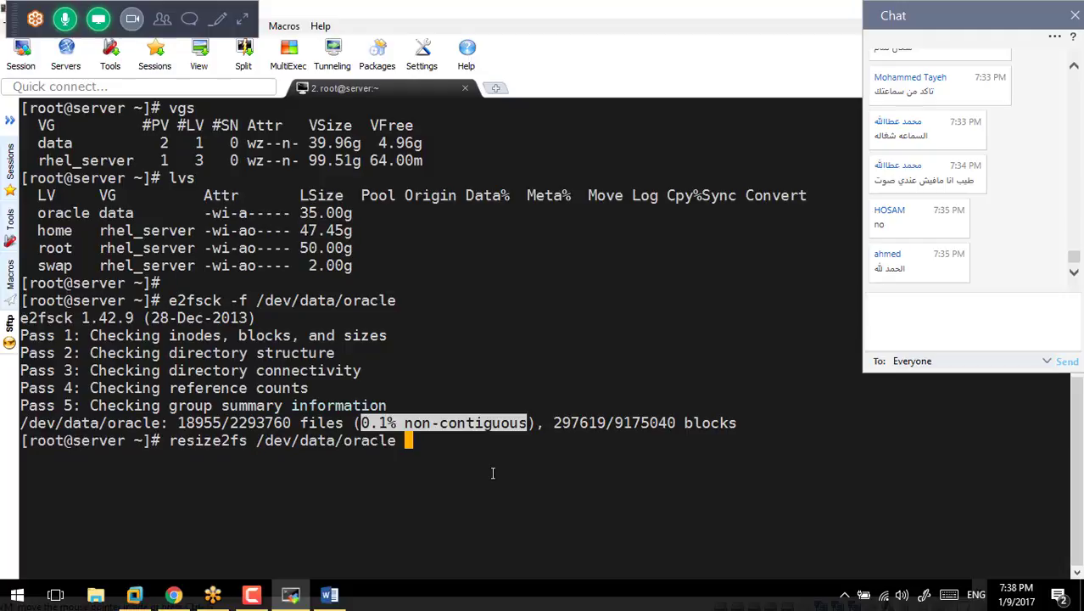
type("30G")
key("Return")
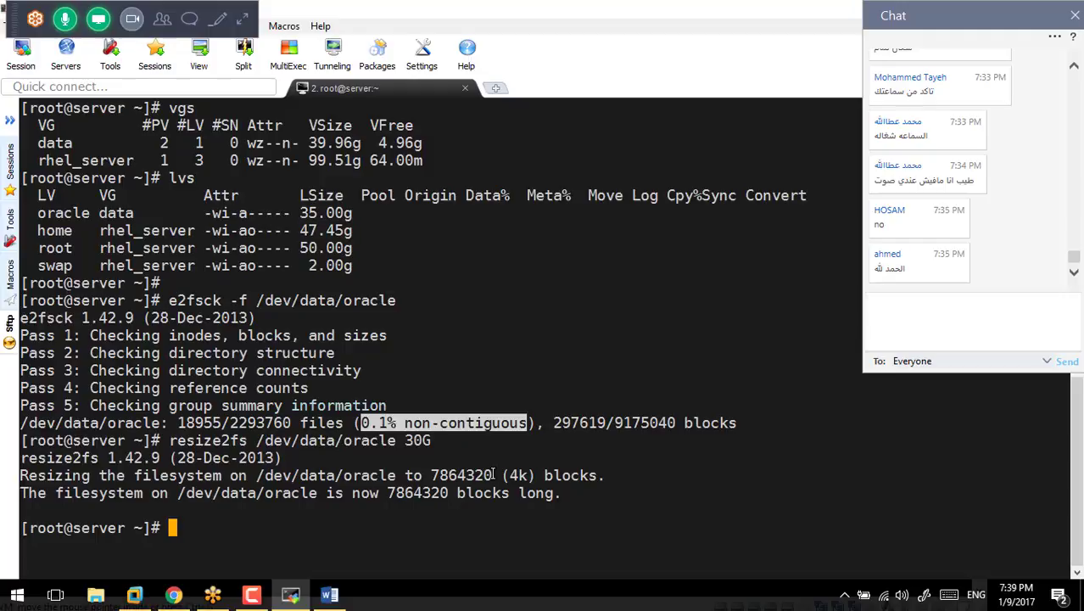
Reduce the oracle logical volume by 5 GB with lvreduce -L -5G /dev/data/oracle, highlighting its listed size before answering y
type("lvreduce ")
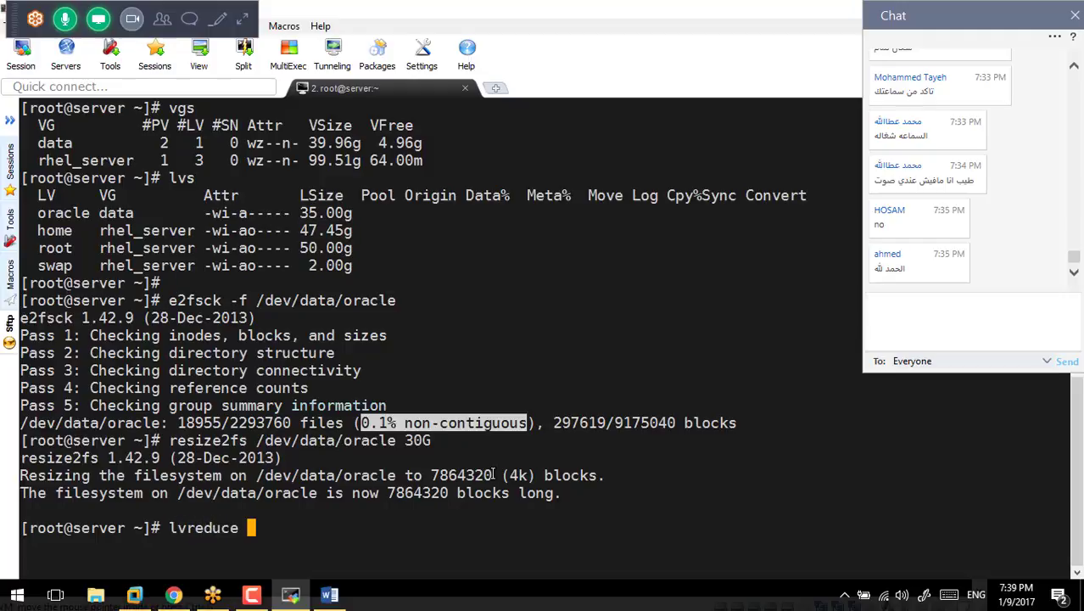
type("-L -8")
key("BackSpace")
type("5G /dev/")
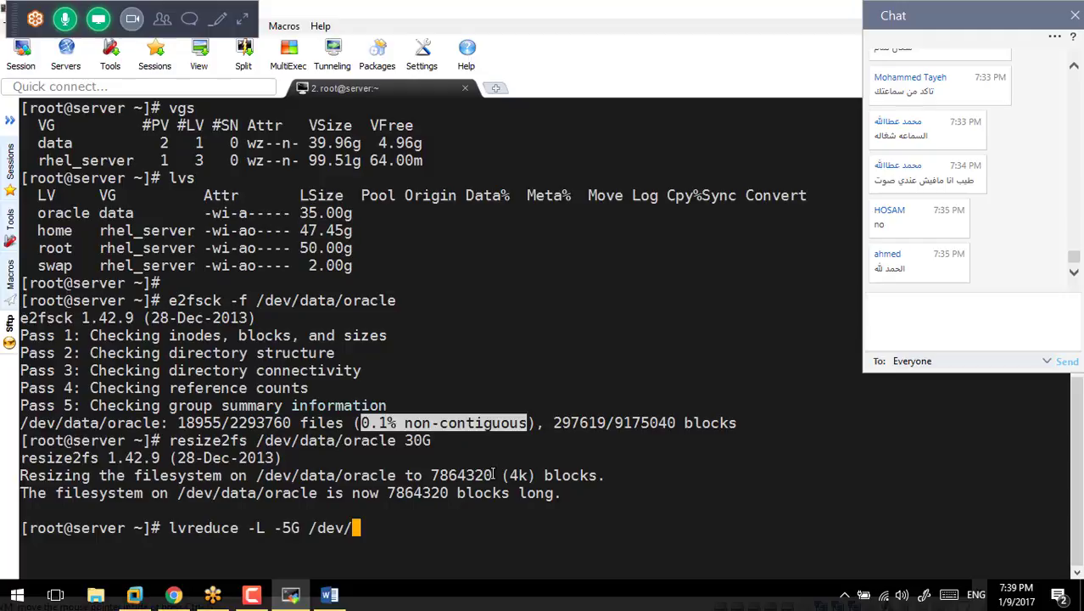
type("data/oracle")
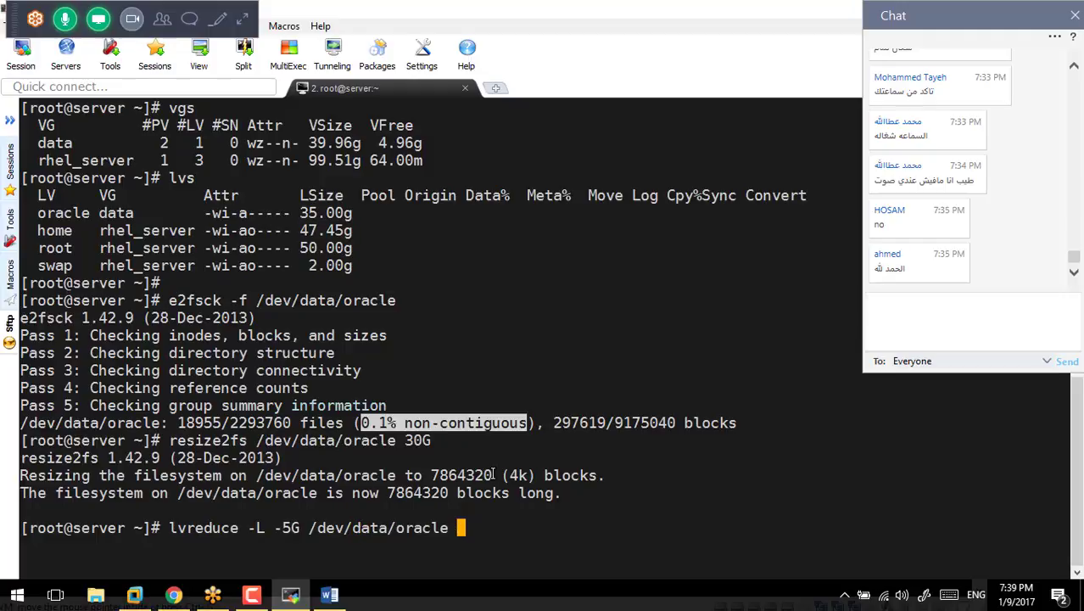
key("Return")
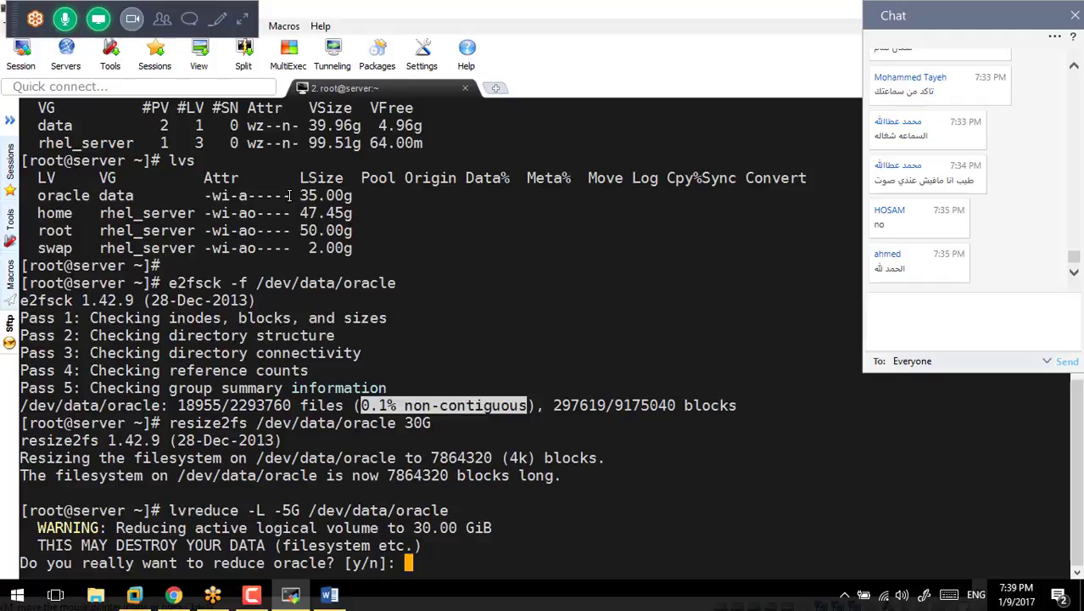
left_click_drag(289, 195, 365, 199)
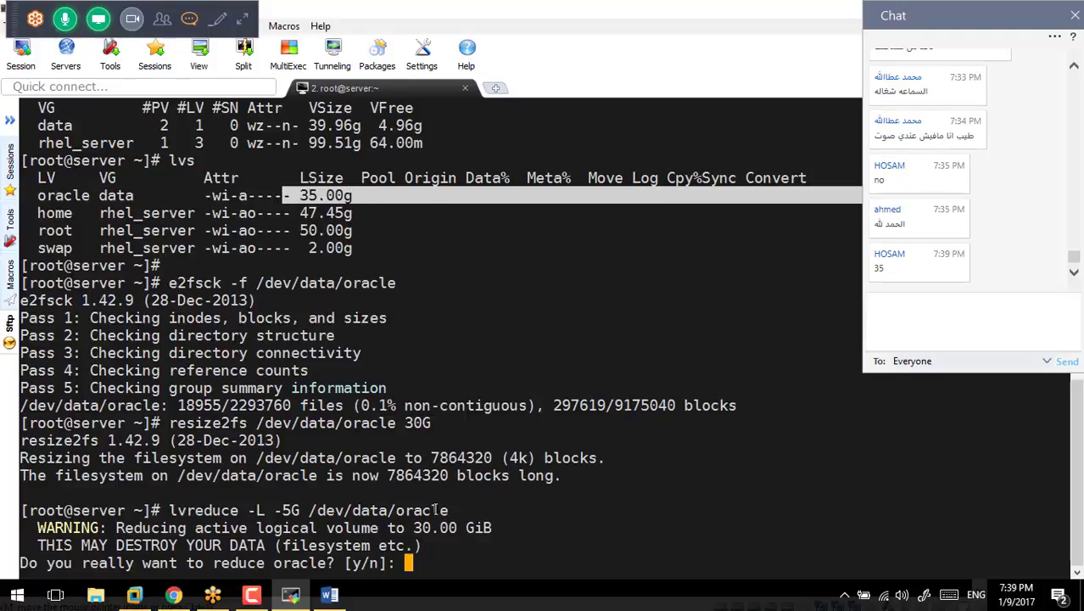
left_click(559, 441)
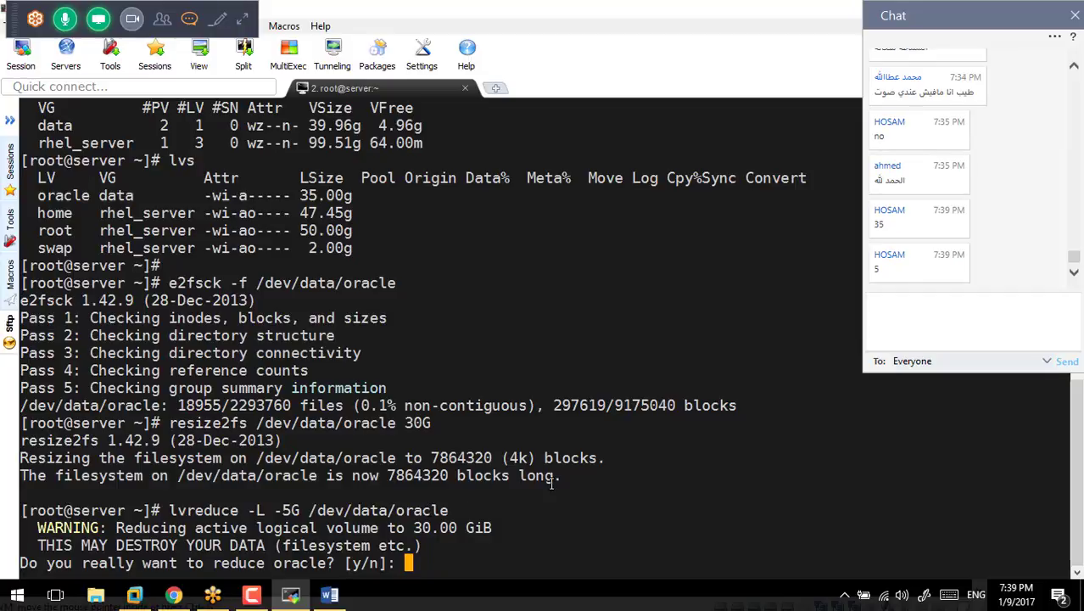
type("y")
key("Return")
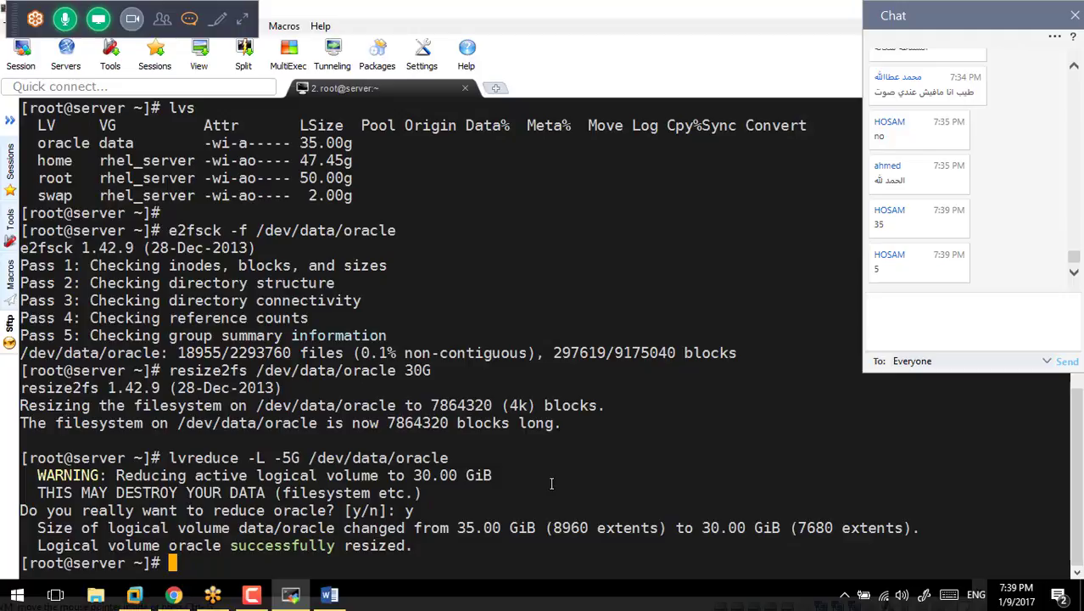
Mount /dev/data/oracle on /data/ and check the file system sizes with df -h
type("mount /dev/")
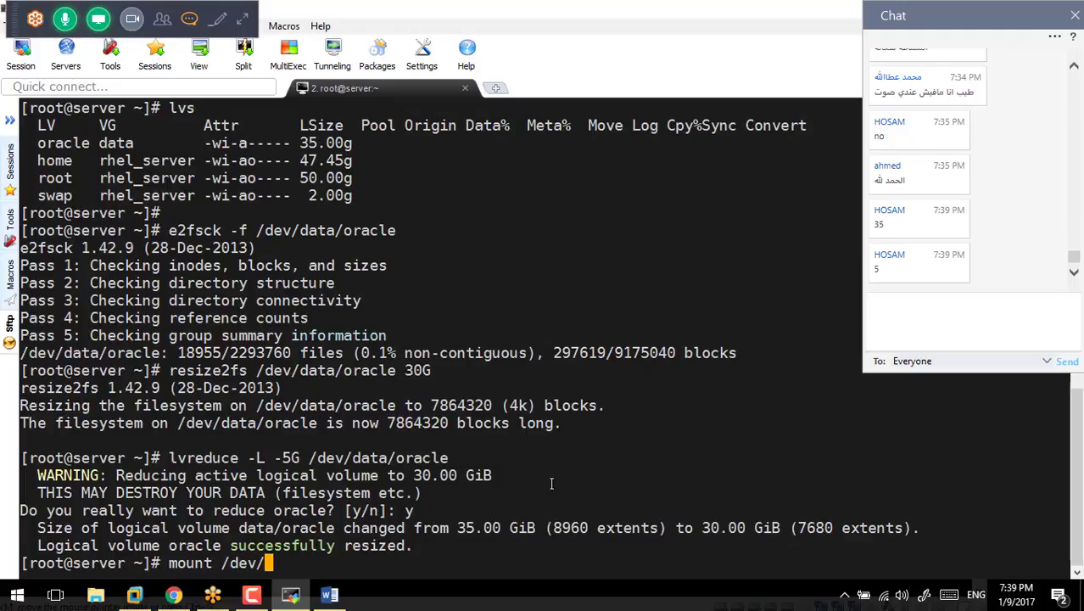
type("data/oracle /")
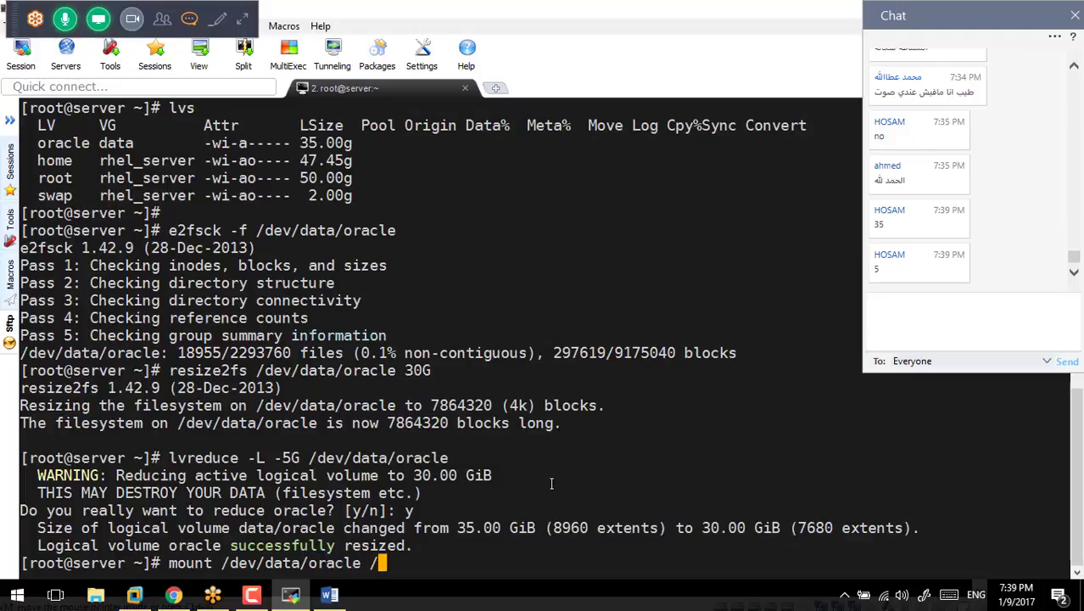
type("data/")
key("Return")
key("Return")
key("Return")
type("df -h")
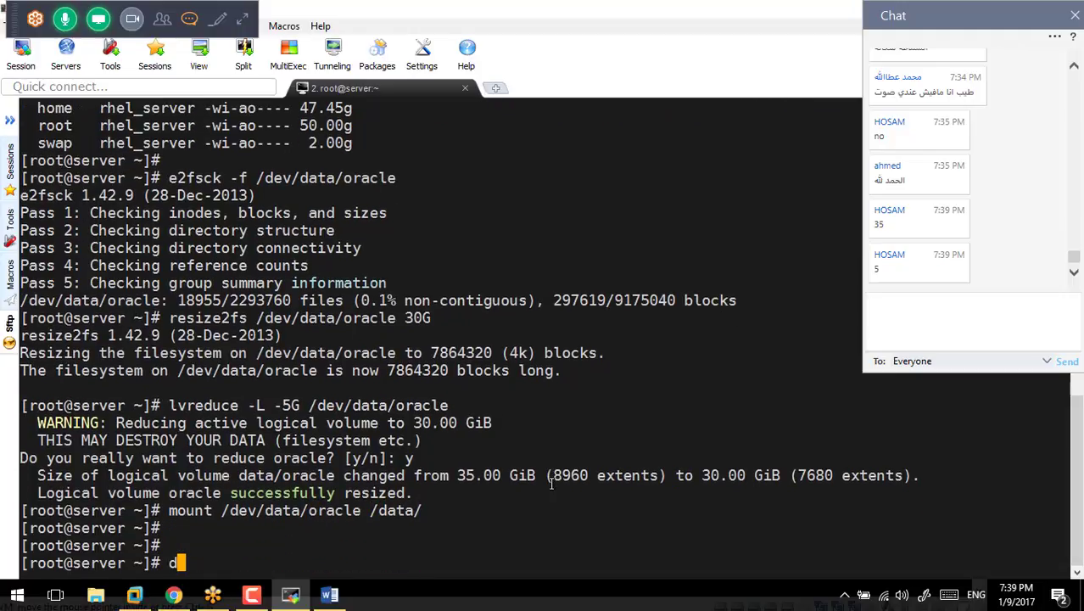
key("Return")
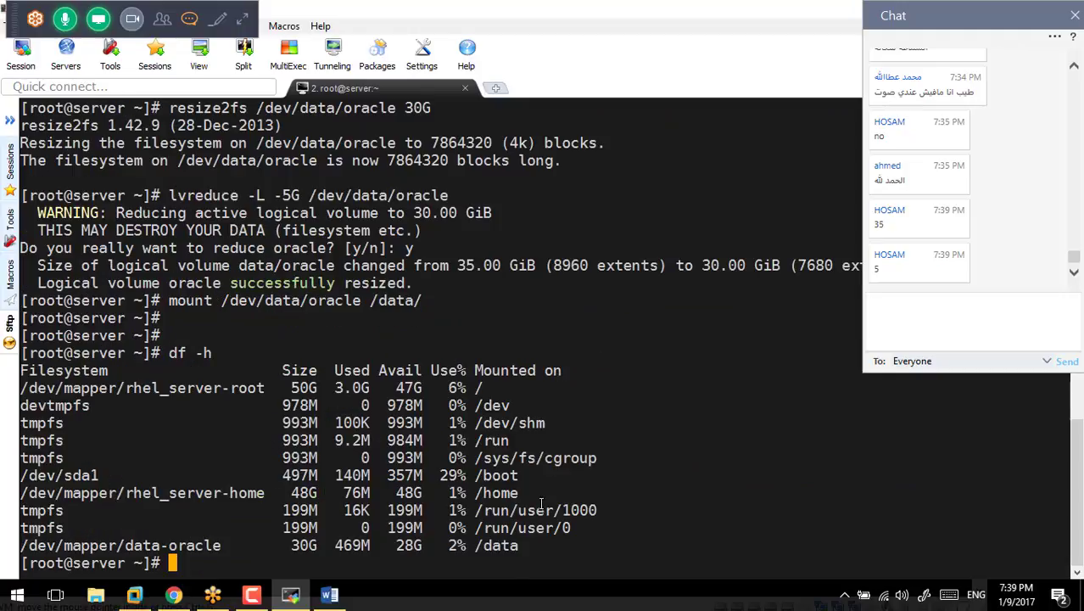
Highlight the /dev/mapper/data-oracle line in the df output and list the contents of /data/ with ls
triple_click(419, 544)
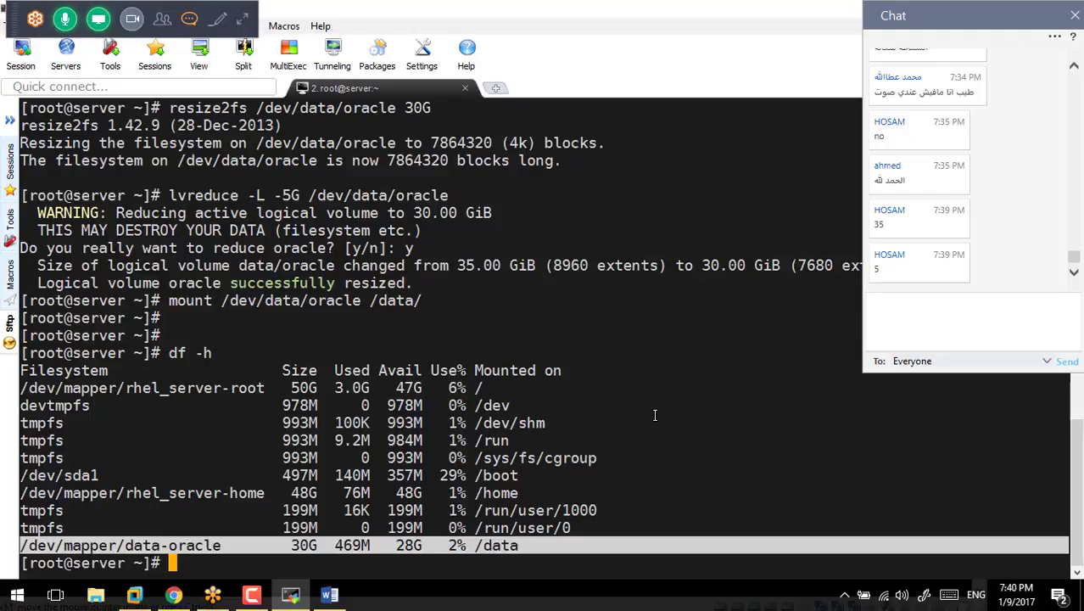
type("ls /data/")
key("Return")
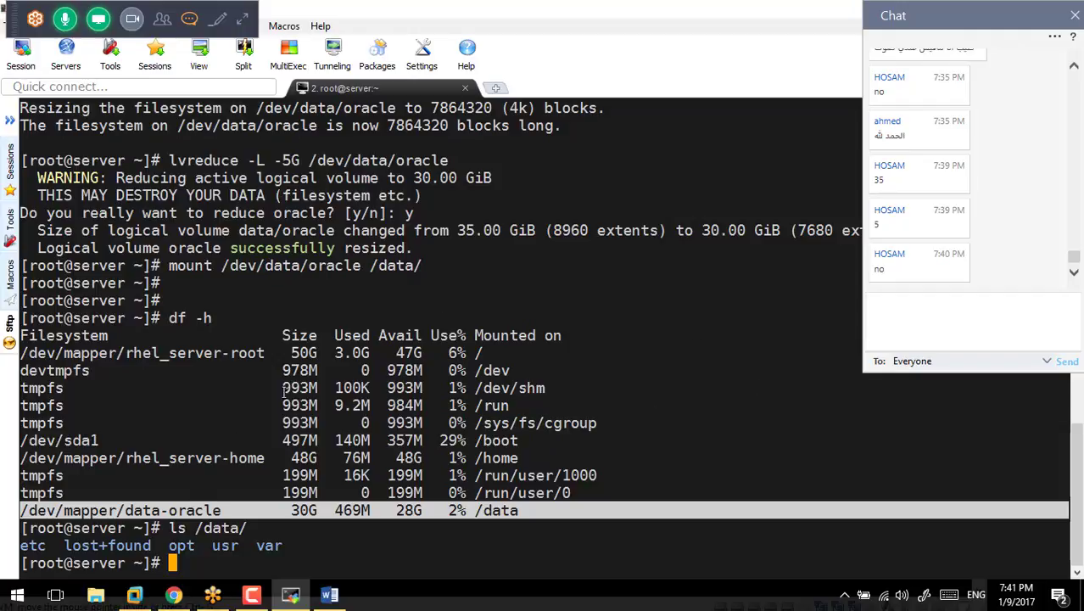
Switch to the Word document, delete all existing ink drawings and get the Pen ready on the blank page
left_click(330, 595)
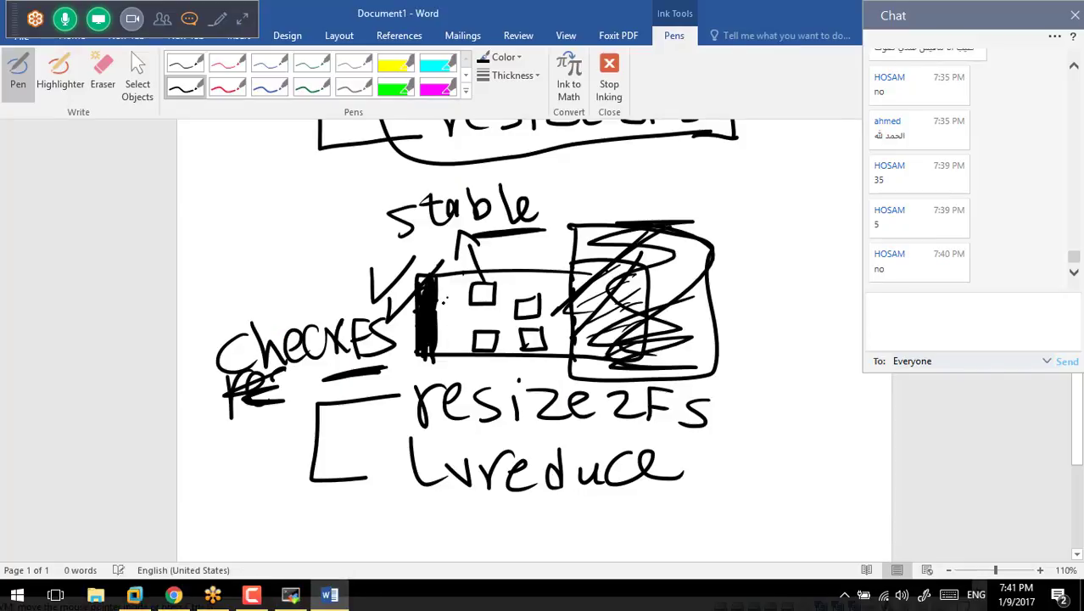
key("ctrl+a")
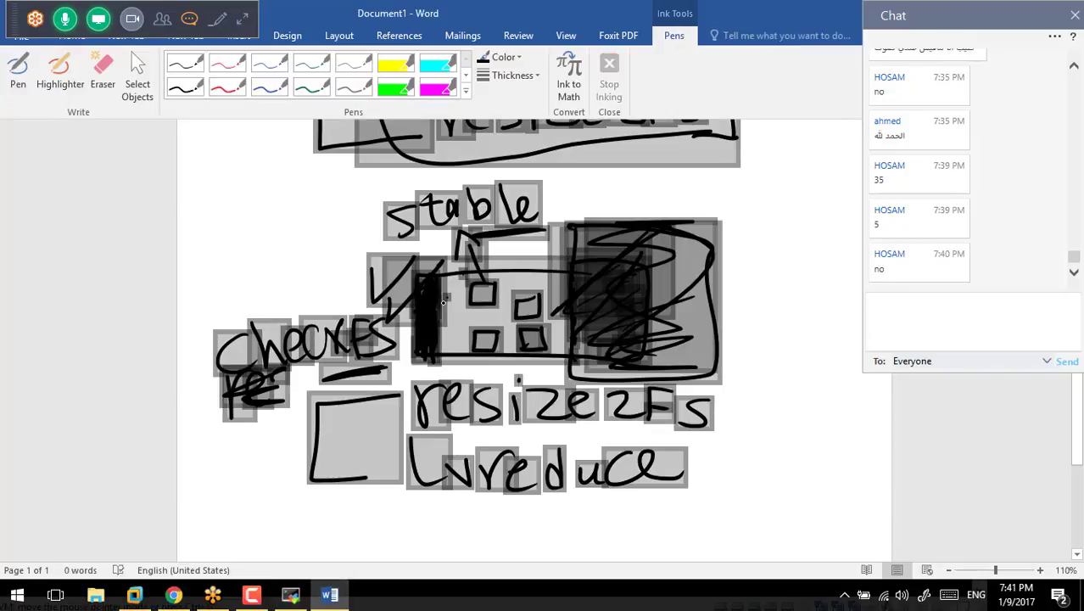
key("Delete")
scroll(174, 193, "up", 1)
left_click(29, 89)
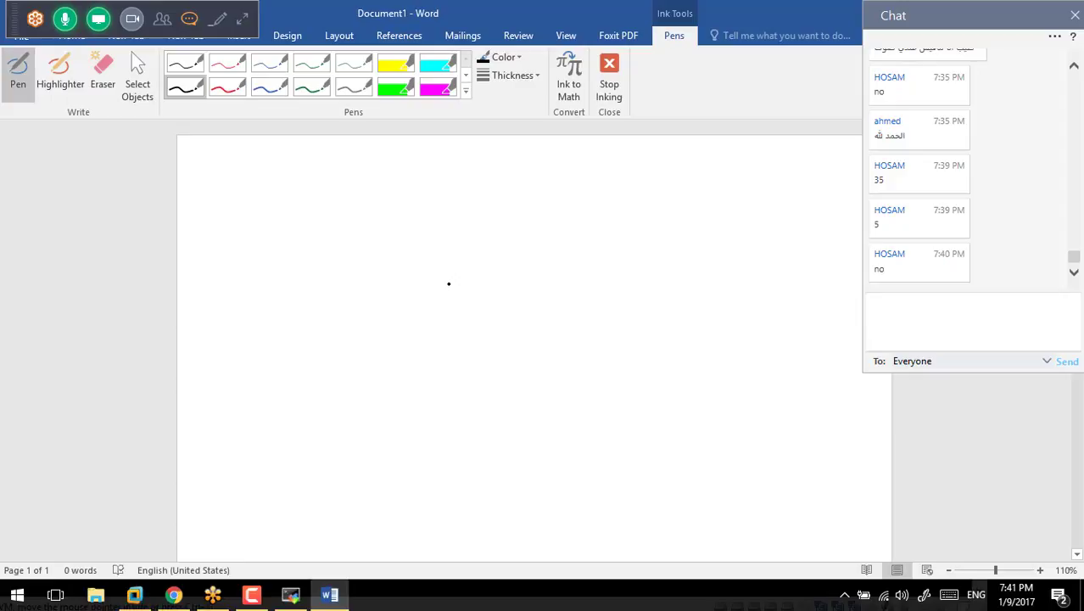
Draw three boxes stacked vertically with the Pen and enclose them in one large frame
mouse_move(554, 253)
left_mouse_down()
mouse_move(438, 254)
mouse_move(581, 290)
mouse_move(535, 251)
left_mouse_up()
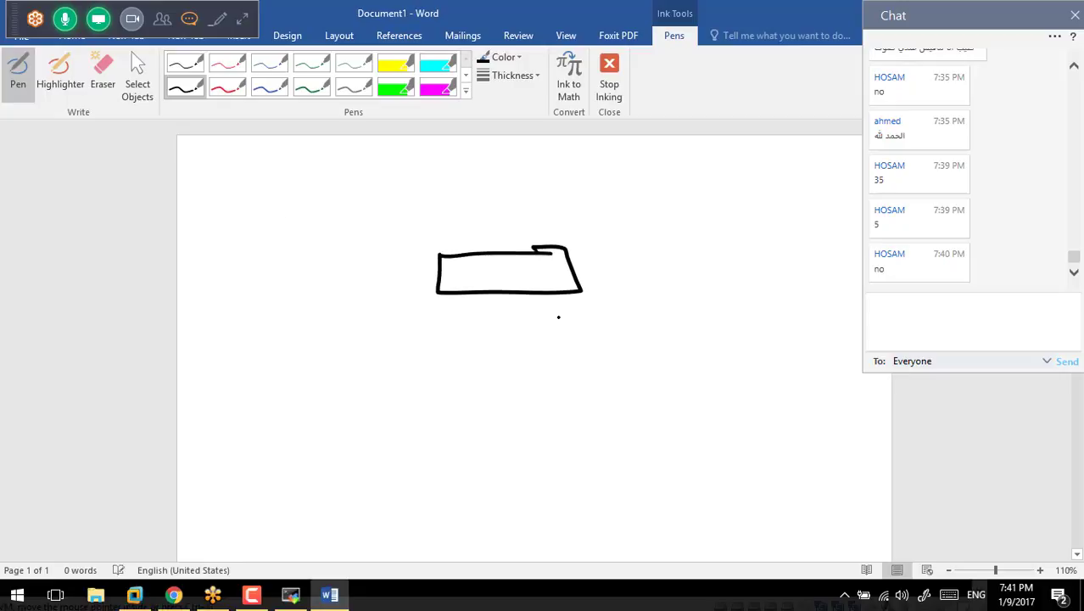
mouse_move(583, 315)
left_mouse_down()
mouse_move(462, 315)
mouse_move(533, 358)
mouse_move(585, 316)
left_mouse_up()
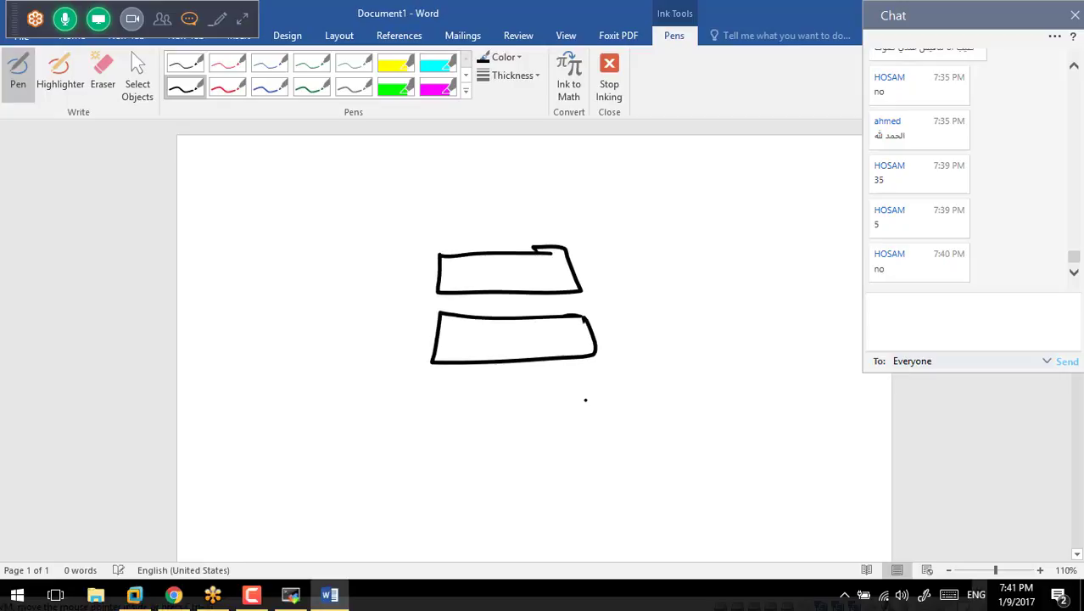
mouse_move(591, 396)
left_mouse_down()
mouse_move(442, 391)
mouse_move(414, 447)
mouse_move(591, 396)
left_mouse_up()
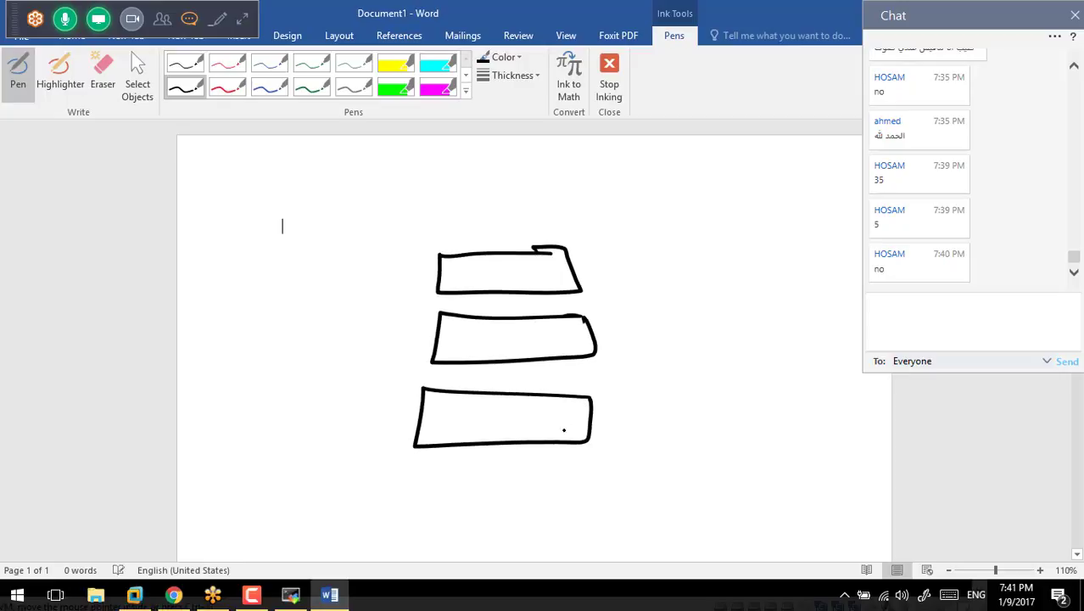
mouse_move(600, 208)
left_mouse_down()
mouse_move(370, 281)
mouse_move(337, 468)
mouse_move(403, 482)
mouse_move(685, 446)
left_mouse_up()
left_click_drag(727, 308, 585, 206)
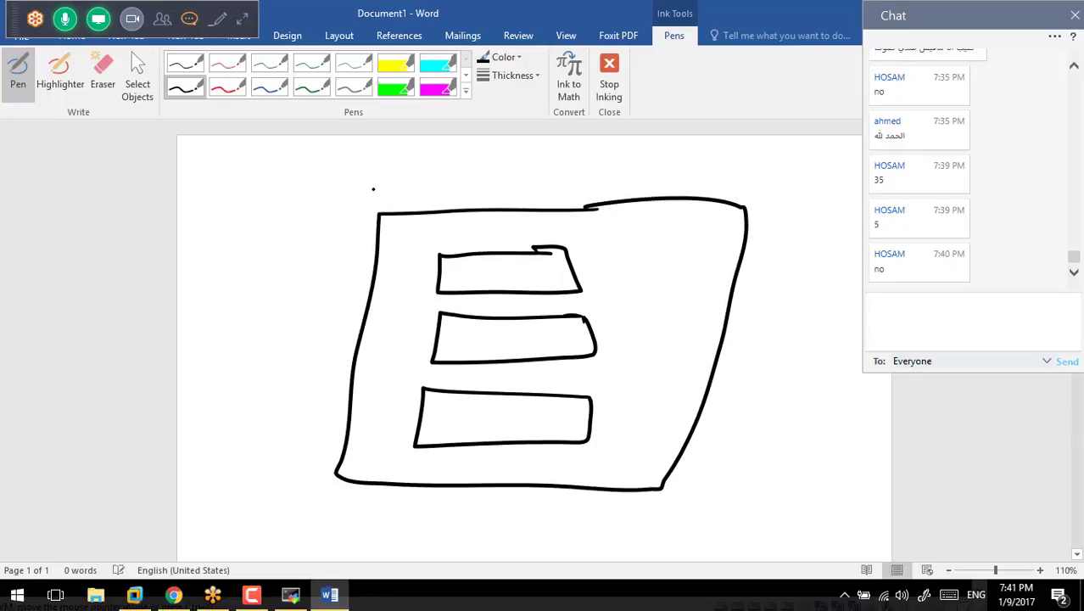
Draw an arrow leftward from the top box out of the frame and label it PV
mouse_move(430, 253)
left_mouse_down()
mouse_move(261, 246)
mouse_move(286, 260)
left_mouse_up()
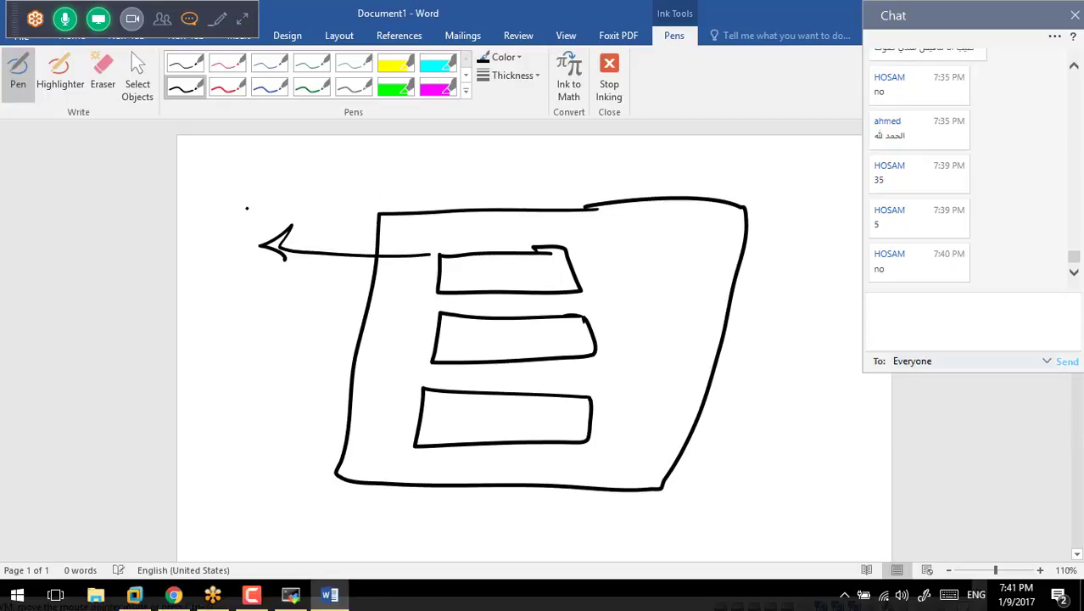
mouse_move(215, 177)
left_mouse_down()
mouse_move(225, 219)
mouse_move(219, 199)
left_mouse_up()
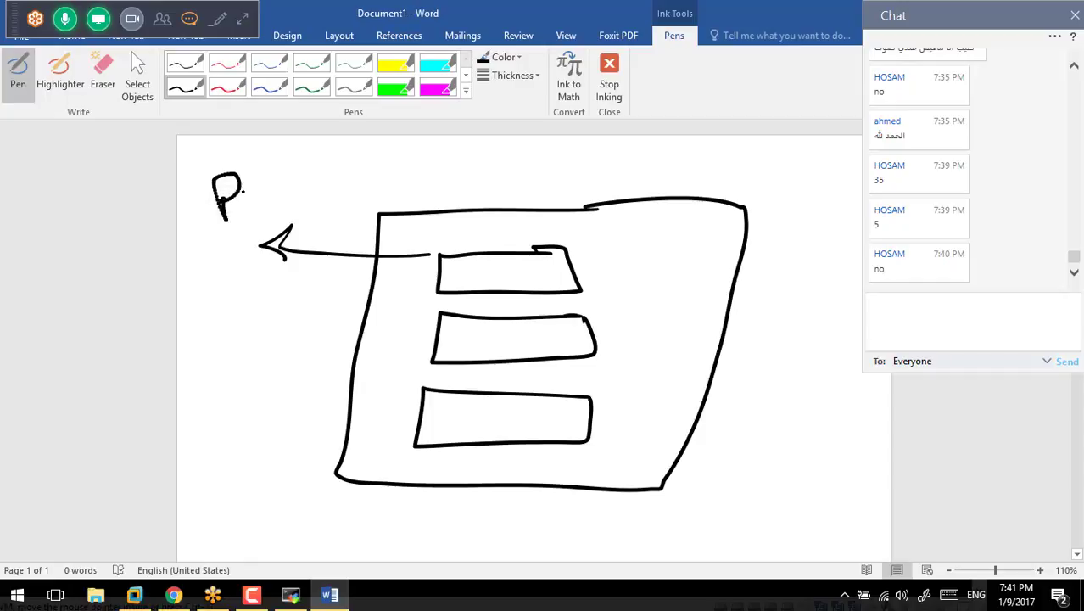
left_click_drag(283, 165, 289, 198)
mouse_move(222, 180)
left_mouse_down()
mouse_move(227, 213)
mouse_move(231, 185)
mouse_move(249, 213)
left_mouse_up()
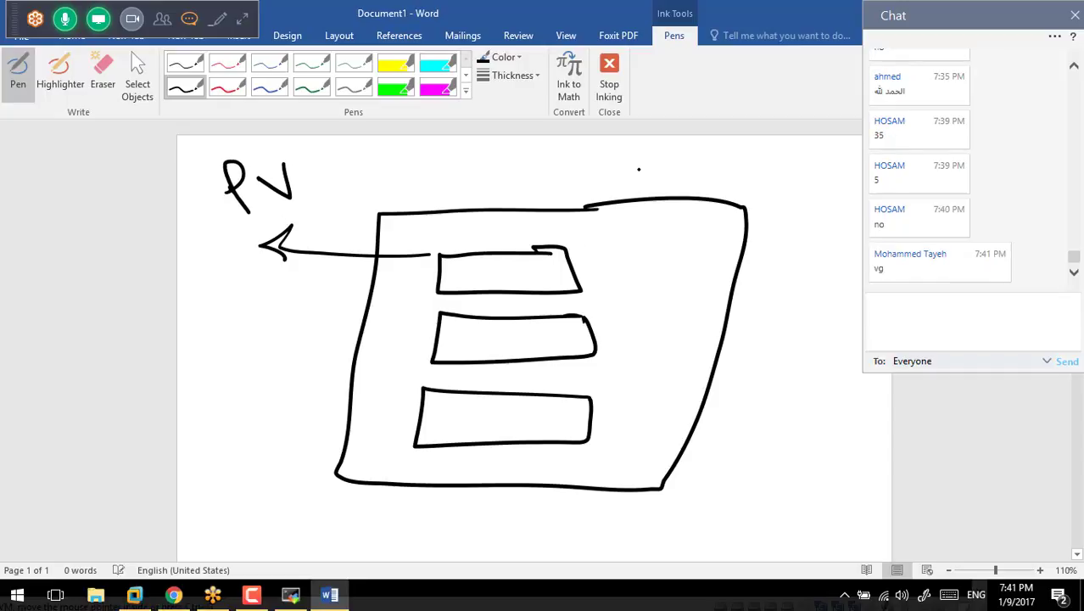
Write Vg above the large frame with an arrow pointing down to its upper edge
left_click_drag(648, 199, 638, 136)
mouse_move(606, 139)
left_mouse_down()
mouse_move(637, 170)
mouse_move(650, 146)
mouse_move(678, 174)
left_mouse_up()
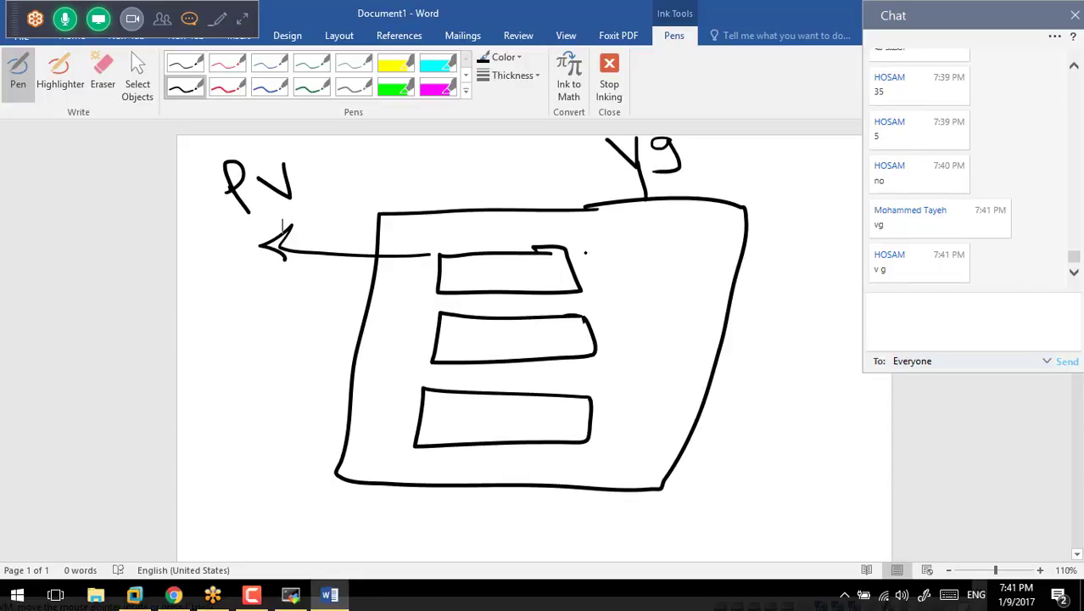
left_click_drag(654, 180, 648, 198)
left_click_drag(628, 182, 647, 198)
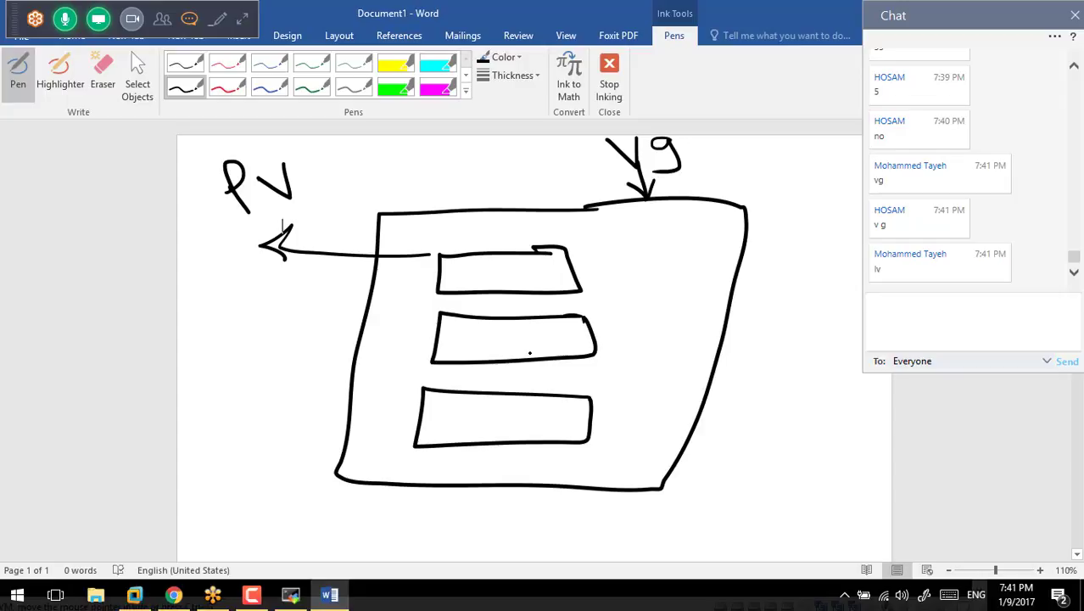
Write 50 beside each of the three stacked boxes inside the frame
mouse_move(629, 253)
left_mouse_down()
mouse_move(650, 254)
mouse_move(623, 285)
mouse_move(651, 265)
left_mouse_up()
mouse_move(633, 312)
left_mouse_down()
mouse_move(617, 323)
mouse_move(618, 339)
left_mouse_up()
mouse_move(650, 316)
left_mouse_down()
mouse_move(643, 333)
mouse_move(650, 316)
left_mouse_up()
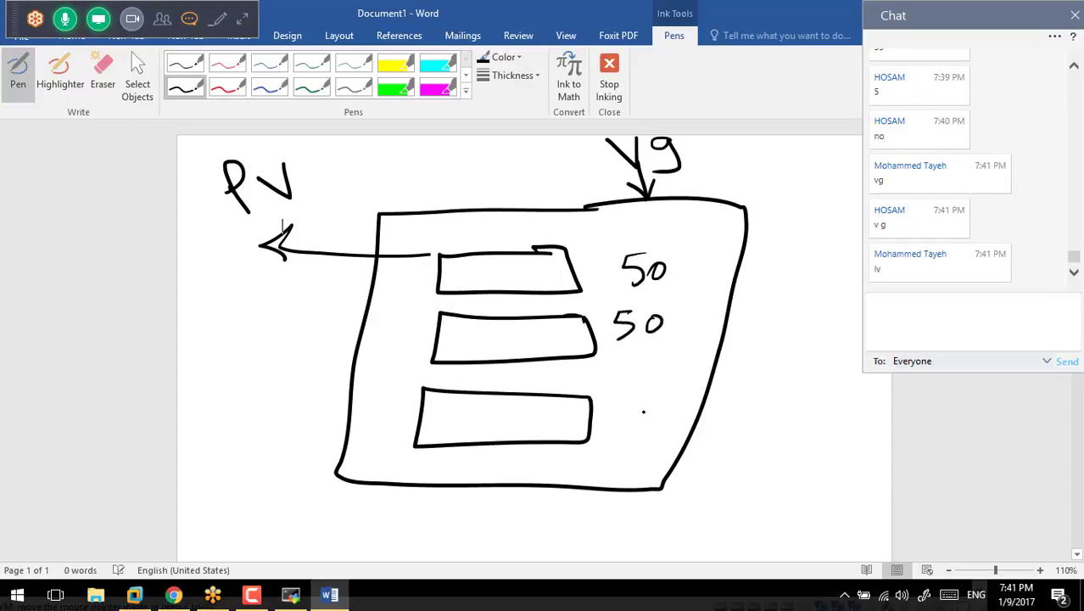
left_click_drag(644, 408, 626, 410)
left_click_drag(626, 411, 622, 439)
mouse_move(661, 413)
left_mouse_down()
mouse_move(664, 424)
mouse_move(660, 412)
left_mouse_up()
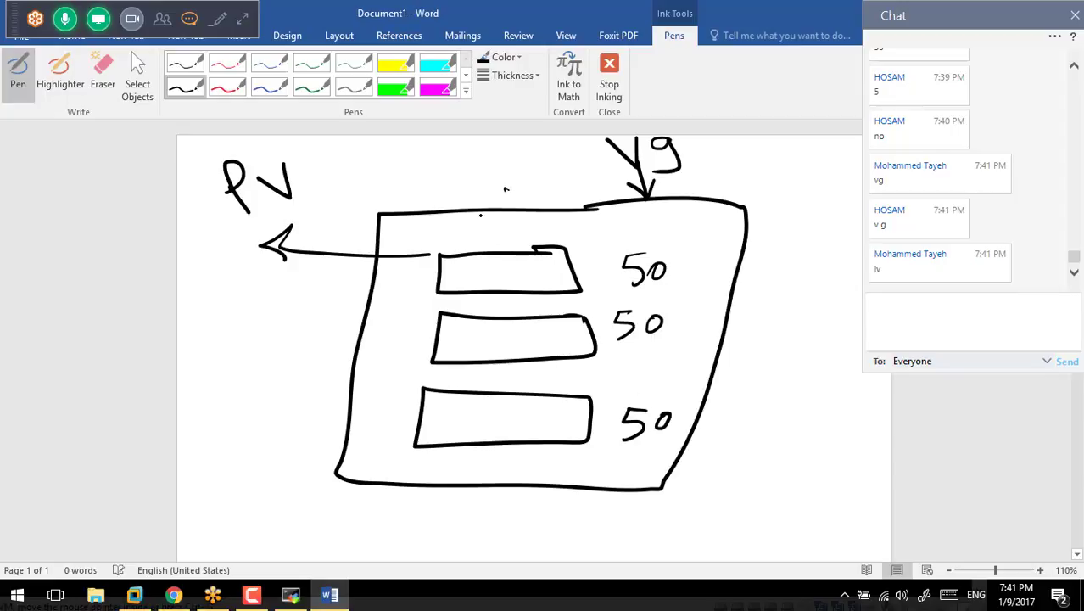
Draw a vertical dividing line through the three boxes and write 120 and 30 at the frame's upper corners
mouse_move(454, 182)
left_mouse_down()
mouse_move(481, 374)
mouse_move(479, 485)
left_mouse_up()
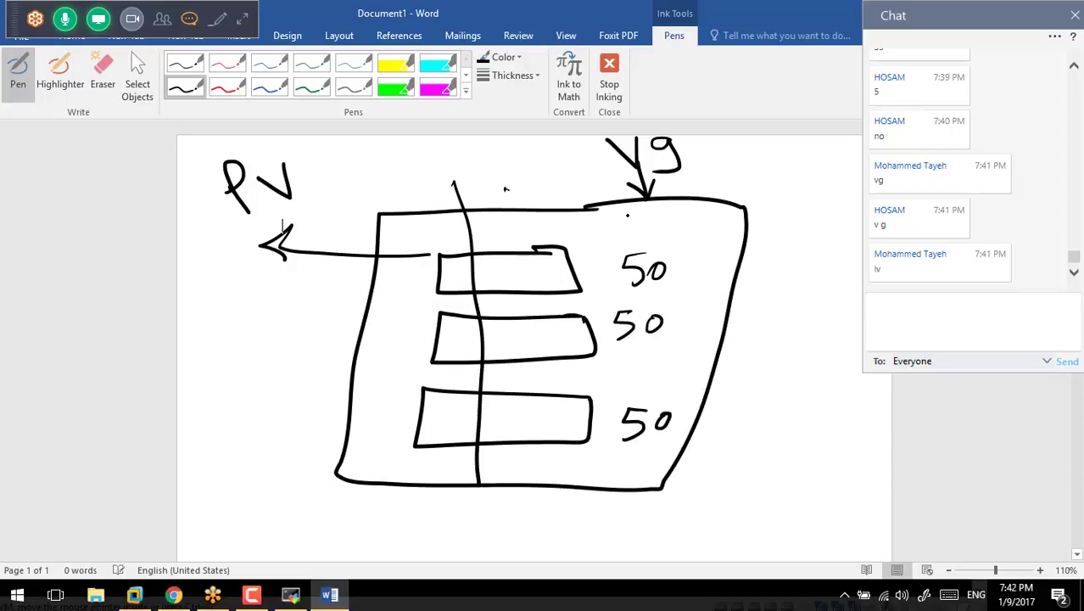
mouse_move(697, 176)
left_mouse_down()
mouse_move(706, 210)
mouse_move(749, 184)
left_mouse_up()
left_click_drag(375, 181, 384, 210)
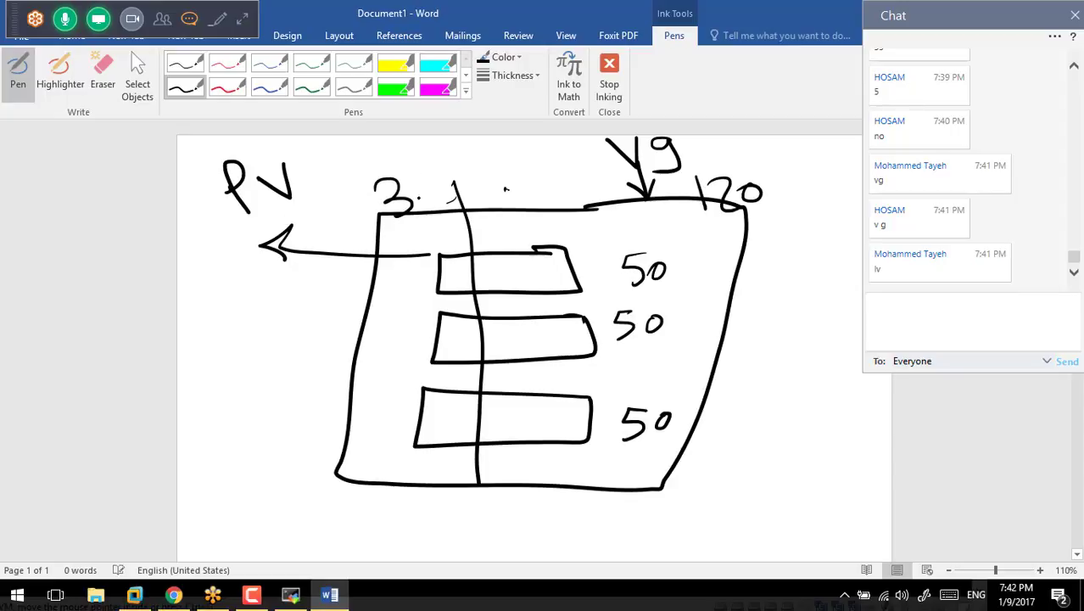
left_click_drag(424, 178, 423, 180)
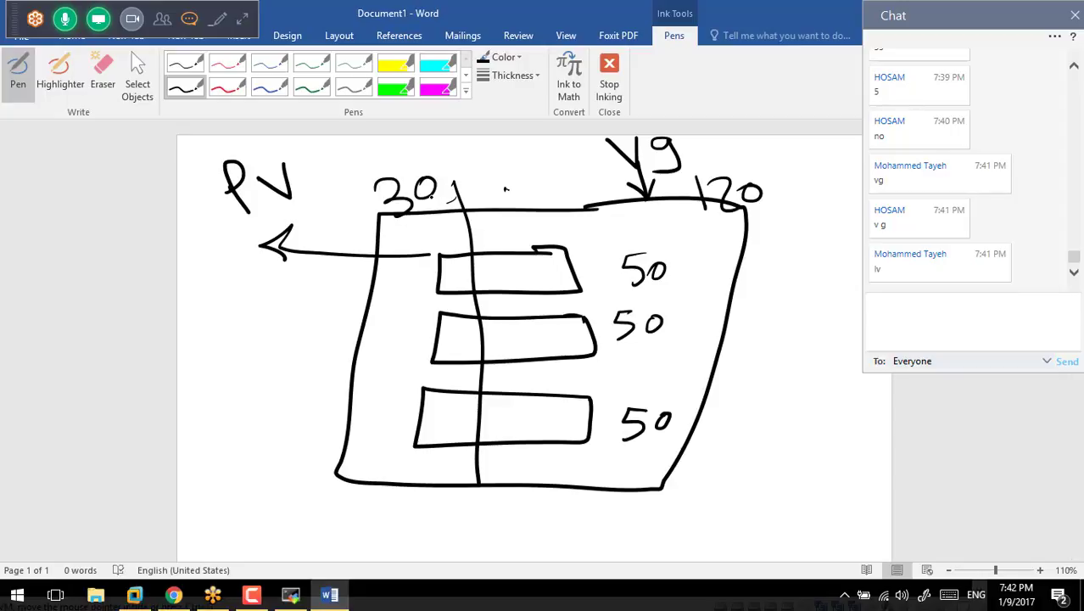
Undo the vertical dividing line and the handwritten numbers 120 and 30
key("ctrl+z")
key("ctrl+z")
key("ctrl+z")
key("ctrl+z")
key("ctrl+z")
key("ctrl+z")
key("ctrl+z")
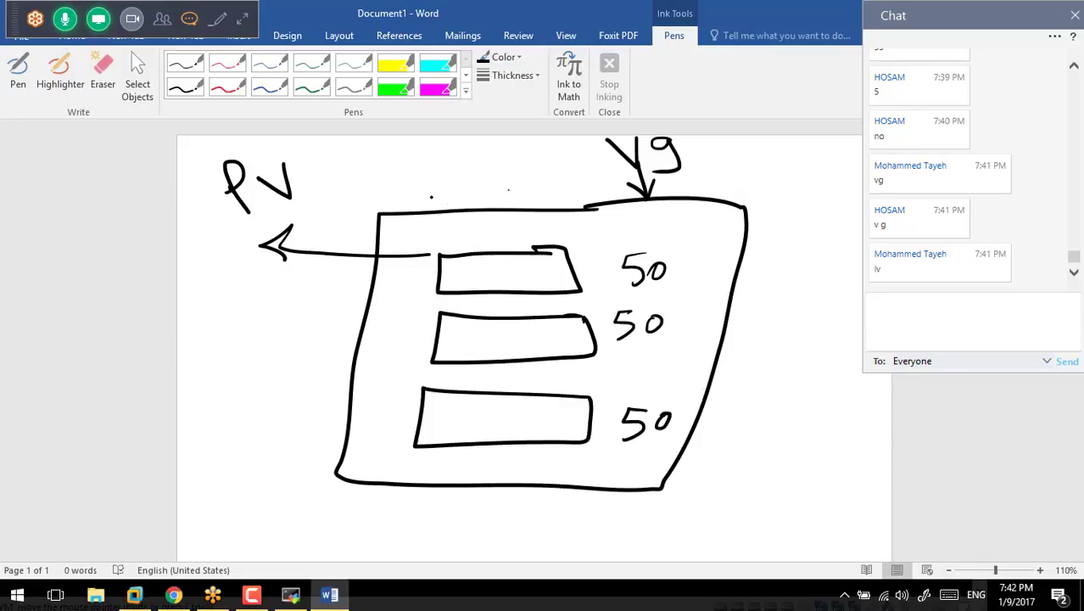
Divide the left part of the top box into narrow vertical strips with the Pen and write "strips" above the frame
left_click(17, 71)
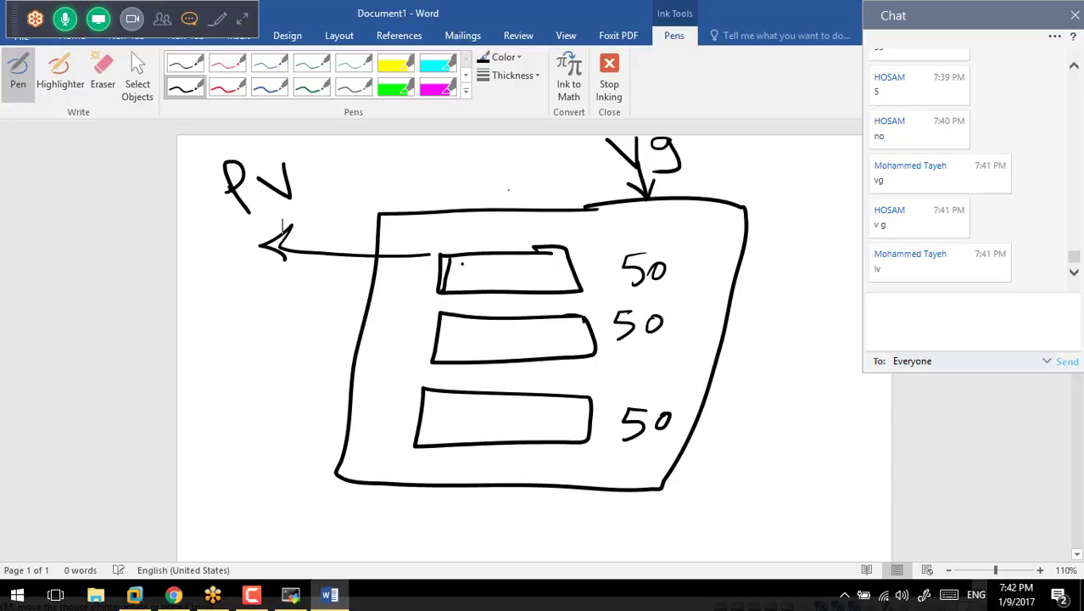
mouse_move(466, 256)
left_mouse_down()
mouse_move(459, 287)
mouse_move(498, 287)
left_mouse_up()
left_click_drag(424, 161, 400, 194)
mouse_move(419, 167)
left_mouse_down()
mouse_move(448, 165)
mouse_move(435, 190)
left_mouse_up()
mouse_move(459, 168)
left_mouse_down()
mouse_move(469, 161)
mouse_move(480, 190)
left_mouse_up()
left_click_drag(500, 144, 499, 192)
left_click_drag(502, 146, 508, 161)
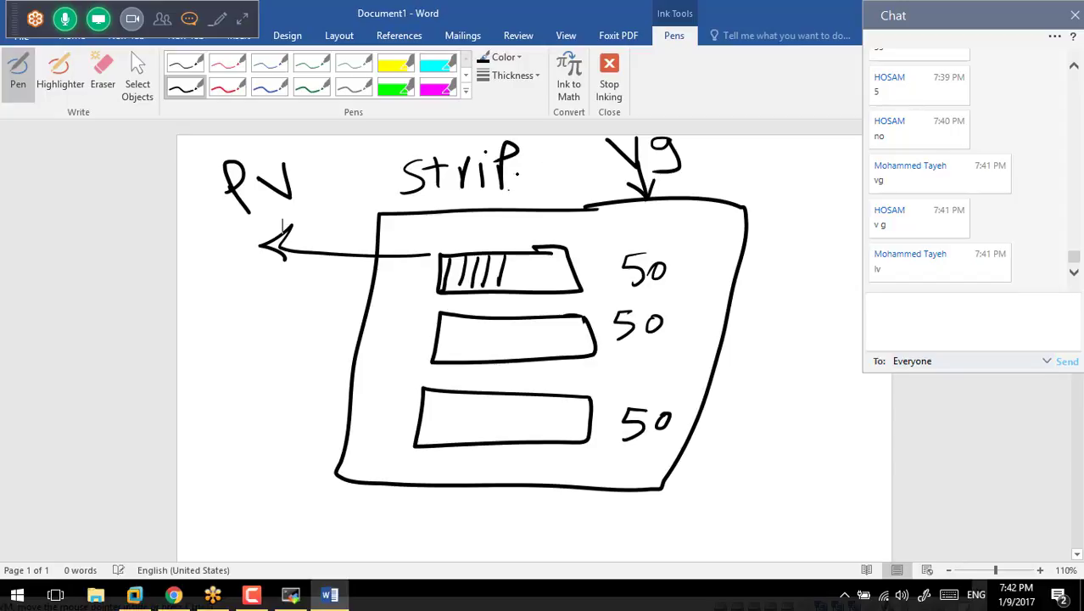
left_click_drag(528, 159, 507, 185)
Draw an arrow up from the strips in the top box and write 4M beside it
mouse_move(500, 236)
left_mouse_down()
mouse_move(495, 264)
mouse_move(511, 237)
mouse_move(496, 218)
mouse_move(461, 220)
mouse_move(454, 232)
mouse_move(434, 222)
left_mouse_up()
mouse_move(463, 222)
left_mouse_down()
mouse_move(482, 193)
mouse_move(486, 217)
left_mouse_up()
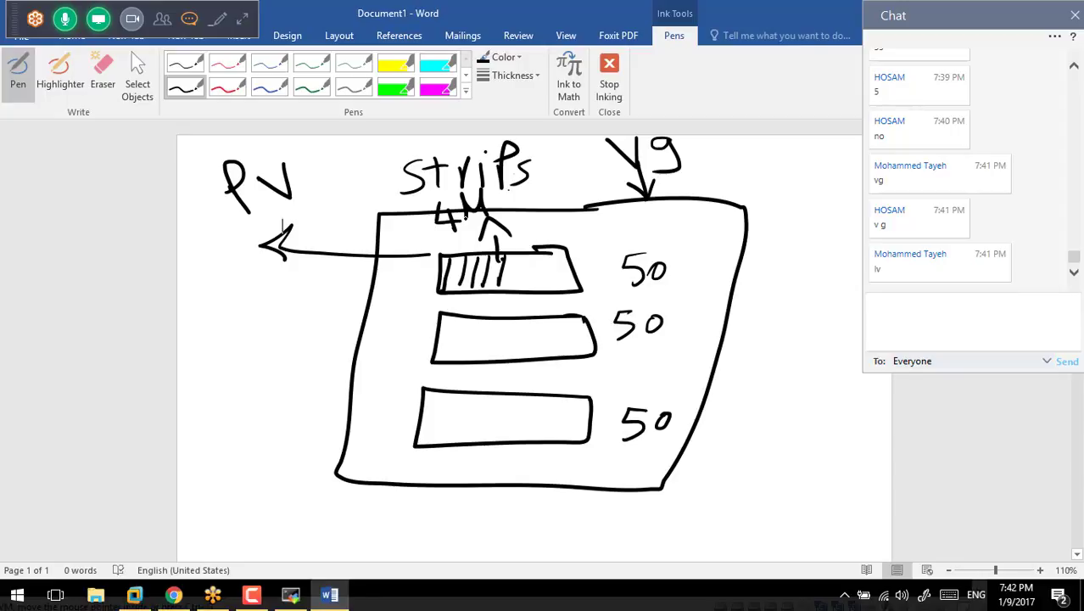
key("ctrl")
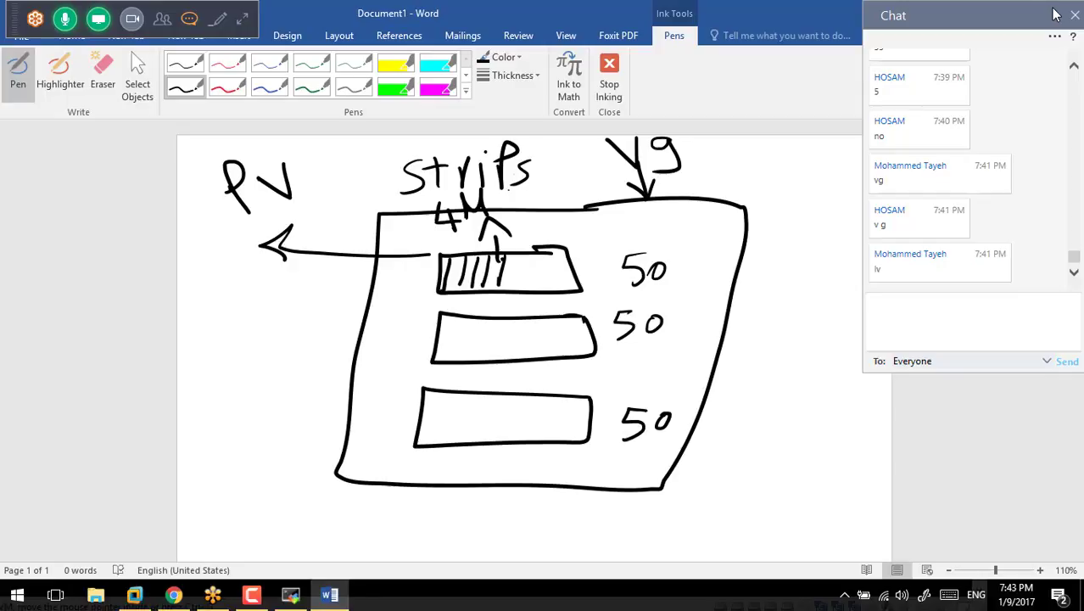
Draw two tall boxes side by side in the blank area below the frame
scroll(730, 338, "down", 8)
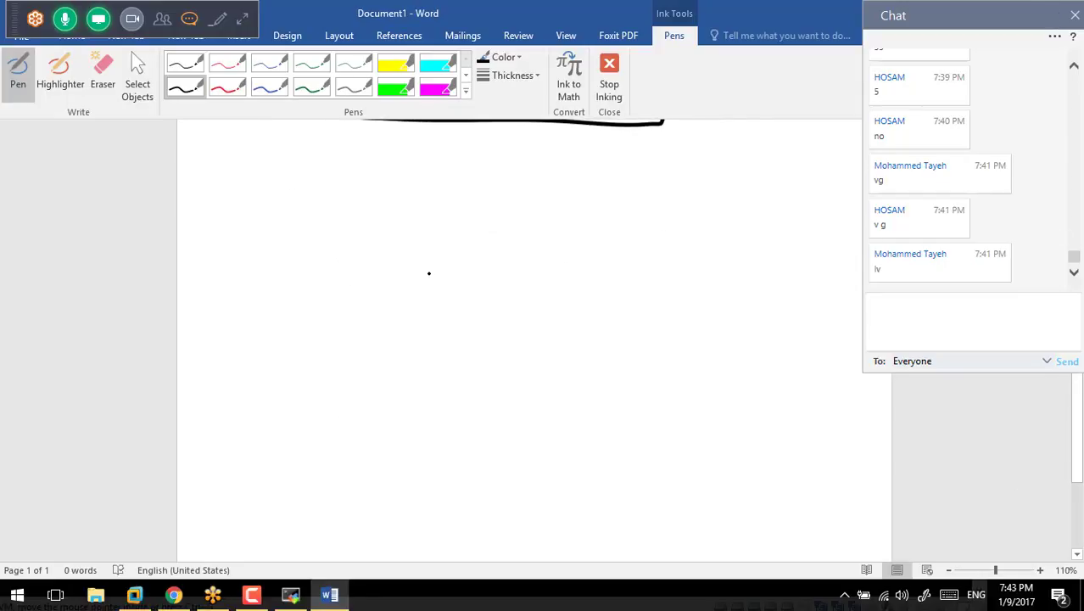
mouse_move(418, 265)
left_mouse_down()
mouse_move(332, 271)
mouse_move(331, 394)
mouse_move(431, 343)
mouse_move(423, 257)
left_mouse_up()
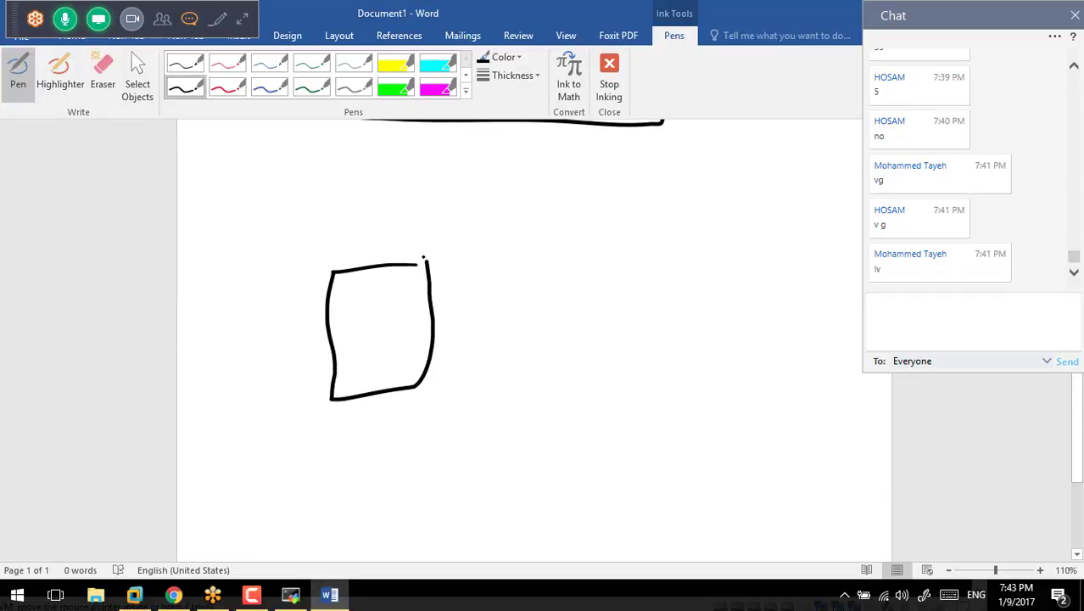
mouse_move(630, 251)
left_mouse_down()
mouse_move(542, 266)
mouse_move(639, 365)
mouse_move(645, 250)
left_mouse_up()
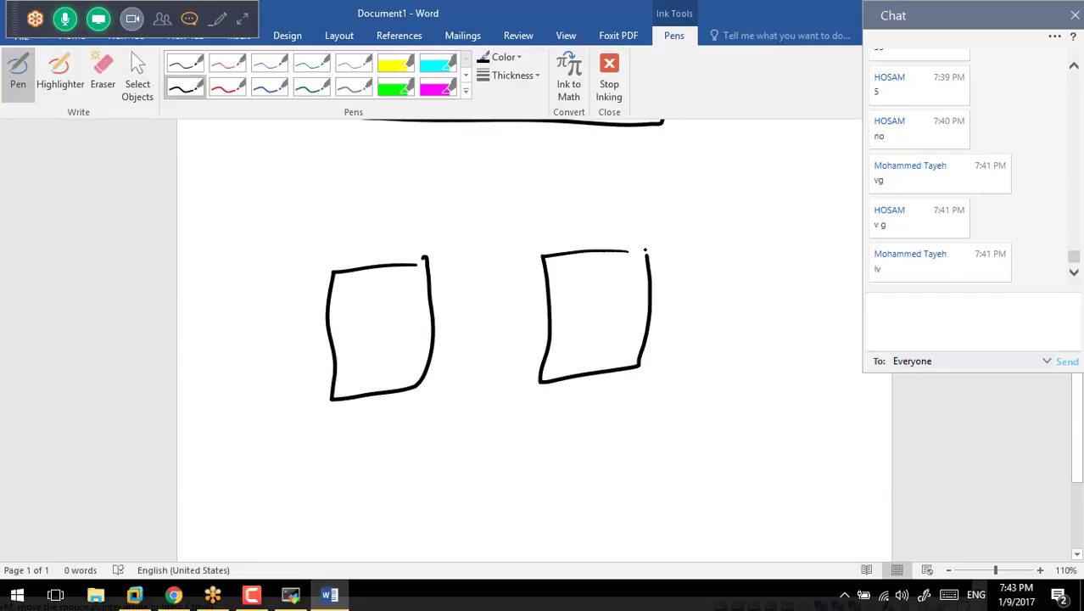
Divide the left of the two tall boxes into horizontal strips with six lines
left_click_drag(429, 277, 329, 293)
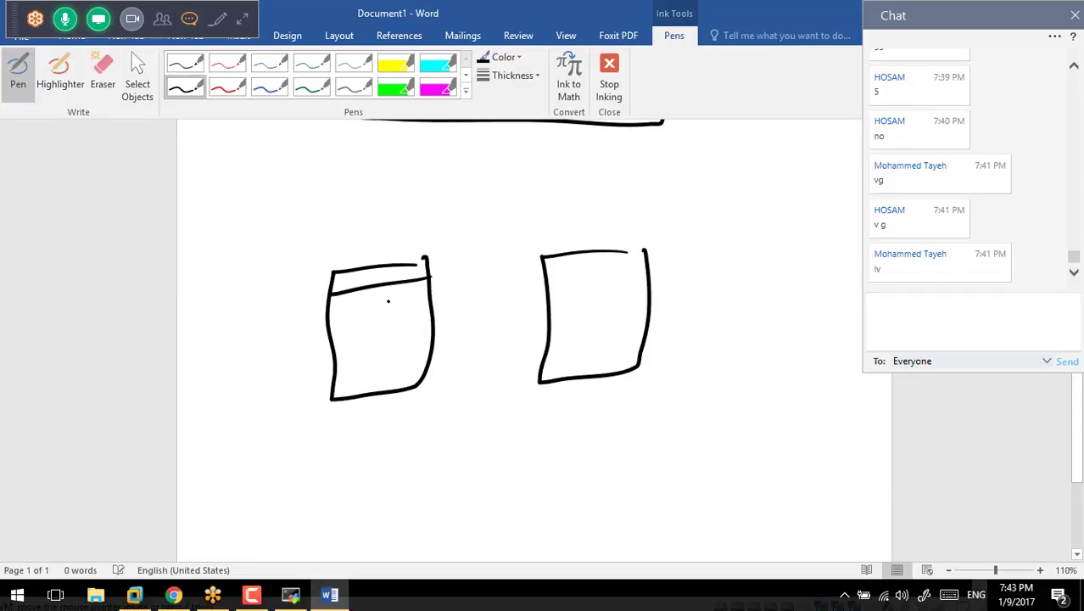
mouse_move(434, 292)
left_mouse_down()
mouse_move(329, 313)
mouse_move(434, 310)
left_mouse_up()
left_click_drag(335, 349, 430, 331)
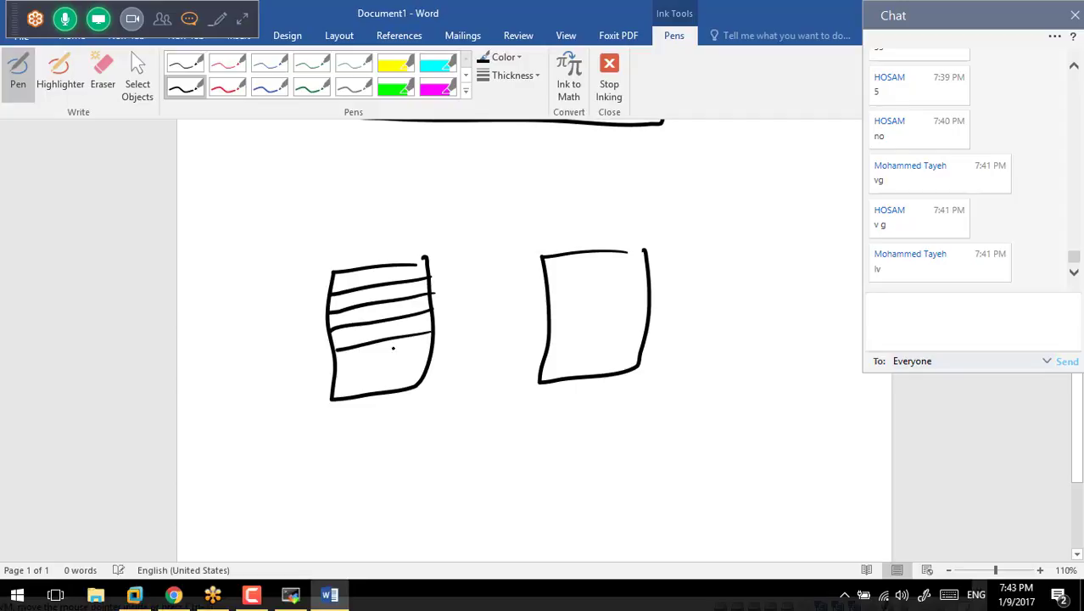
left_click_drag(341, 368, 431, 352)
left_click_drag(341, 381, 427, 364)
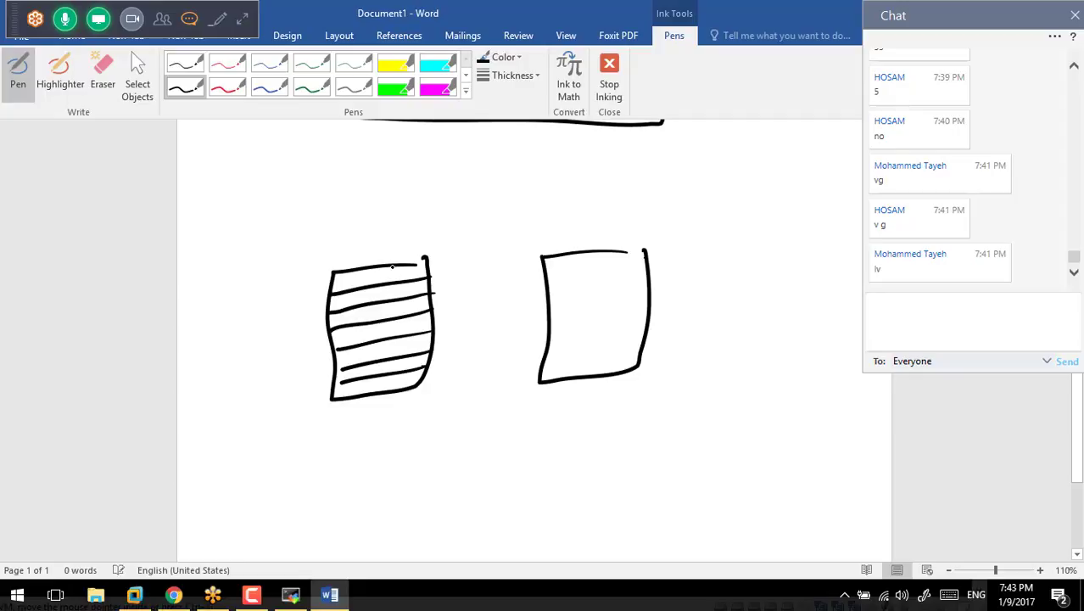
Hatch the strips of the left tall box from top to bottom until the whole box is filled
left_click_drag(424, 262, 326, 287)
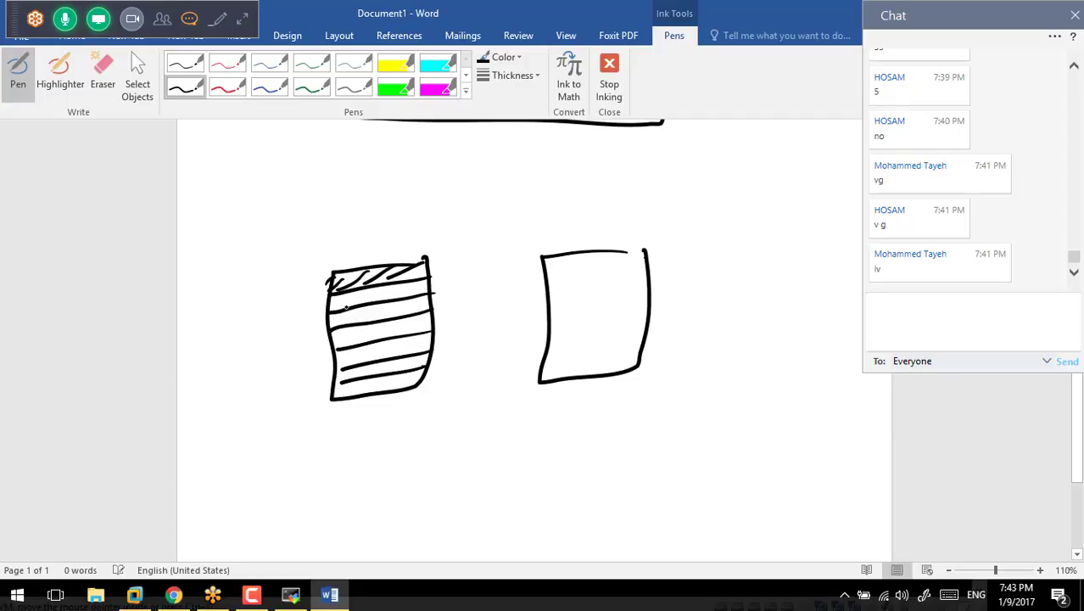
left_click_drag(430, 280, 328, 309)
left_click_drag(431, 294, 331, 327)
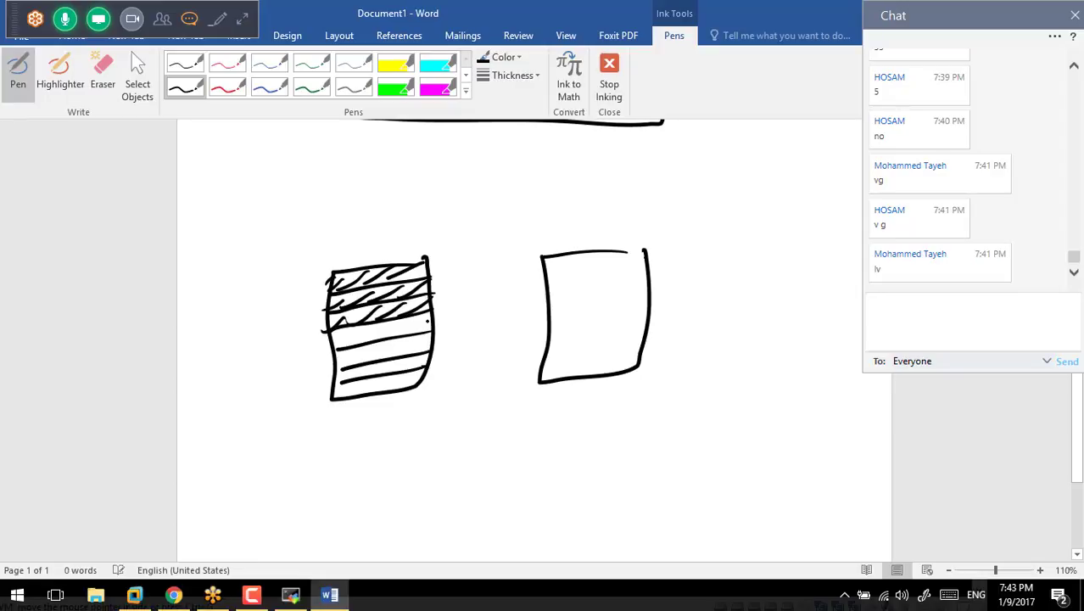
left_click_drag(427, 321, 342, 338)
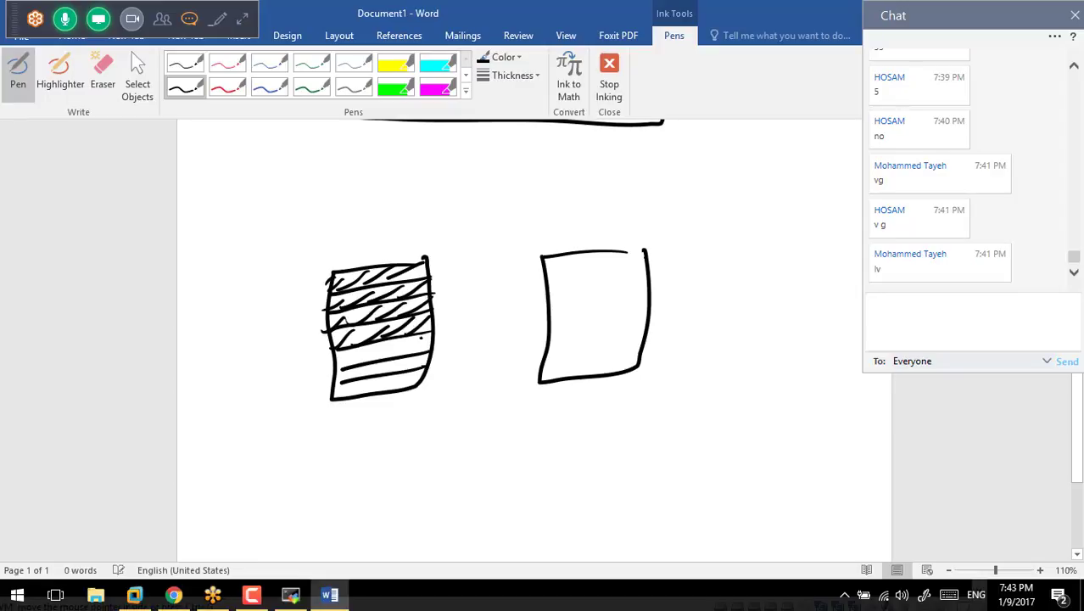
left_click_drag(431, 334, 326, 368)
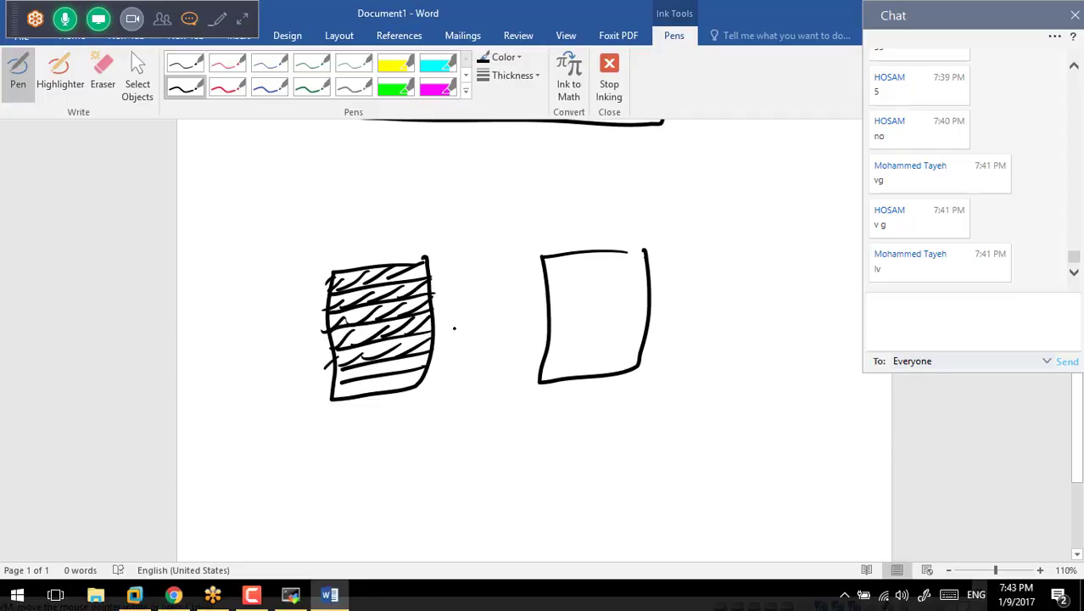
mouse_move(454, 329)
left_mouse_down()
mouse_move(364, 389)
mouse_move(357, 292)
mouse_move(429, 336)
left_mouse_up()
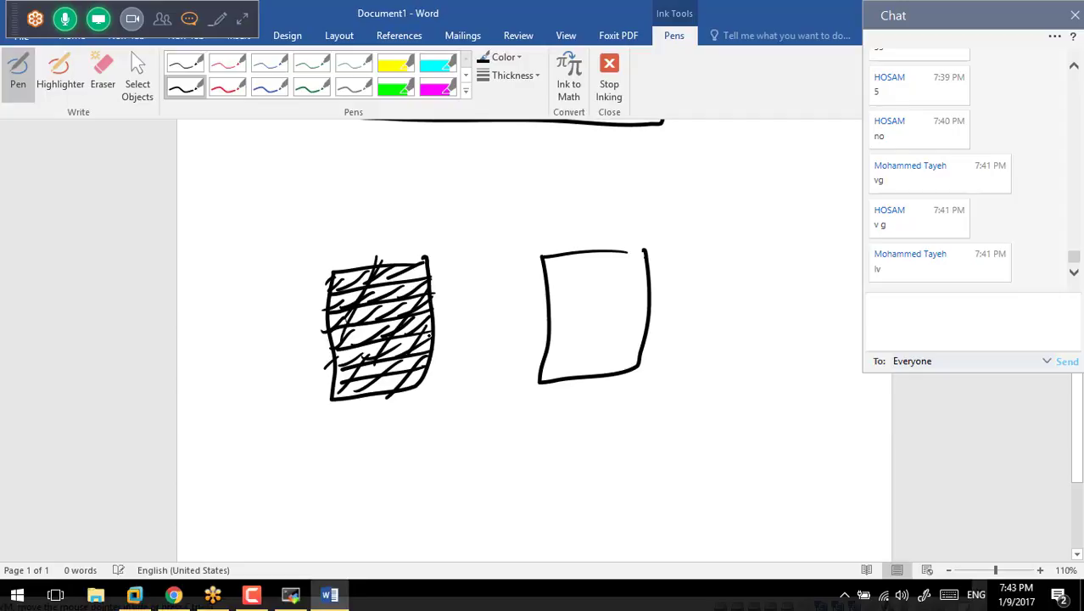
Draw a downward arrow above the hatched box, and draw and hatch the top two strips of the second tall box
left_click_drag(350, 189, 362, 248)
left_click_drag(345, 224, 360, 244)
left_click_drag(647, 275, 558, 294)
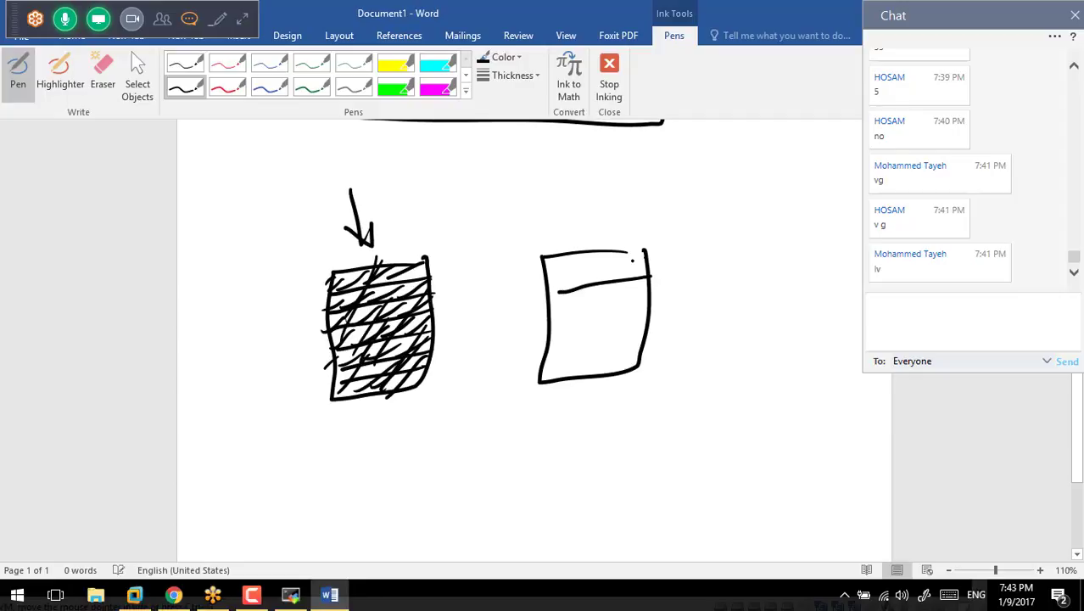
mouse_move(631, 254)
left_mouse_down()
mouse_move(607, 283)
mouse_move(583, 283)
left_mouse_up()
mouse_move(590, 261)
left_mouse_down()
mouse_move(559, 288)
mouse_move(545, 276)
left_mouse_up()
mouse_move(648, 297)
left_mouse_down()
mouse_move(550, 321)
mouse_move(629, 290)
mouse_move(615, 302)
left_mouse_up()
left_click_drag(609, 285, 587, 302)
left_click_drag(599, 287, 553, 315)
left_click_drag(556, 292, 548, 304)
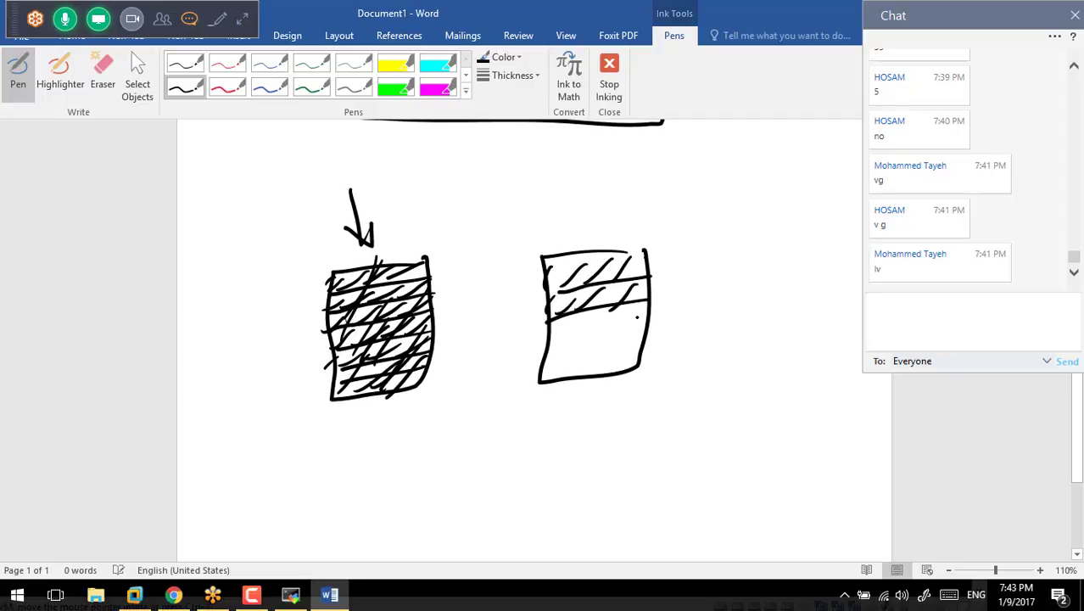
Divide the rest of the second tall box into strips and hatch them down to its base
mouse_move(646, 320)
left_mouse_down()
mouse_move(565, 345)
mouse_move(623, 336)
mouse_move(589, 331)
left_mouse_up()
mouse_move(588, 314)
left_mouse_down()
mouse_move(561, 337)
mouse_move(594, 337)
left_mouse_up()
left_click_drag(548, 324, 543, 336)
left_click_drag(640, 346, 570, 358)
left_click_drag(628, 331, 614, 350)
left_click_drag(599, 332, 580, 355)
left_click_drag(572, 339, 548, 360)
mouse_move(628, 353)
left_mouse_down()
mouse_move(612, 370)
mouse_move(580, 373)
left_mouse_up()
left_click_drag(565, 363, 550, 378)
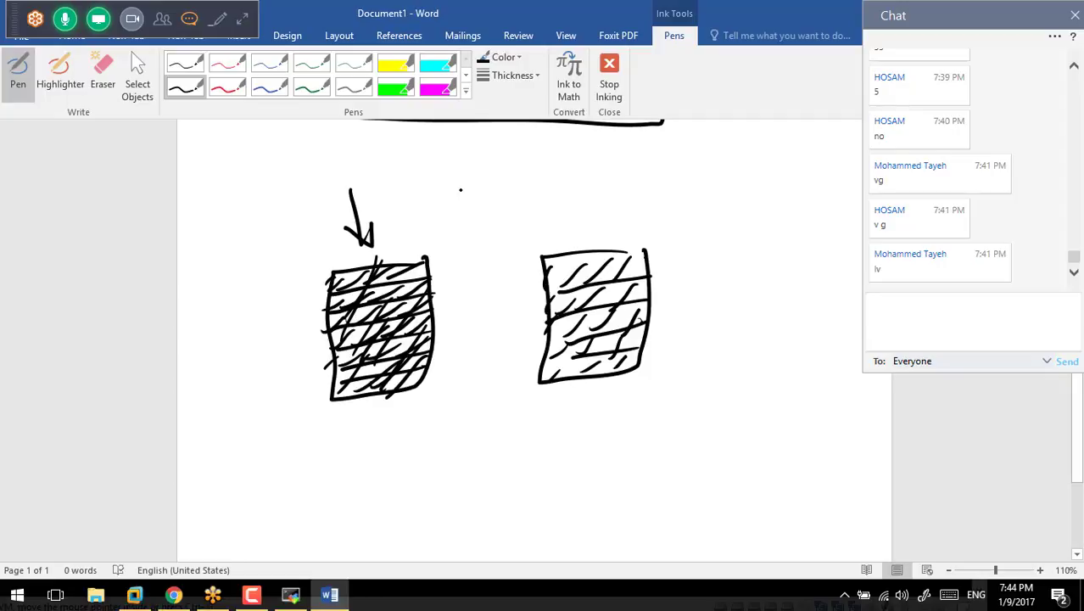
Draw another arrow toward the first hatched box and add two empty boxes, one between the hatched boxes and one beyond the second
left_click_drag(261, 192, 301, 274)
left_click_drag(288, 234, 268, 259)
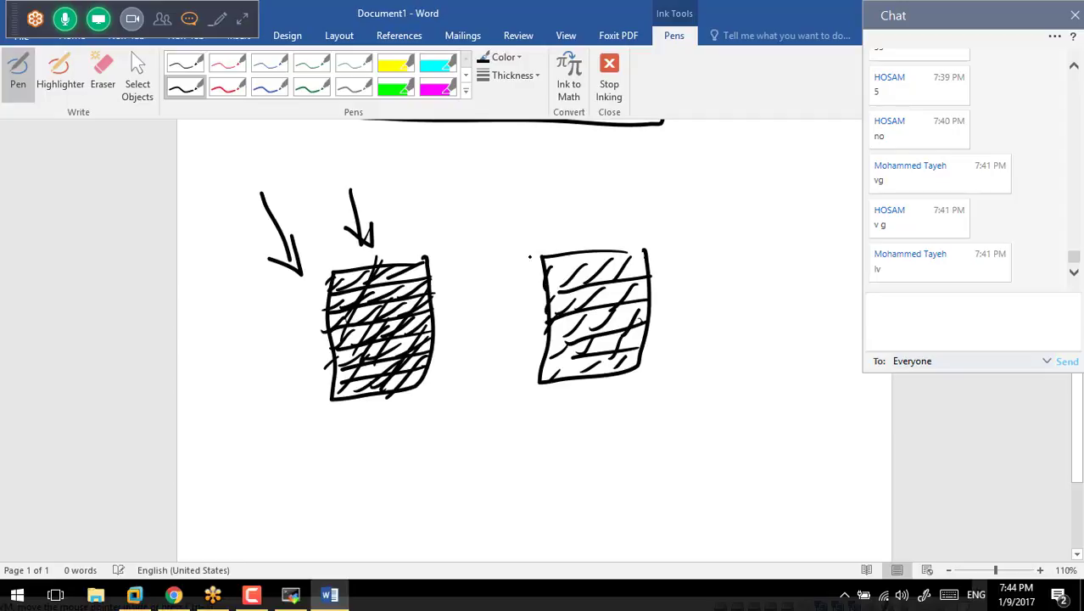
mouse_move(789, 239)
left_mouse_down()
mouse_move(740, 238)
mouse_move(738, 336)
mouse_move(794, 246)
left_mouse_up()
left_click_drag(807, 340, 794, 239)
left_click_drag(807, 342, 736, 342)
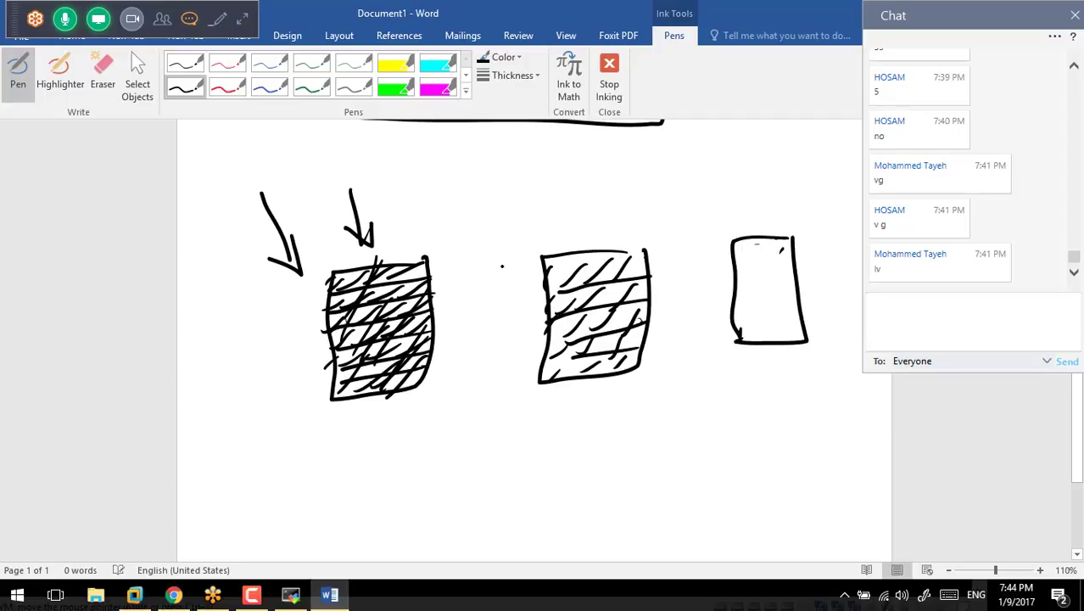
left_click_drag(509, 261, 446, 267)
left_click_drag(446, 266, 473, 375)
left_click_drag(511, 270, 532, 370)
left_click_drag(532, 372, 473, 382)
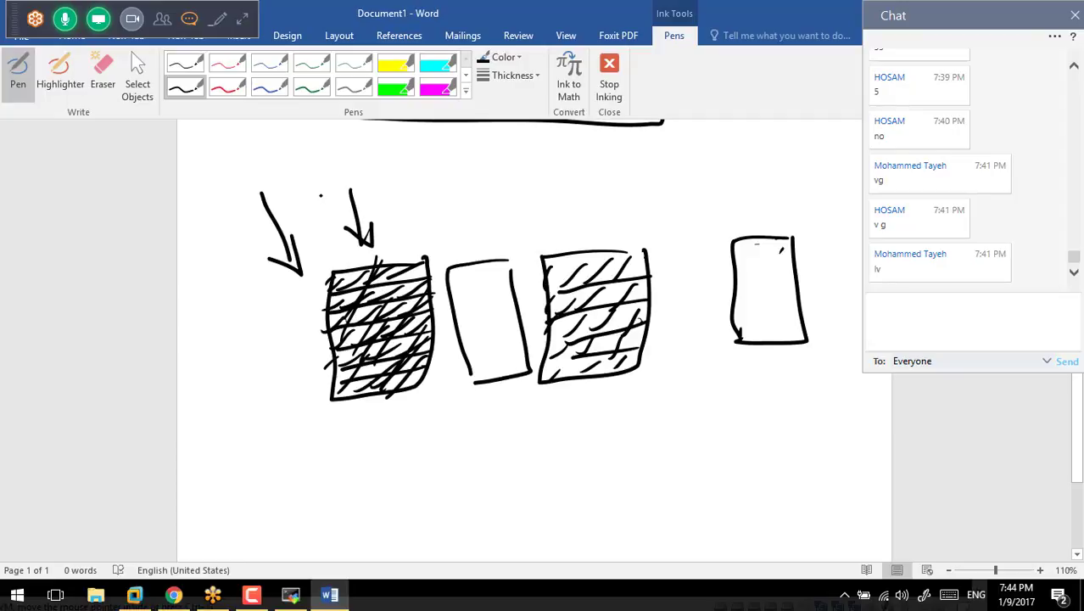
Draw a bracket along the outer side of the first hatched box with an arrow leading away from it
mouse_move(343, 249)
left_mouse_down()
mouse_move(277, 288)
mouse_move(288, 422)
mouse_move(335, 420)
left_mouse_up()
left_click_drag(307, 363, 216, 405)
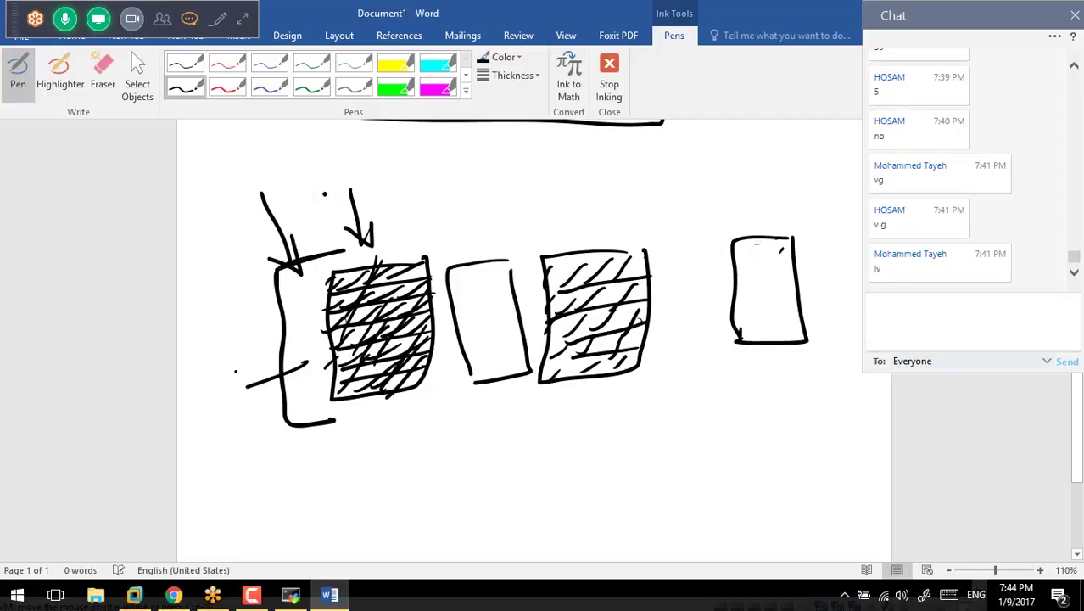
mouse_move(236, 369)
left_mouse_down()
mouse_move(213, 406)
mouse_move(255, 405)
left_mouse_up()
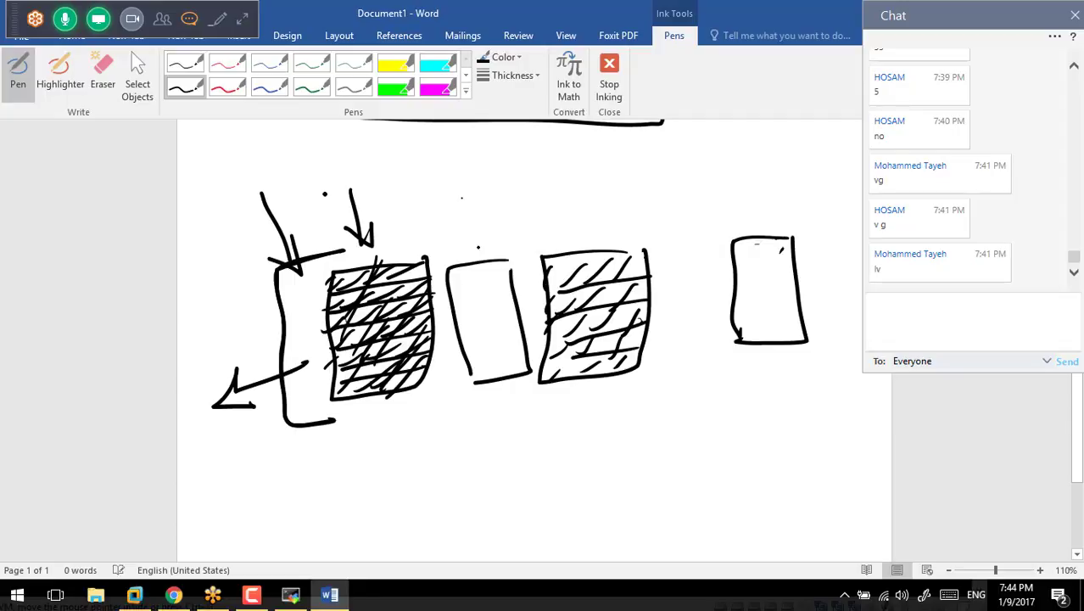
Draw a downward arrow onto each of the other three boxes in the row
mouse_move(461, 198)
left_mouse_down()
mouse_move(480, 253)
mouse_move(486, 234)
left_mouse_up()
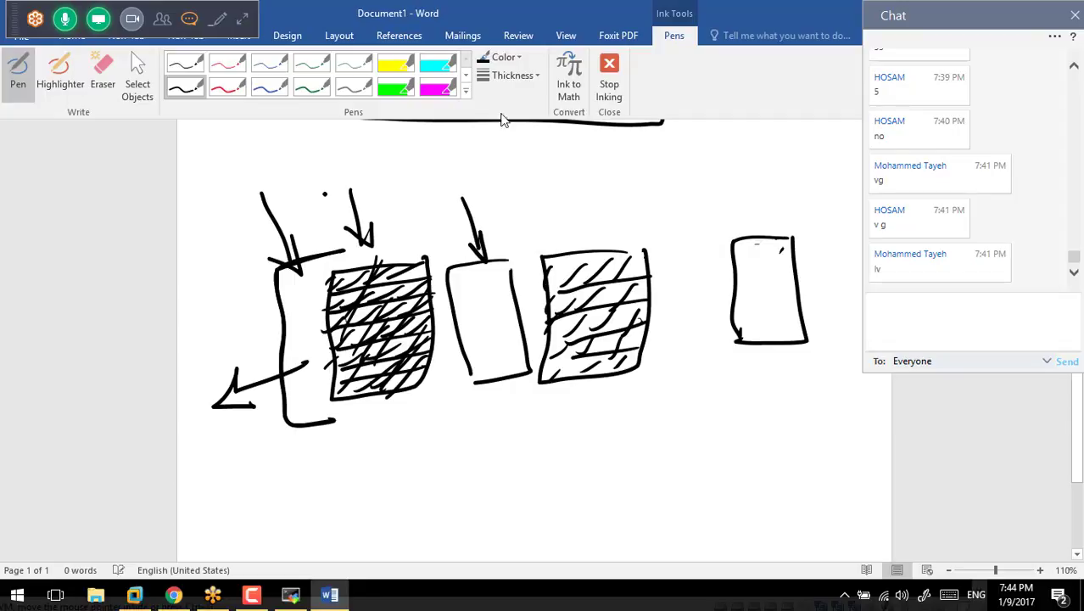
left_click_drag(555, 189, 612, 248)
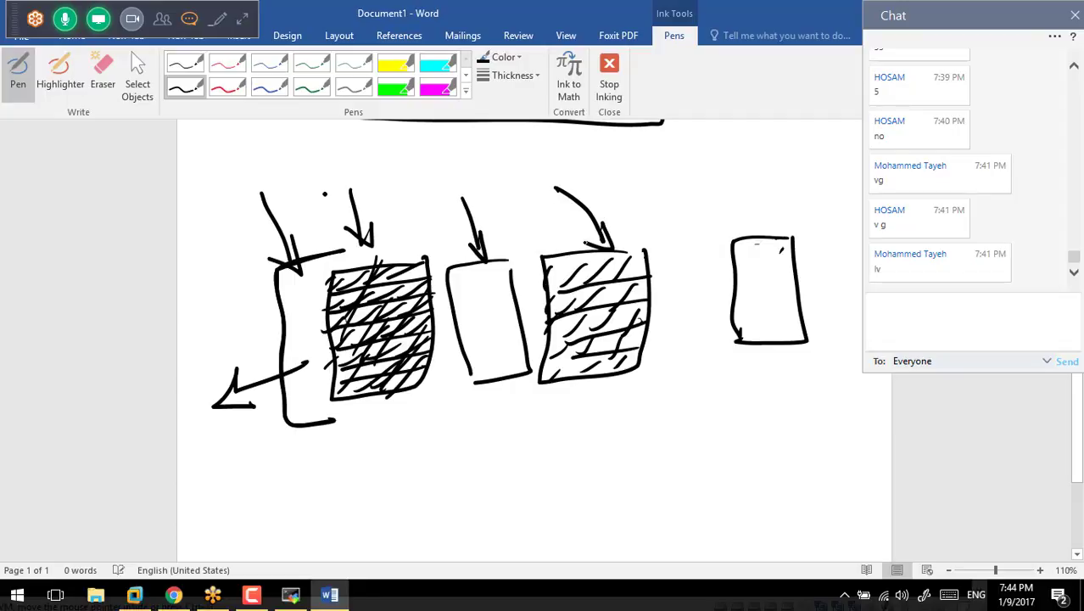
left_click_drag(721, 167, 773, 224)
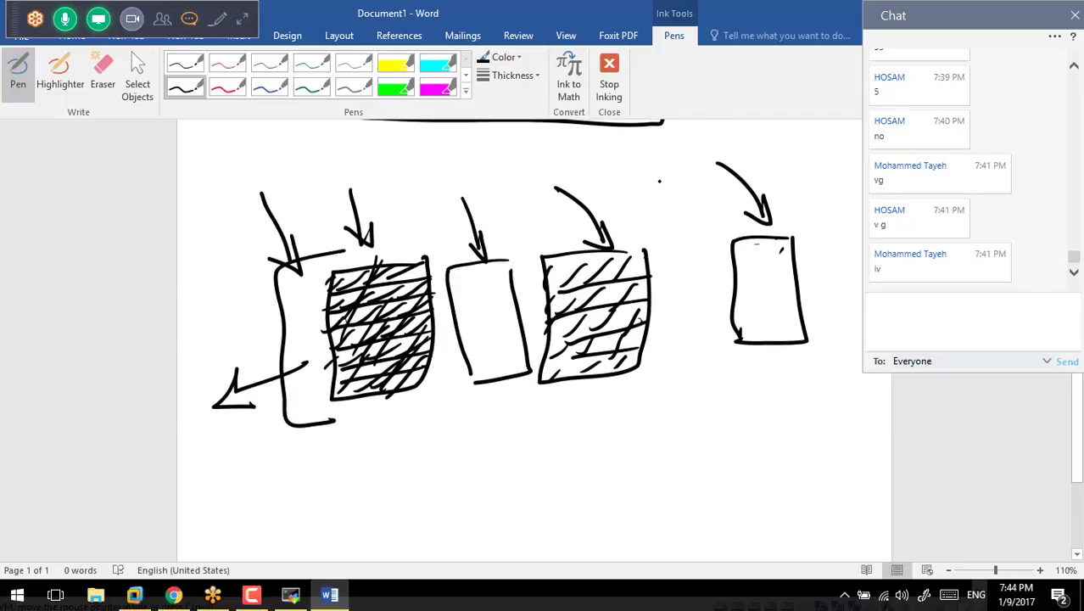
Draw a second row of four empty boxes below the existing row
scroll(659, 181, "down", 1)
mouse_move(416, 417)
left_mouse_down()
mouse_move(386, 427)
mouse_move(395, 528)
mouse_move(418, 521)
left_mouse_up()
mouse_move(564, 417)
left_mouse_down()
mouse_move(508, 454)
mouse_move(512, 502)
left_mouse_up()
mouse_move(577, 415)
left_mouse_down()
mouse_move(594, 475)
mouse_move(532, 503)
left_mouse_up()
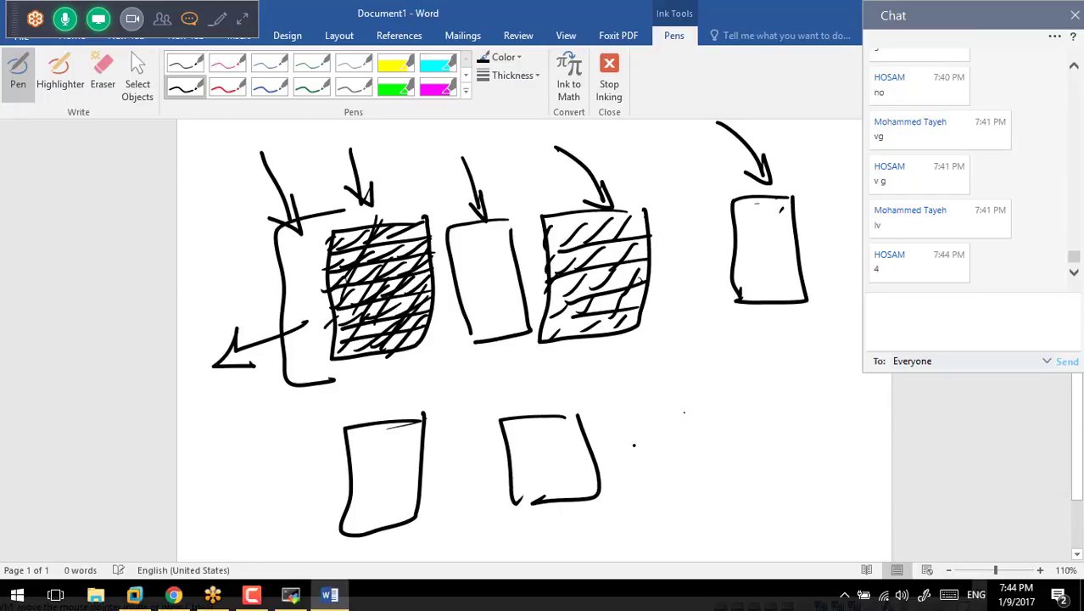
left_click_drag(687, 414, 643, 491)
mouse_move(686, 413)
left_mouse_down()
mouse_move(697, 449)
mouse_move(658, 500)
left_mouse_up()
left_click_drag(818, 415, 772, 490)
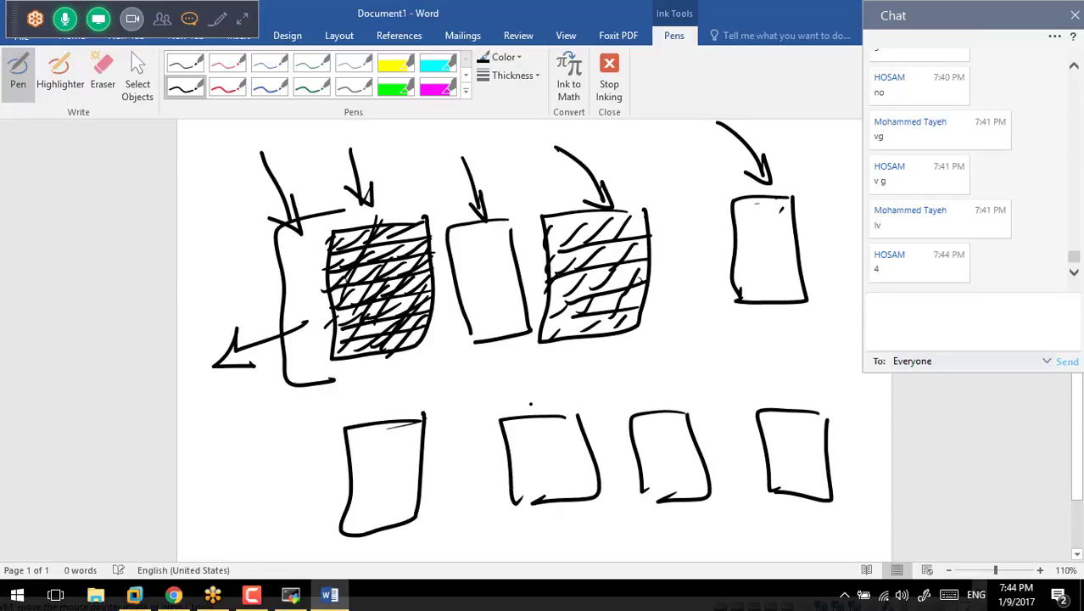
Mark off and hatch one strip at the top of each of the four boxes in the lower row
mouse_move(341, 443)
left_mouse_down()
mouse_move(420, 431)
mouse_move(401, 416)
left_mouse_up()
mouse_move(339, 442)
left_mouse_down()
mouse_move(369, 424)
mouse_move(345, 434)
left_mouse_up()
mouse_move(479, 441)
left_mouse_down()
mouse_move(574, 429)
mouse_move(524, 438)
left_mouse_up()
left_click_drag(531, 418, 508, 434)
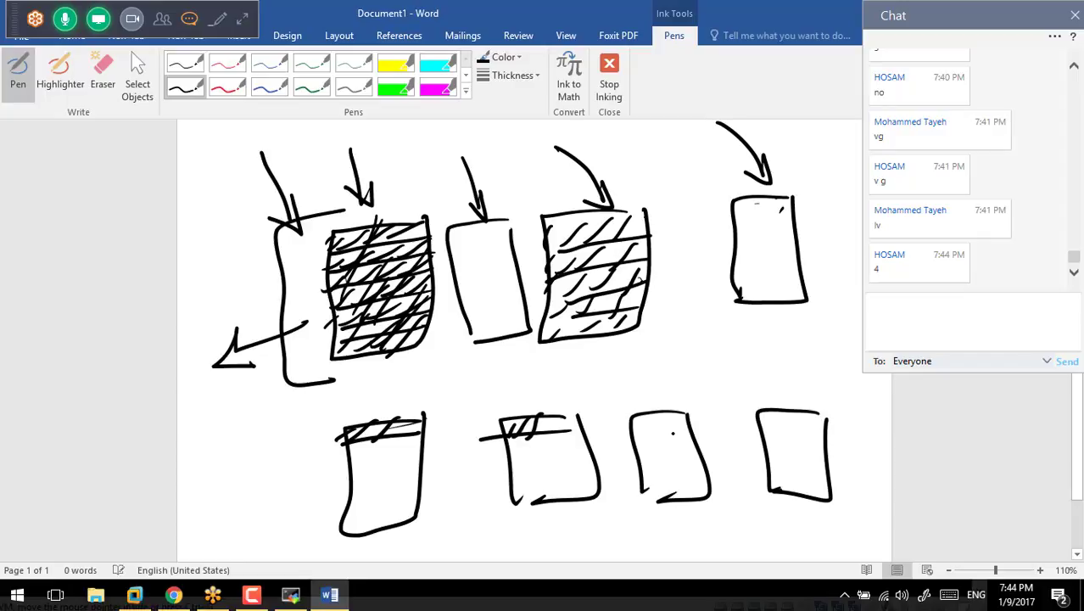
mouse_move(625, 439)
left_mouse_down()
mouse_move(694, 431)
mouse_move(662, 445)
mouse_move(644, 436)
left_mouse_up()
left_click_drag(649, 415, 632, 437)
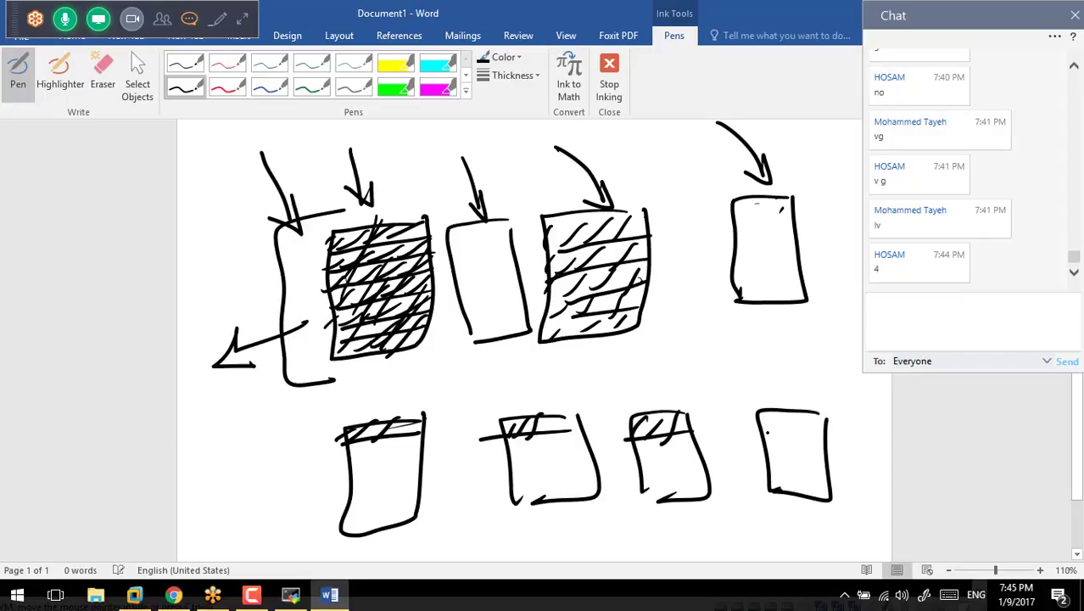
mouse_move(739, 432)
left_mouse_down()
mouse_move(830, 436)
mouse_move(789, 433)
left_mouse_up()
mouse_move(789, 410)
left_mouse_down()
mouse_move(761, 431)
mouse_move(800, 437)
left_mouse_up()
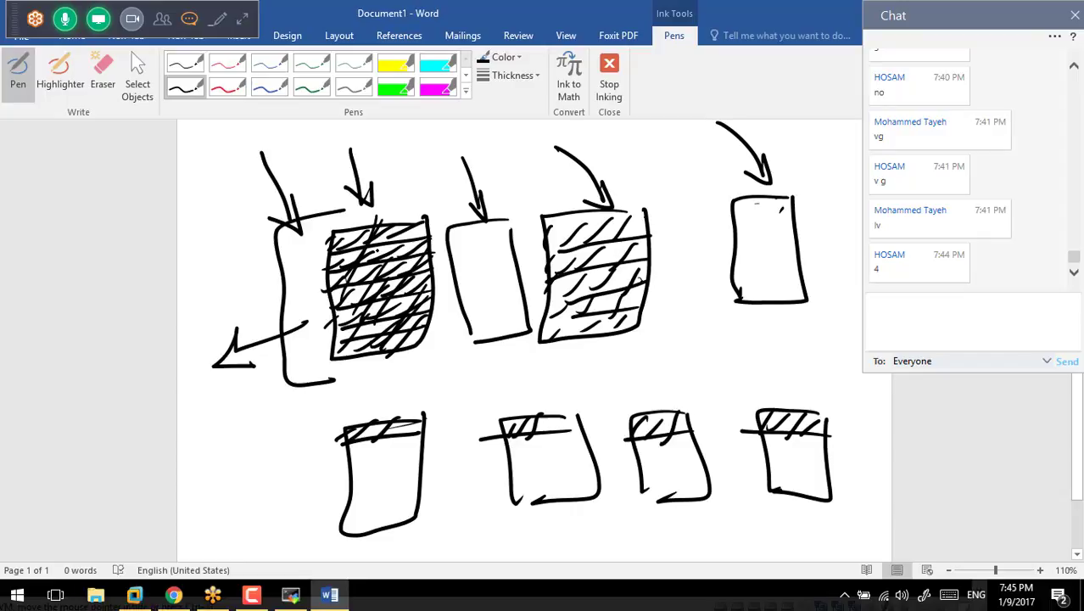
Draw a downward arrow beside the first upper box and a rightward arrow above the lower row, and write Mechanical above the upper boxes
mouse_move(433, 213)
left_mouse_down()
mouse_move(454, 302)
mouse_move(430, 286)
left_mouse_up()
mouse_move(430, 393)
left_mouse_down()
mouse_move(598, 386)
mouse_move(576, 399)
left_mouse_up()
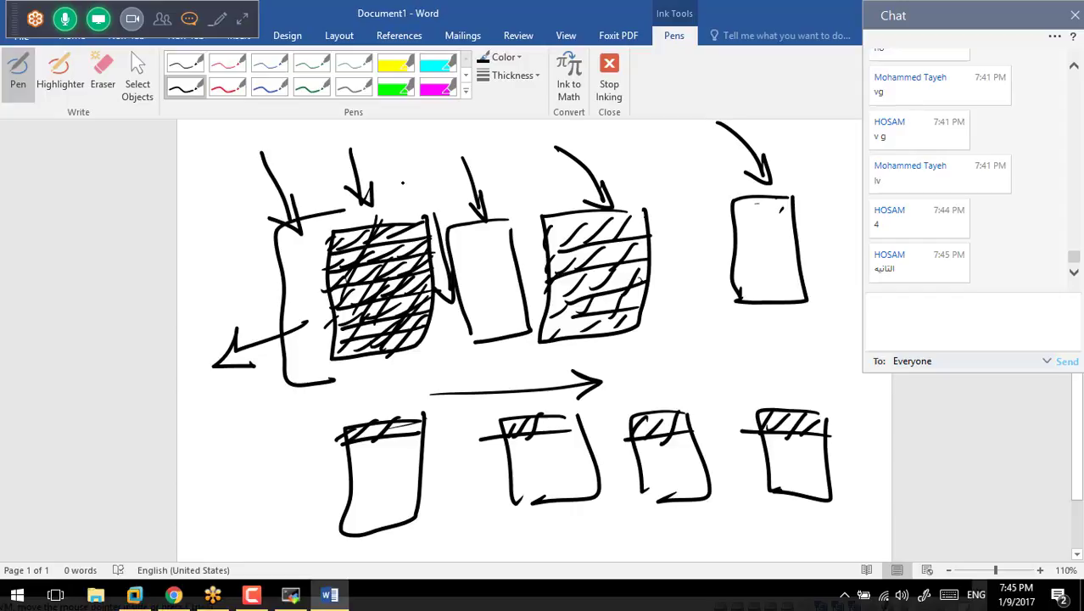
mouse_move(390, 180)
left_mouse_down()
mouse_move(406, 153)
mouse_move(419, 176)
mouse_move(441, 175)
left_mouse_up()
mouse_move(458, 133)
left_mouse_down()
mouse_move(465, 170)
mouse_move(533, 150)
mouse_move(553, 121)
left_mouse_up()
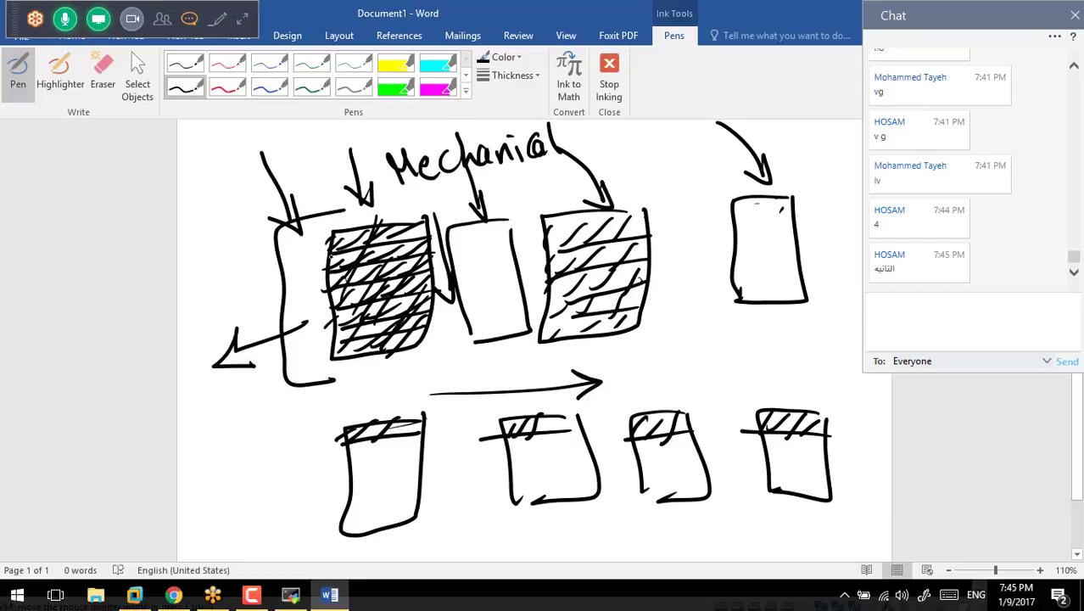
Draw a downward arrow outside the bracket and complete the hatching in the top strips of the first two lower boxes
left_click_drag(238, 246, 242, 326)
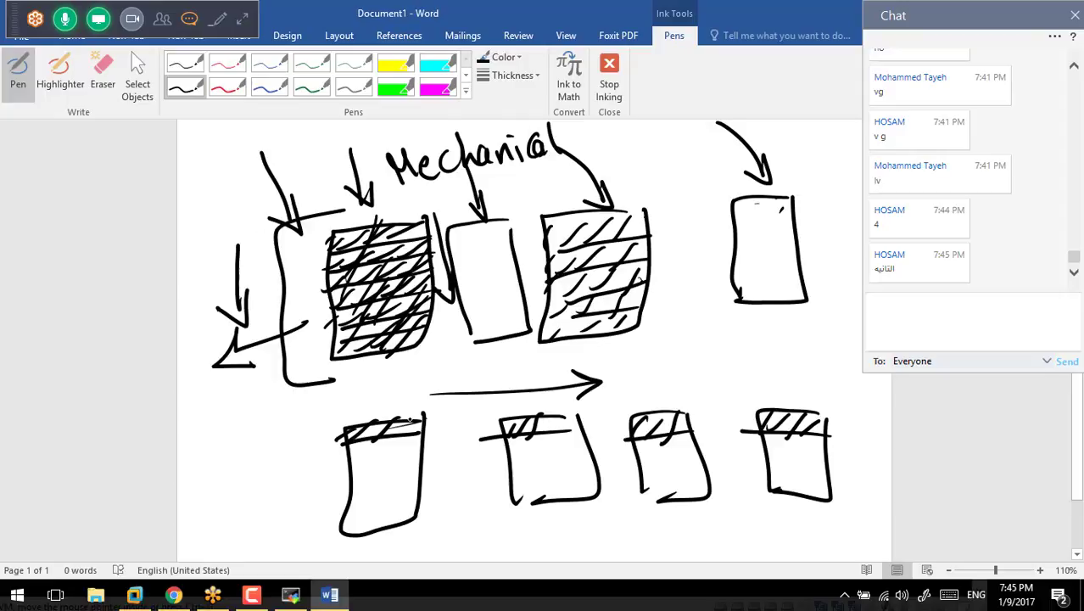
left_click_drag(552, 425, 569, 414)
left_click_drag(566, 432, 574, 415)
left_click_drag(409, 430, 416, 421)
Write 35 MB/disk before the word Mechanical above the upper row
mouse_move(191, 217)
left_mouse_down()
mouse_move(212, 231)
mouse_move(204, 253)
left_mouse_up()
mouse_move(219, 211)
left_mouse_down()
mouse_move(242, 202)
mouse_move(223, 244)
mouse_move(264, 180)
mouse_move(271, 212)
left_mouse_up()
left_click_drag(276, 180, 281, 207)
left_click_drag(309, 153, 306, 207)
mouse_move(319, 159)
left_mouse_down()
mouse_move(326, 188)
mouse_move(311, 192)
left_mouse_up()
mouse_move(311, 191)
left_mouse_down()
mouse_move(340, 163)
mouse_move(334, 194)
left_mouse_up()
mouse_move(336, 174)
left_mouse_down()
mouse_move(346, 153)
mouse_move(355, 185)
left_mouse_up()
left_click_drag(353, 150, 357, 177)
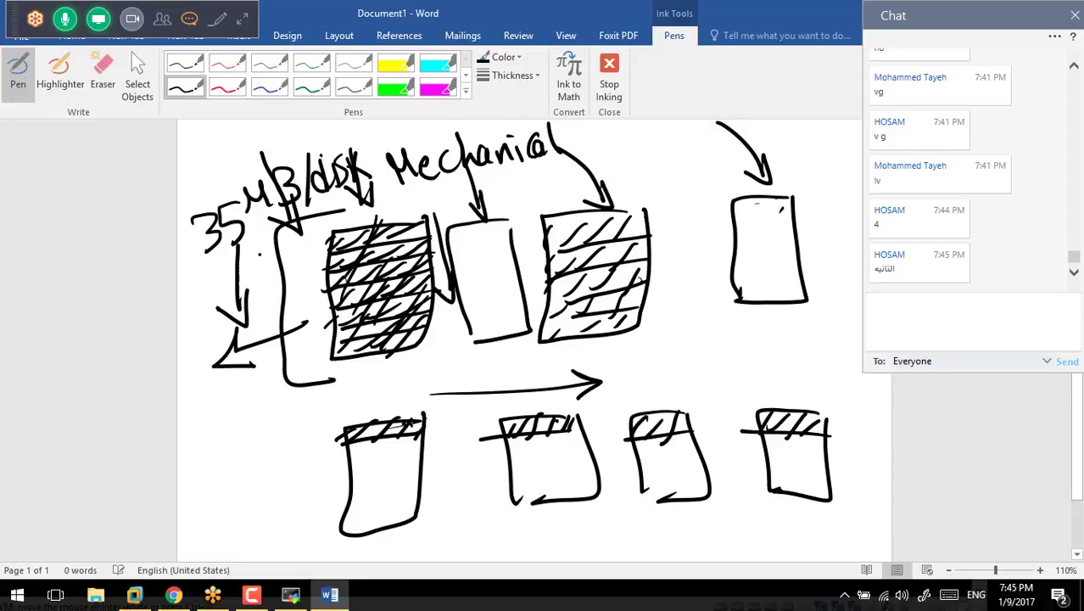
Write 35/4 disk beside the first box of the lower row and put a check mark beneath it
mouse_move(188, 434)
left_mouse_down()
mouse_move(202, 439)
mouse_move(192, 463)
left_mouse_up()
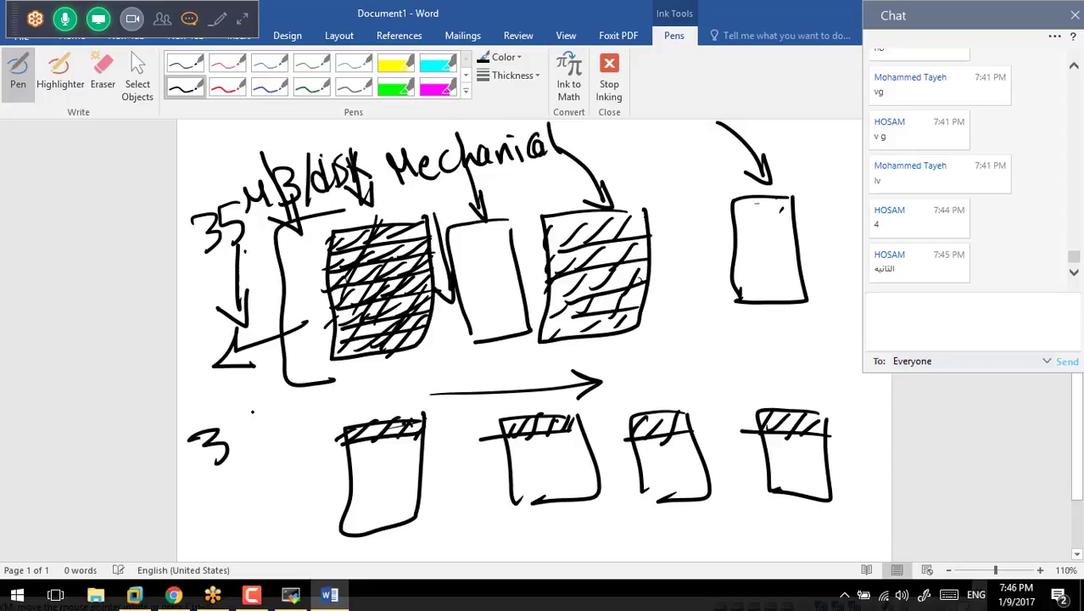
mouse_move(254, 413)
left_mouse_down()
mouse_move(230, 458)
mouse_move(268, 456)
left_mouse_up()
mouse_move(303, 396)
left_mouse_down()
mouse_move(320, 421)
mouse_move(310, 430)
left_mouse_up()
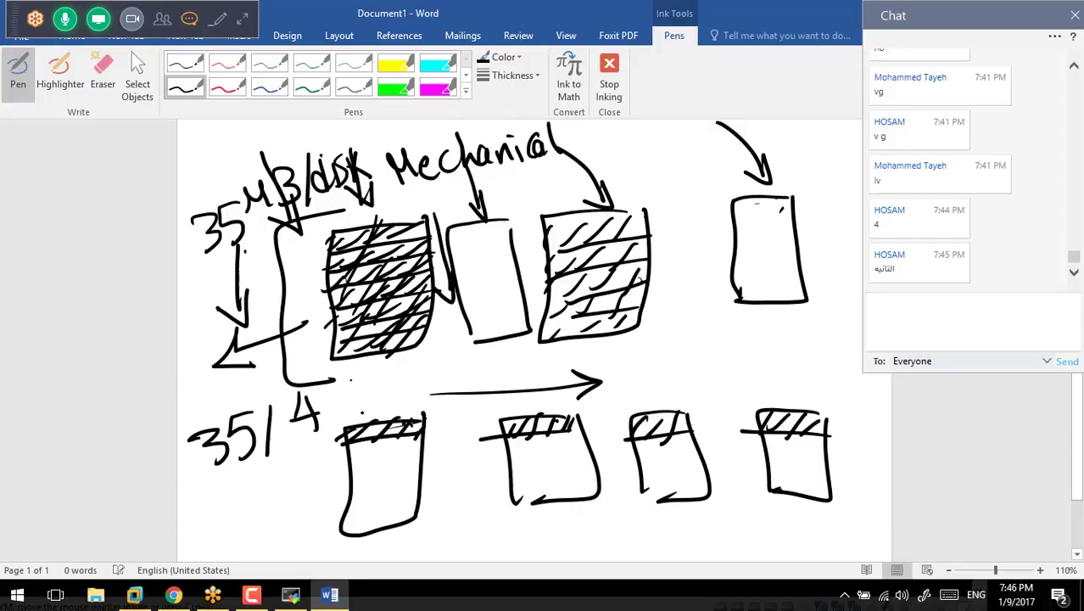
left_click_drag(363, 397, 356, 416)
left_click_drag(367, 378, 373, 417)
left_click(393, 406)
left_click_drag(382, 399, 378, 409)
left_click_drag(422, 355, 401, 402)
mouse_move(402, 388)
left_mouse_down()
mouse_move(425, 383)
mouse_move(436, 395)
left_mouse_up()
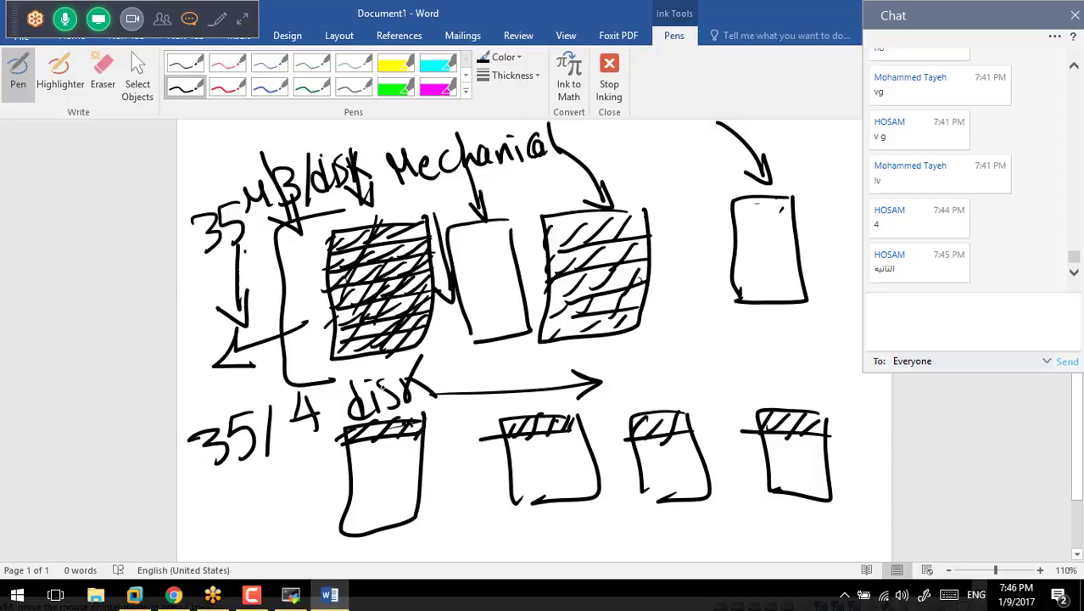
left_click_drag(251, 489, 320, 444)
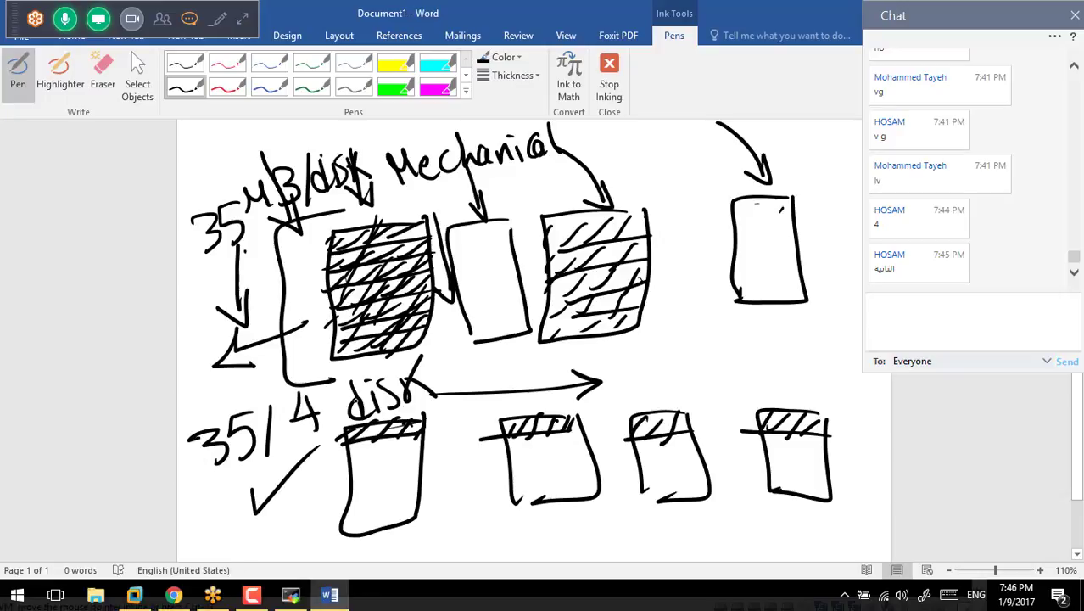
Erase the lower strips of the first upper box and redraw them one by one with hatching down to the base
left_click(104, 77)
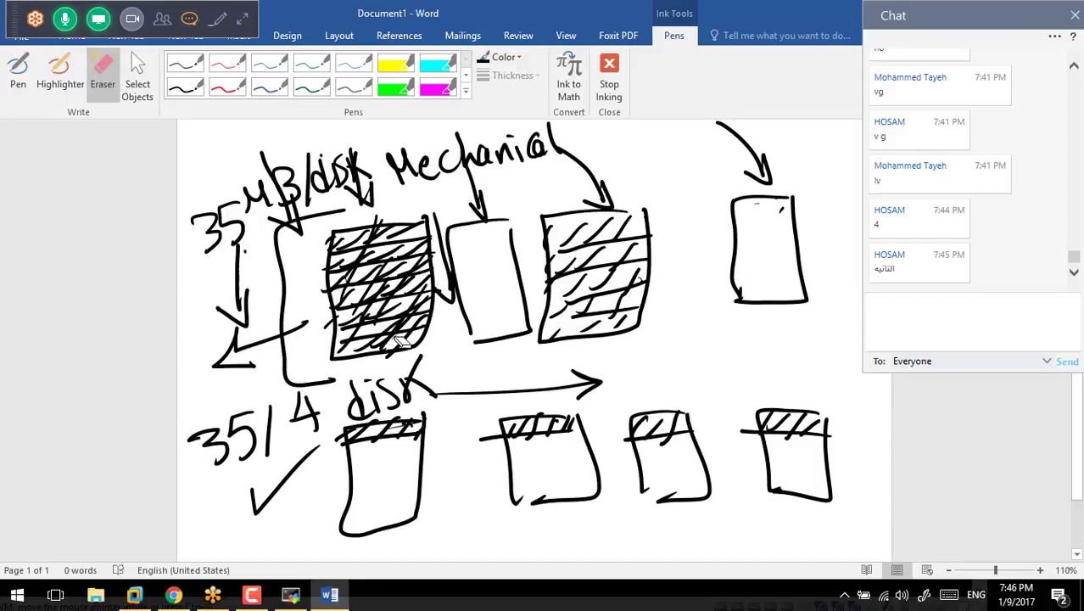
mouse_move(407, 332)
left_mouse_down()
mouse_move(362, 310)
mouse_move(404, 304)
mouse_move(416, 288)
mouse_move(355, 299)
mouse_move(346, 319)
left_mouse_up()
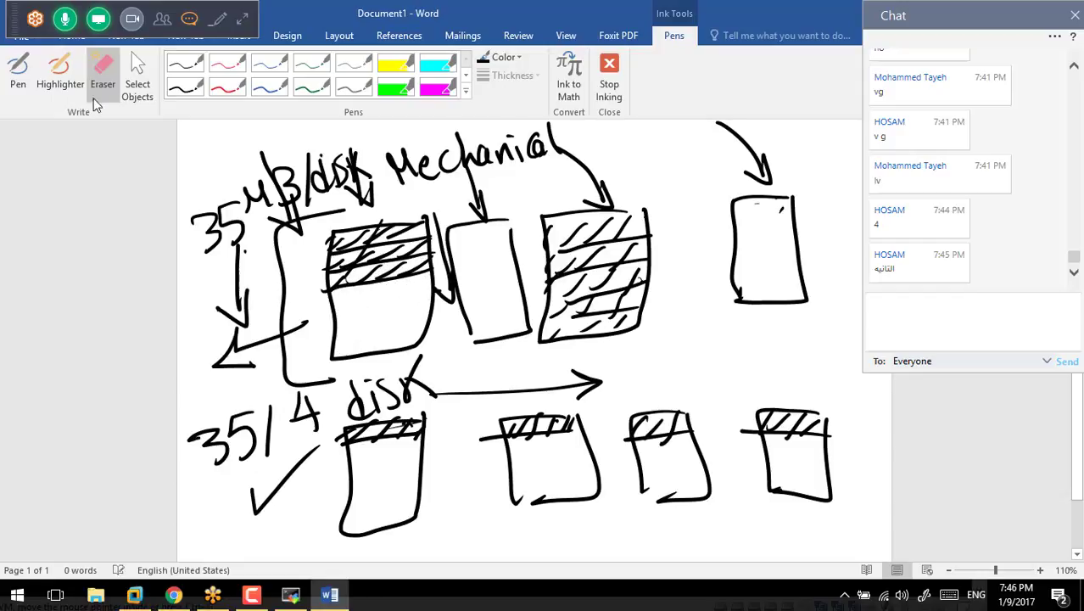
left_click(18, 70)
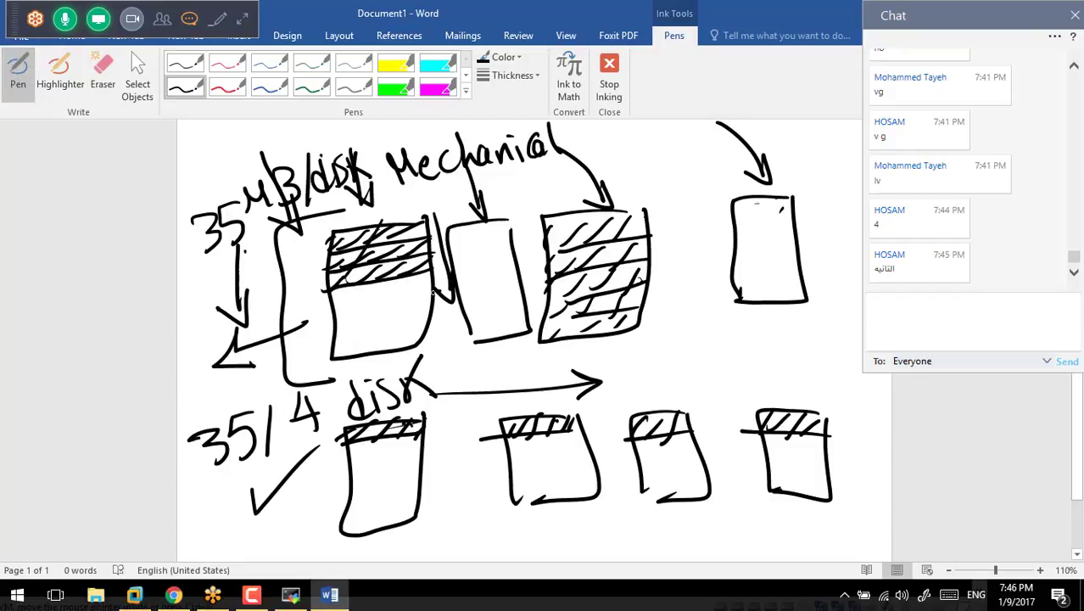
mouse_move(433, 292)
left_mouse_down()
mouse_move(307, 312)
mouse_move(399, 300)
mouse_move(361, 302)
left_mouse_up()
left_click_drag(373, 282, 326, 312)
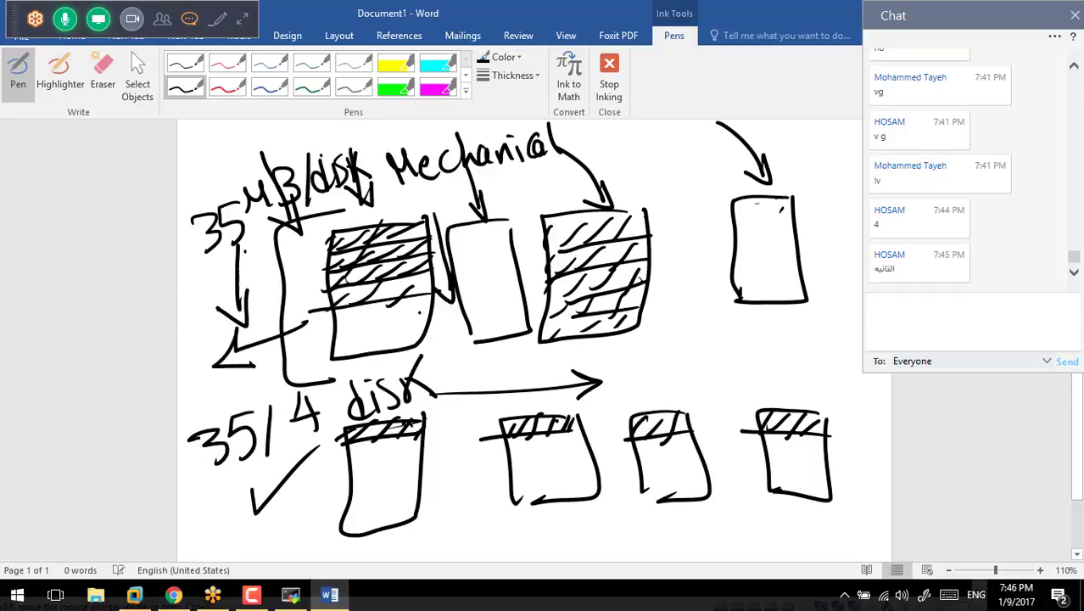
left_click_drag(427, 319, 340, 329)
mouse_move(419, 298)
left_mouse_down()
mouse_move(400, 329)
mouse_move(362, 324)
left_mouse_up()
left_click_drag(355, 305, 338, 331)
left_click_drag(402, 332, 338, 344)
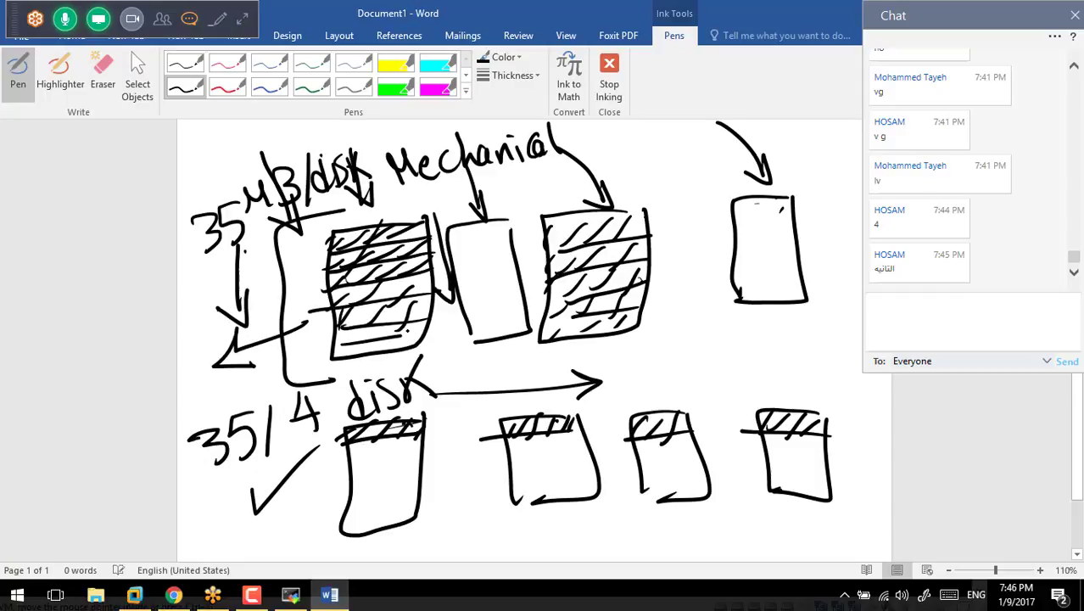
left_click_drag(436, 329, 338, 346)
mouse_move(404, 326)
left_mouse_down()
mouse_move(389, 346)
mouse_move(358, 343)
left_mouse_up()
left_click_drag(355, 328, 339, 345)
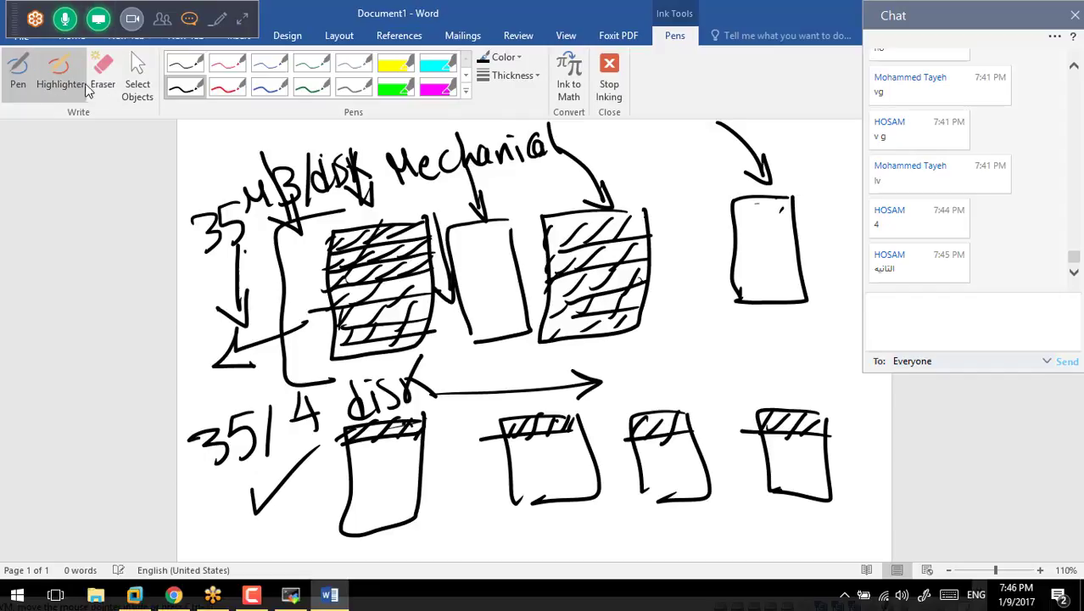
Try to erase the lower strips and outline of the first upper box
left_click(103, 72)
left_click_drag(404, 307, 368, 331)
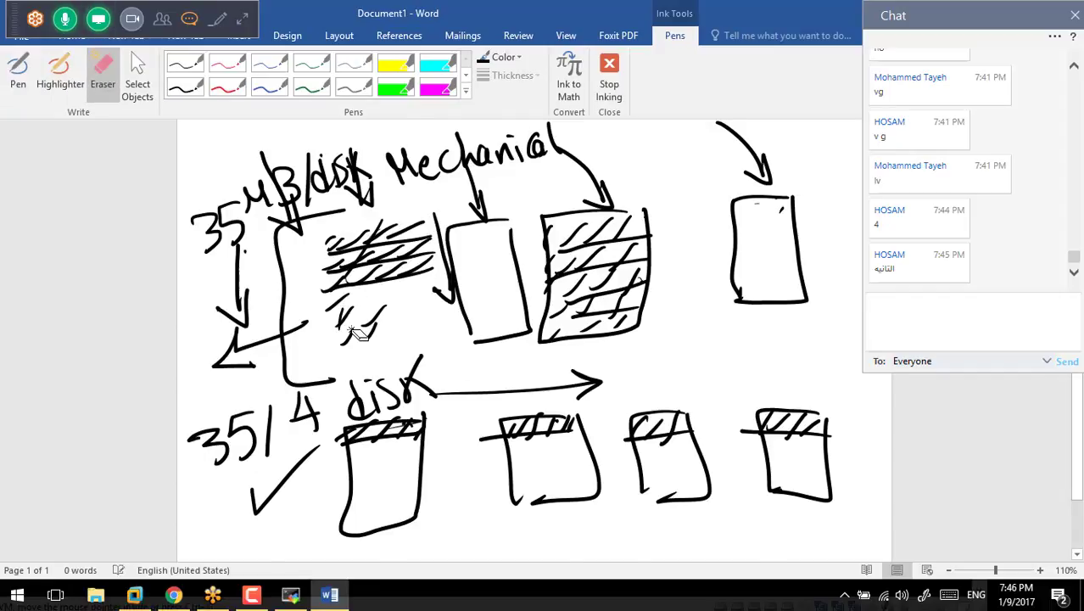
scroll(358, 333, "up", 6)
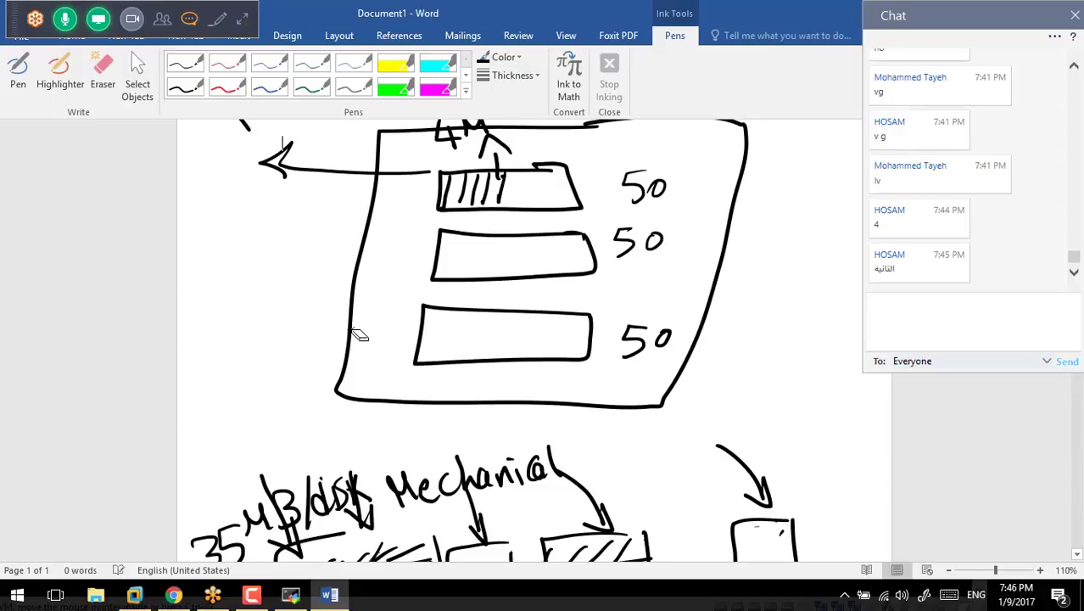
scroll(359, 335, "down", 8)
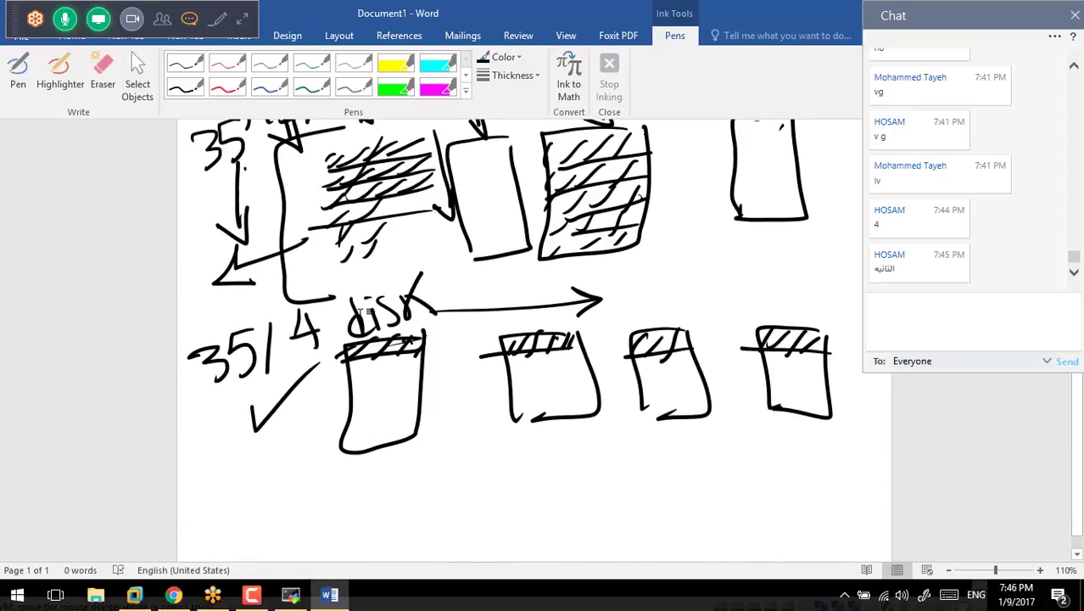
scroll(360, 314, "up", 8)
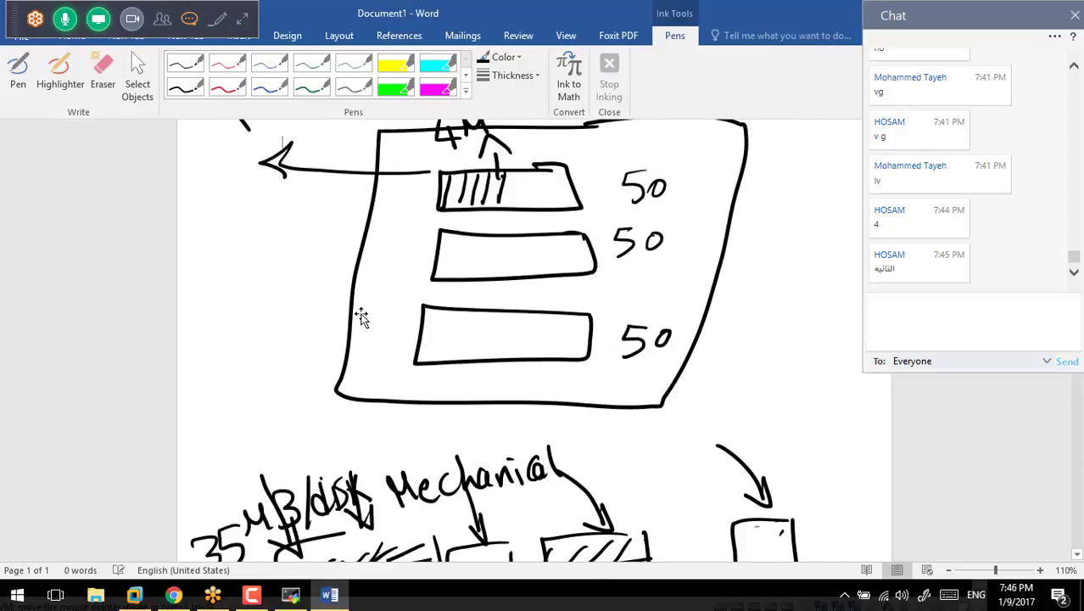
scroll(362, 316, "down", 6)
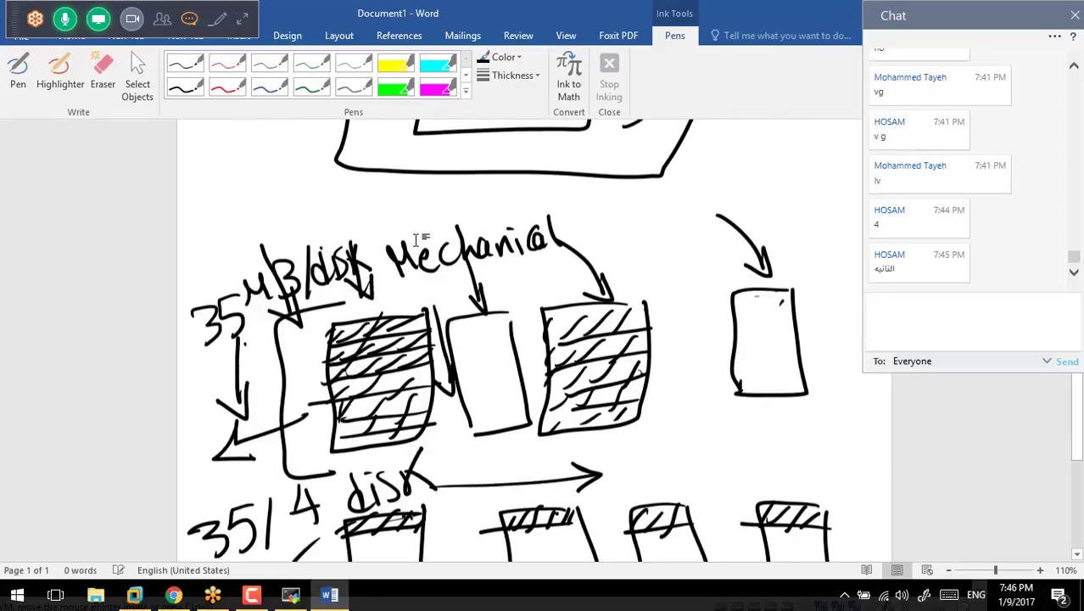
Erase the lower hatching of the first upper box and draw two fresh hatched strips in its place
left_click(103, 72)
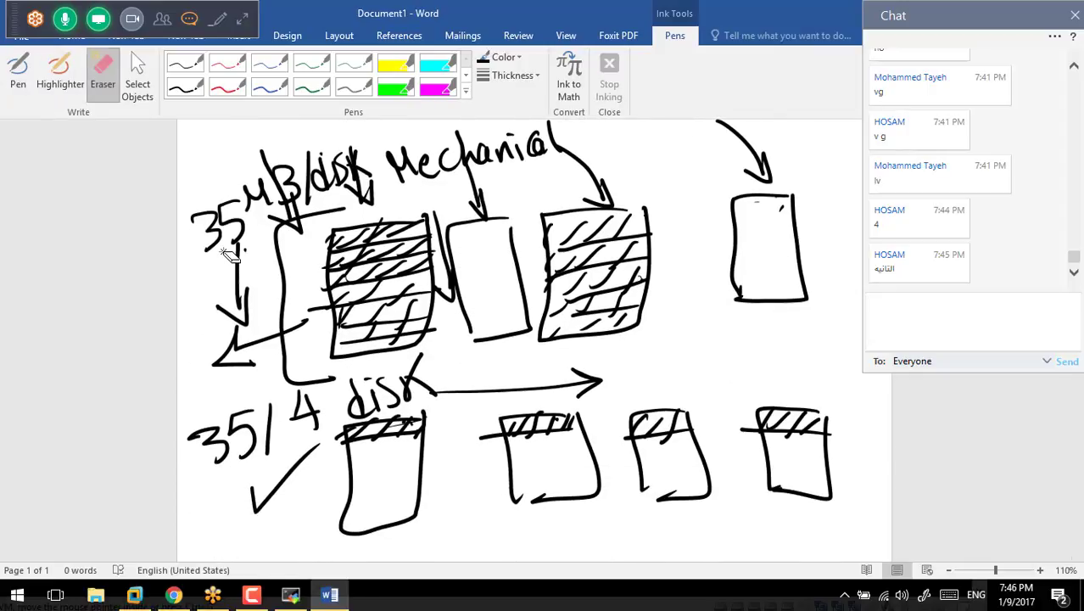
mouse_move(390, 314)
left_mouse_down()
mouse_move(380, 329)
mouse_move(394, 318)
mouse_move(344, 316)
left_mouse_up()
left_click(18, 75)
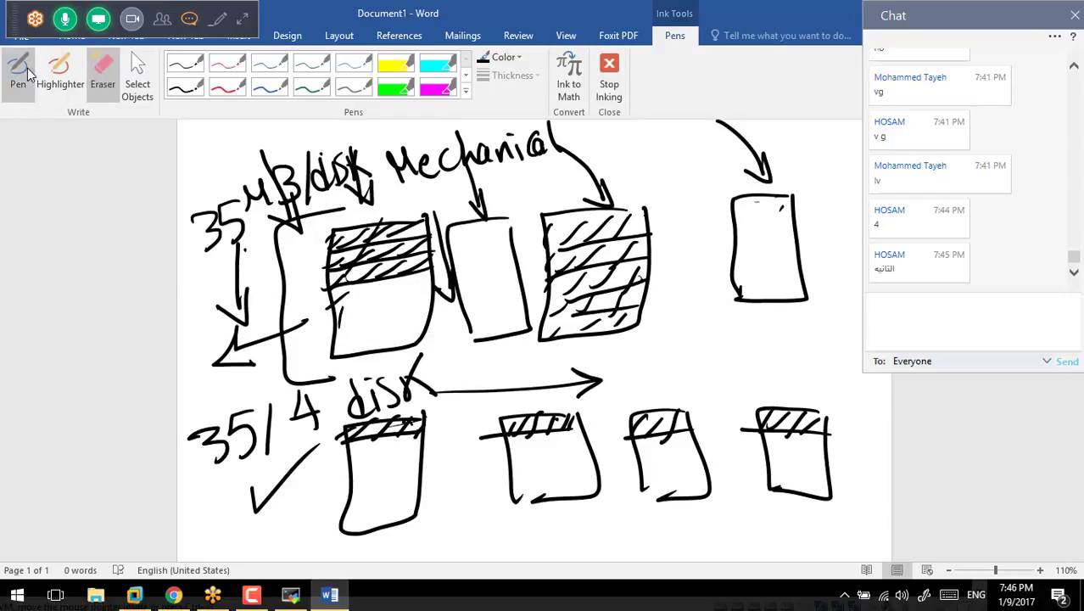
mouse_move(333, 308)
left_mouse_down()
mouse_move(433, 295)
mouse_move(410, 275)
left_mouse_up()
left_click_drag(362, 298, 384, 279)
left_click_drag(332, 300, 351, 283)
mouse_move(334, 333)
left_mouse_down()
mouse_move(417, 321)
mouse_move(383, 307)
left_mouse_up()
left_click_drag(379, 325, 401, 306)
left_click_drag(337, 331, 378, 309)
left_click_drag(338, 331, 356, 309)
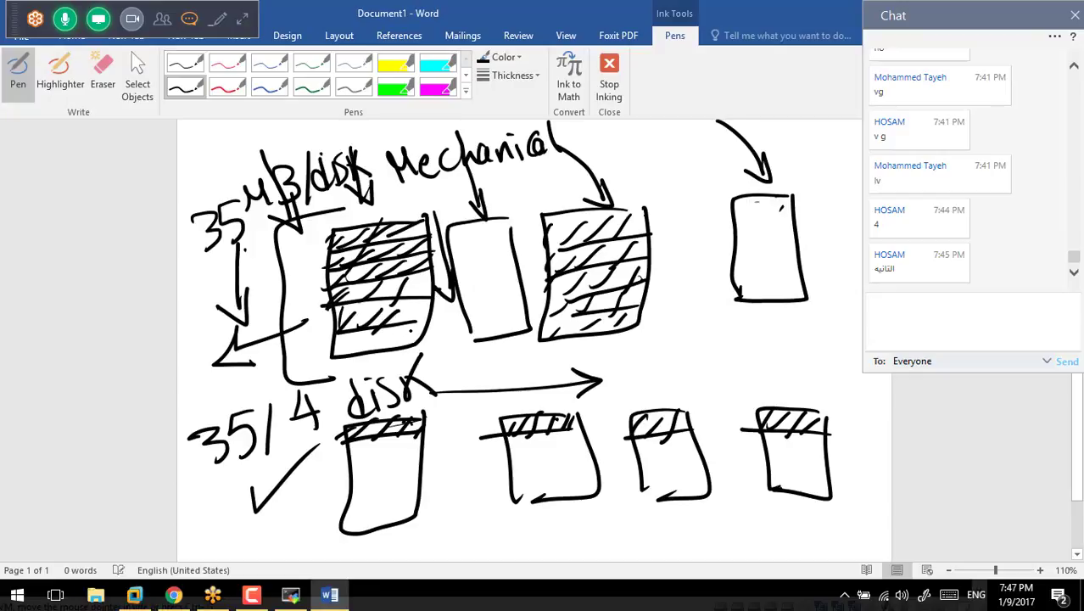
Hatch the base strip of the first upper box and erase its lowest strips again
left_click_drag(392, 346, 412, 327)
mouse_move(389, 348)
left_mouse_down()
mouse_move(407, 327)
mouse_move(390, 329)
left_mouse_up()
mouse_move(336, 353)
left_mouse_down()
mouse_move(356, 334)
mouse_move(340, 323)
mouse_move(400, 340)
mouse_move(400, 314)
left_mouse_up()
left_click(103, 75)
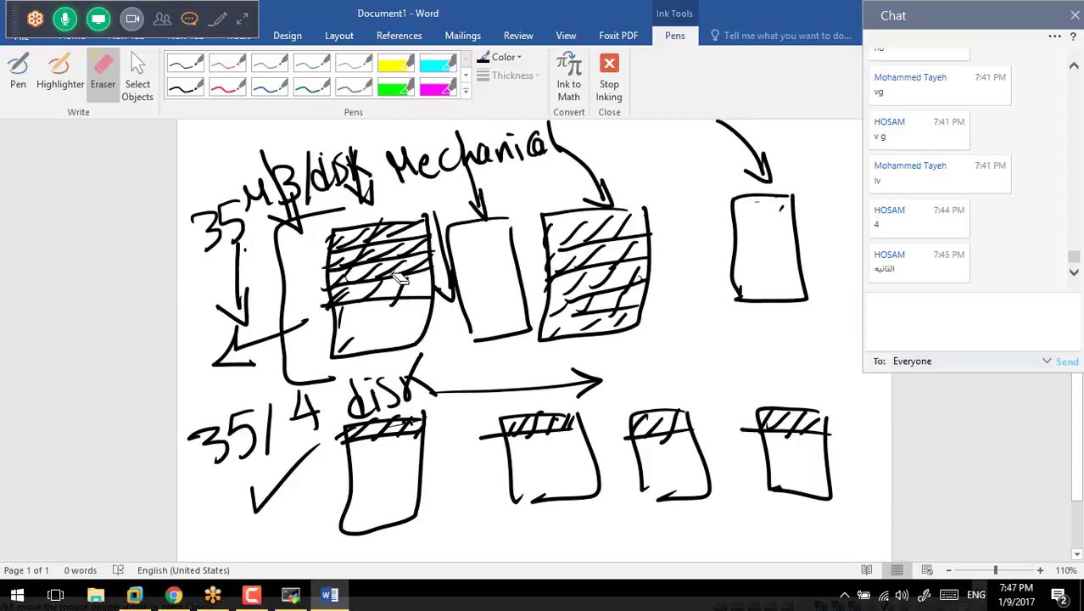
Draw a circle below the lower row with a radius line, a shaded wedge and an arrow leading out of the wedge
scroll(822, 297, "down", 3)
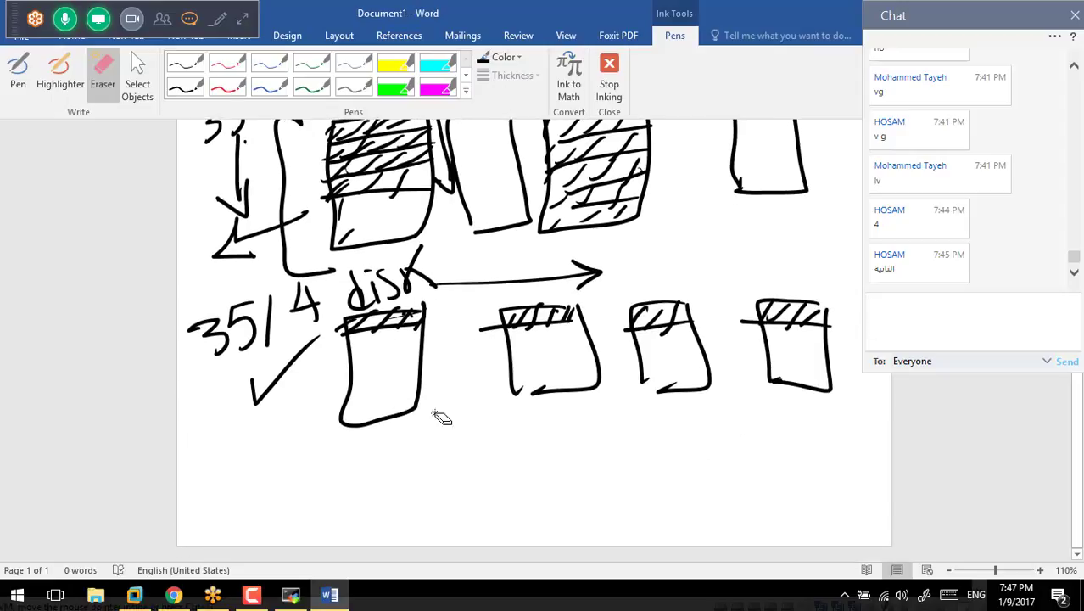
left_click(19, 76)
mouse_move(509, 422)
left_mouse_down()
mouse_move(480, 423)
mouse_move(521, 528)
mouse_move(519, 421)
left_mouse_up()
left_click_drag(492, 481, 434, 493)
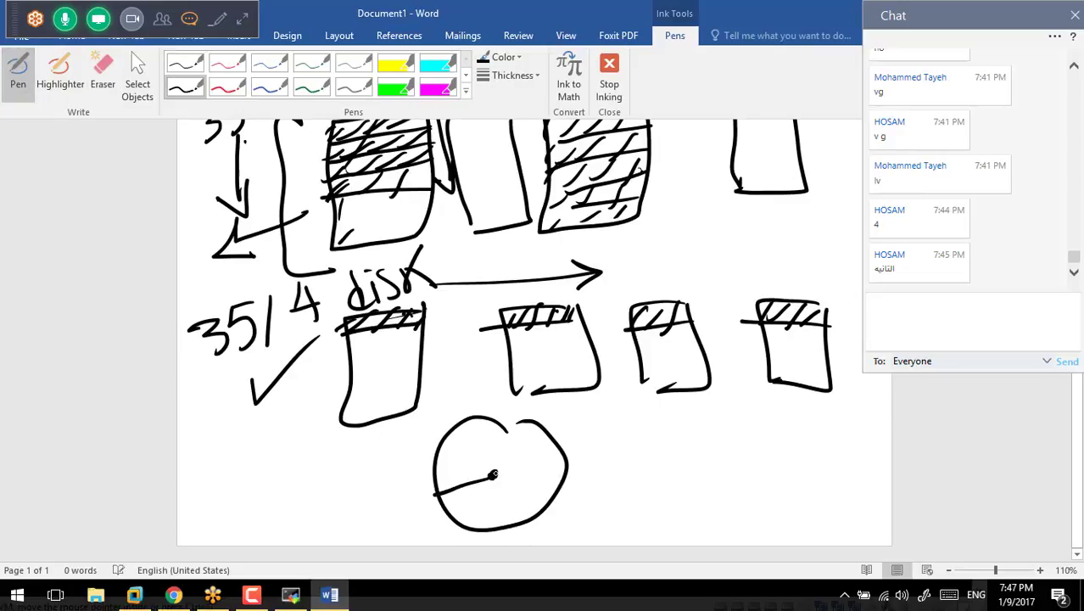
left_click_drag(494, 475, 539, 513)
mouse_move(497, 475)
left_mouse_down()
mouse_move(498, 526)
mouse_move(507, 481)
mouse_move(527, 514)
mouse_move(517, 503)
mouse_move(497, 515)
left_mouse_up()
mouse_move(538, 512)
left_mouse_down()
mouse_move(613, 514)
mouse_move(585, 522)
left_mouse_up()
Write hotspot beside the wedge's arrow and fill the wedge in darker
mouse_move(625, 463)
left_mouse_down()
mouse_move(652, 524)
mouse_move(695, 502)
left_mouse_up()
left_click(703, 491)
mouse_move(703, 506)
left_mouse_down()
mouse_move(721, 502)
mouse_move(708, 530)
left_mouse_up()
mouse_move(740, 504)
left_mouse_down()
mouse_move(726, 529)
mouse_move(762, 538)
left_mouse_up()
mouse_move(755, 496)
left_mouse_down()
mouse_move(791, 520)
mouse_move(833, 513)
mouse_move(821, 531)
left_mouse_up()
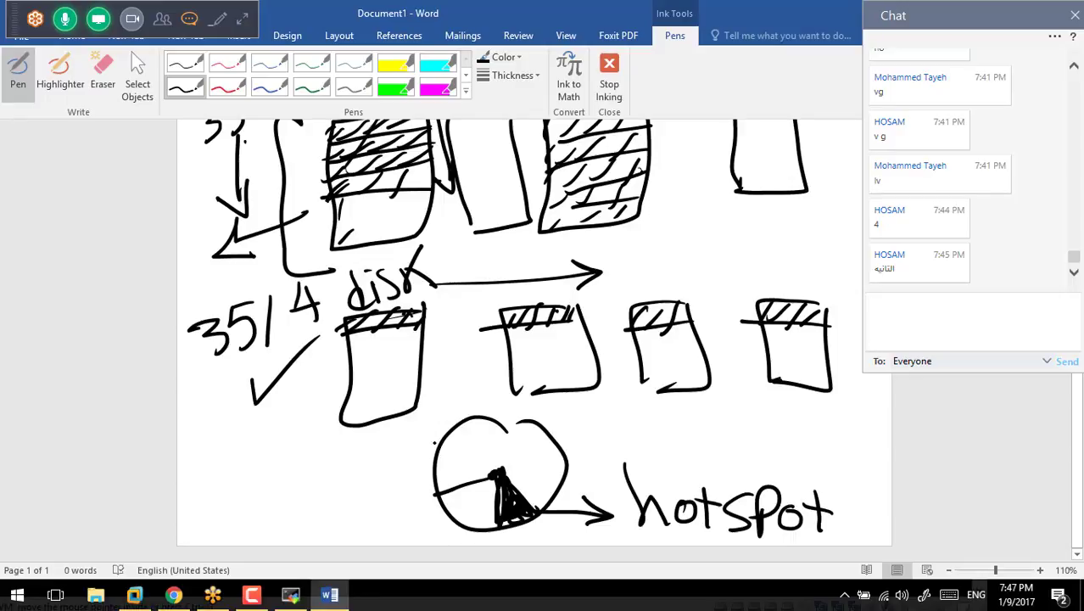
mouse_move(499, 492)
left_mouse_down()
mouse_move(507, 520)
mouse_move(534, 523)
mouse_move(504, 524)
mouse_move(536, 526)
left_mouse_up()
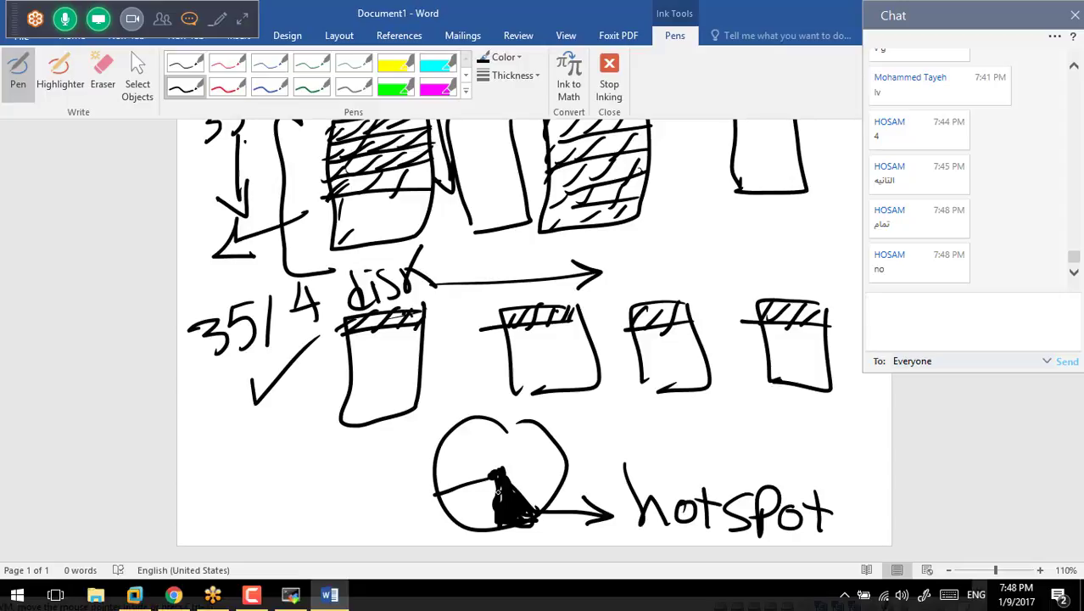
Write Linear above the fourth box of the upper row
scroll(448, 517, "up", 5)
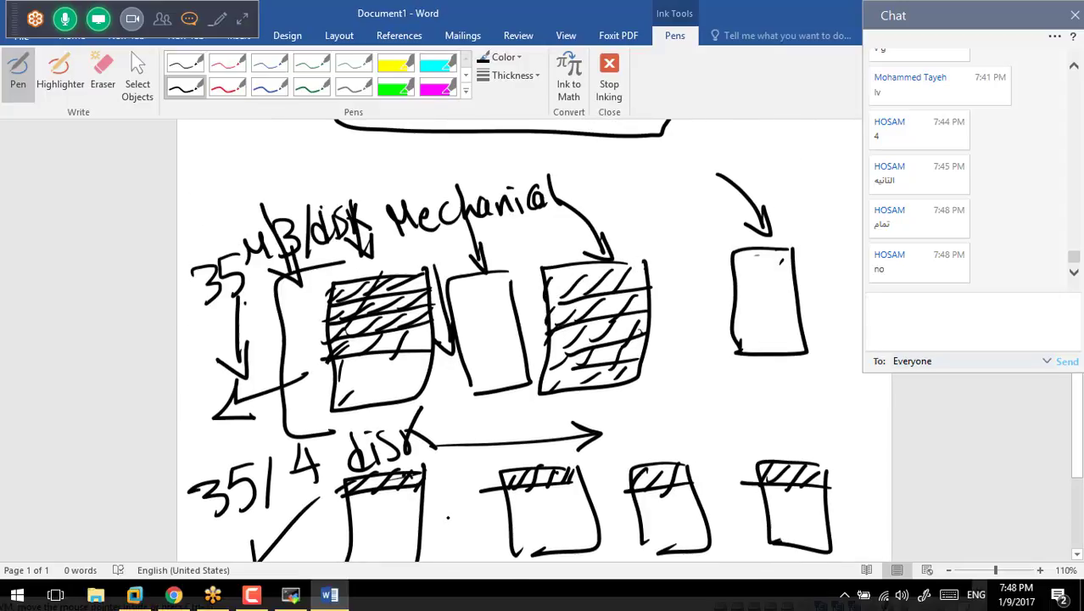
scroll(509, 340, "up", 1)
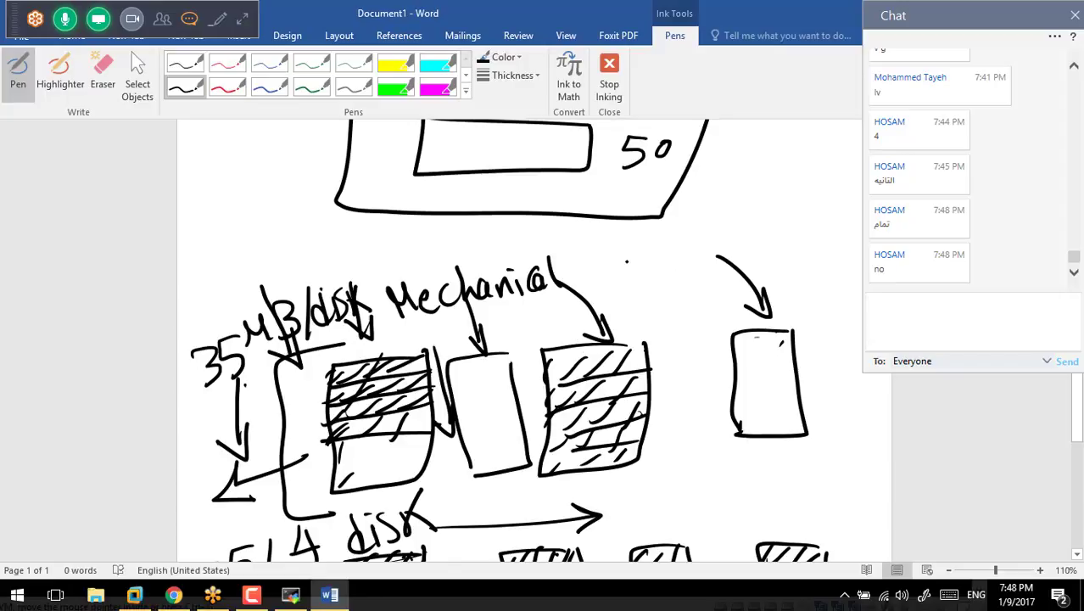
mouse_move(614, 246)
left_mouse_down()
mouse_move(623, 284)
mouse_move(652, 280)
mouse_move(722, 239)
mouse_move(713, 264)
mouse_move(736, 253)
mouse_move(756, 217)
left_mouse_up()
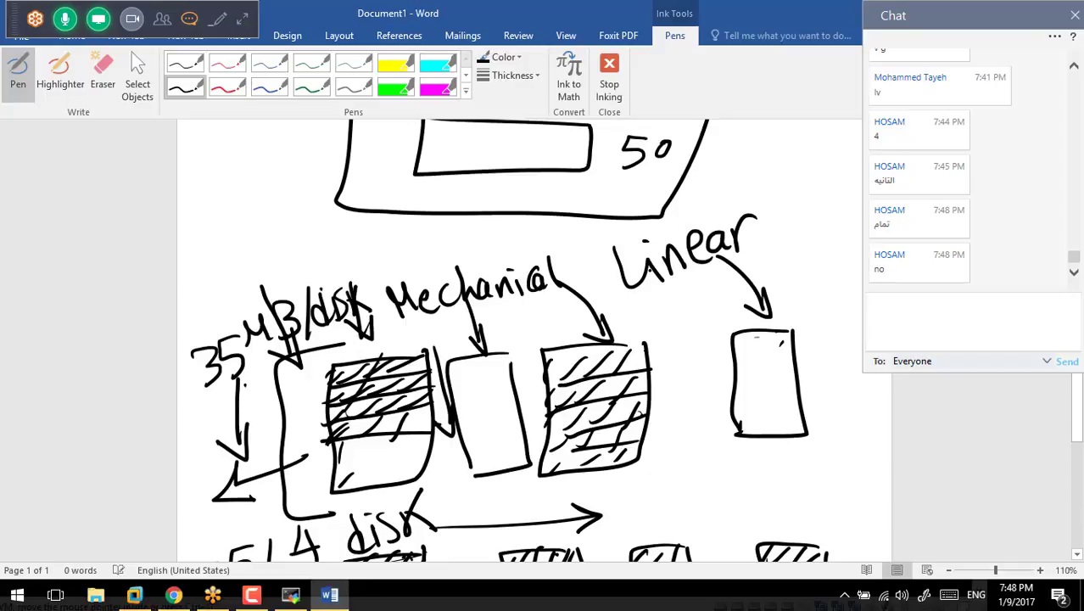
Write striping below the first box of the lower row and underline it
scroll(623, 293, "down", 3)
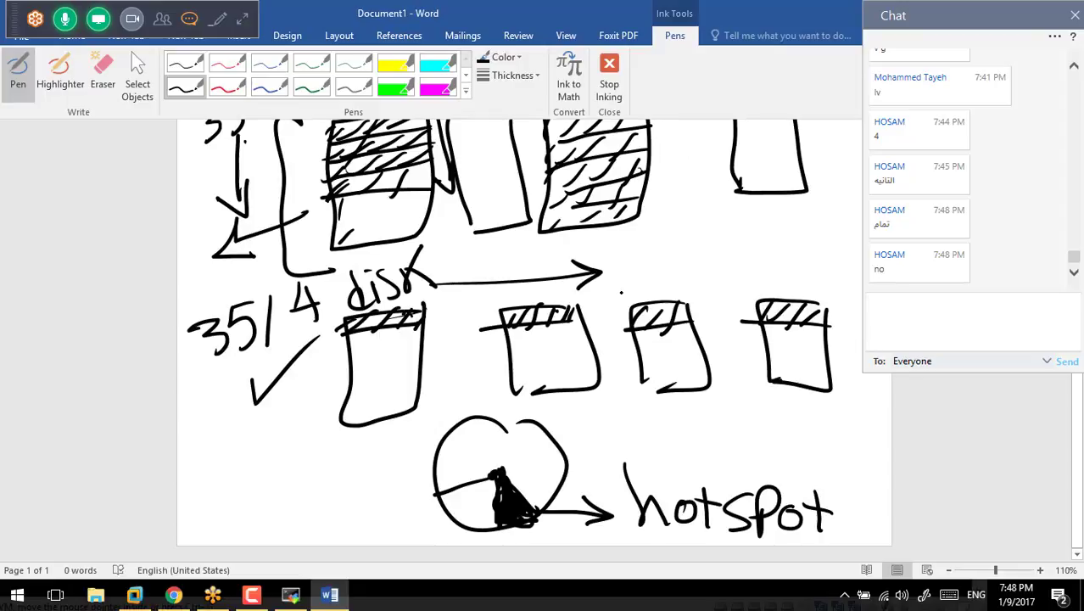
mouse_move(238, 498)
left_mouse_down()
mouse_move(229, 503)
mouse_move(267, 475)
mouse_move(343, 465)
mouse_move(350, 451)
mouse_move(371, 467)
mouse_move(414, 405)
mouse_move(405, 471)
left_mouse_up()
left_click_drag(275, 528, 434, 471)
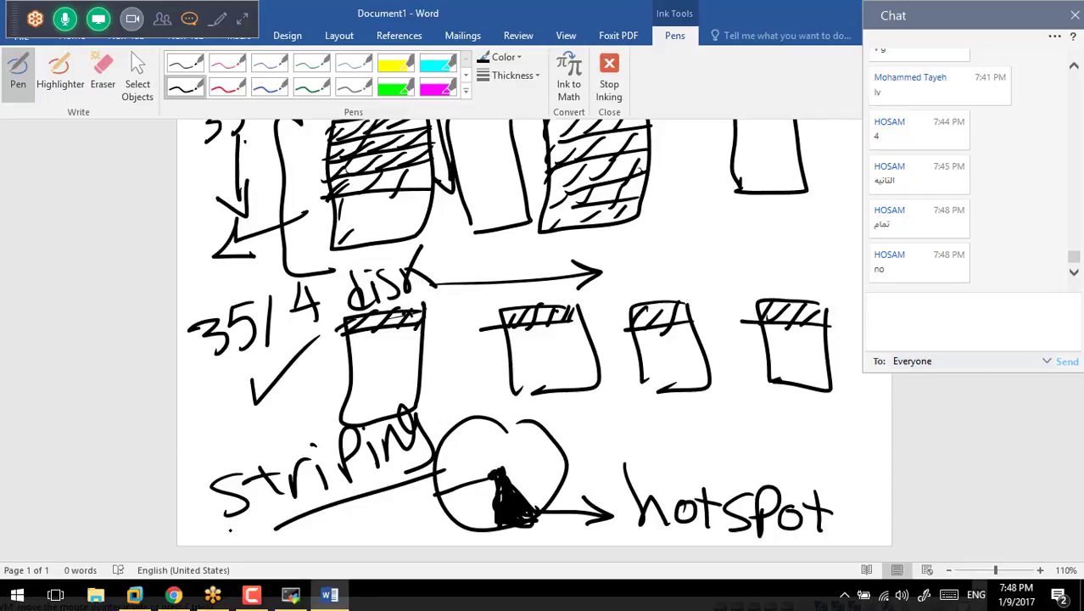
Draw an L-shaped line above 35 MB/disk and cross it with a long rising line
scroll(534, 339, "up", 5)
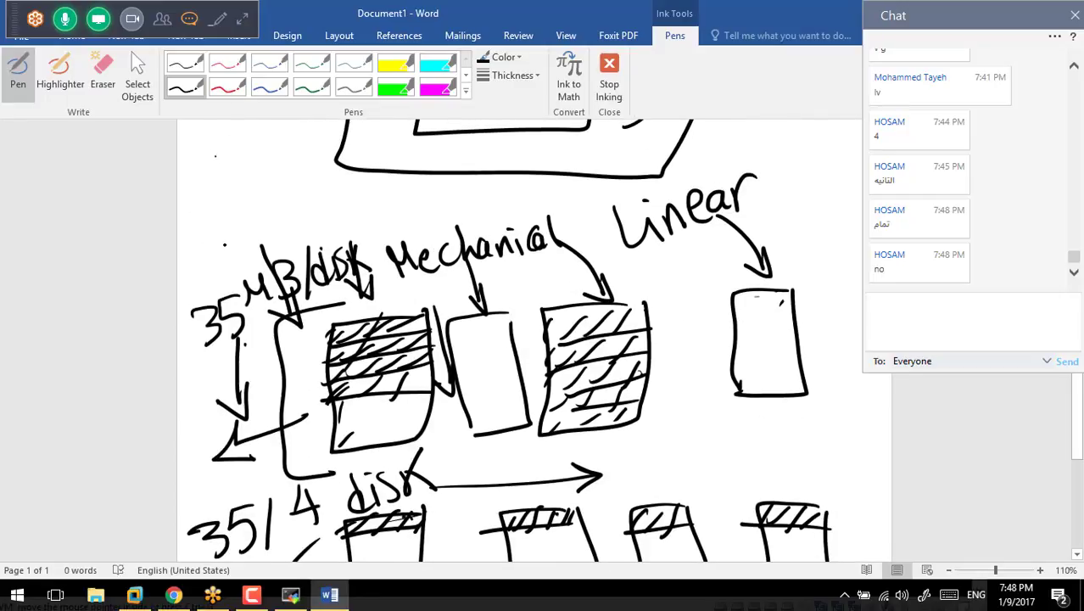
mouse_move(212, 151)
left_mouse_down()
mouse_move(271, 236)
mouse_move(307, 222)
left_mouse_up()
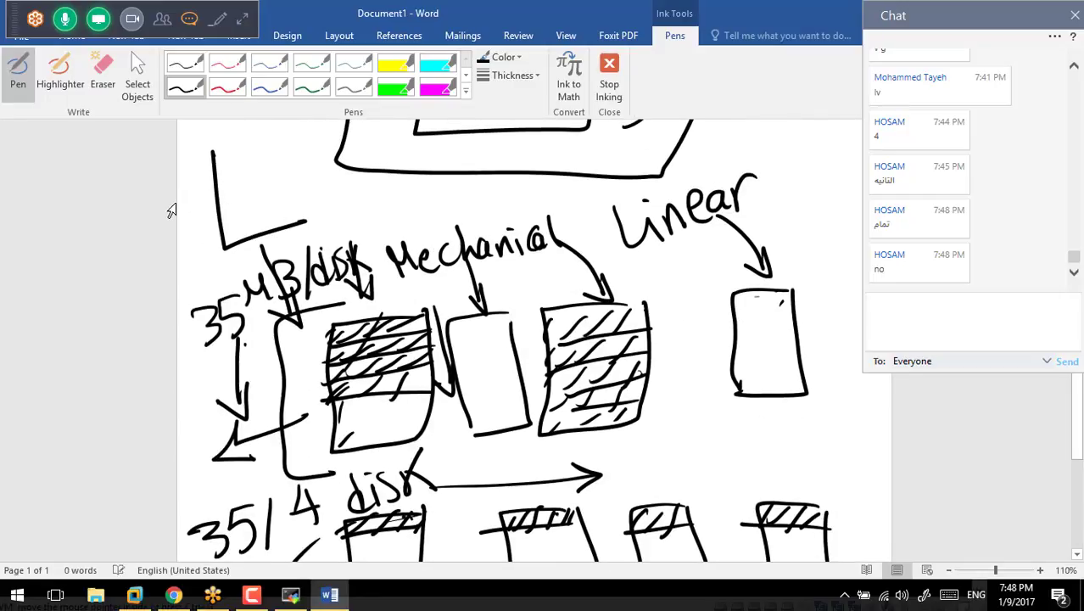
left_click_drag(173, 206, 421, 119)
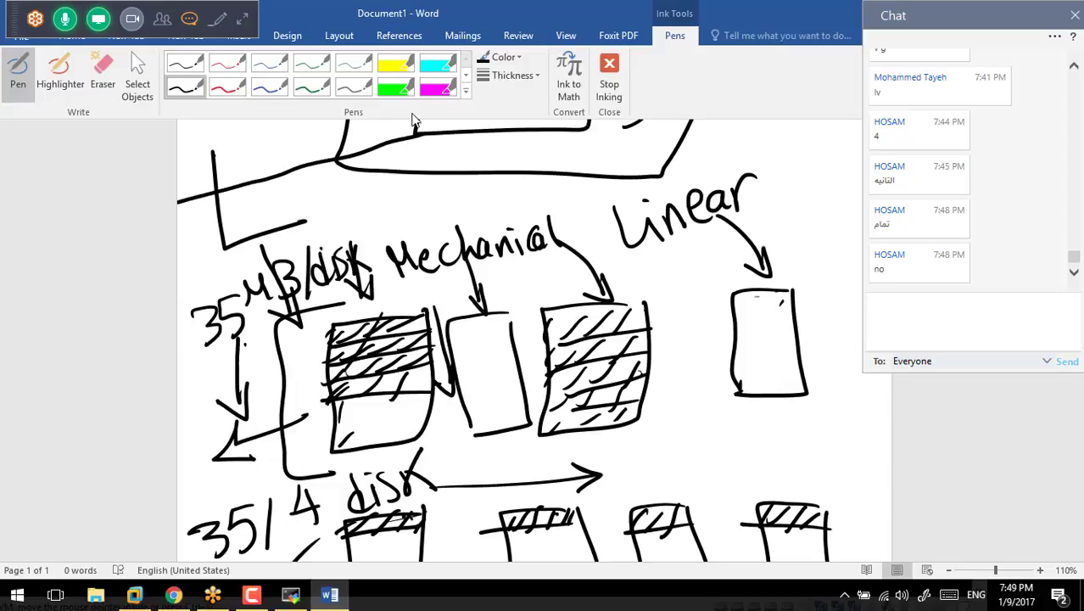
Write I/O above the last two boxes of the lower row
scroll(415, 126, "down", 3)
scroll(742, 390, "down", 2)
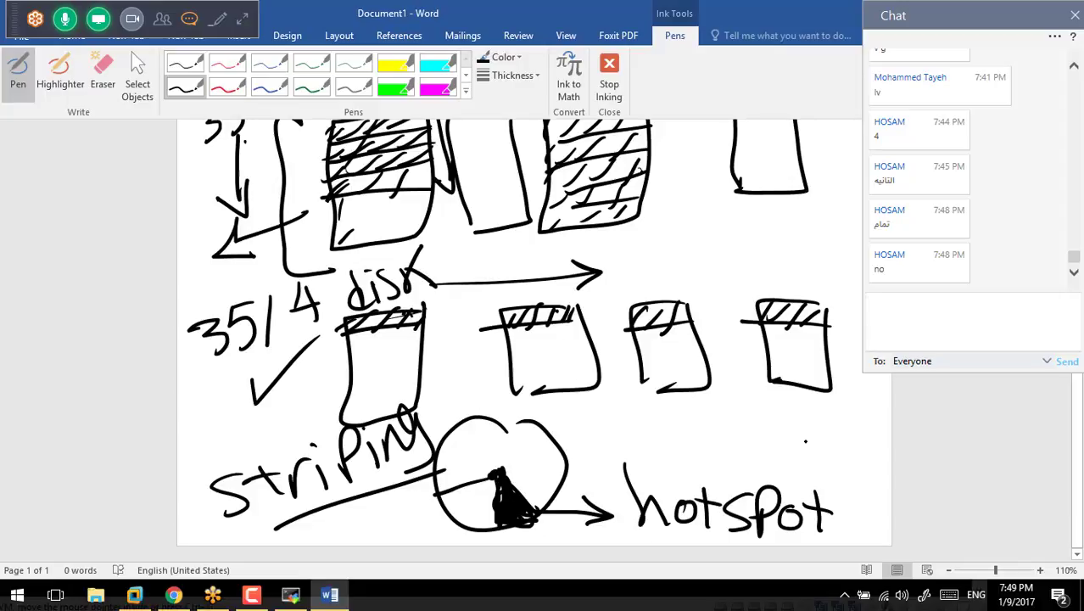
scroll(606, 264, "up", 1)
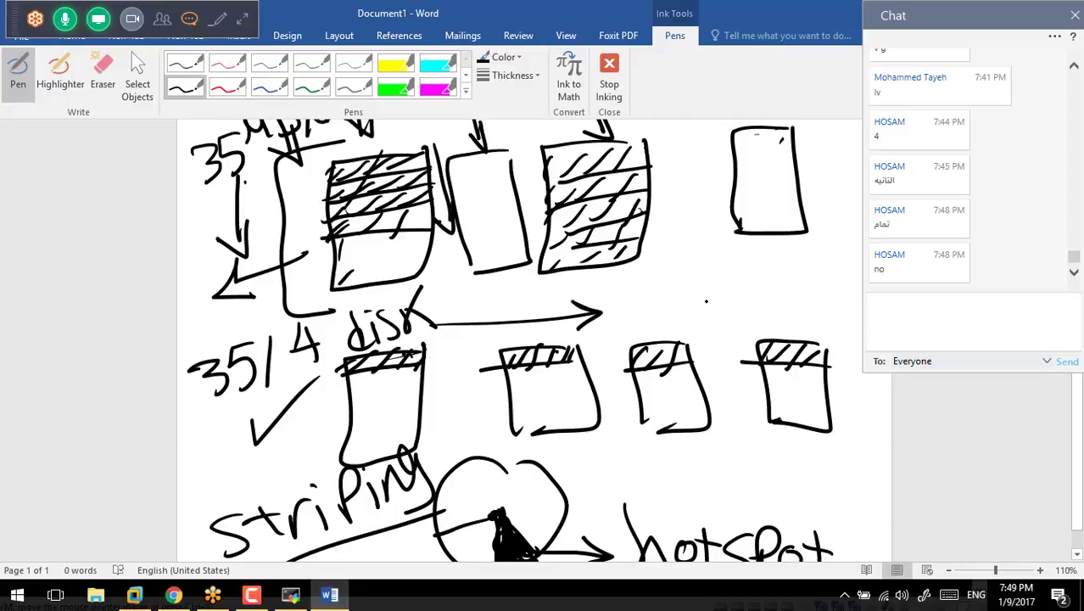
left_click_drag(668, 282, 712, 281)
mouse_move(686, 283)
left_mouse_down()
mouse_move(687, 312)
mouse_move(705, 313)
left_mouse_up()
mouse_move(738, 278)
left_mouse_down()
mouse_move(709, 324)
mouse_move(756, 288)
left_mouse_up()
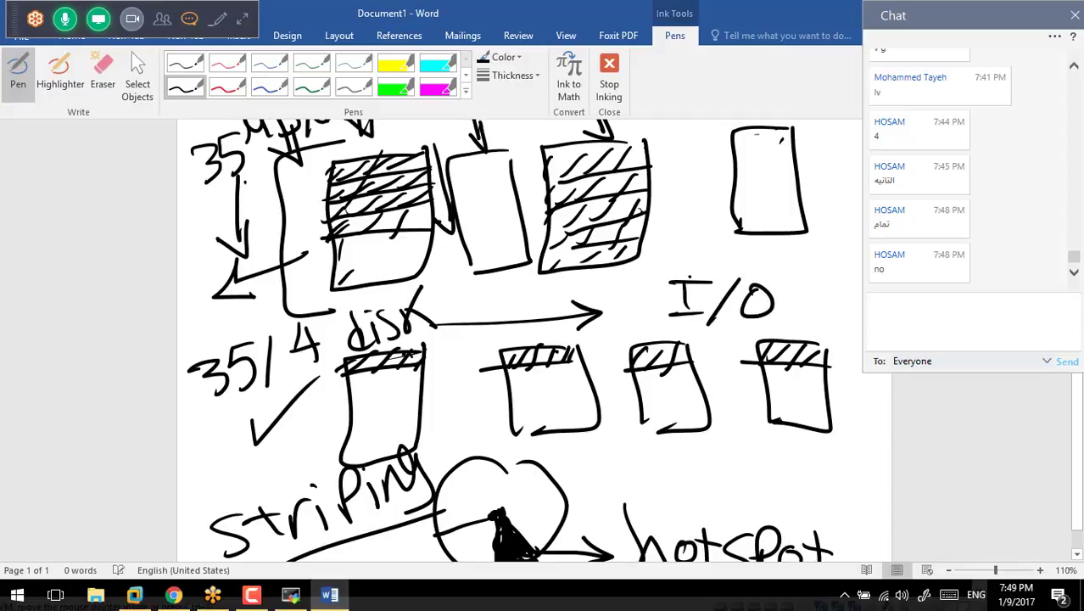
Write Higher above I/O and underline the I/O
left_click_drag(711, 234, 711, 270)
mouse_move(694, 235)
left_mouse_down()
mouse_move(694, 270)
mouse_move(712, 251)
left_mouse_up()
mouse_move(736, 244)
left_mouse_down()
mouse_move(737, 270)
mouse_move(732, 233)
left_mouse_up()
left_click_drag(764, 241, 752, 284)
mouse_move(778, 237)
left_mouse_down()
mouse_move(793, 280)
mouse_move(806, 279)
left_mouse_up()
mouse_move(809, 267)
left_mouse_down()
mouse_move(826, 274)
mouse_move(850, 246)
left_mouse_up()
left_click_drag(726, 319, 810, 324)
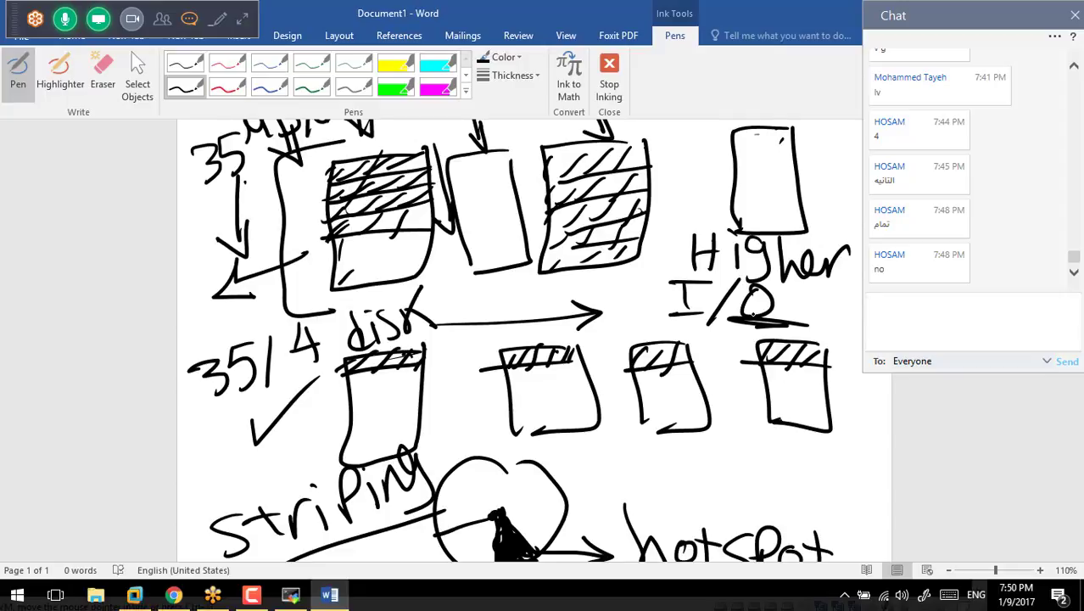
Switch to the MobaXterm terminal, clear it, and list the physical volumes with pvs and the mounted filesystems with df -h
left_click(292, 595)
key("ctrl+l")
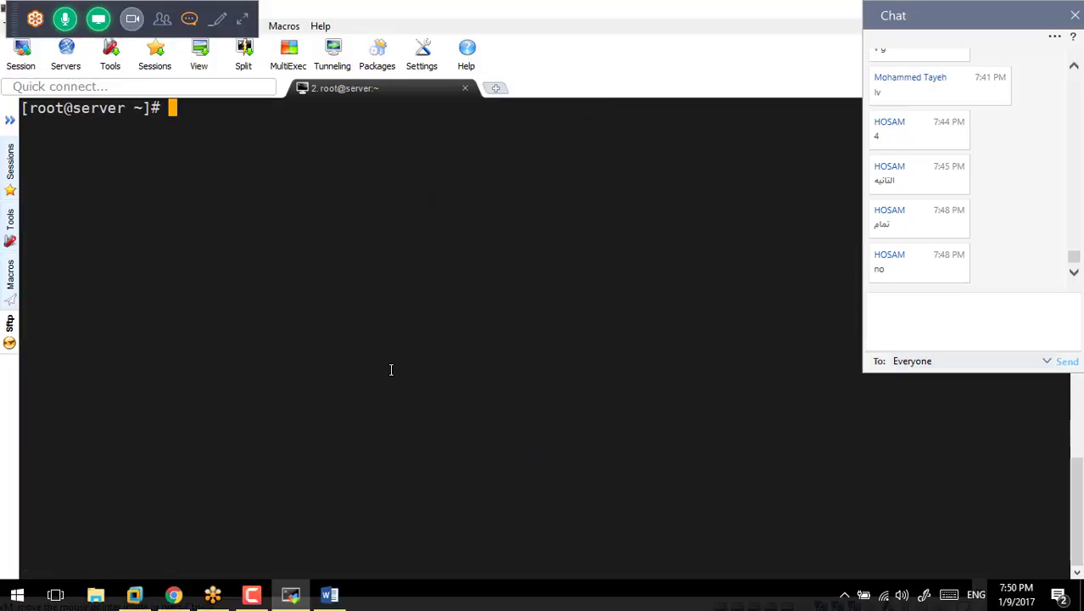
type("pvs")
key("Return")
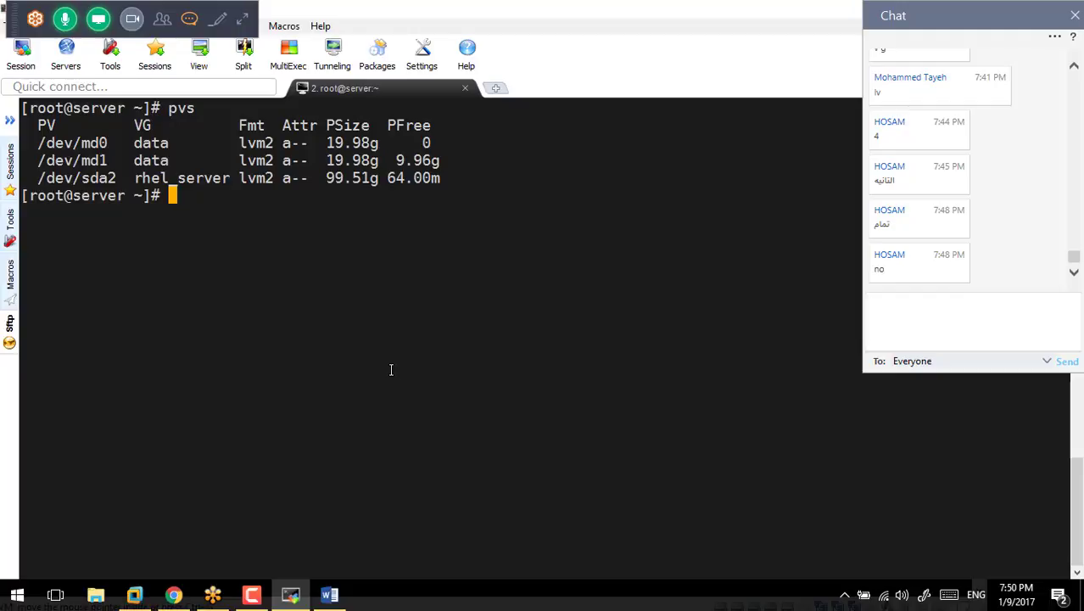
type("df -h")
key("Return")
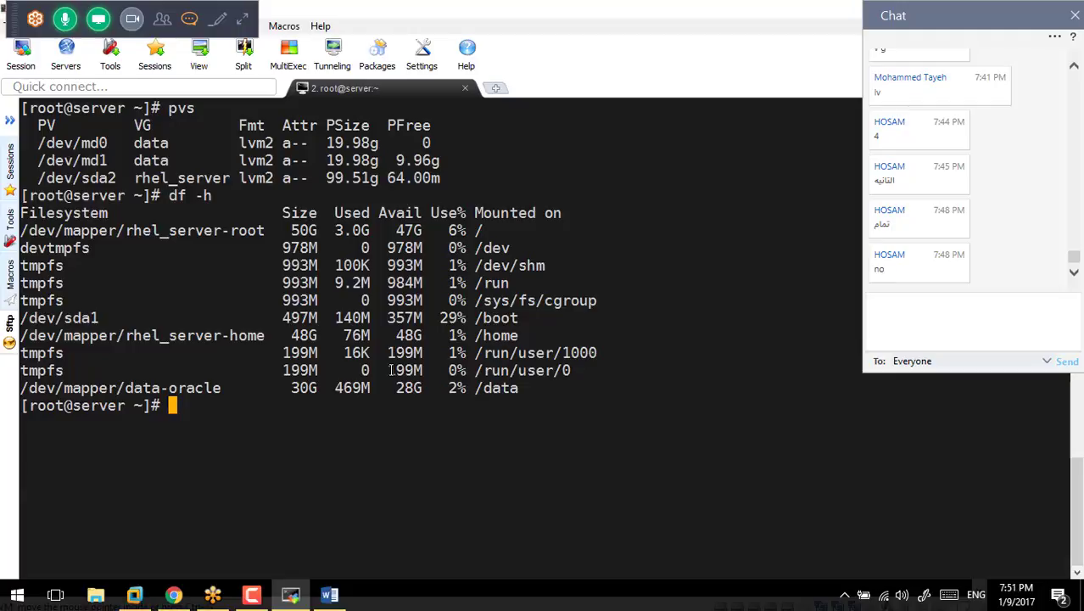
Unmount /data/ and list the logical volumes with lvs
type("umount /da")
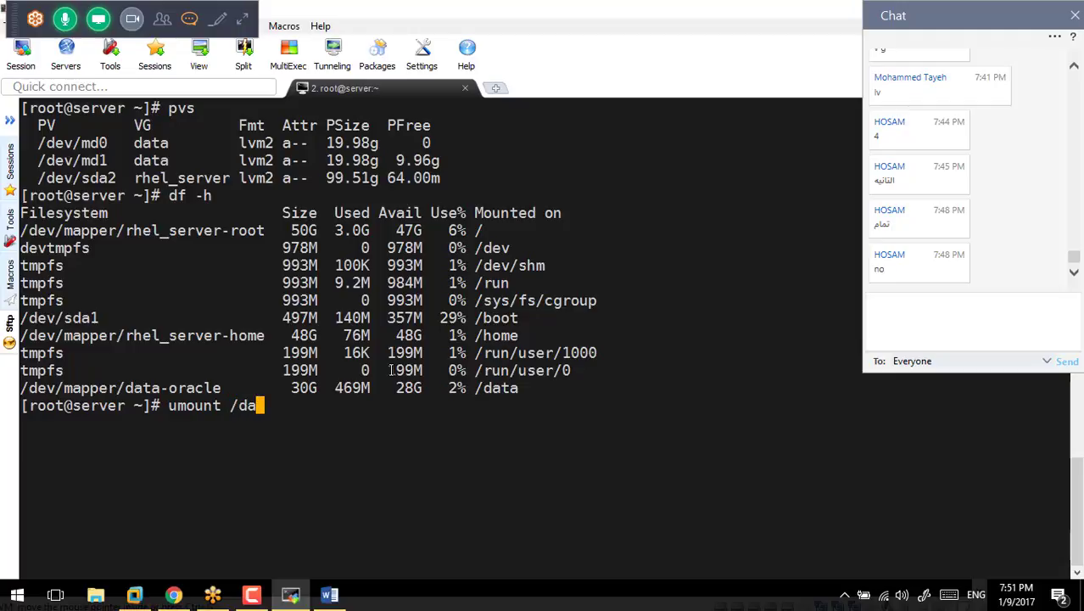
key("Tab")
key("Return")
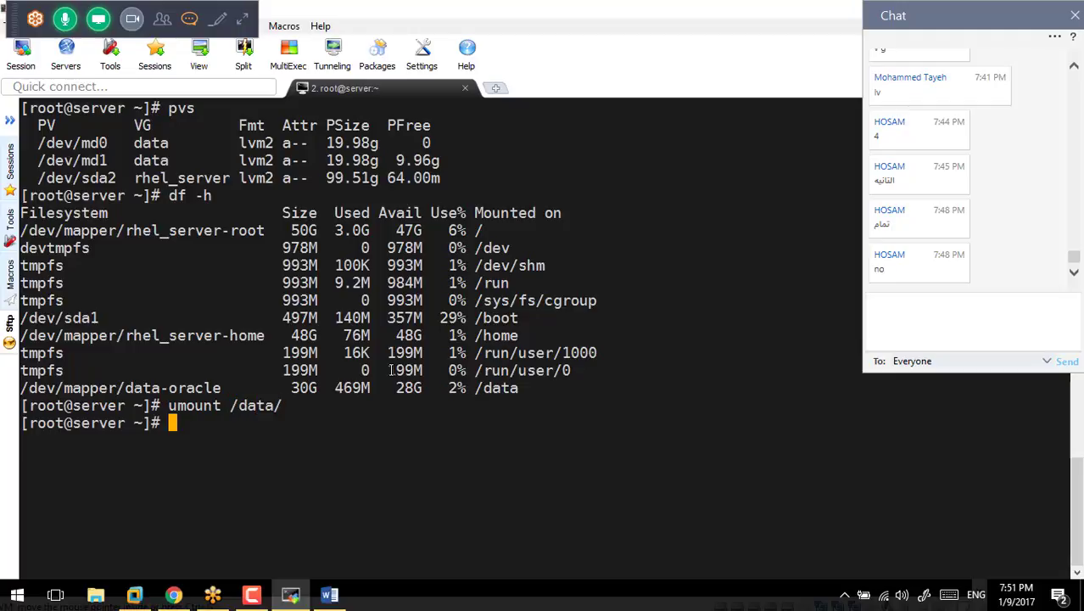
type("lvs")
key("Return")
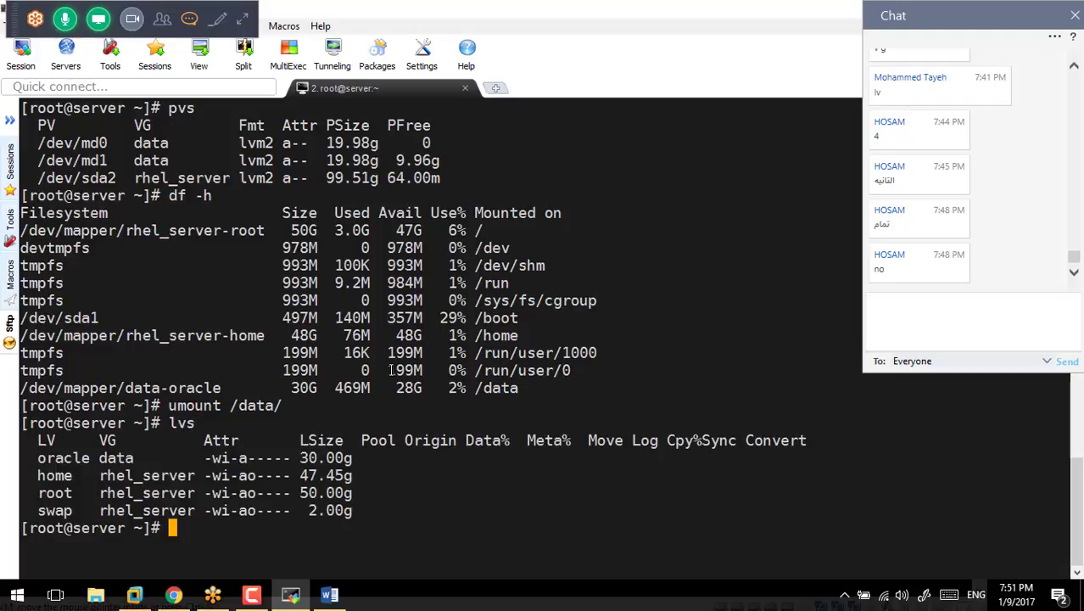
Remove the logical volume /dev/data/oracle with lvremove, answering y to the confirmation
type("lvremo")
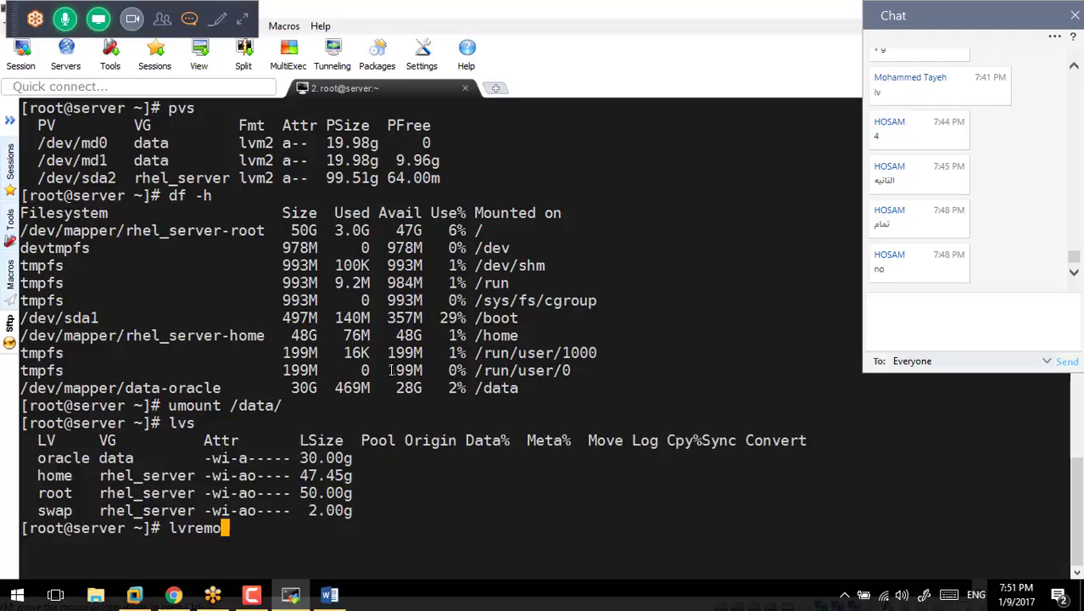
type("ve /dev/or")
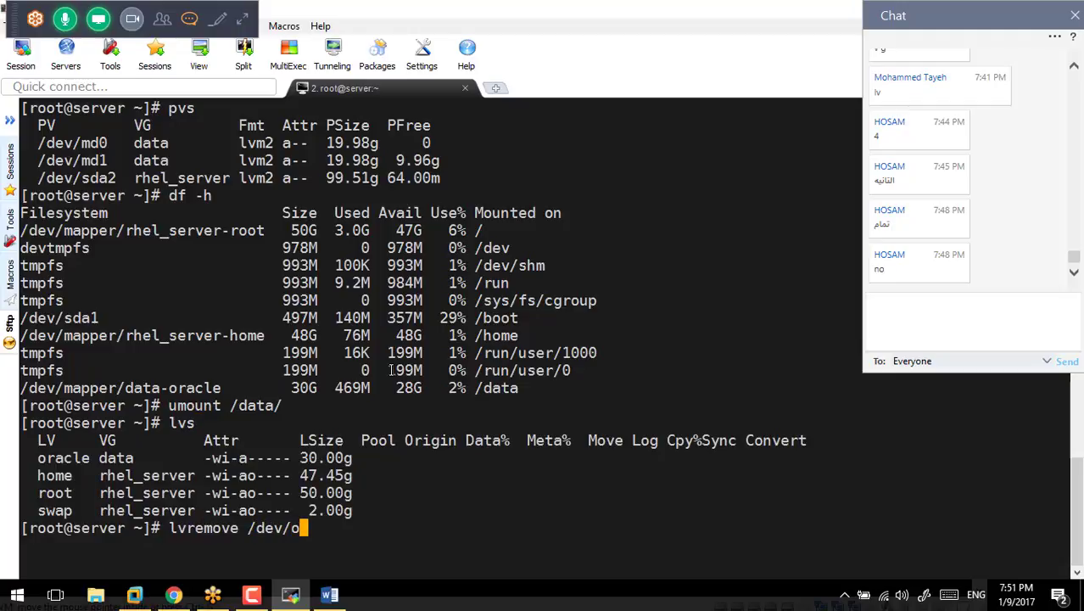
key("BackSpace")
key("BackSpace")
type("data/oracle")
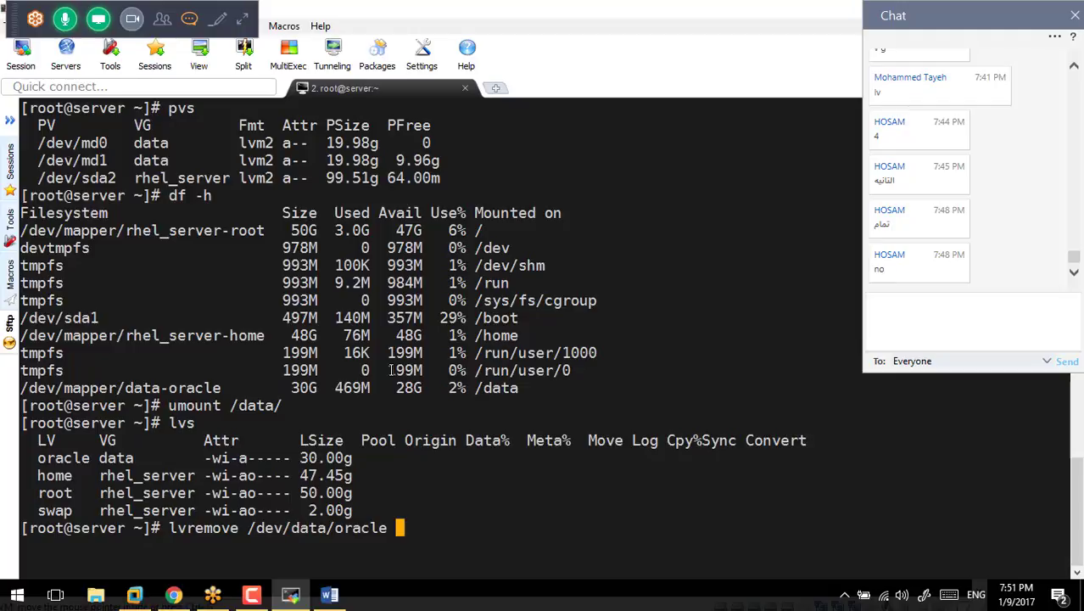
key("Return")
type("y")
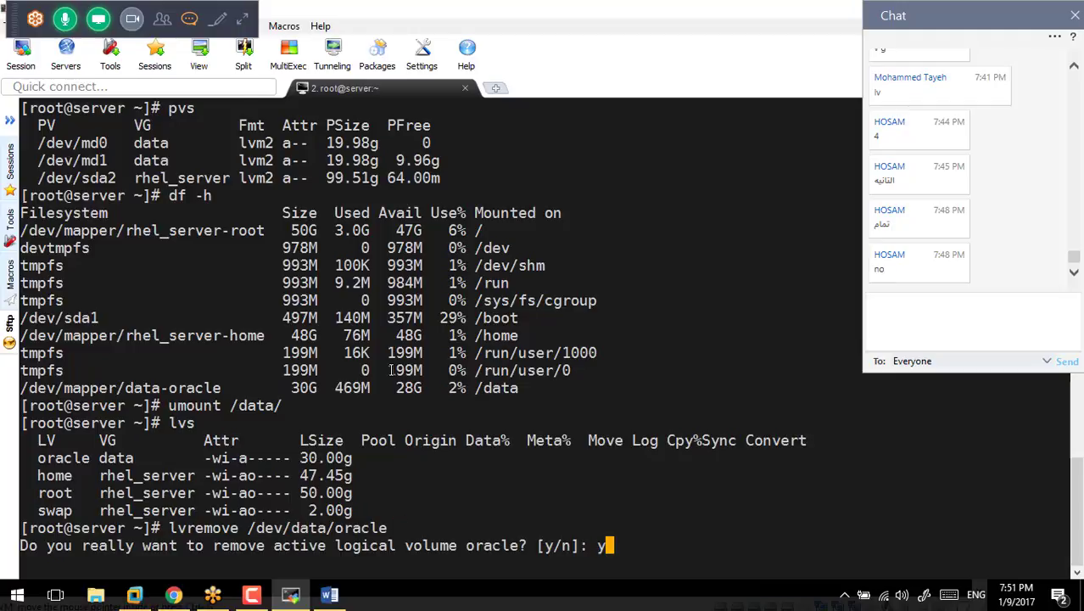
key("Return")
key("Return")
key("Return")
Remove the volume group data with vgremove
type("vgremo")
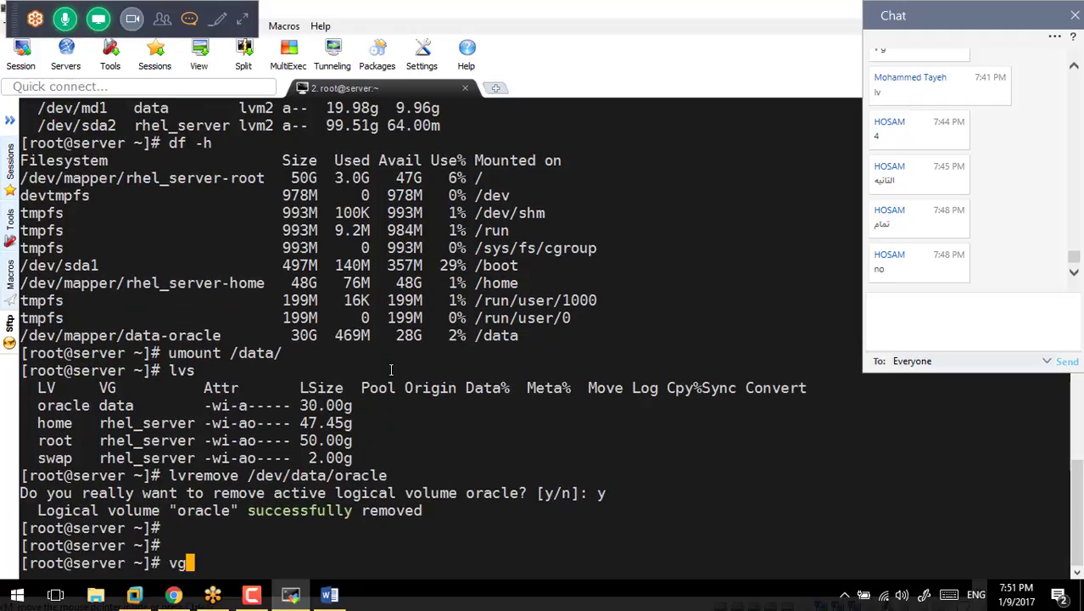
key("Tab")
key("Tab")
key("Tab")
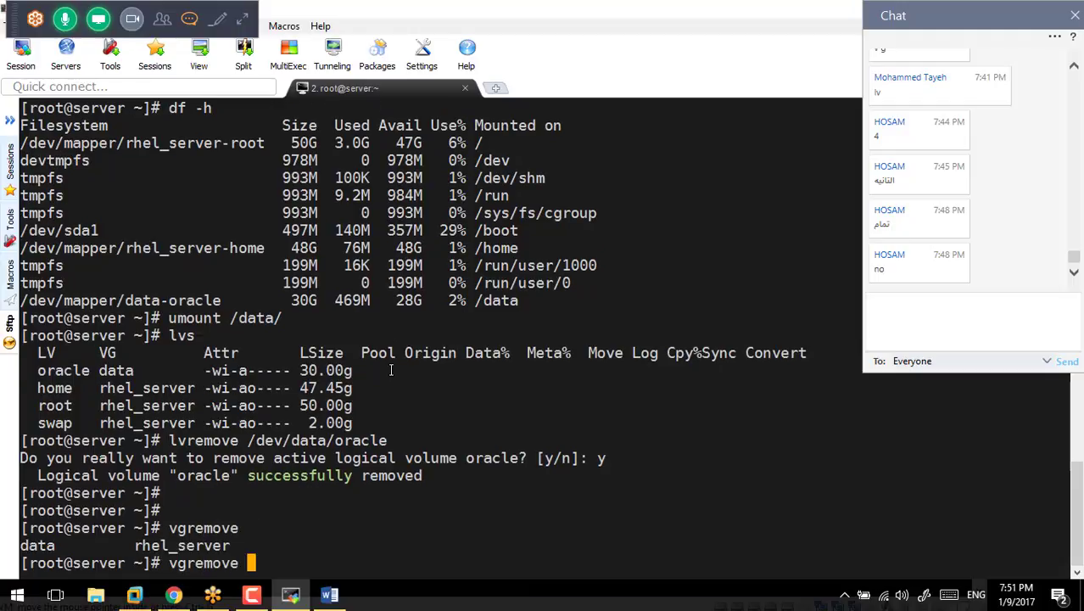
type("data")
key("Return")
key("Return")
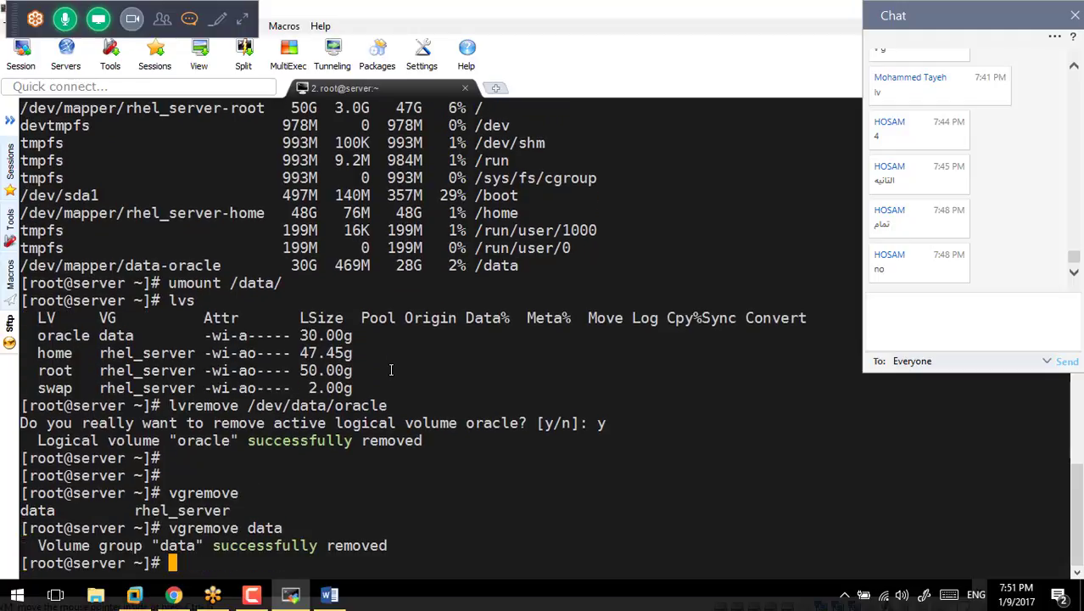
key("Return")
List the remaining volume groups with vgs
type("vgs")
key("Return")
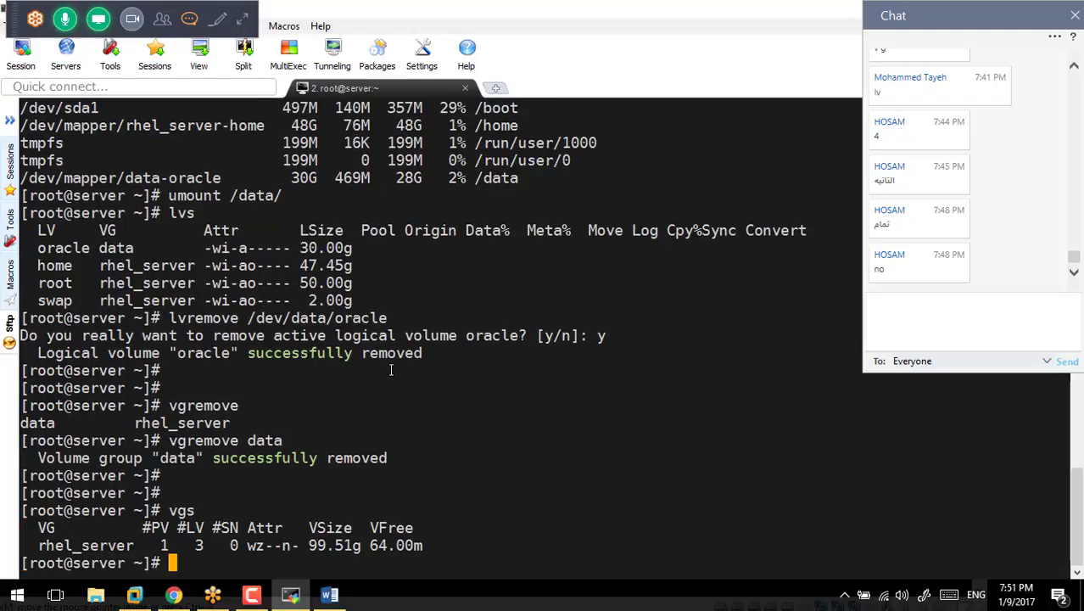
key("Return")
key("Return")
key("Return")
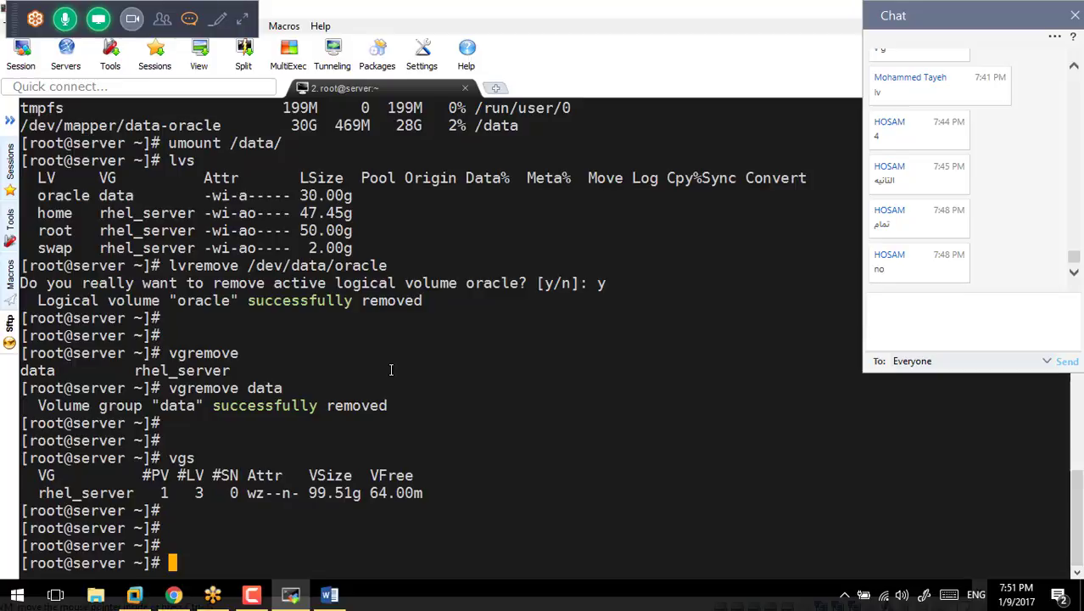
Clear the terminal and list the physical volumes with pvs
key("ctrl+l")
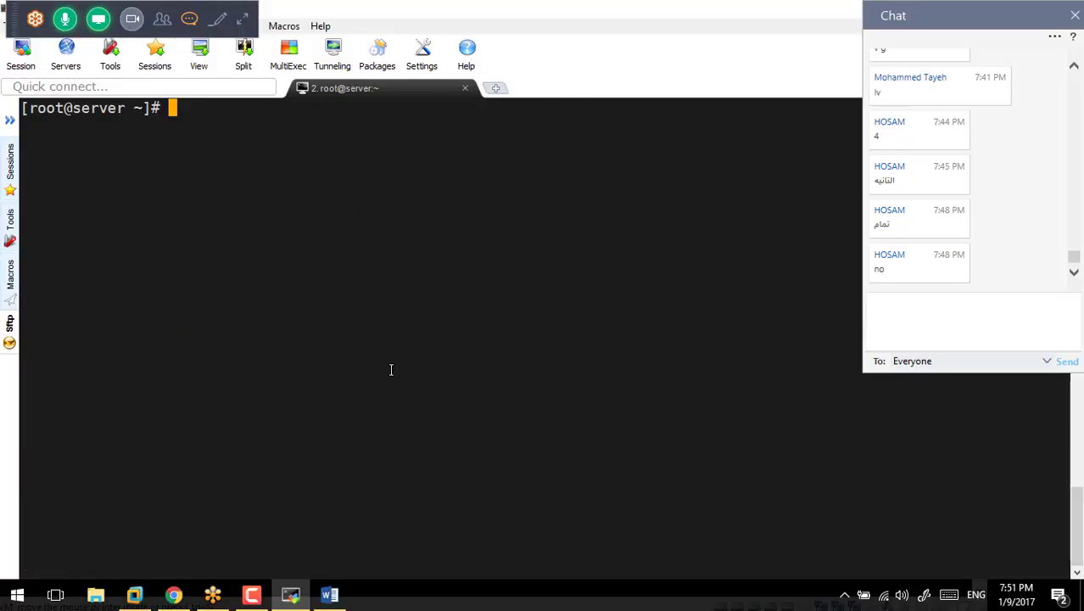
type("pvs")
key("Return")
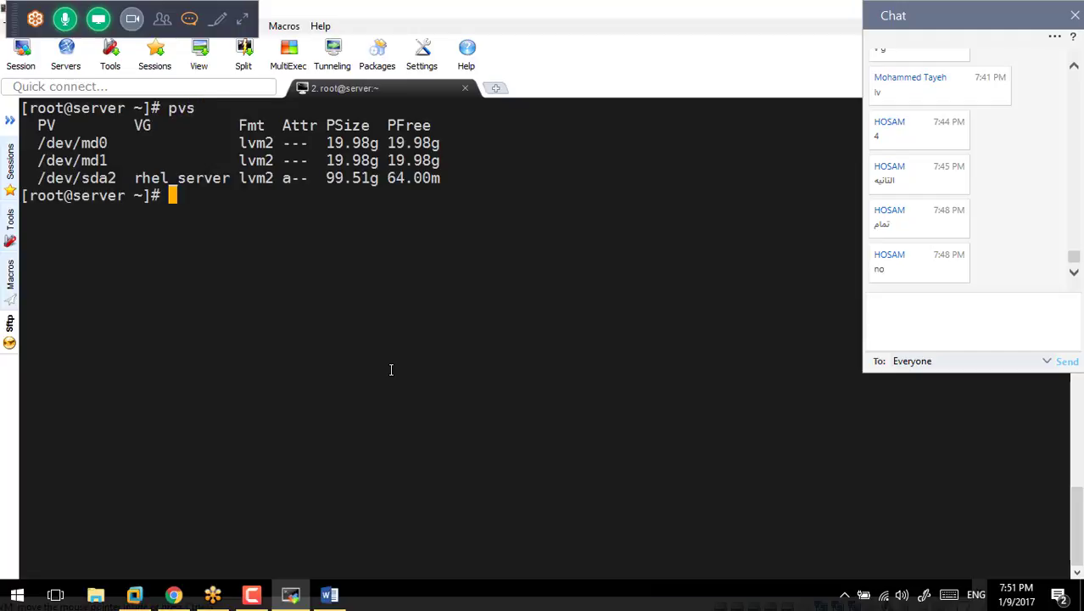
Remove the physical volume /dev/md0 with pvremove
key("Return")
type("pvr")
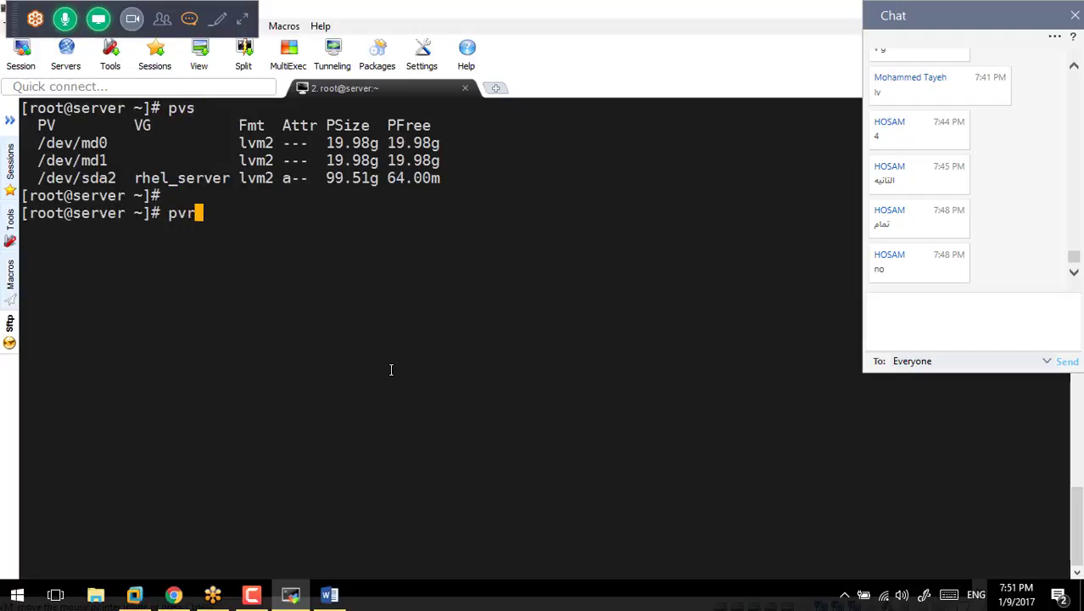
type("emove /dev/sda2 md")
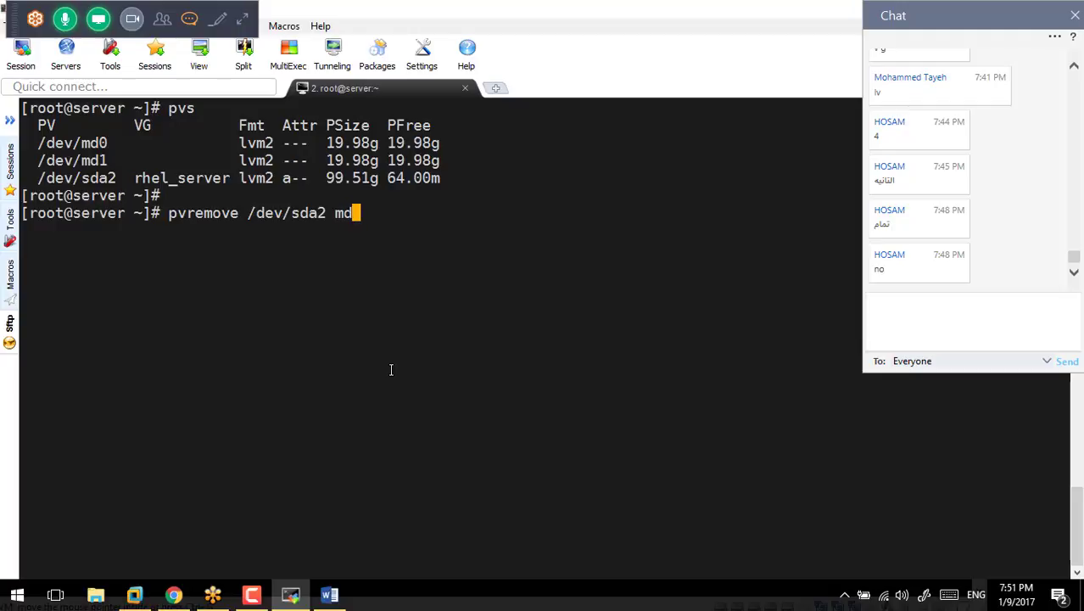
key("BackSpace")
key("BackSpace")
key("BackSpace")
key("BackSpace")
key("BackSpace")
key("BackSpace")
key("BackSpace")
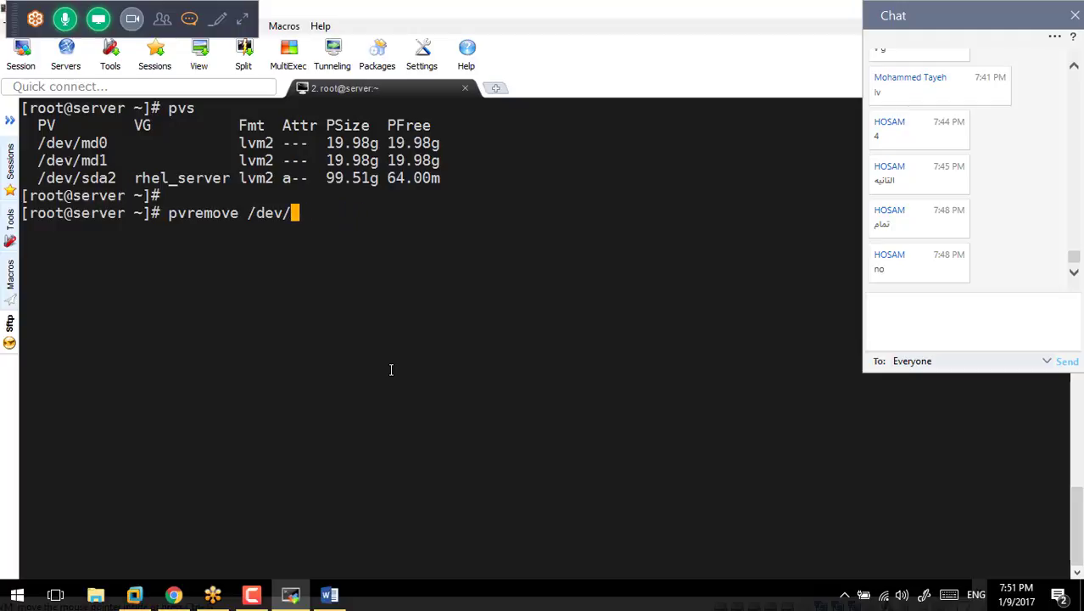
type("md0")
key("Return")
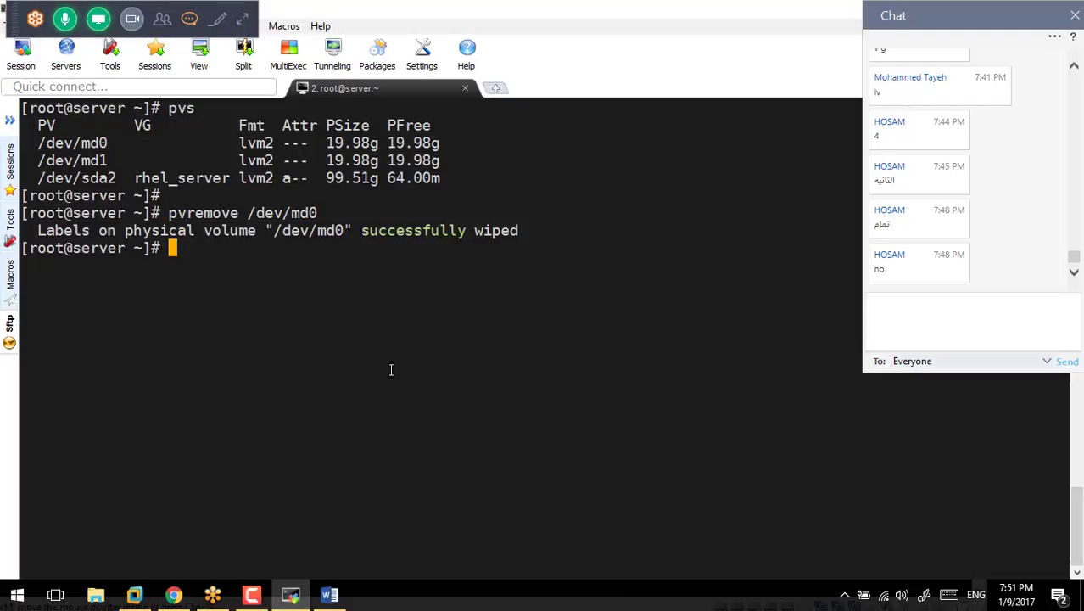
Remove the physical volume /dev/md1 with pvremove and list the remaining physical volumes with pvs
key("Up")
key("BackSpace")
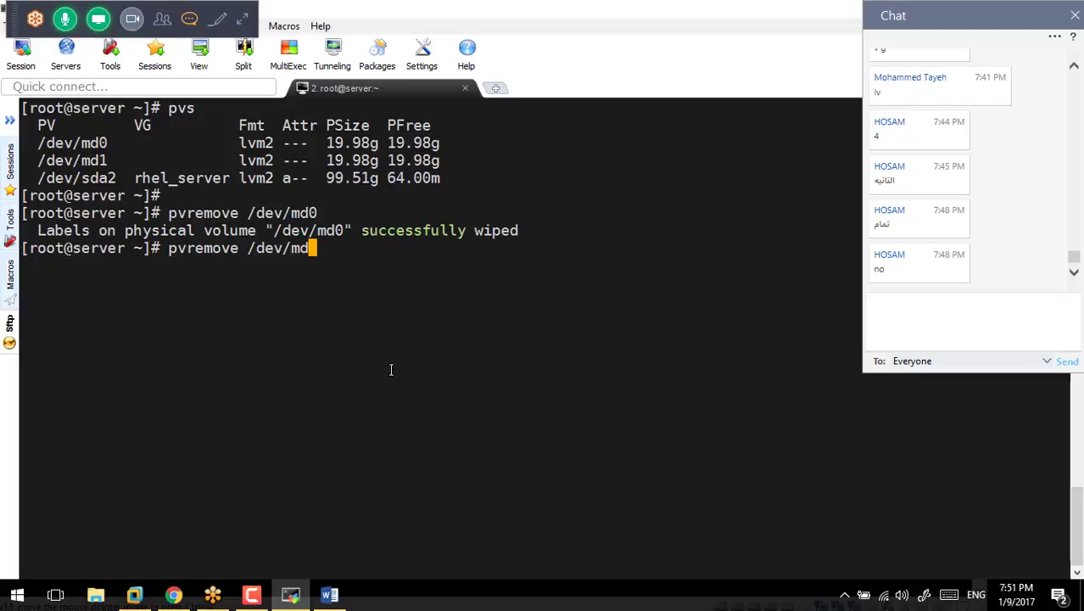
type("1")
key("Return")
type("pvs")
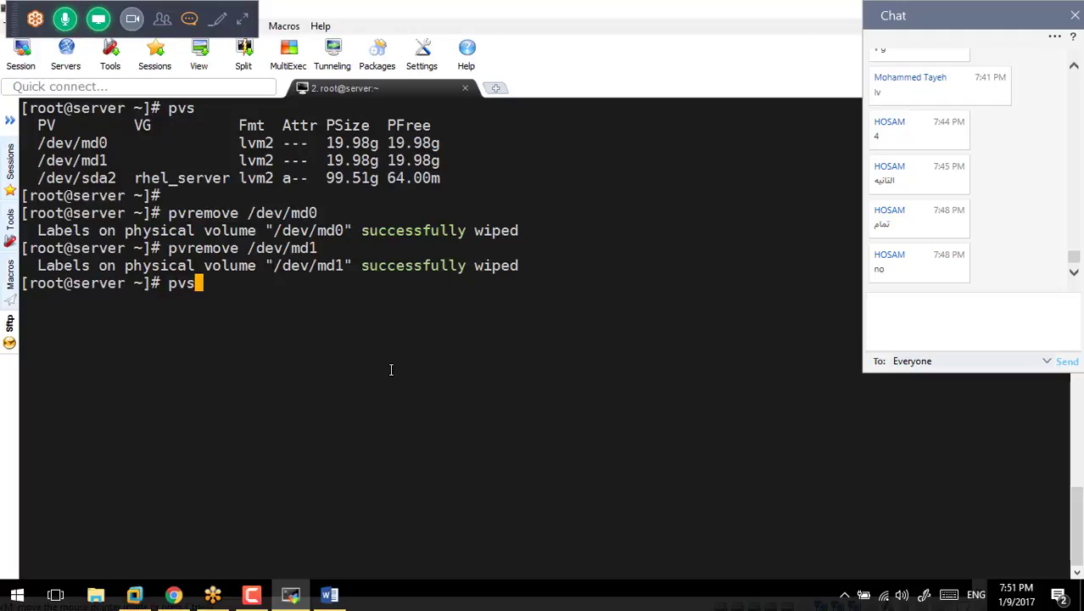
key("Return")
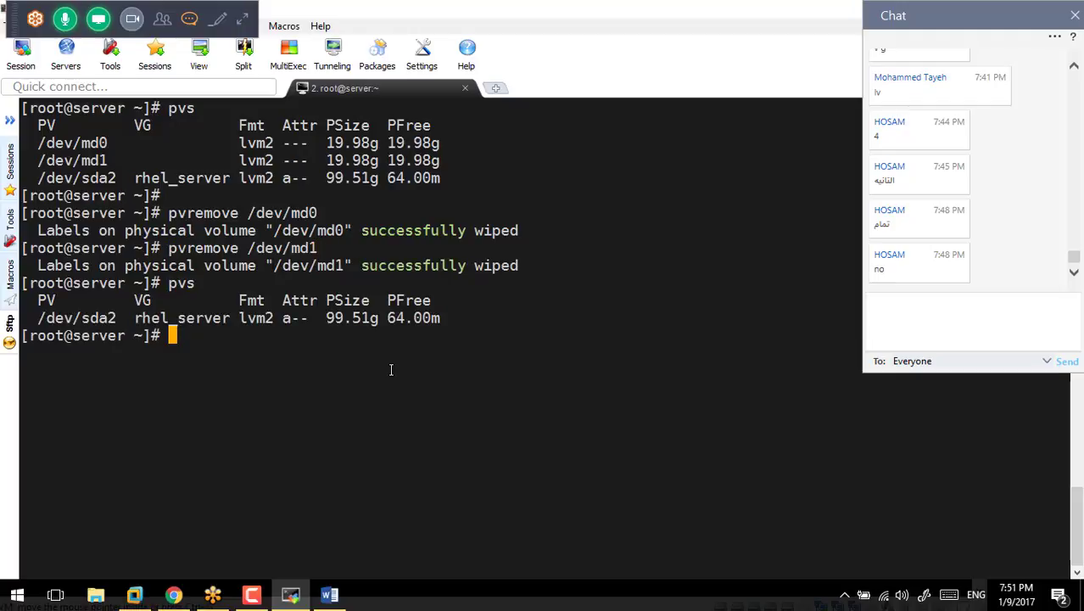
Clear the terminal and show the software RAID status from /proc/mdstat with cat
type("md")
key("BackSpace")
key("BackSpace")
type("c")
key("ctrl+l")
type("at /")
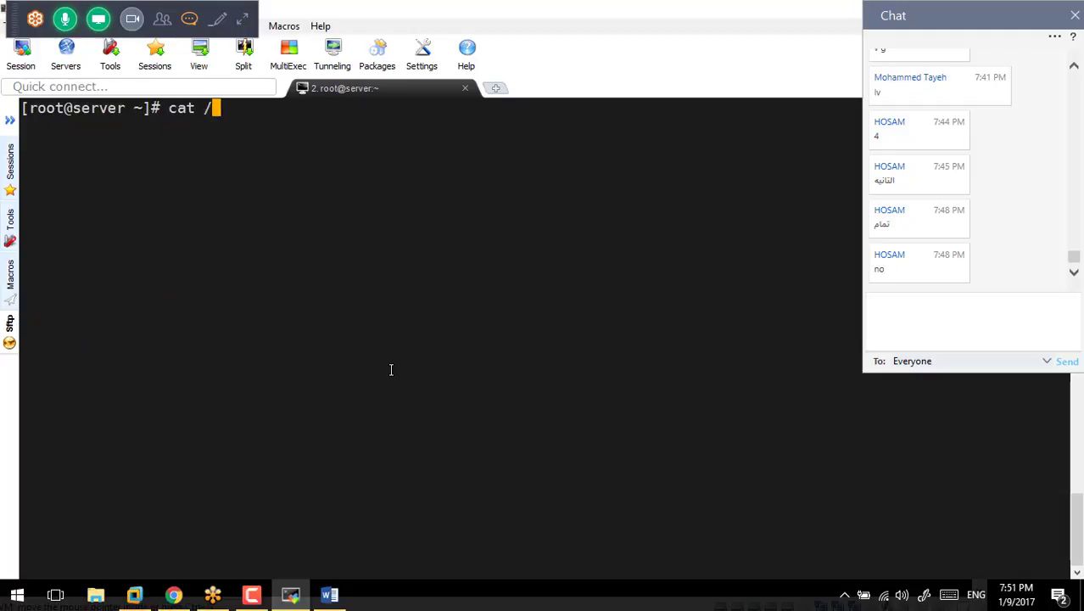
type("proc/mds")
key("Tab")
key("Return")
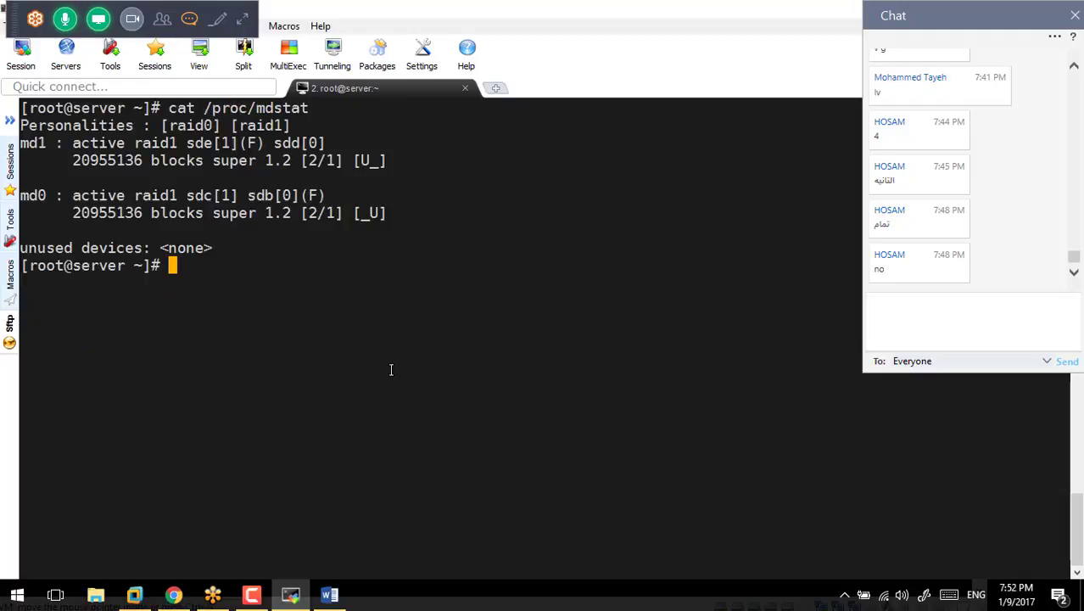
Stop the RAID arrays /dev/md0 and /dev/md1 one after the other with mdadm --stop
type("mdadm --stop /")
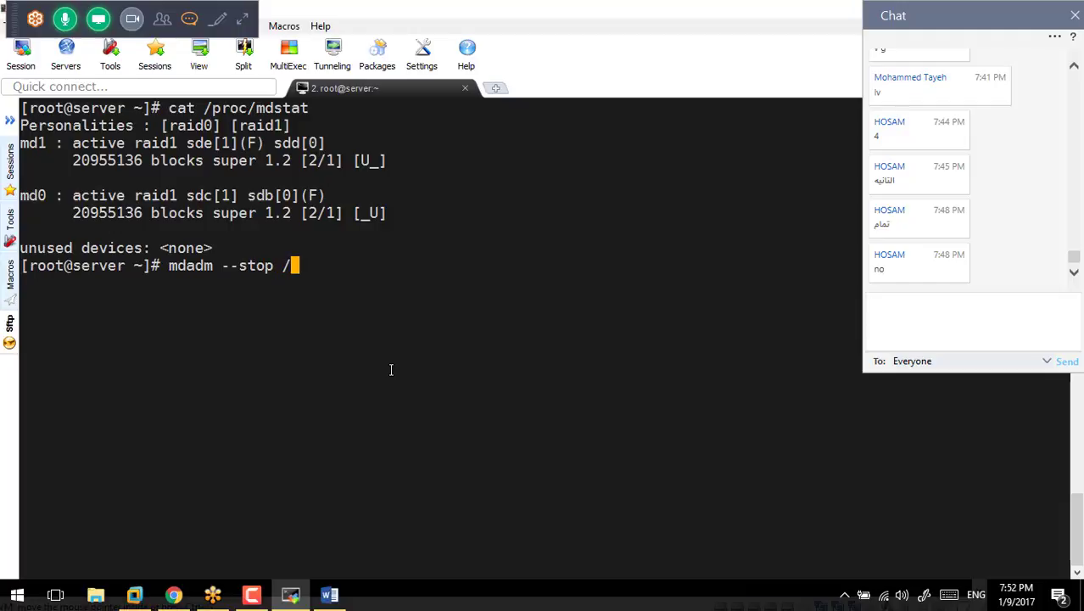
type("dev/md0")
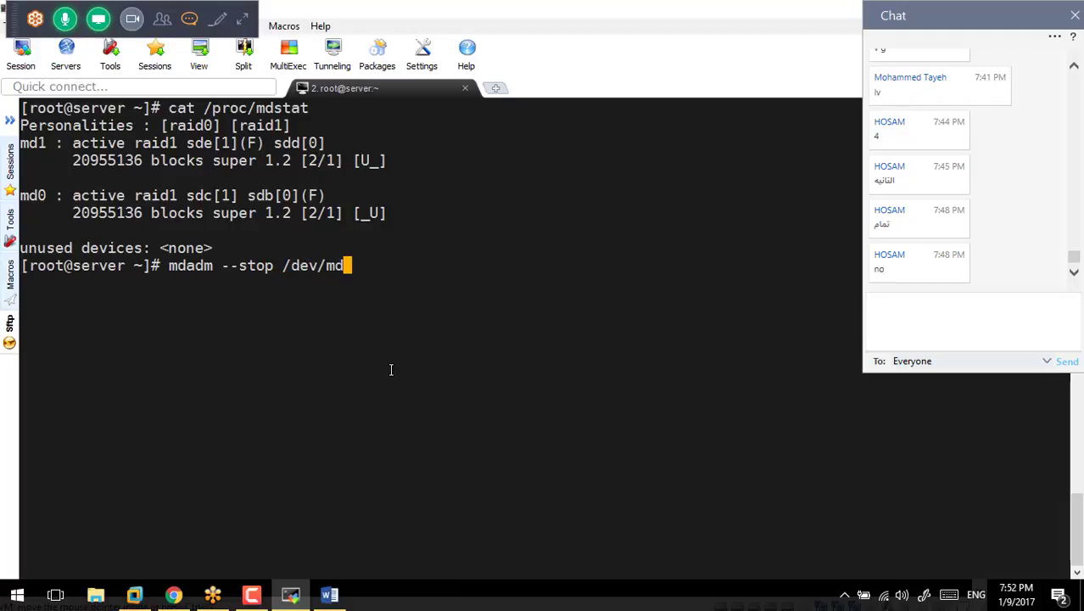
key("Return")
key("Up")
key("BackSpace")
key("BackSpace")
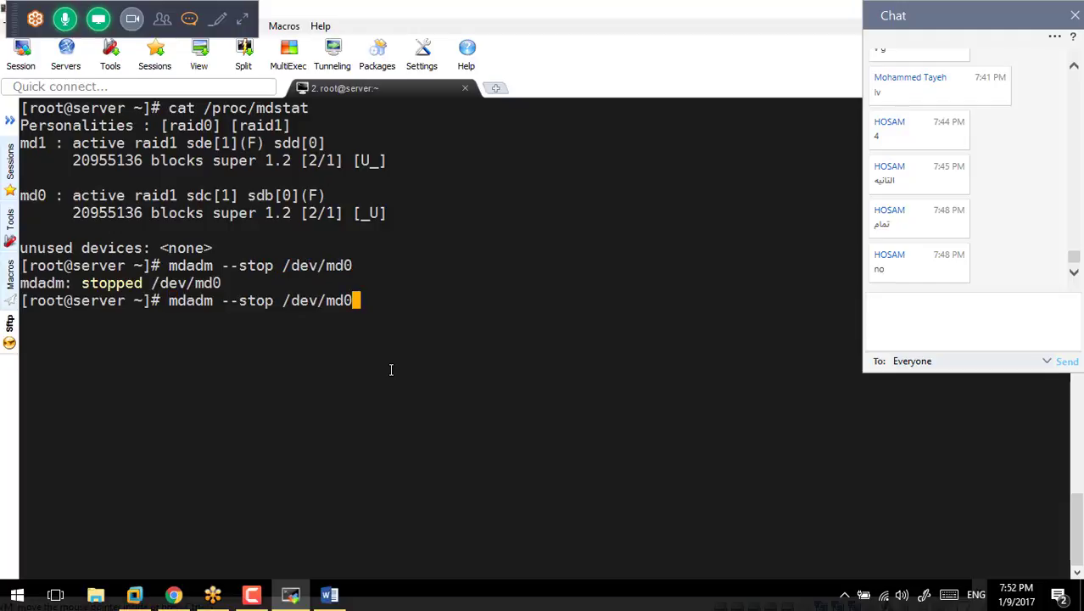
type("1")
key("Return")
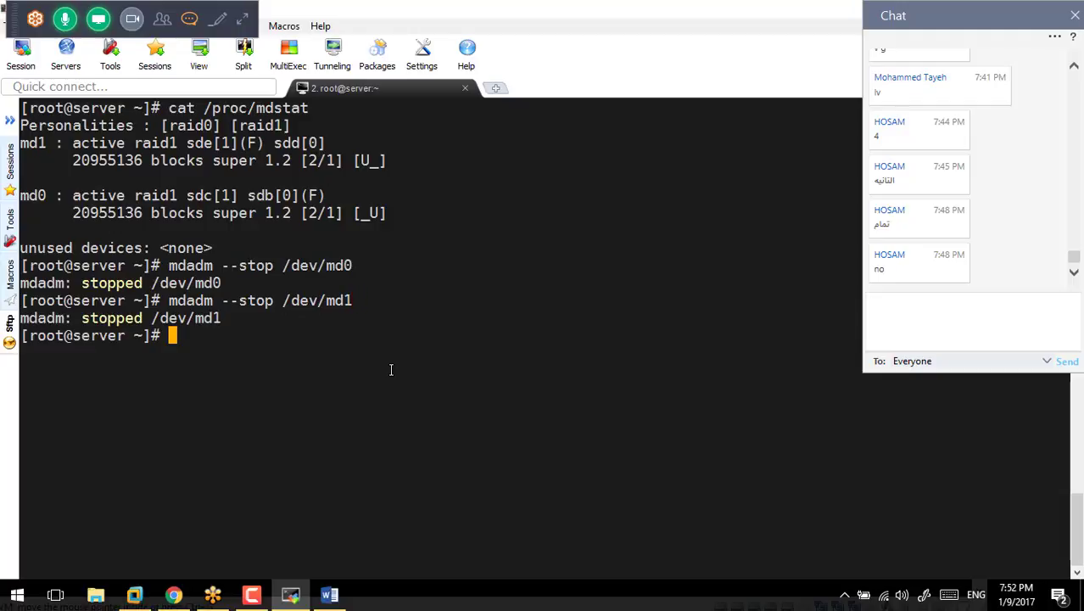
Open the mdadm manual page and search it for zero until reaching the --zero-superblock option's description
type("man mdam")
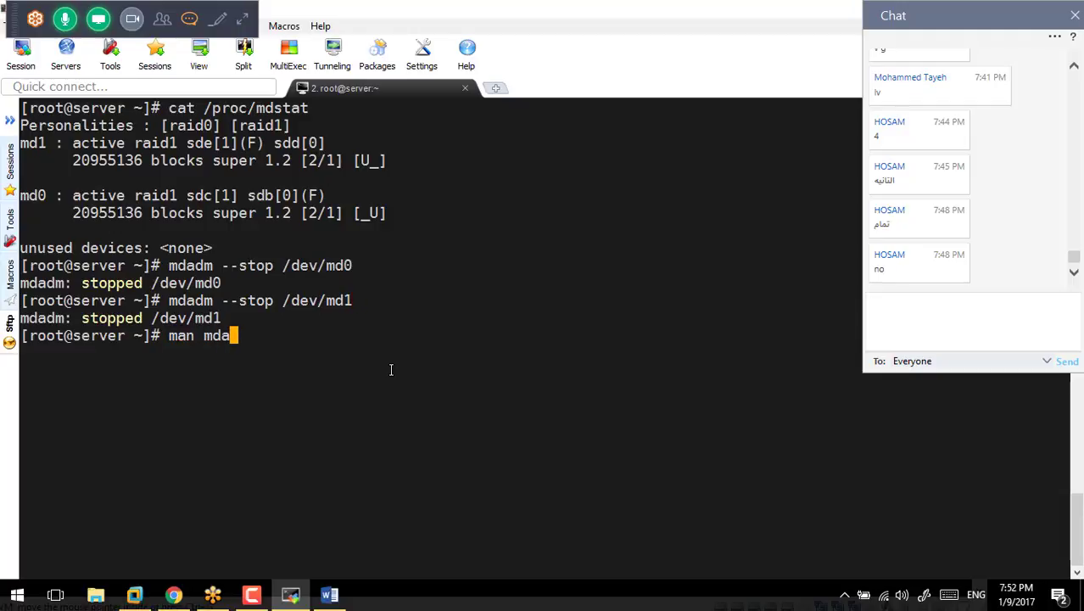
key("Return")
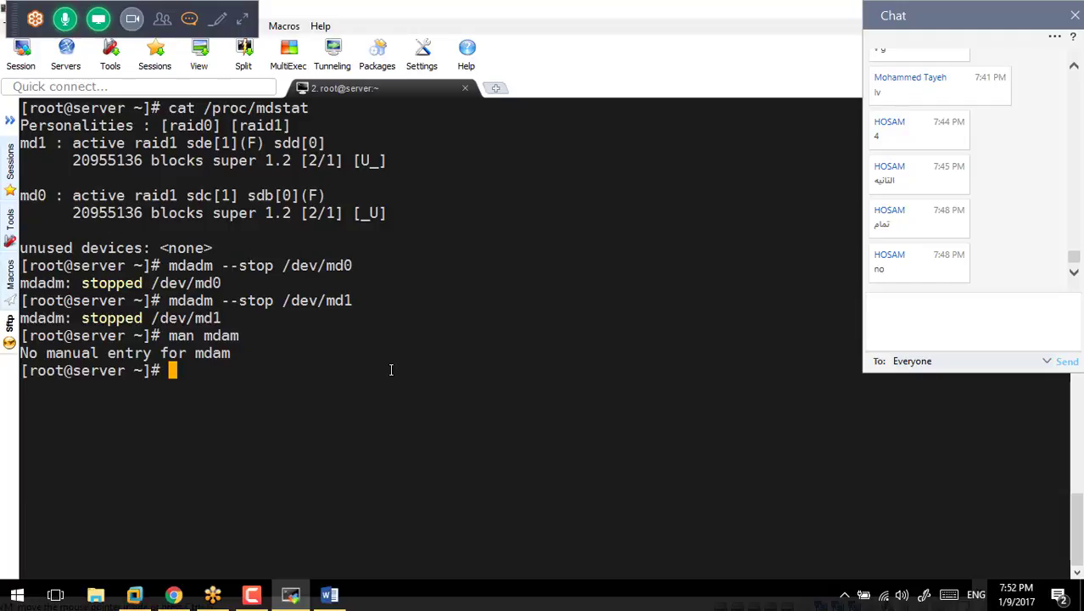
key("Up")
key("BackSpace")
type("dm")
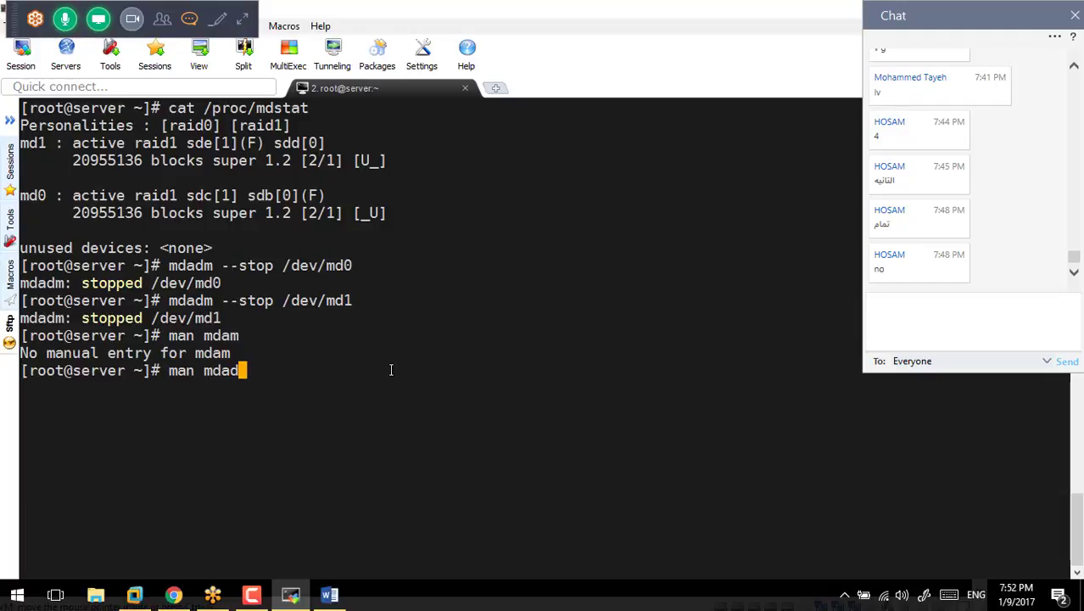
key("Return")
type("/failure")
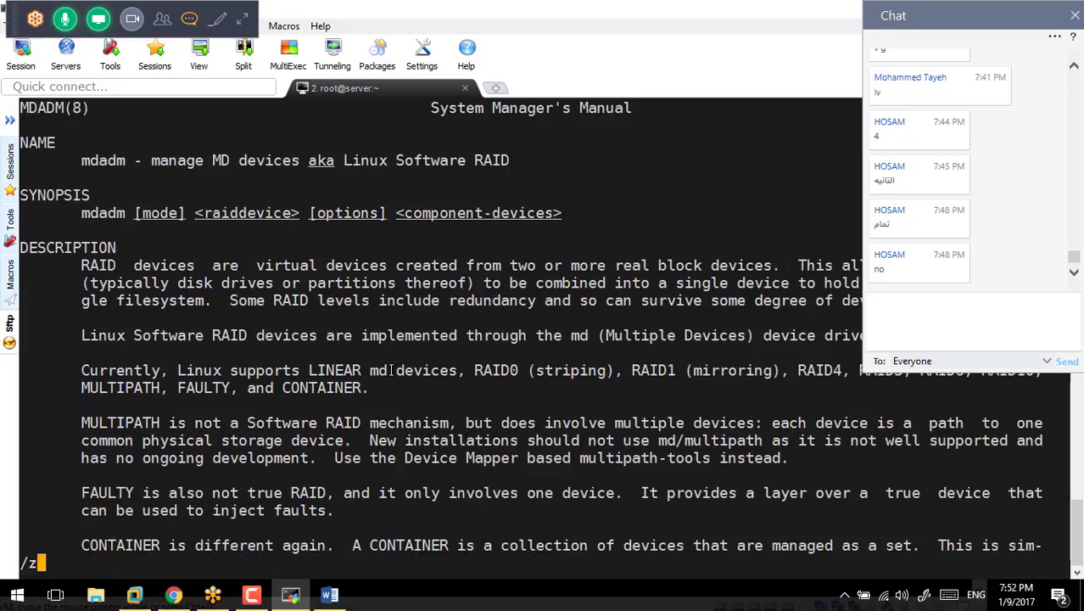
key("Return")
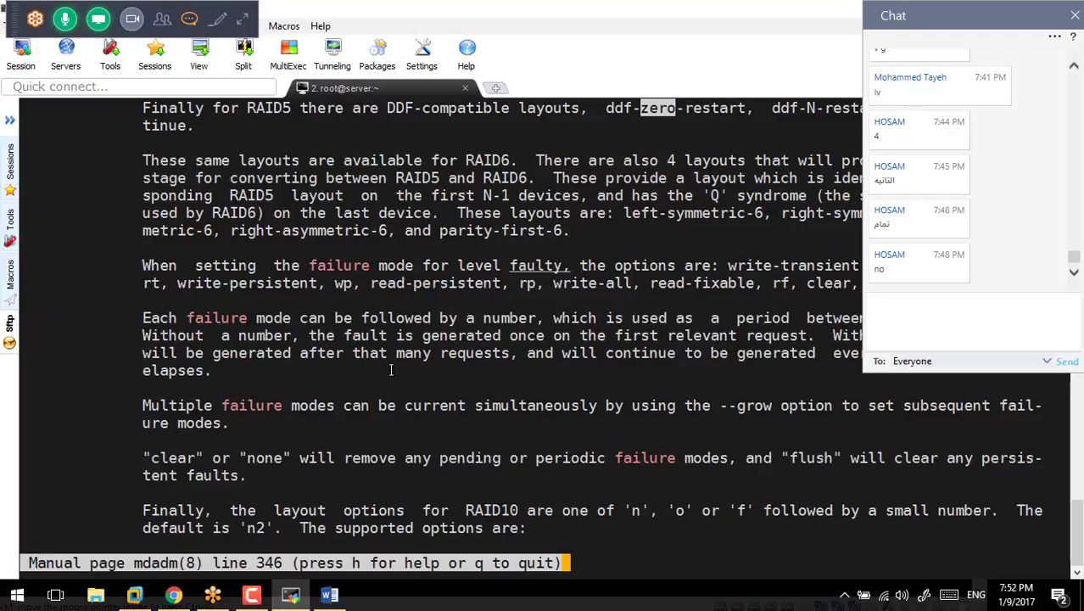
key("n")
key("n")
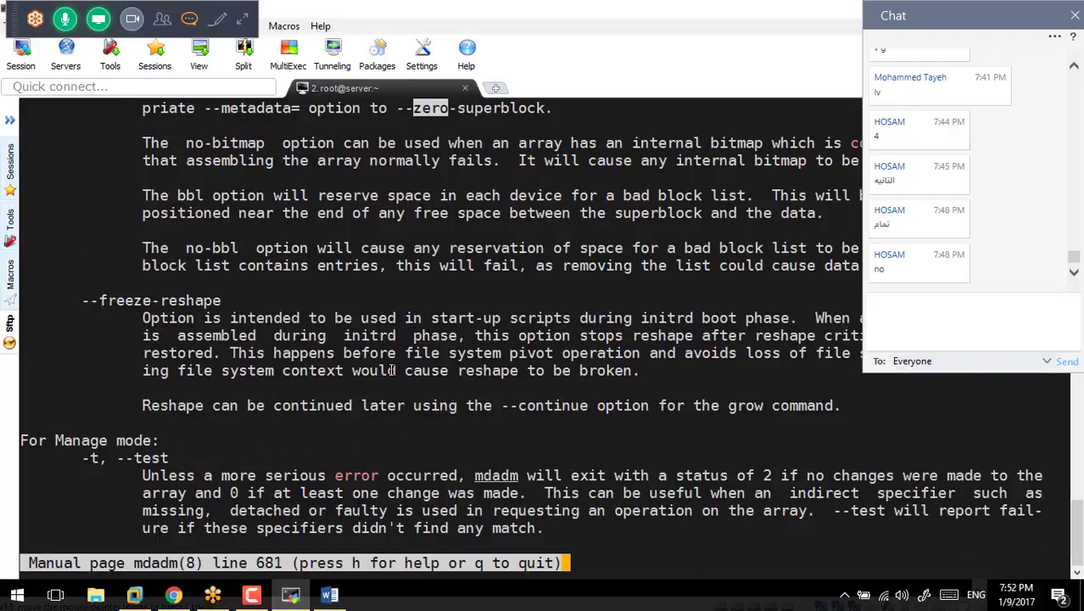
key("n")
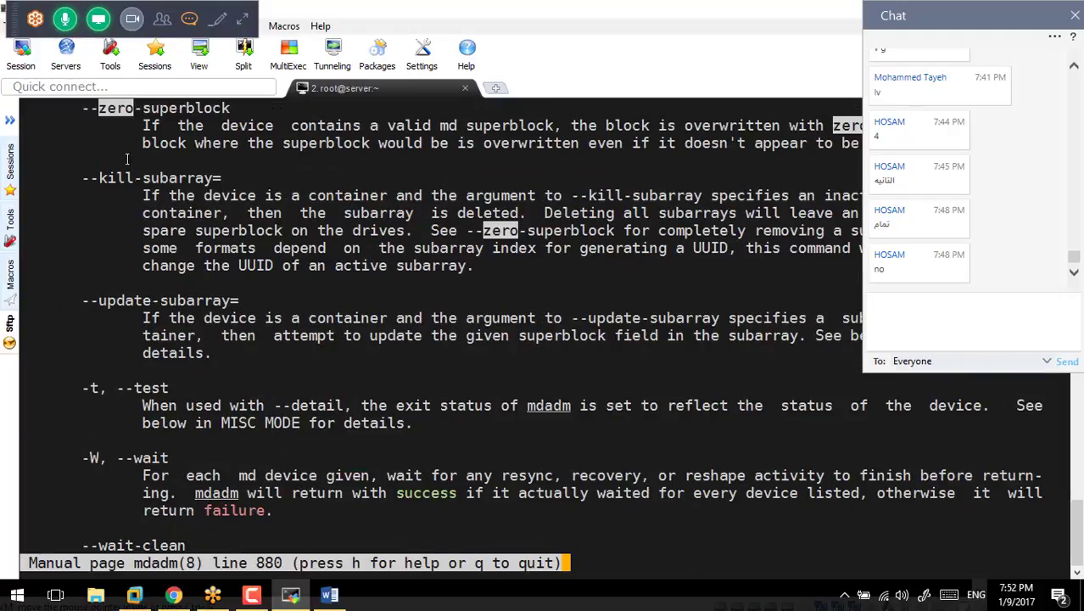
Copy the option name --zero-superblock from the manual page and quit the manual
left_click_drag(86, 109, 227, 108)
key("ctrl+c")
type("q")
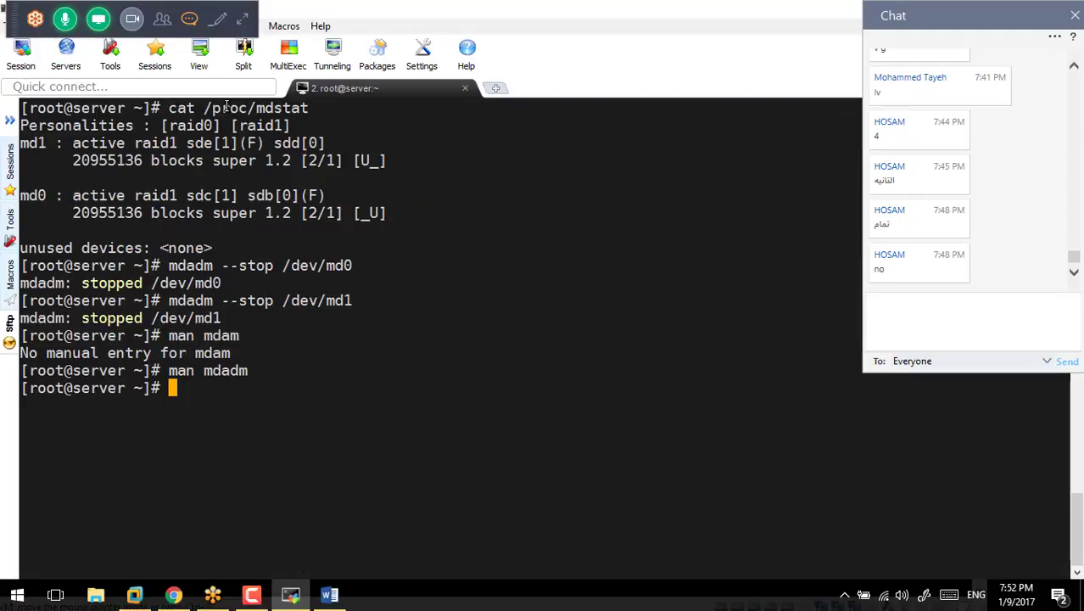
Run mdadm --zero-superblock on /dev/sdb, /dev/sdc, /dev/sde and /dev/sdf, using the copied option name
type("mdadm")
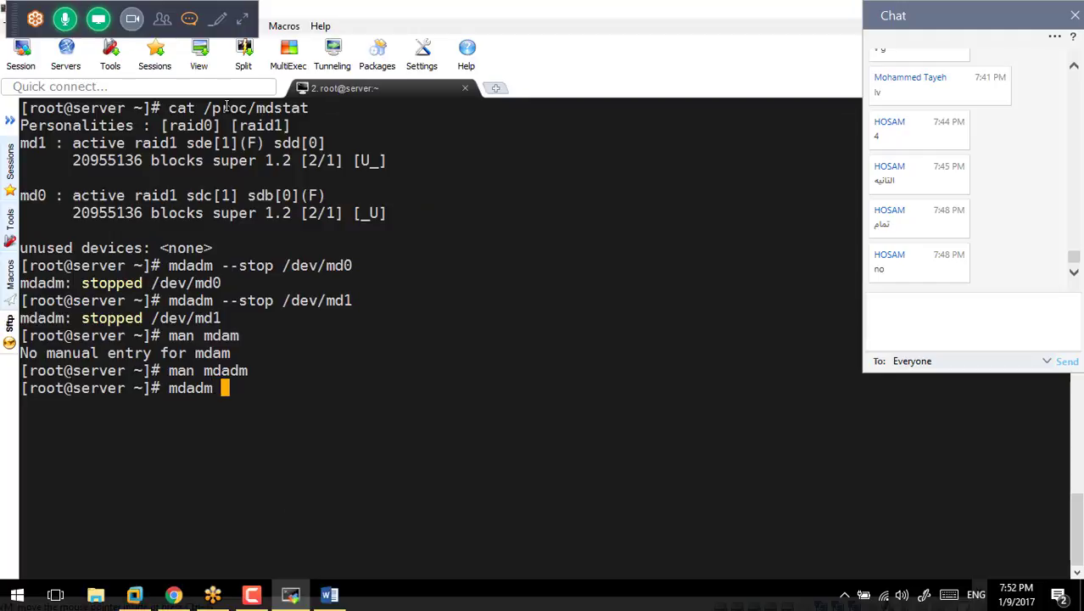
right_click(227, 107)
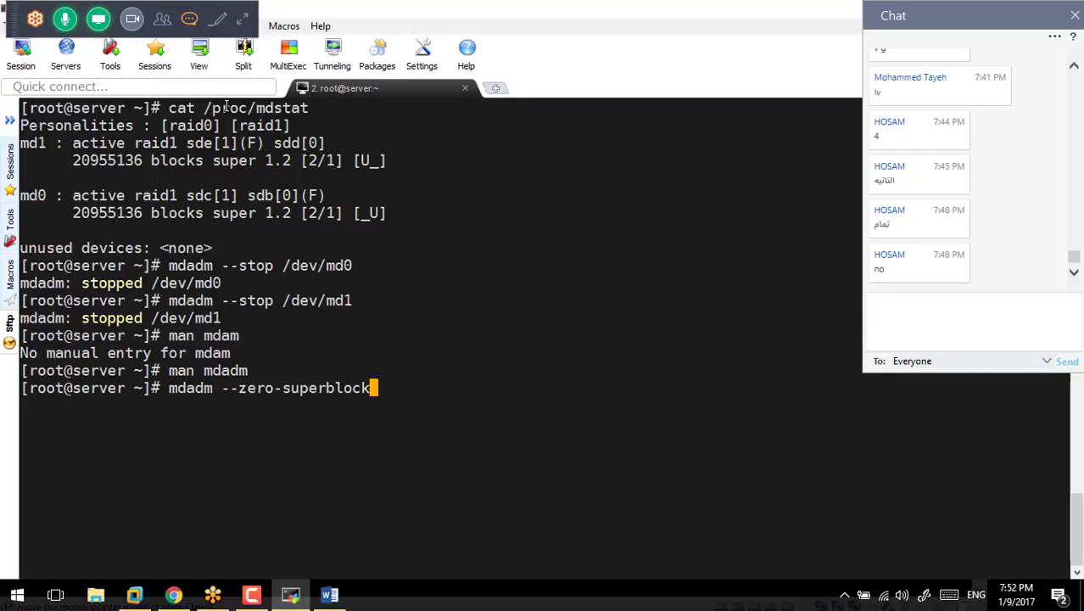
type("/dev/")
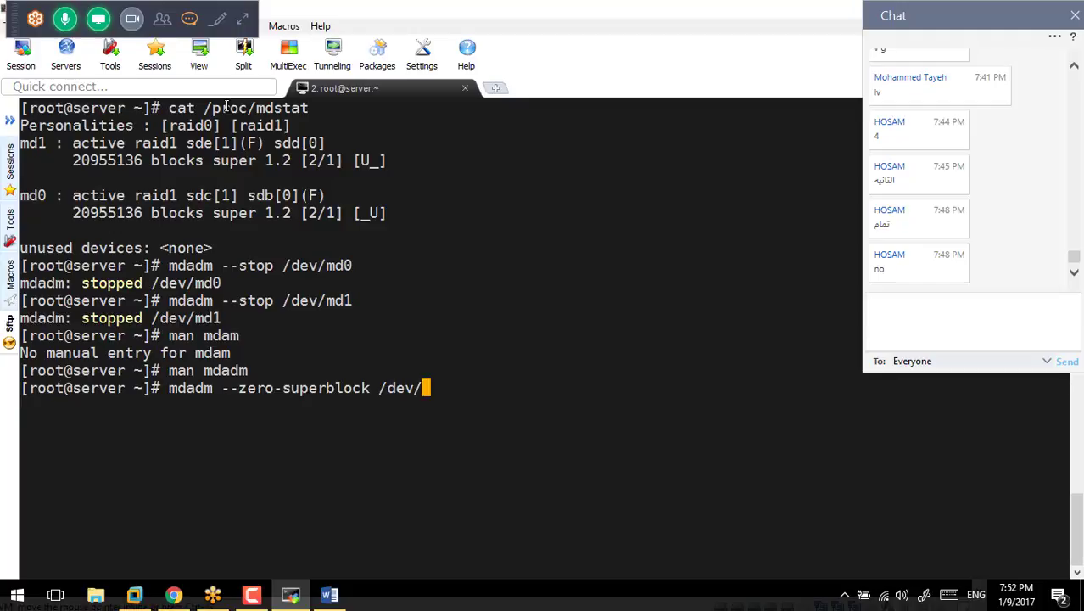
type("sdb /d")
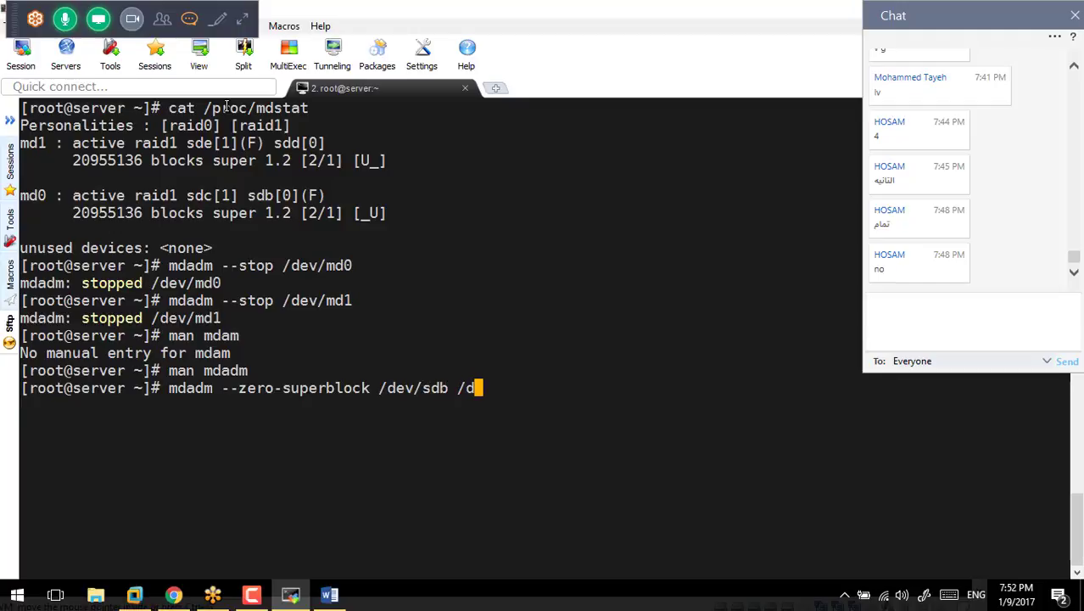
type("ev/sdc")
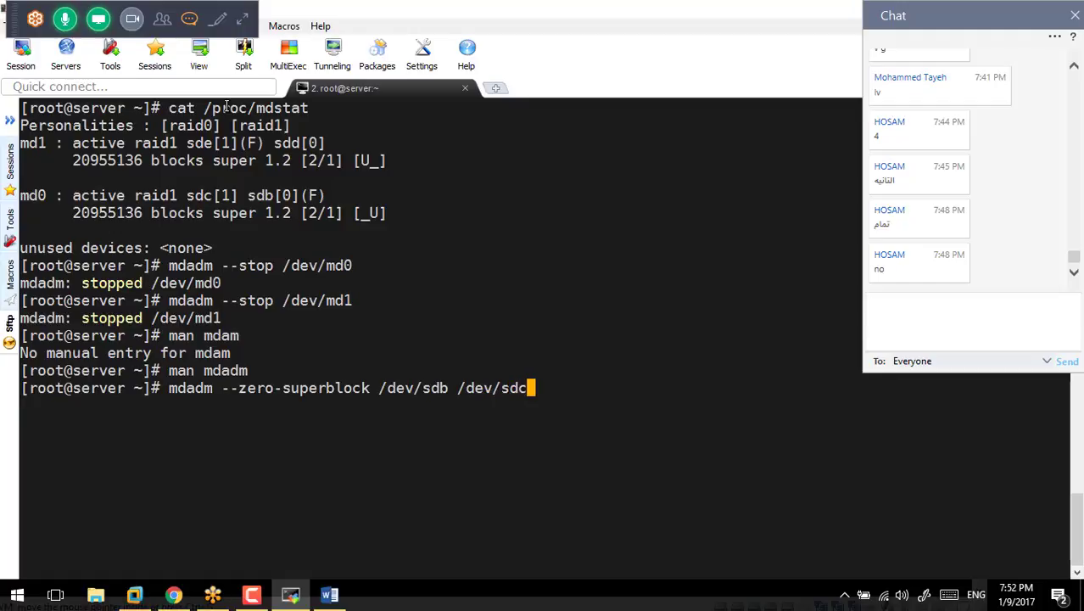
type(" /dev/")
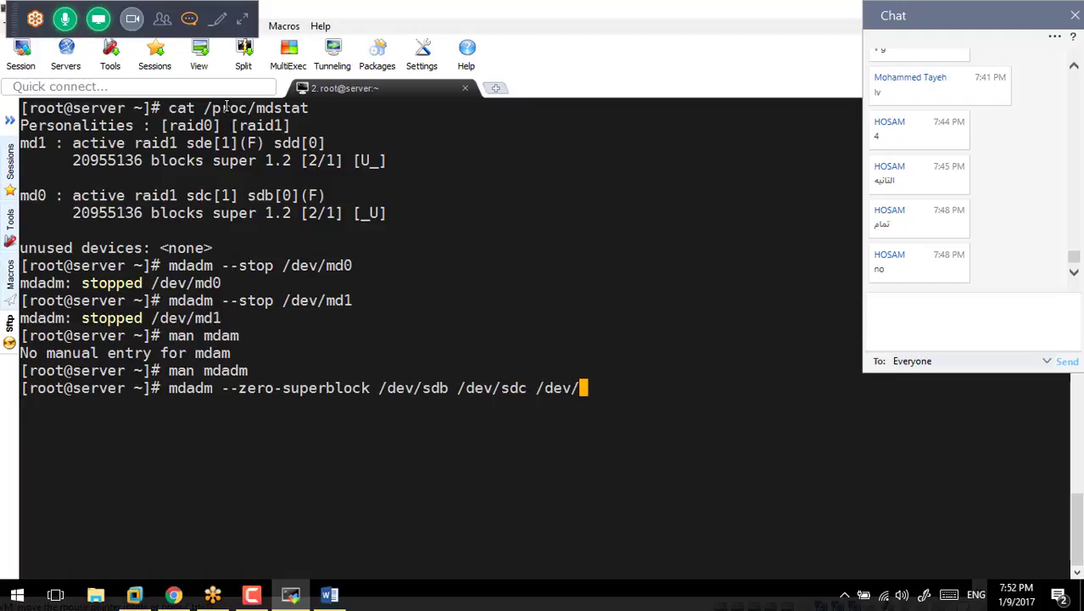
type("sde /dev/")
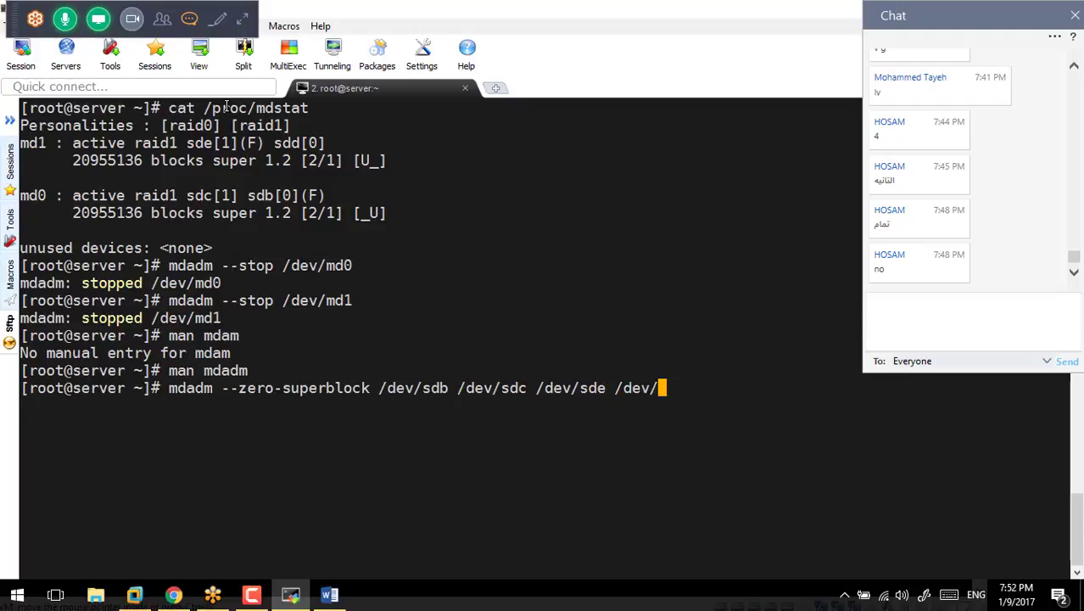
type("sdf")
key("Return")
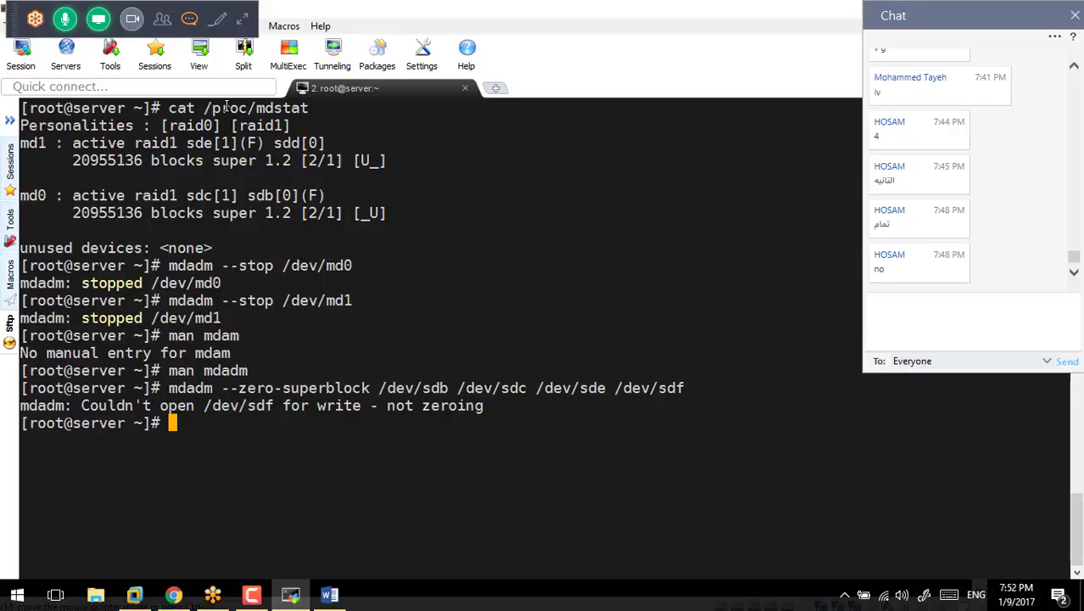
Rerun the mdadm --zero-superblock command with /dev/sdd in place of /dev/sdf
key("Up")
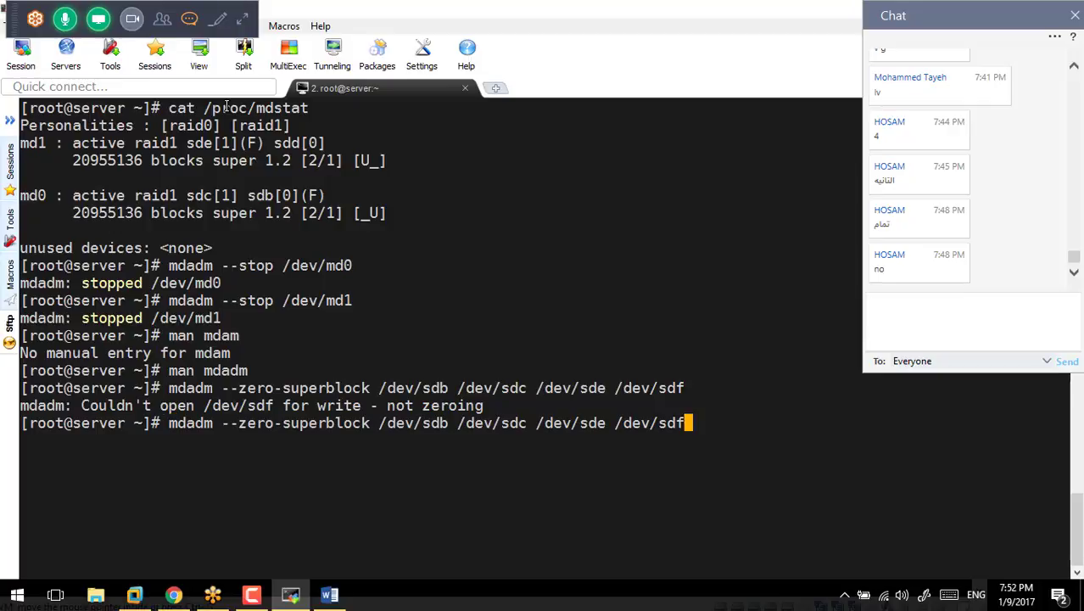
key("Left")
key("ctrl+Left")
key("ctrl+Left")
key("ctrl+Left")
key("ctrl+Left")
key("Right")
key("Right")
key("Right")
key("Right")
key("Right")
key("Right")
key("End")
key("BackSpace")
type("d")
double_click(297, 142)
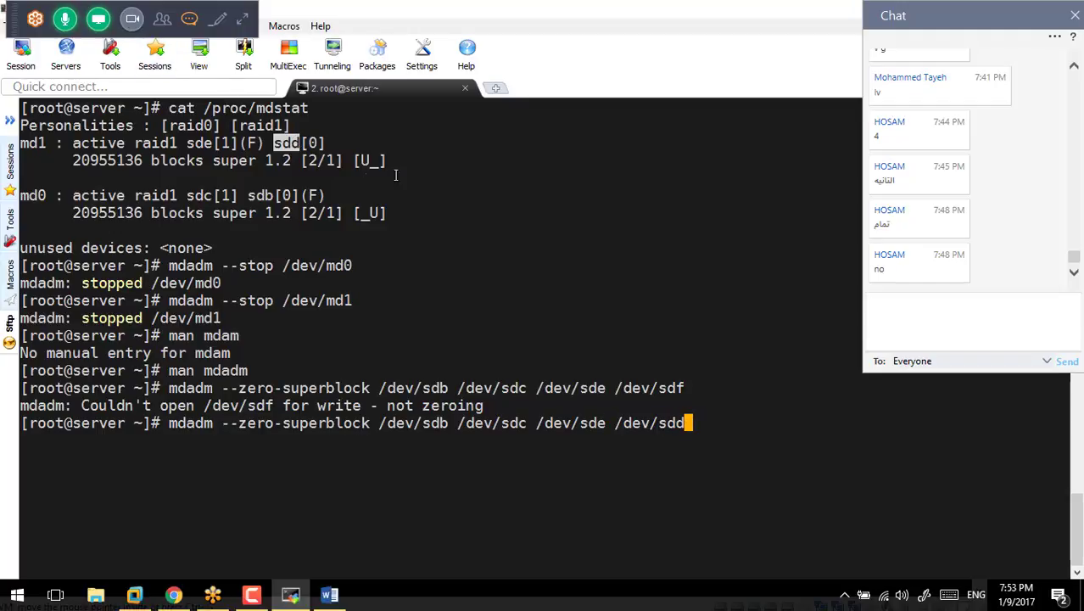
left_click(417, 178)
key("Return")
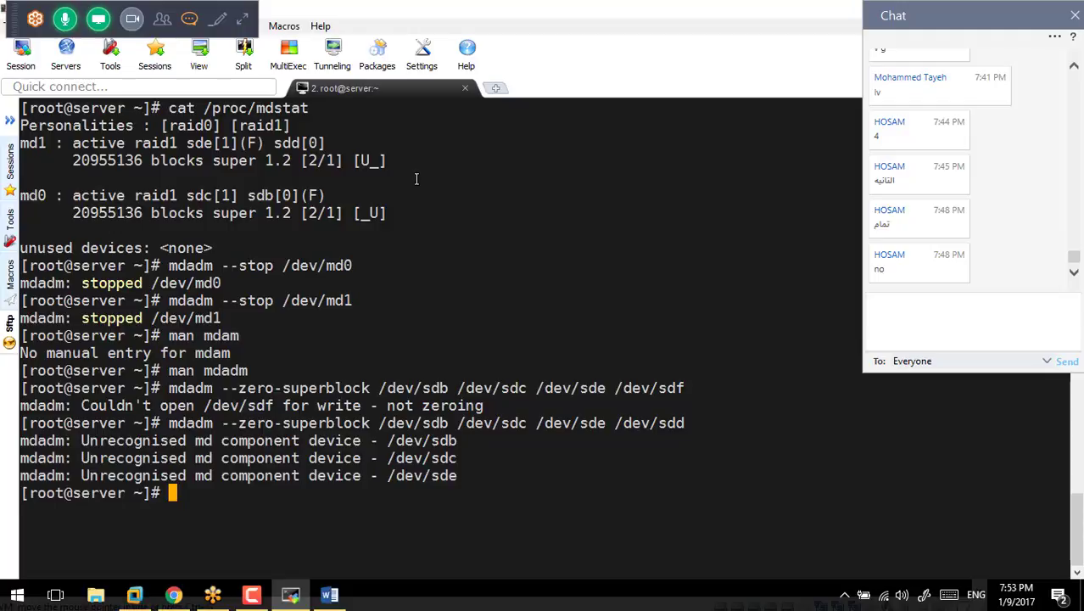
Clear the terminal and list the server's block devices with lsblk
type("lsblk")
key("ctrl+l")
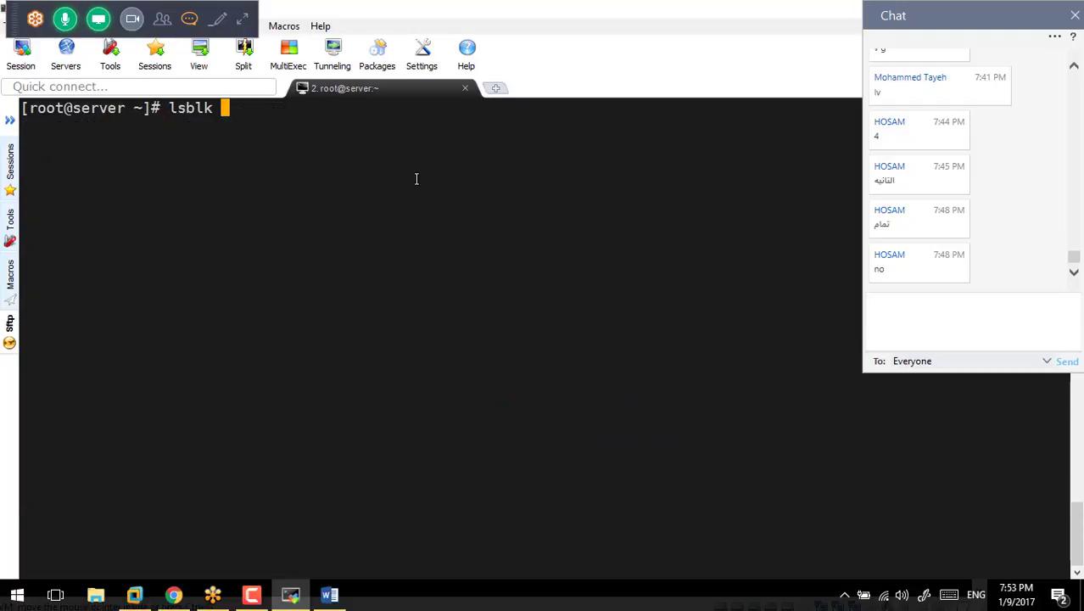
key("Return")
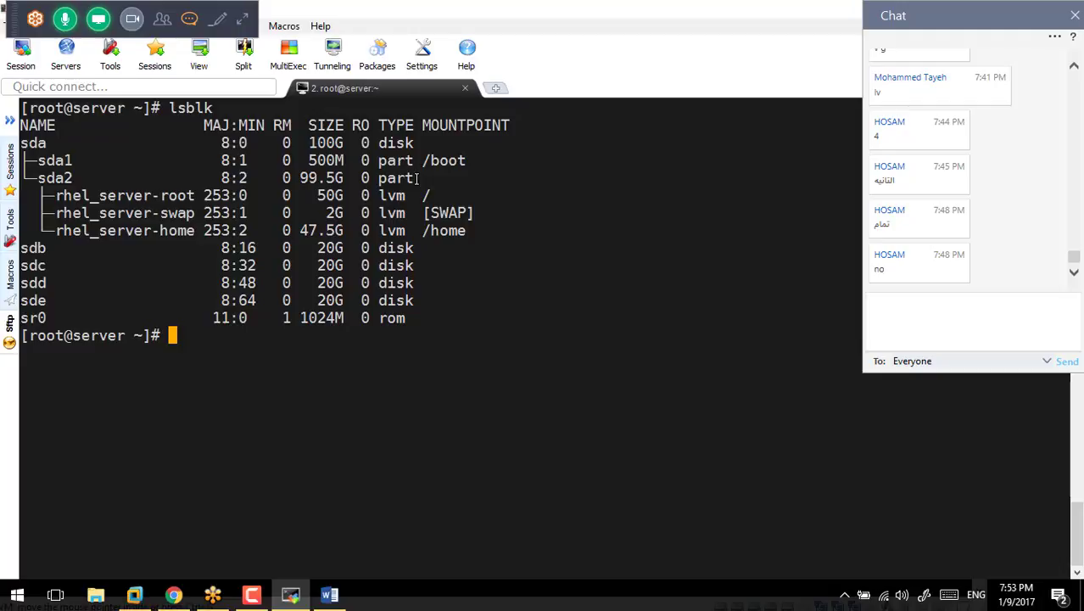
Review the two earlier mdadm --zero-superblock commands, highlighting their device arguments and the messages returned for each run
scroll(418, 179, "up", 7)
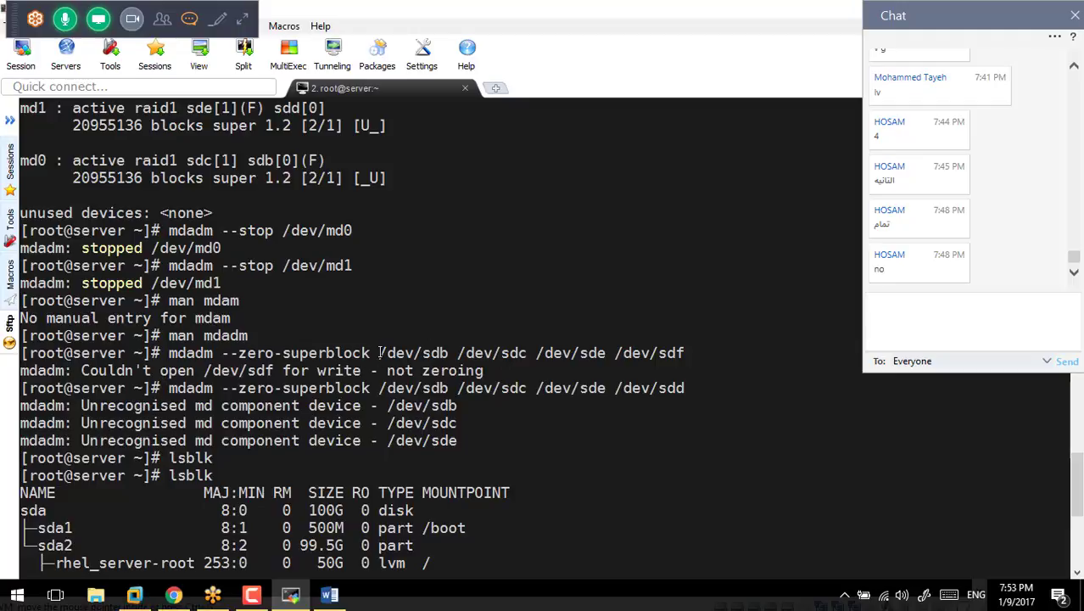
left_click_drag(387, 353, 598, 349)
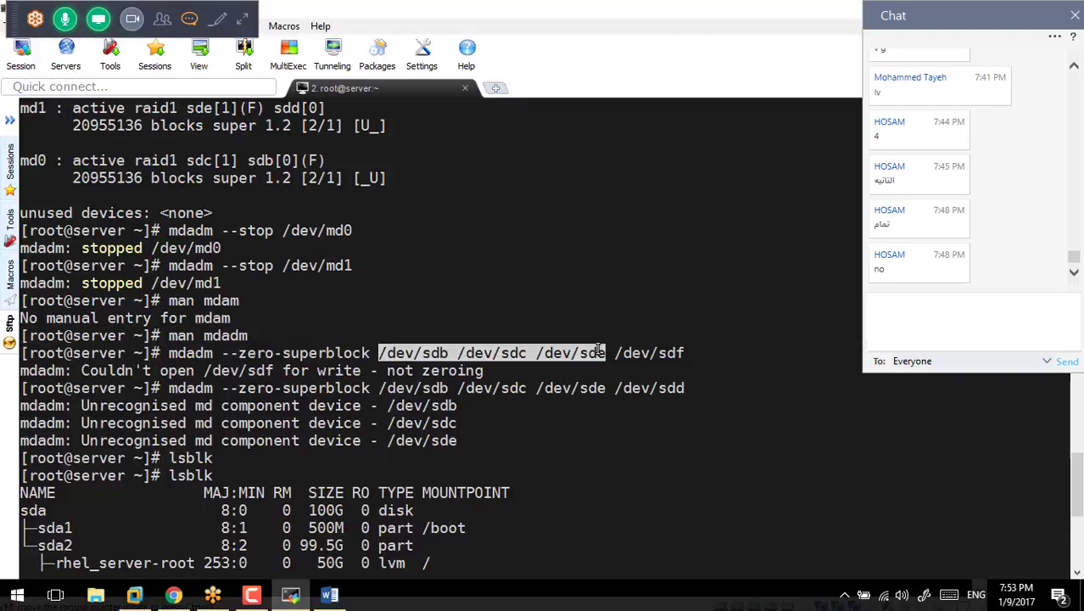
double_click(656, 357)
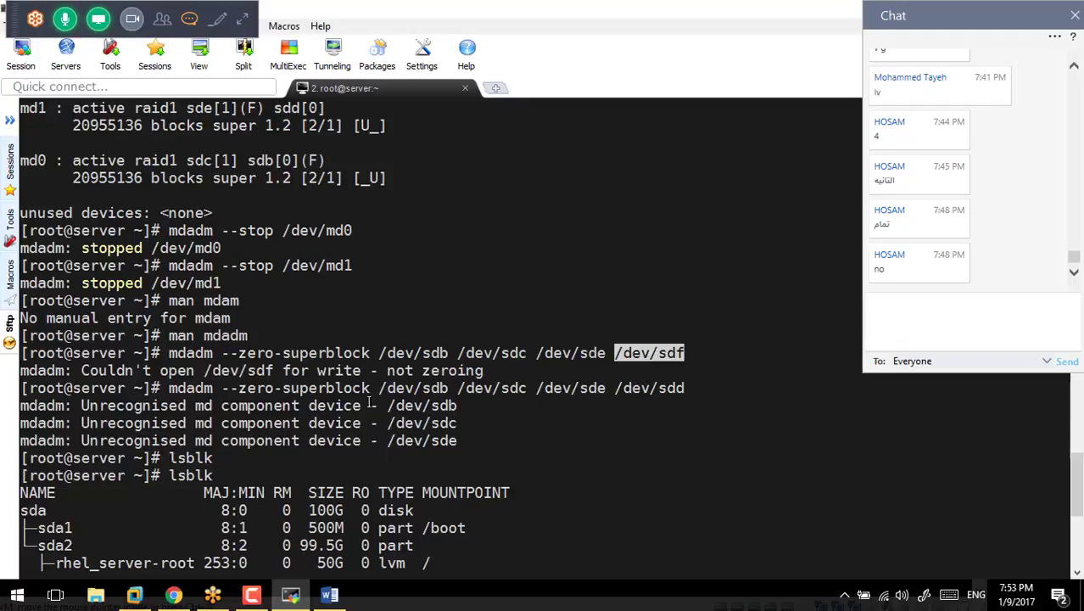
left_click_drag(308, 407, 480, 447)
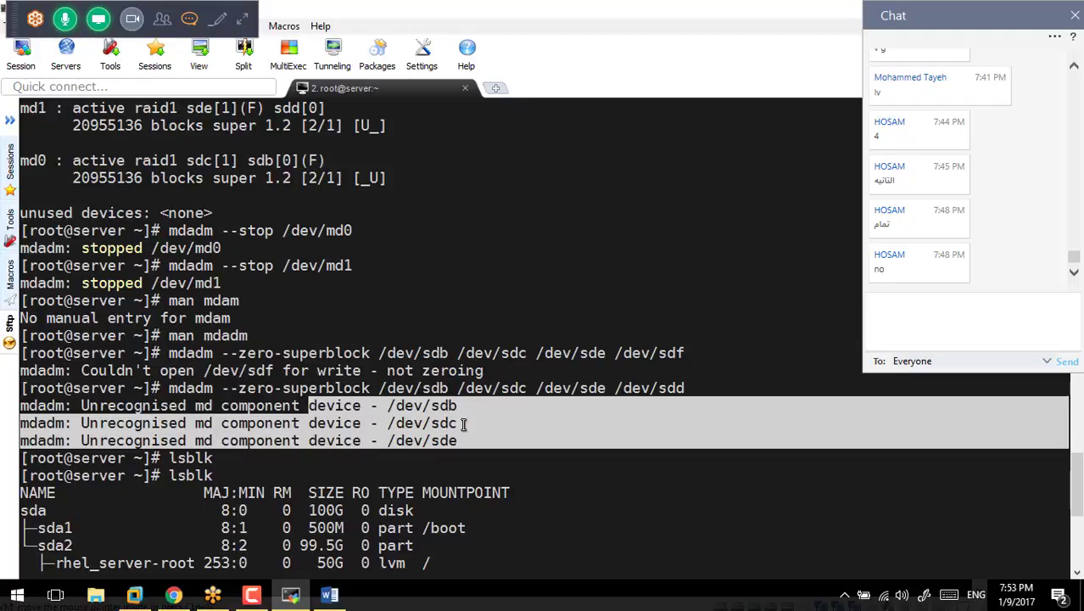
left_click(420, 342)
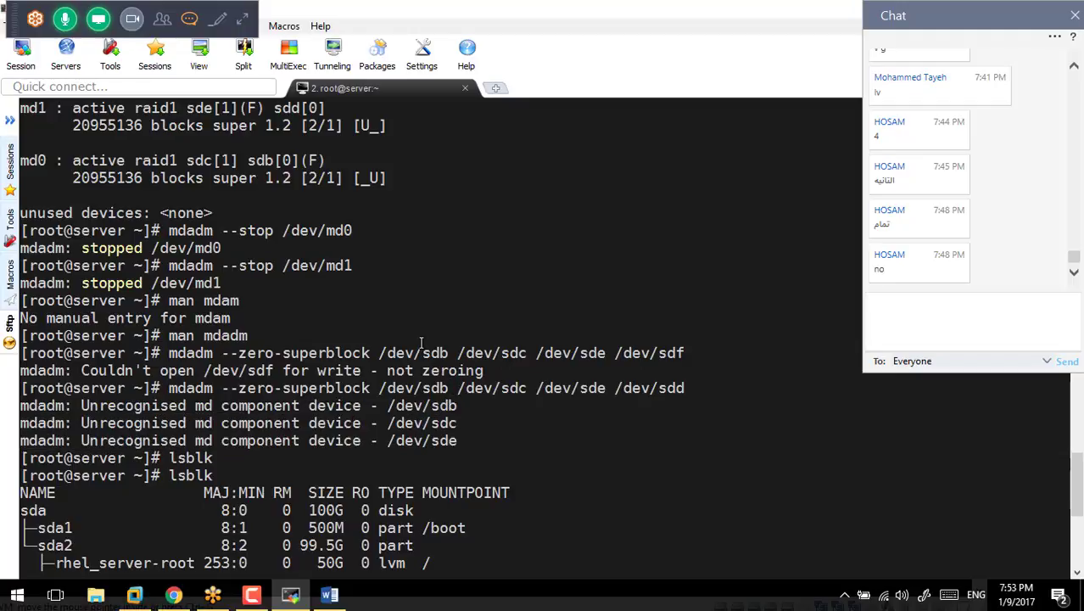
left_click_drag(405, 353, 606, 343)
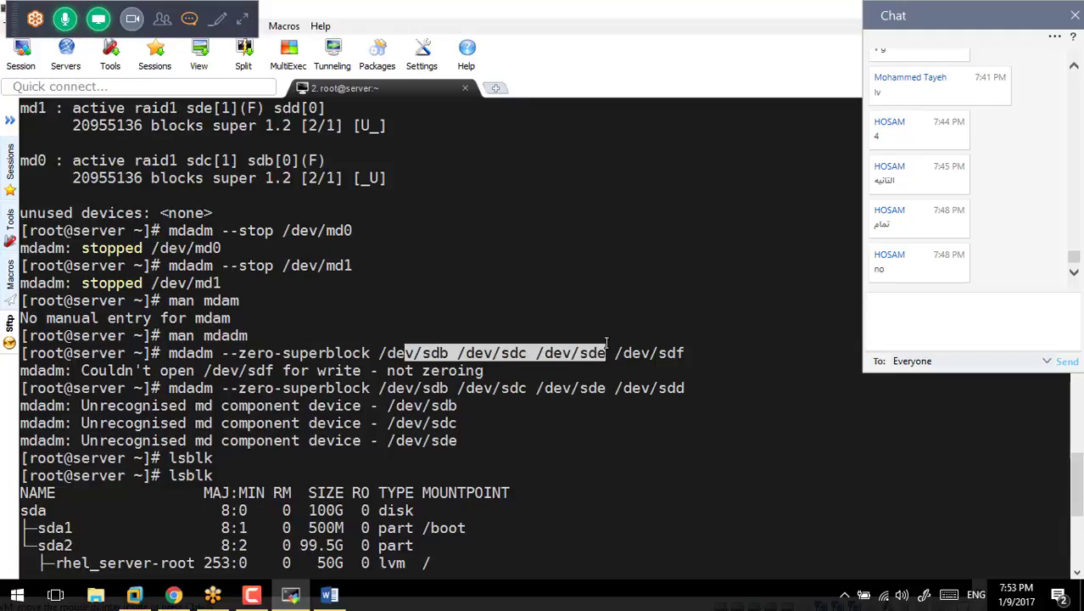
double_click(650, 351)
double_click(478, 370)
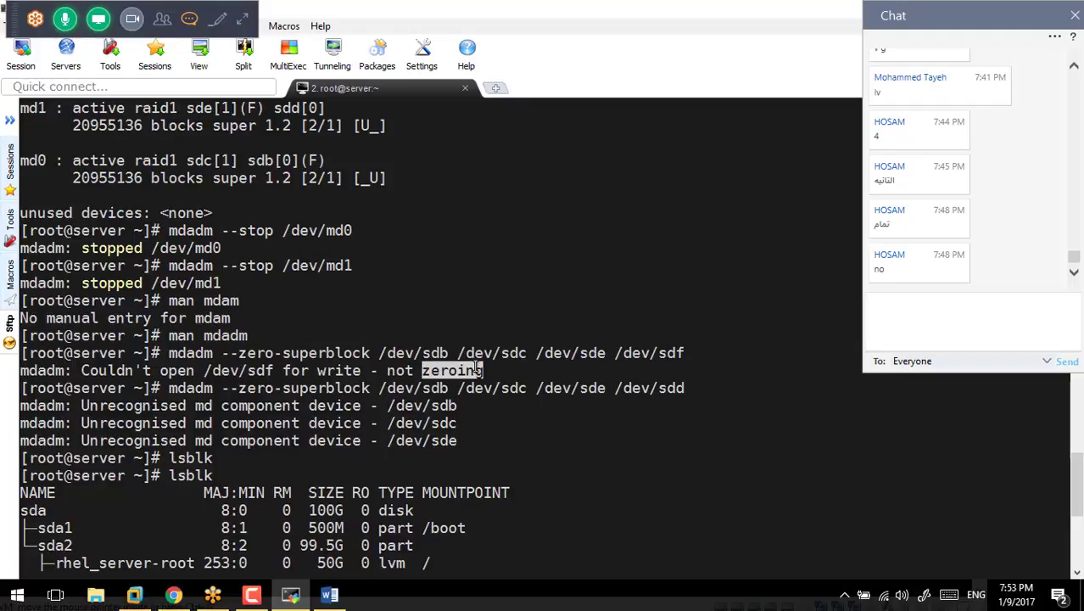
triple_click(478, 369)
left_click(477, 369)
triple_click(479, 370)
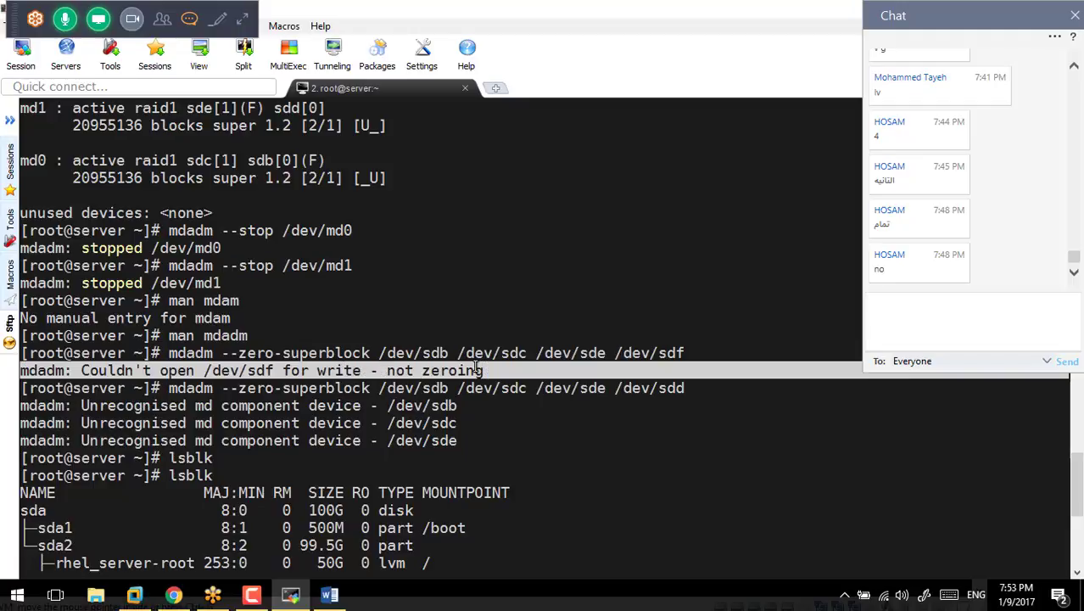
left_click(606, 387)
triple_click(605, 387)
left_click_drag(613, 388, 598, 352)
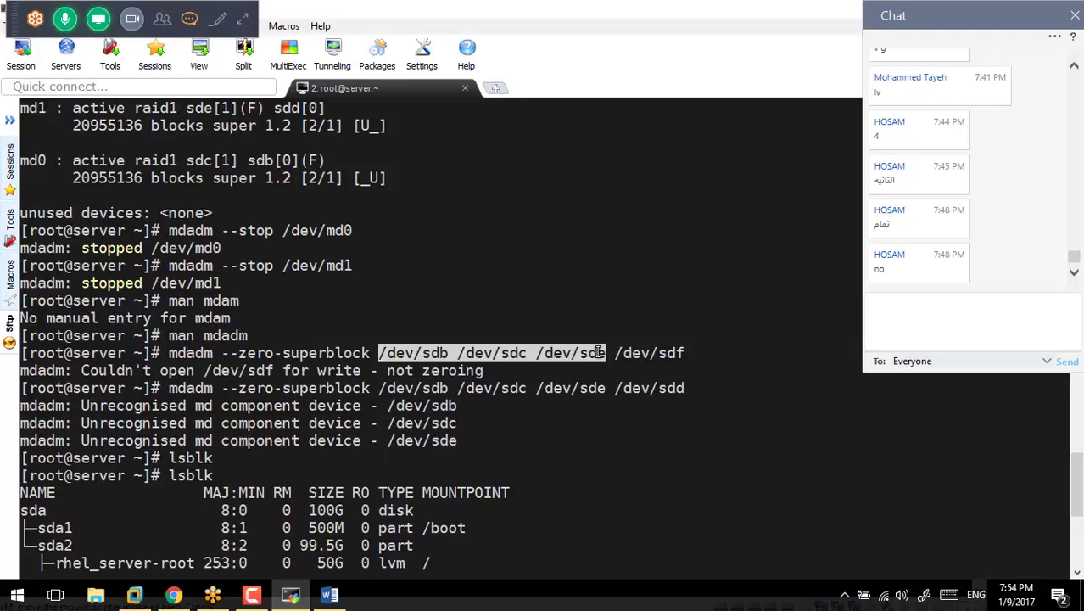
scroll(598, 352, "down", 7)
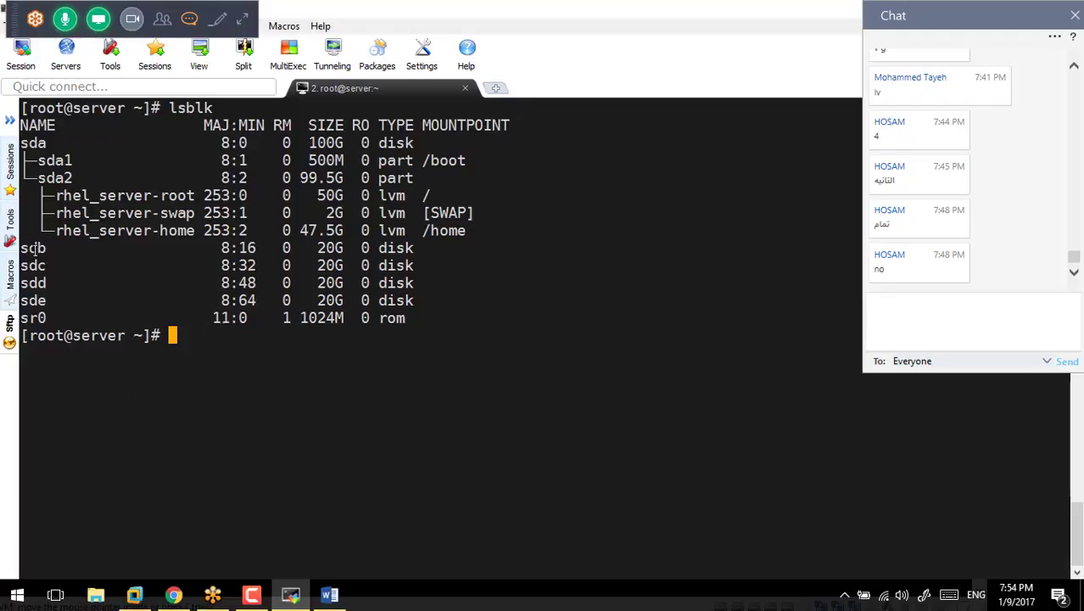
Highlight disks sdb to sde in the device list and initialize them as physical volumes with pvcreate /dev/sd[bcde]
left_click_drag(21, 246, 520, 303)
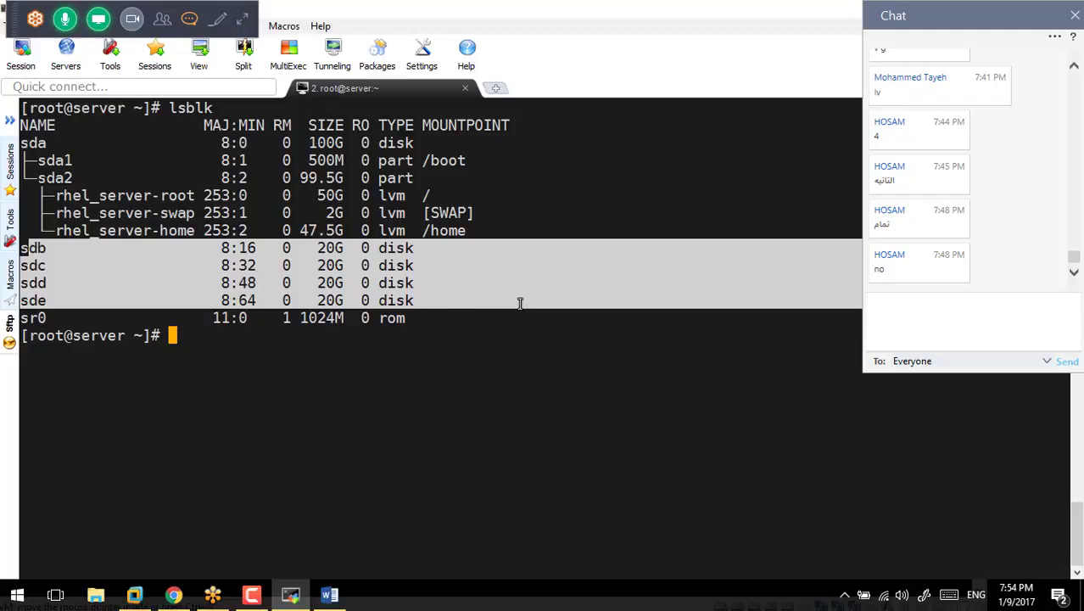
type("pvcreate /dev/sda2")
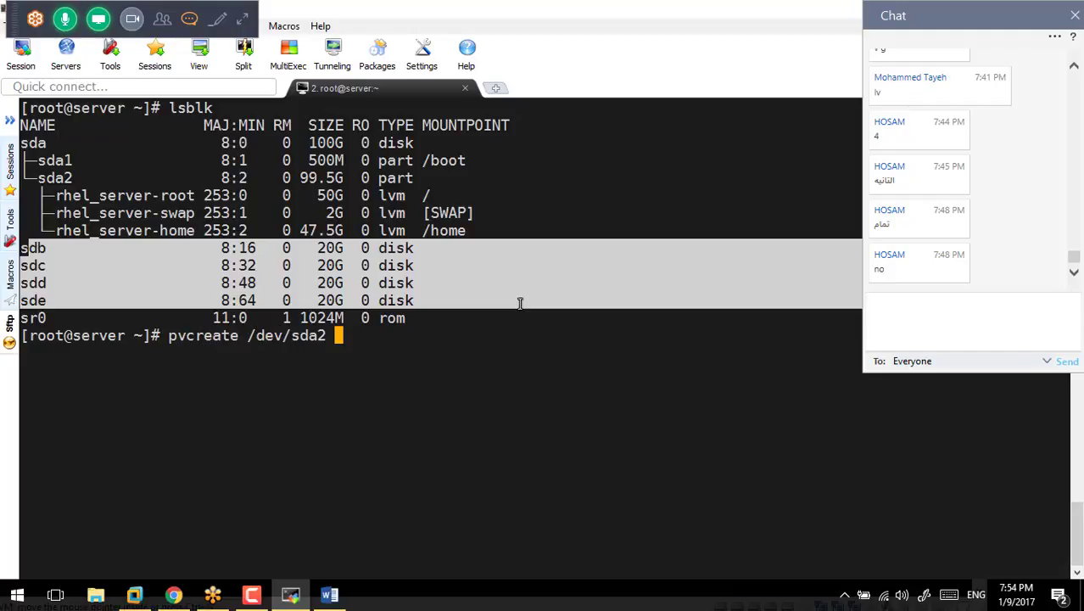
key("BackSpace")
key("BackSpace")
type("[bcde]")
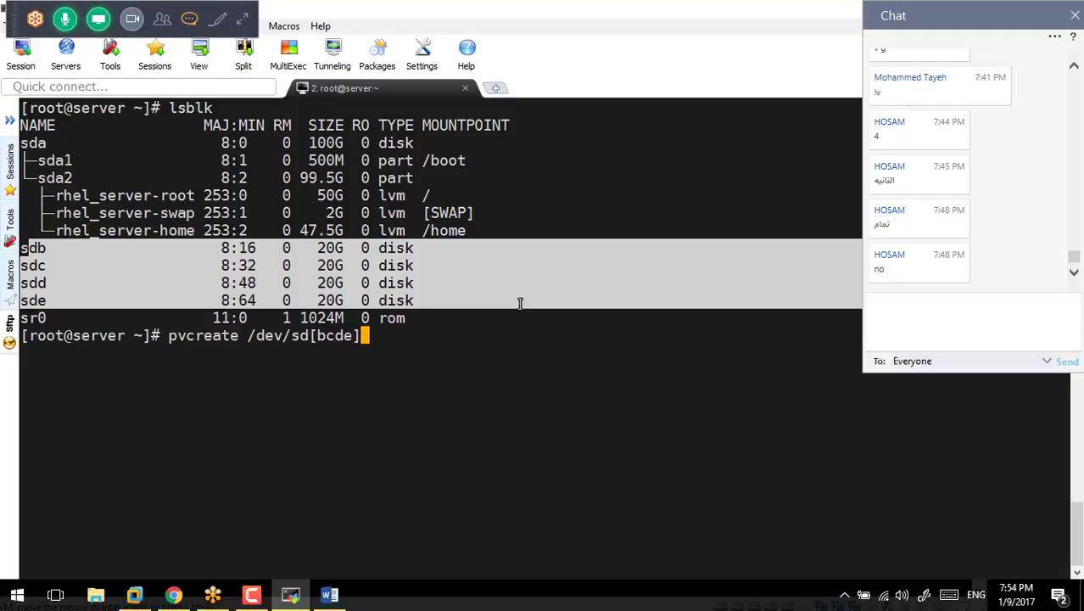
key("Return")
key("Return")
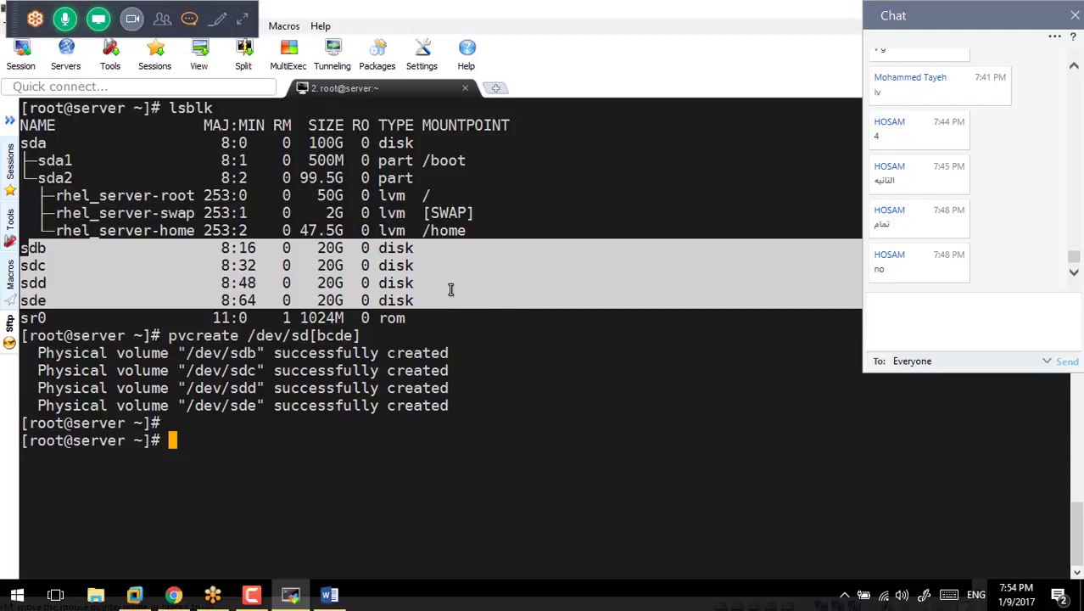
List the physical volumes with pvs, repeating the listing on a cleared terminal
type("pvs")
key("Return")
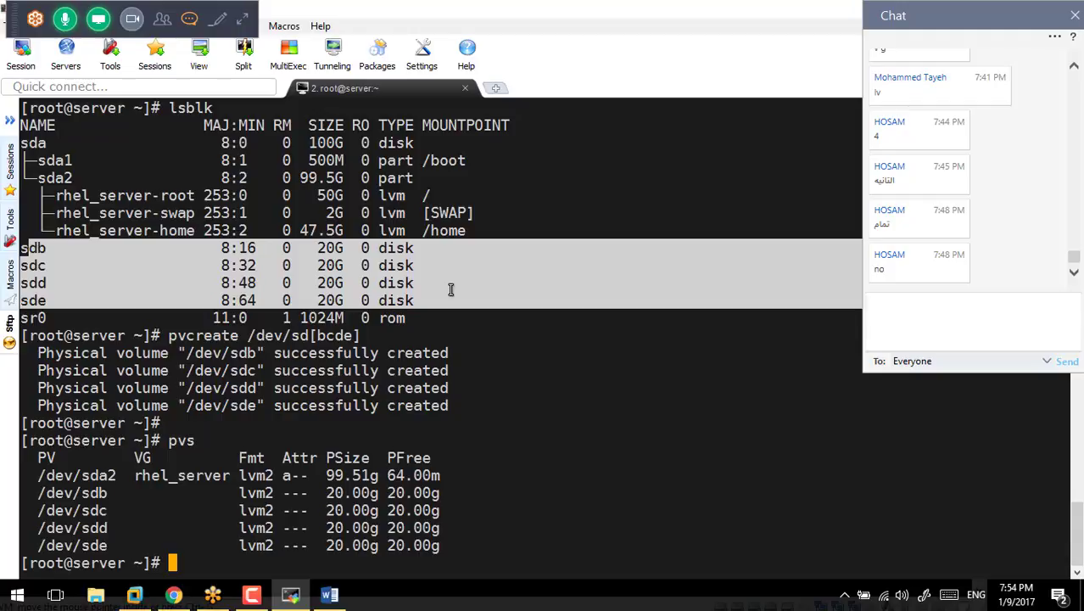
key("ctrl+l")
key("Up")
key("Return")
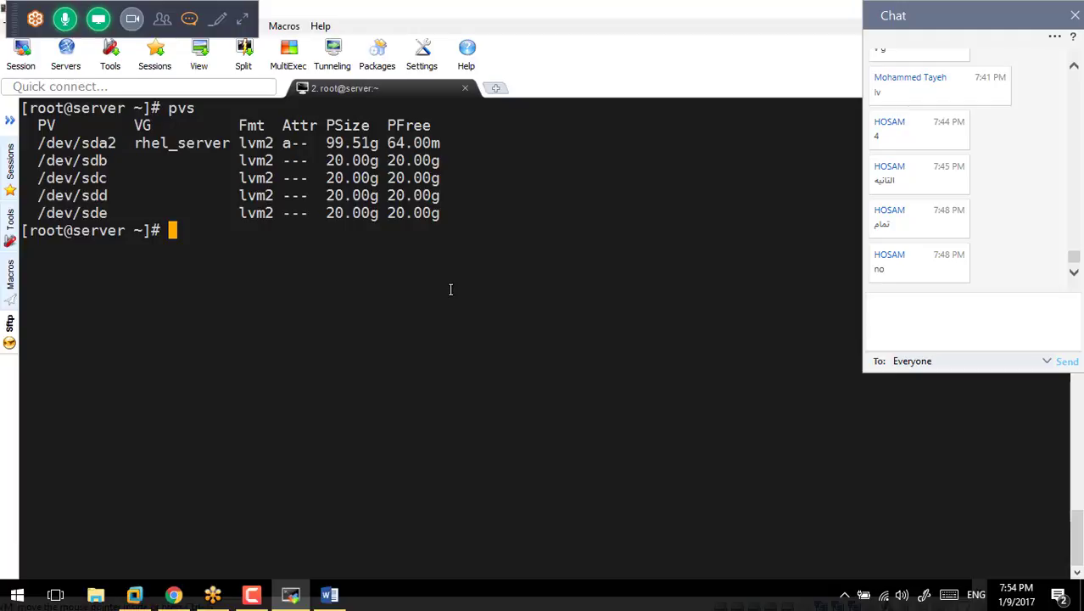
Create a volume group named data from the four disks with vgcreate data /dev/sd[bcde]
type("vgcreate ")
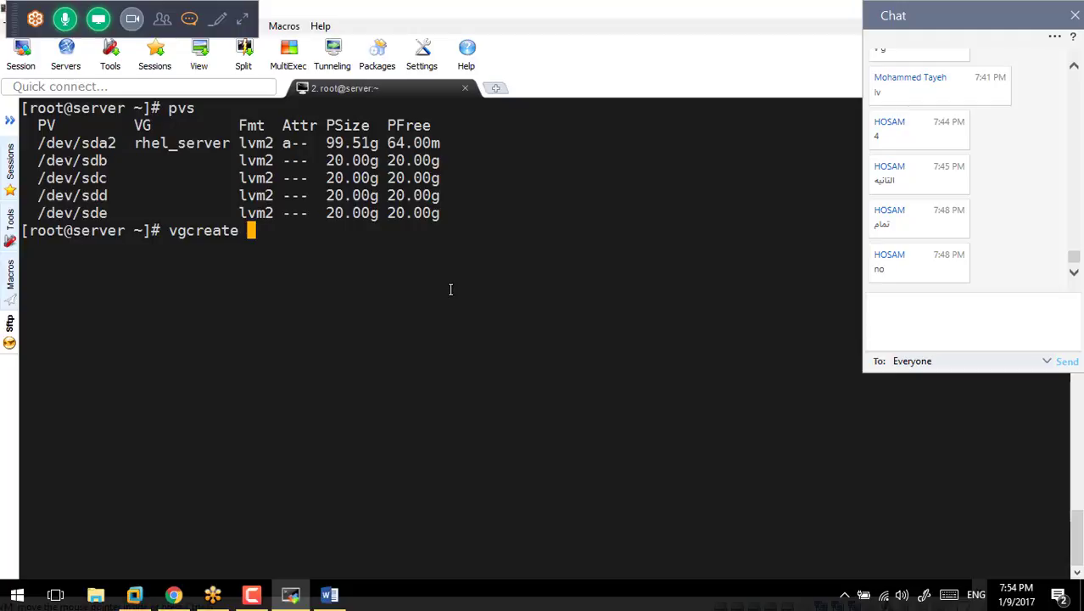
type("/")
key("BackSpace")
type("data /dev/sda2")
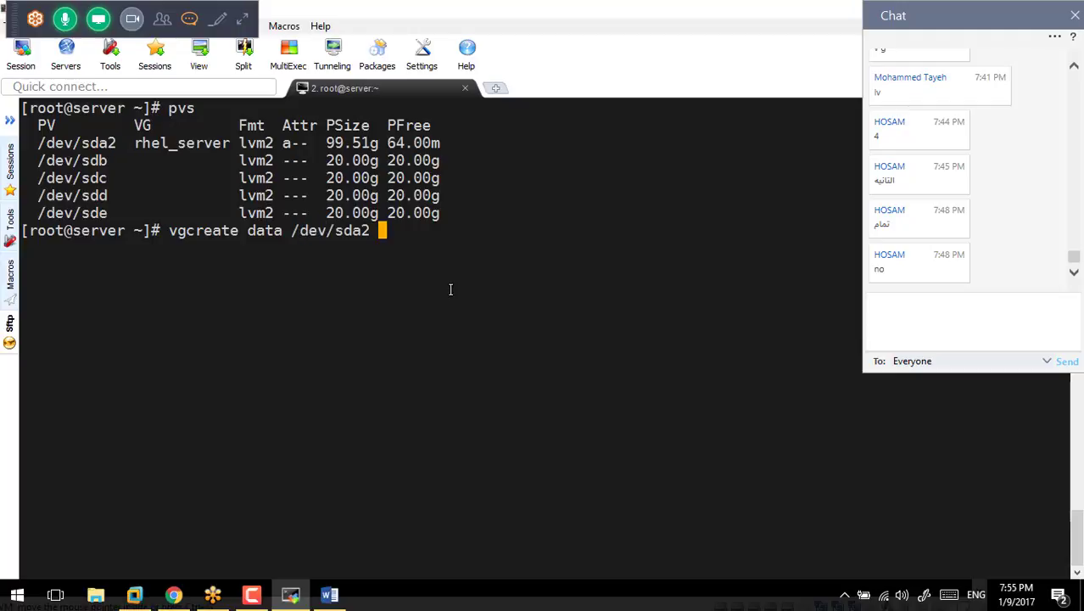
key("BackSpace")
key("BackSpace")
key("BackSpace")
type("[bcde]")
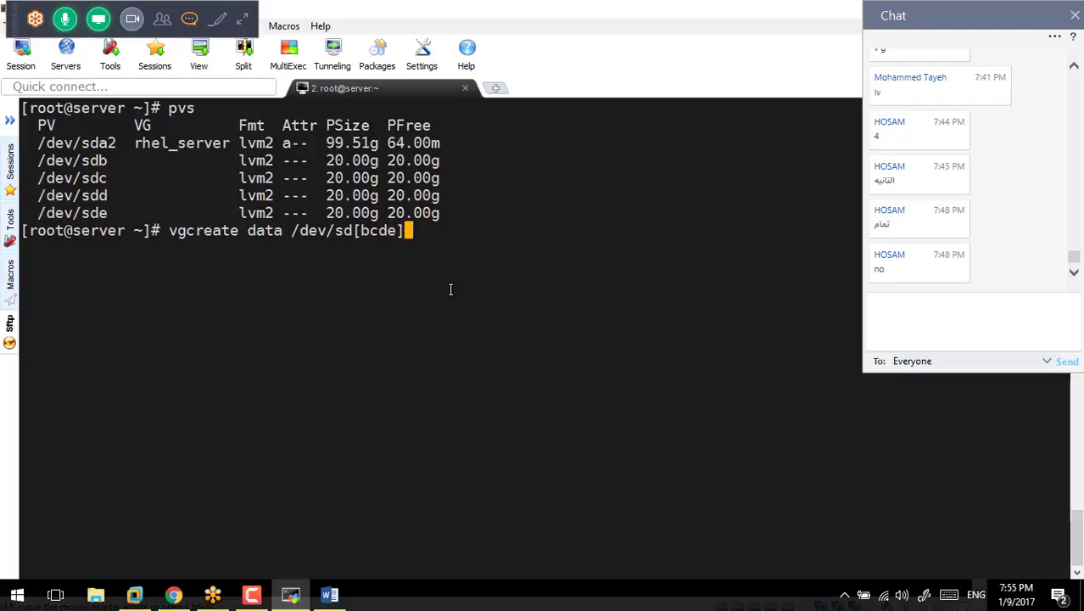
key("Return")
key("Return")
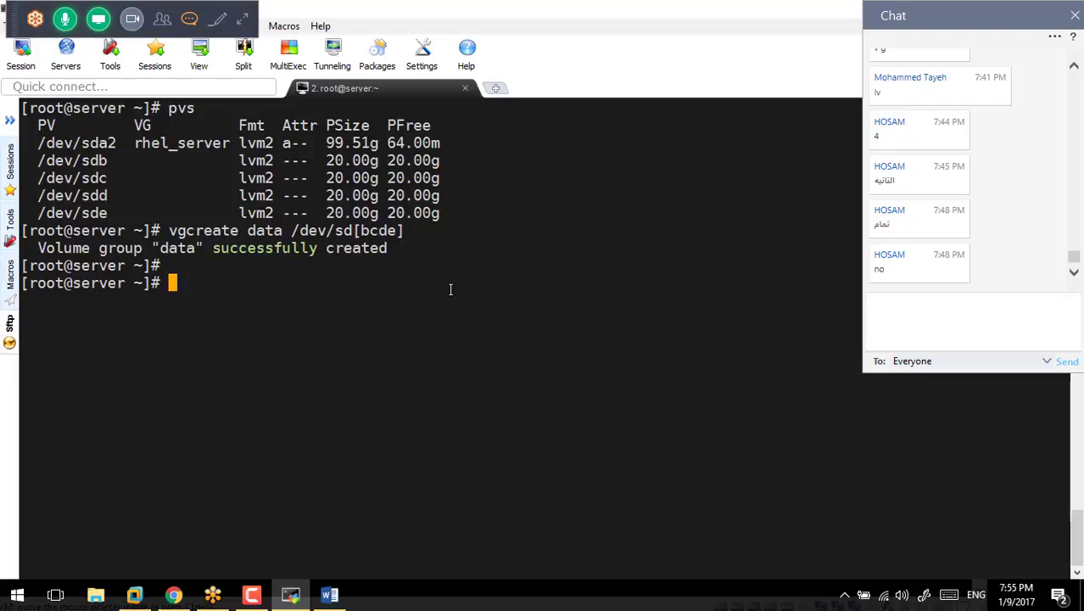
List the volume groups with vgs and highlight the data group's row
type("vgs")
key("Return")
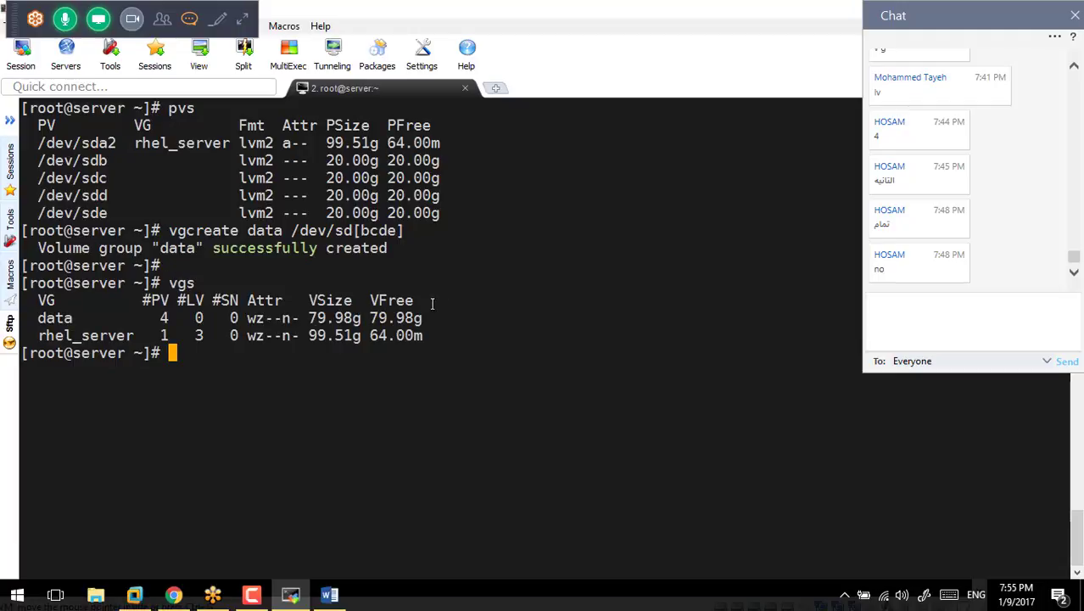
triple_click(328, 318)
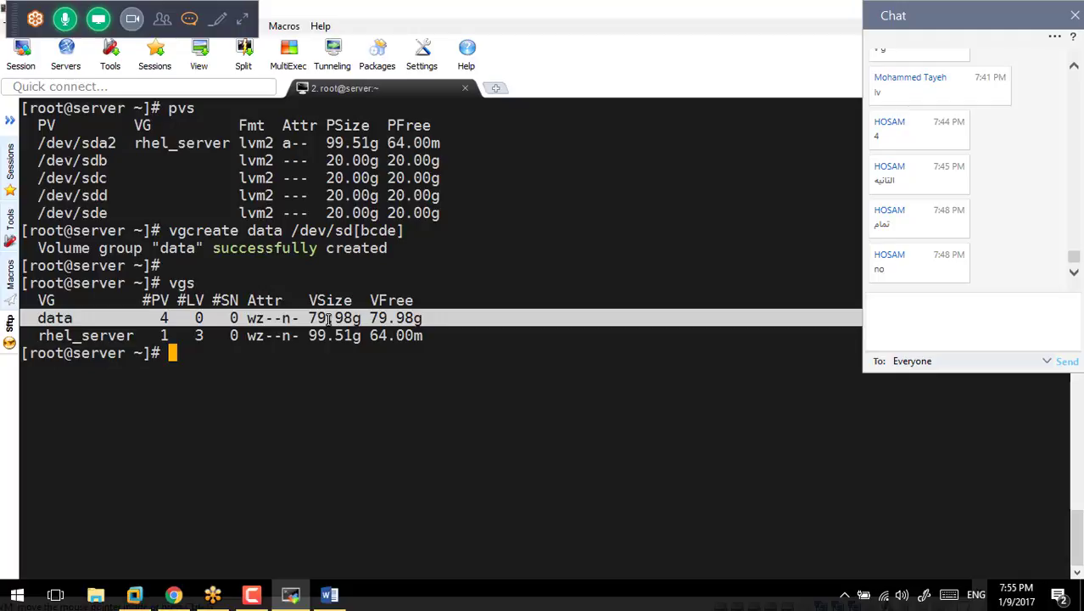
Show the data volume group's details with vgdisplay on a cleared terminal and highlight its current physical volume count
type("vgdisplay ")
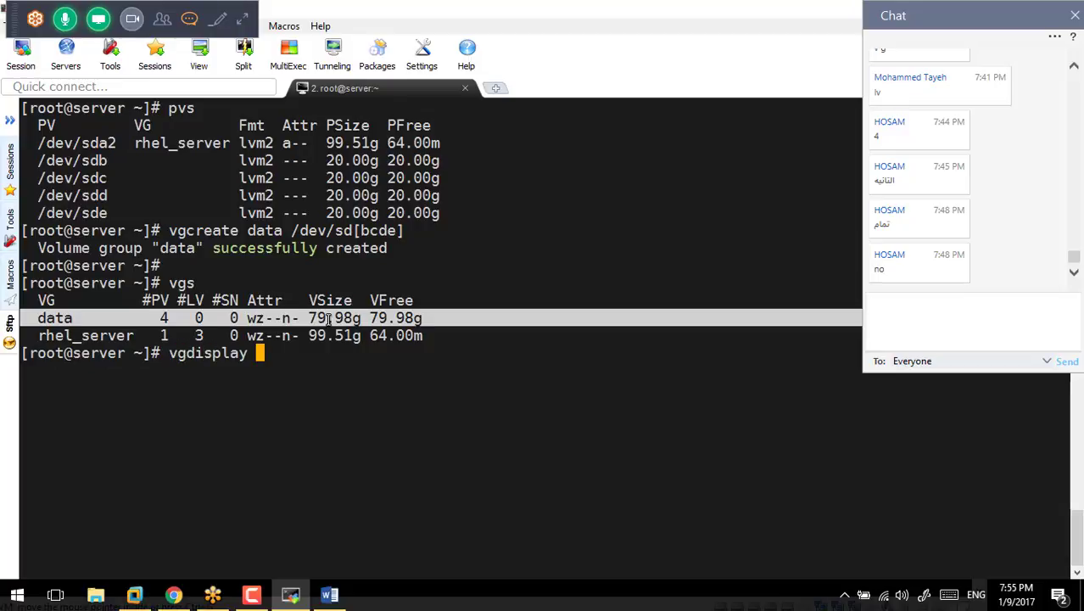
type("data")
key("ctrl+l")
key("Return")
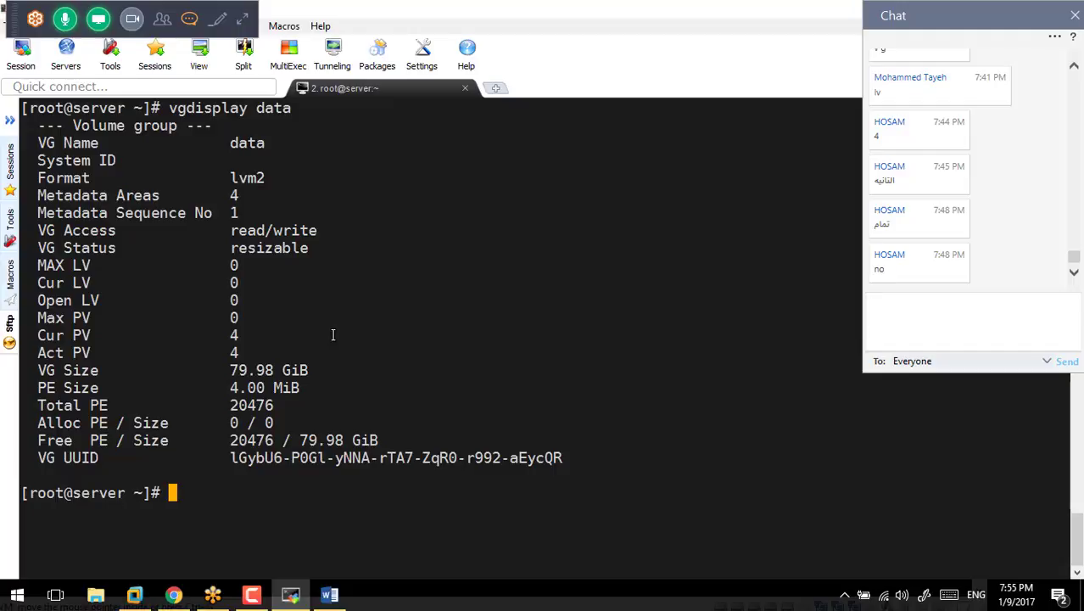
left_click_drag(26, 339, 297, 328)
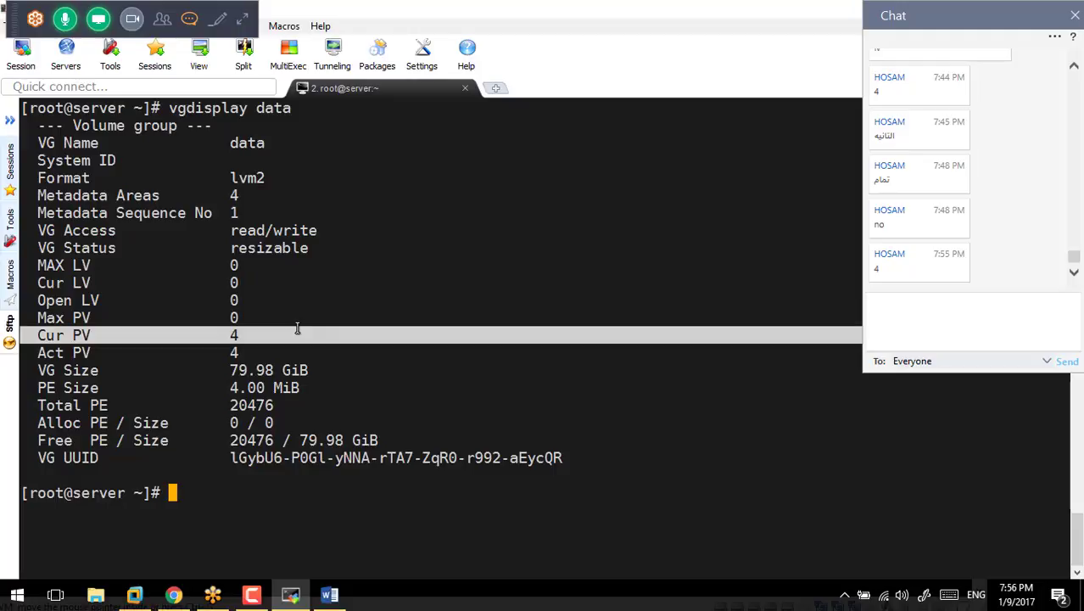
Create a 40G logical volume named oracle striped across 4 disks in volume group data, agreeing to wipe the old ext4 signature
key("ctrl+l")
type("lvcreate ")
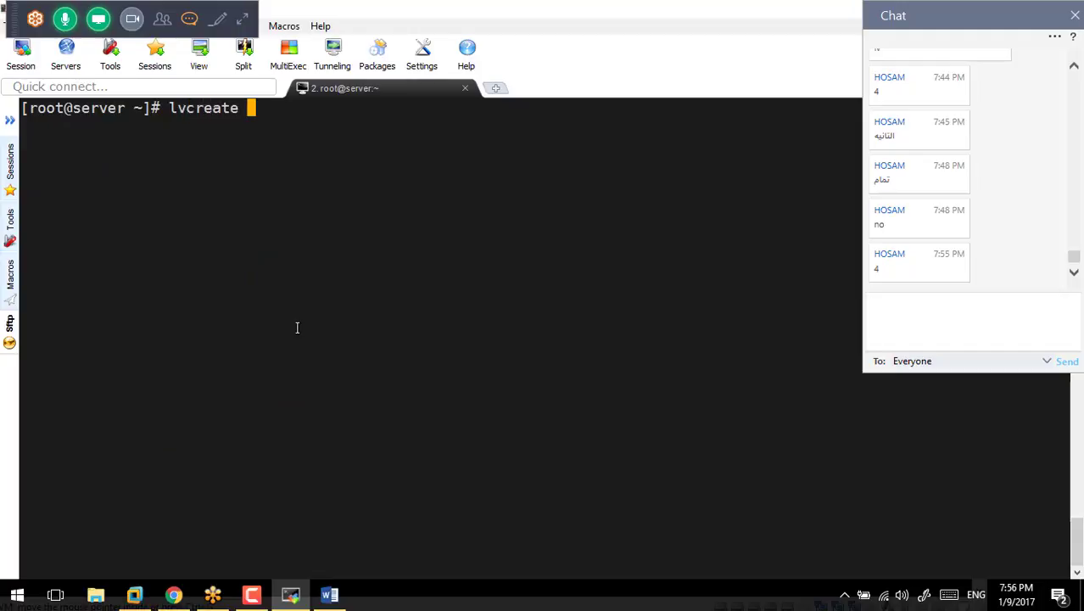
type("--size")
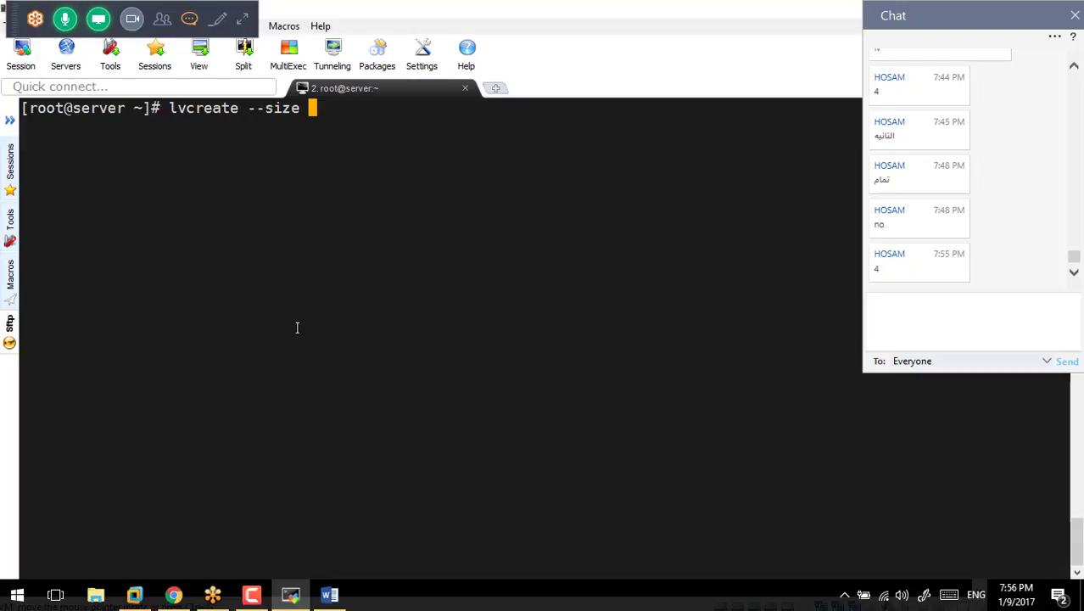
type(" 40G --name oracle")
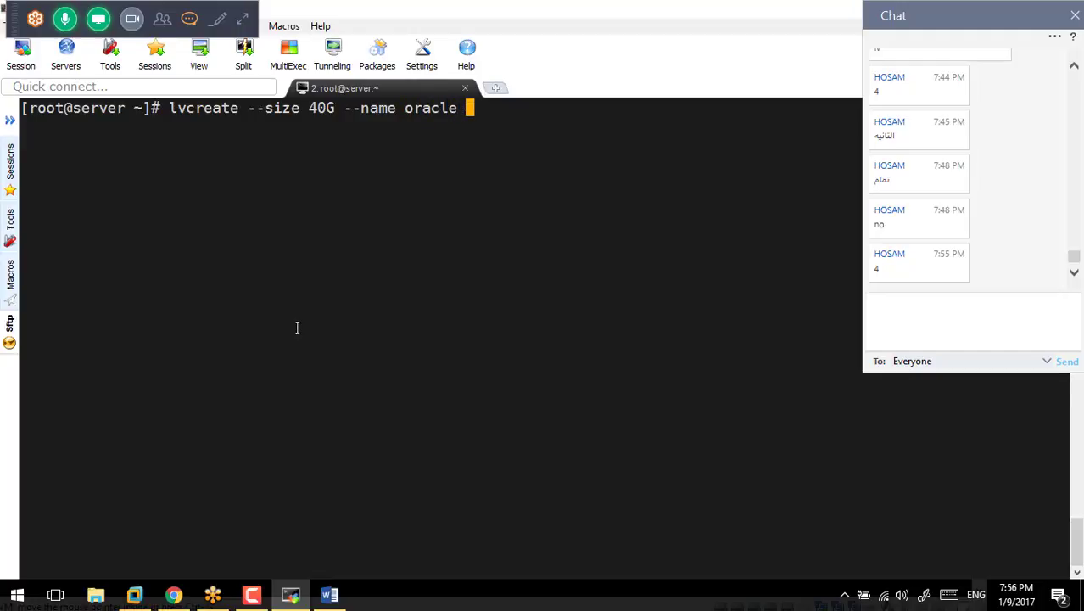
type("-i")
type("4")
type("data")
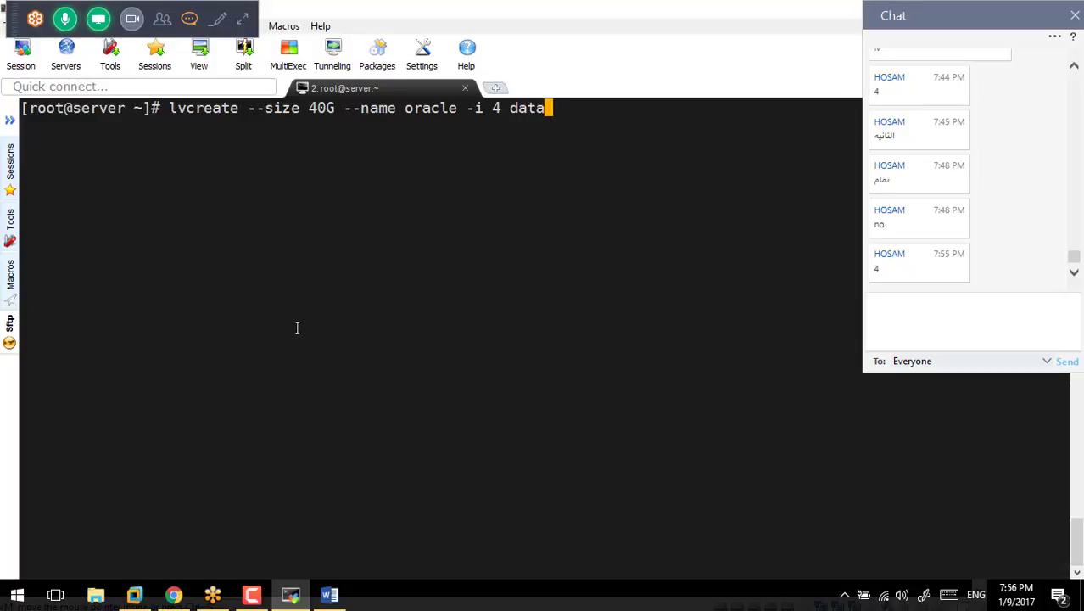
key("Return")
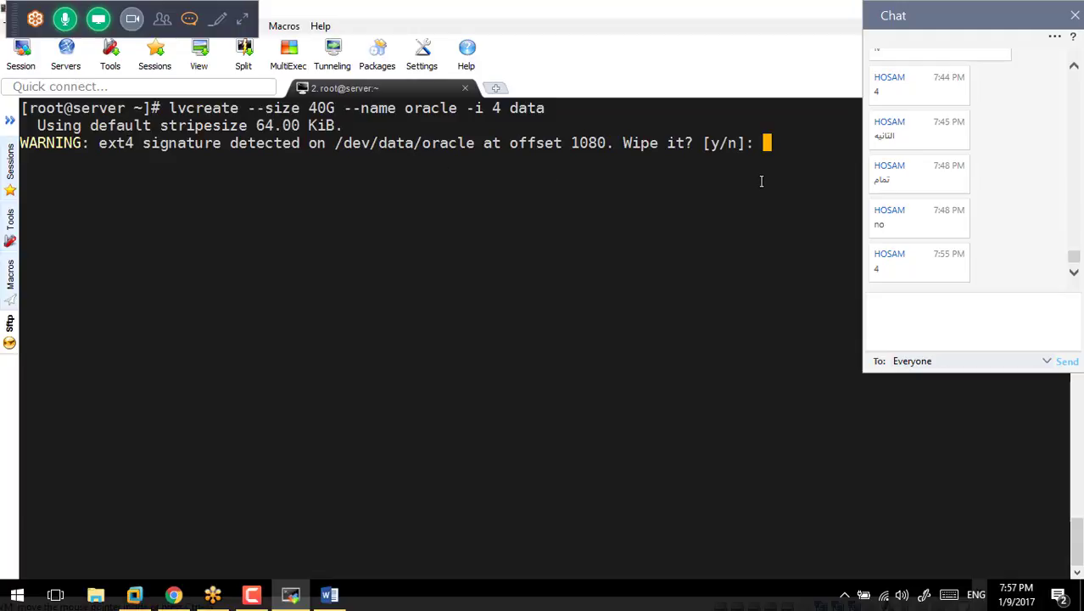
type("y")
key("Return")
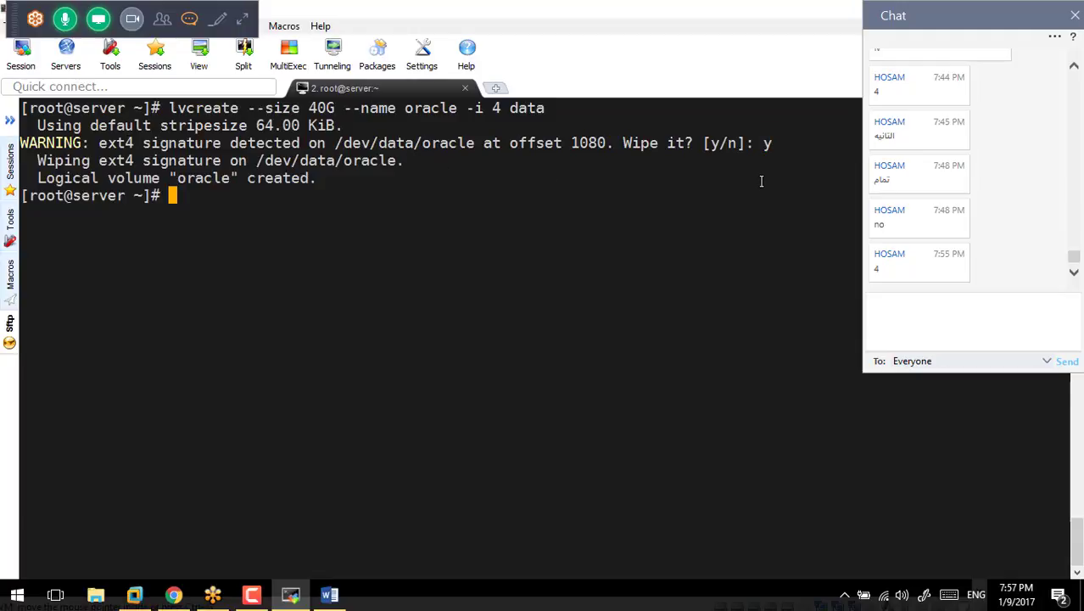
List the logical volumes with lvs and examine the LSize column
type("l")
type("v")
type("s")
key("Return")
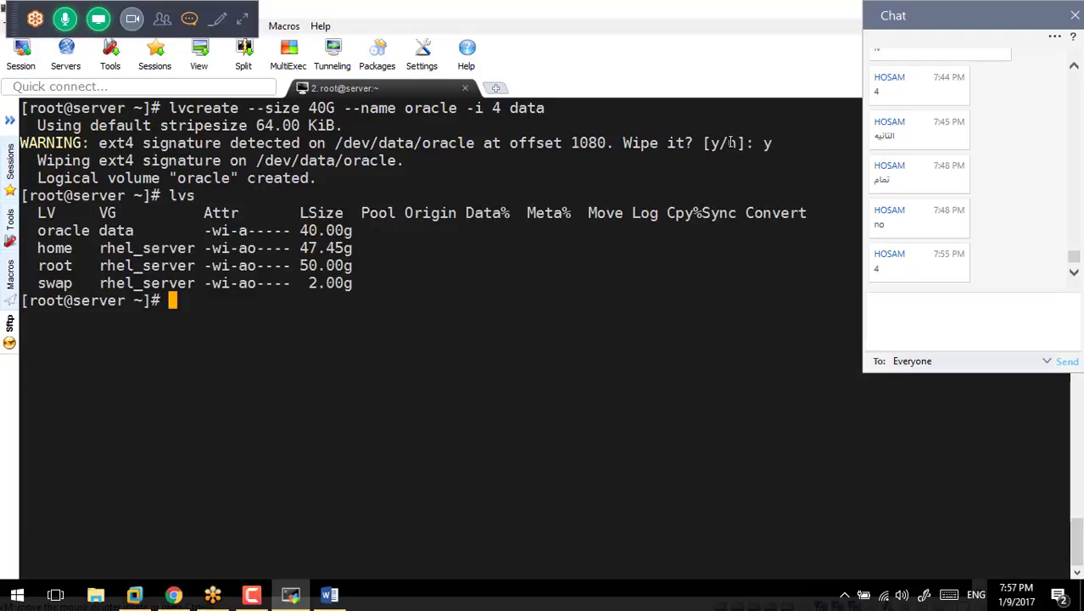
double_click(346, 246)
left_click(346, 246)
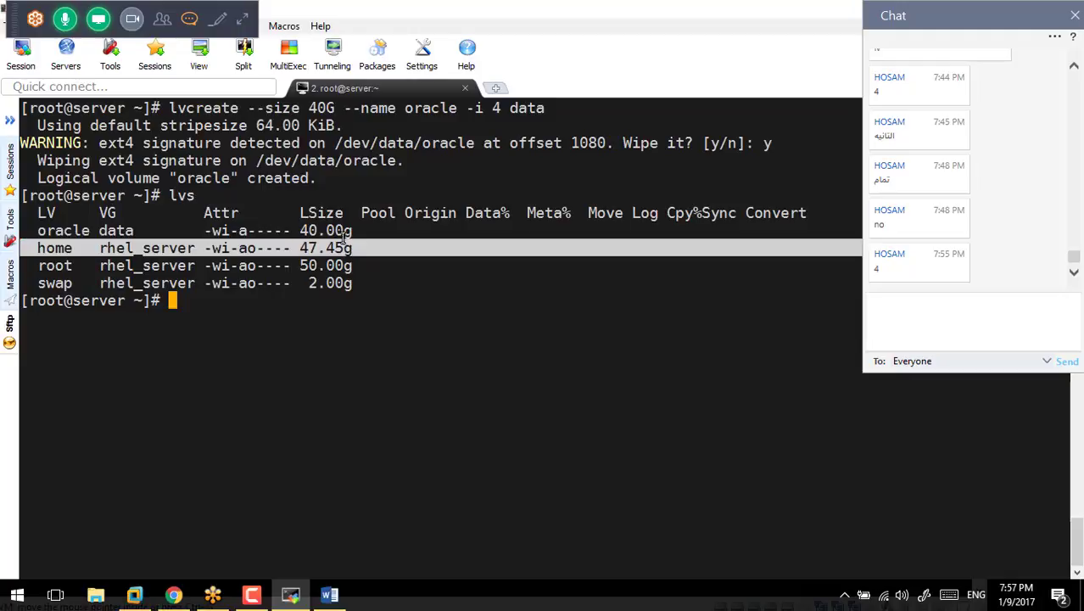
Highlight the oracle volume's row and show the details of /dev/data/oracle with lvdisplay on a cleared terminal
triple_click(336, 230)
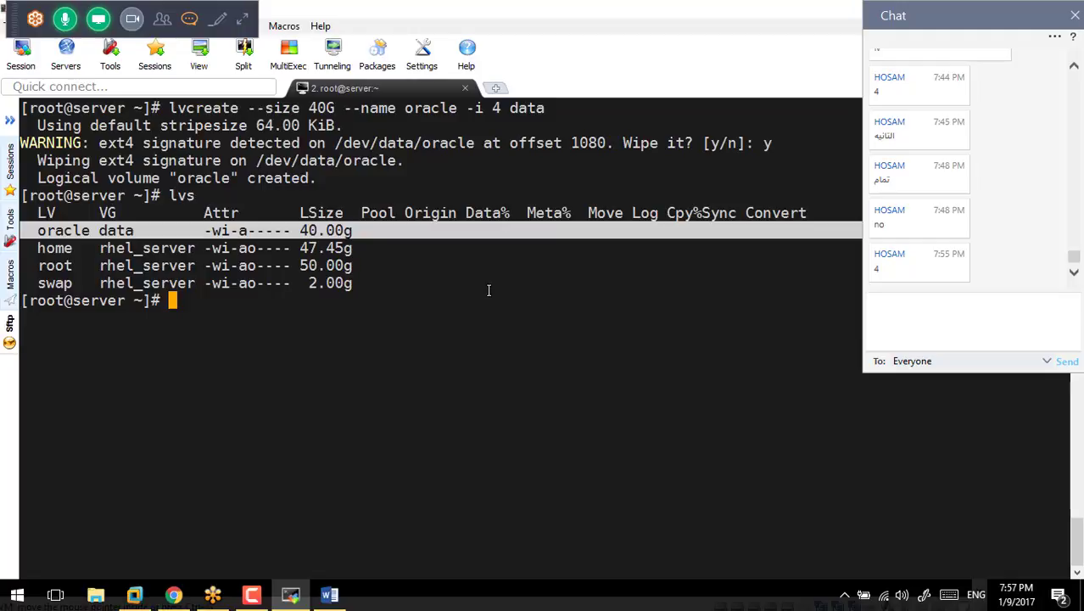
type("lvdisplay ")
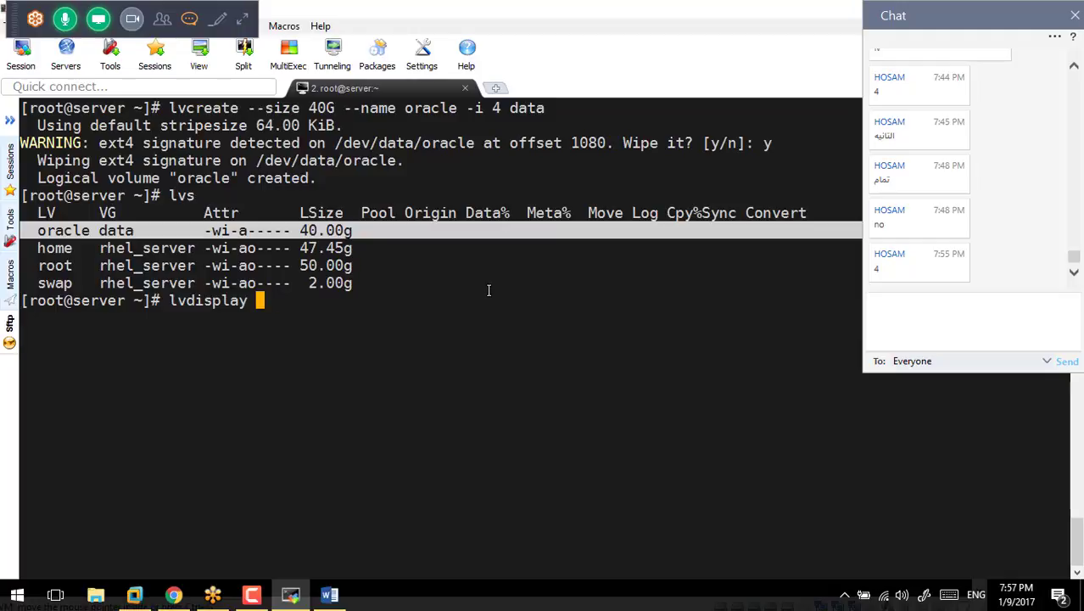
type("or")
key("BackSpace")
key("BackSpace")
type("/dev/data/oracle")
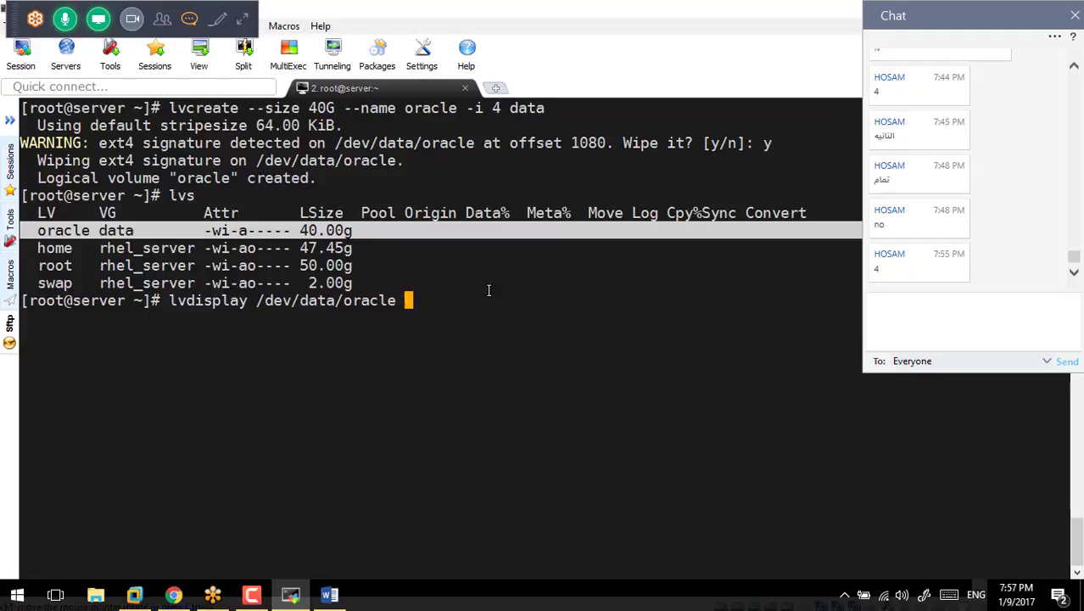
key("ctrl+l")
key("Return")
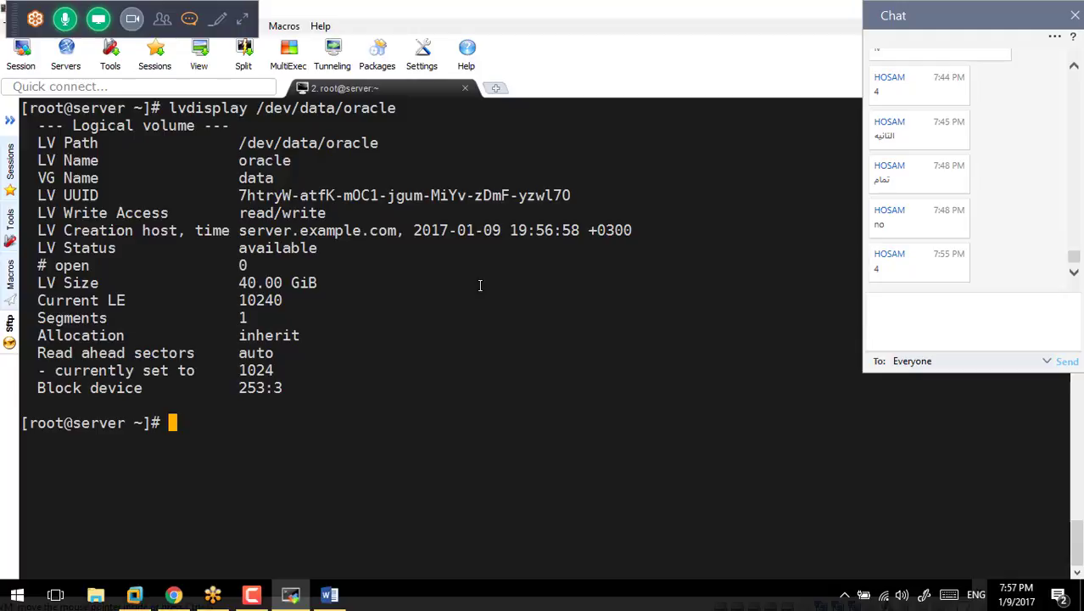
Rerun lvdisplay on /dev/data/oracle with the -m option on a cleared terminal to show its segment mapping
key("Up")
key("Left")
key("Left")
key("Left")
key("Left")
key("Left")
key("Left")
key("Left")
key("Left")
key("Left")
key("Left")
key("Left")
key("Left")
key("Left")
key("Left")
key("Left")
key("Left")
key("Left")
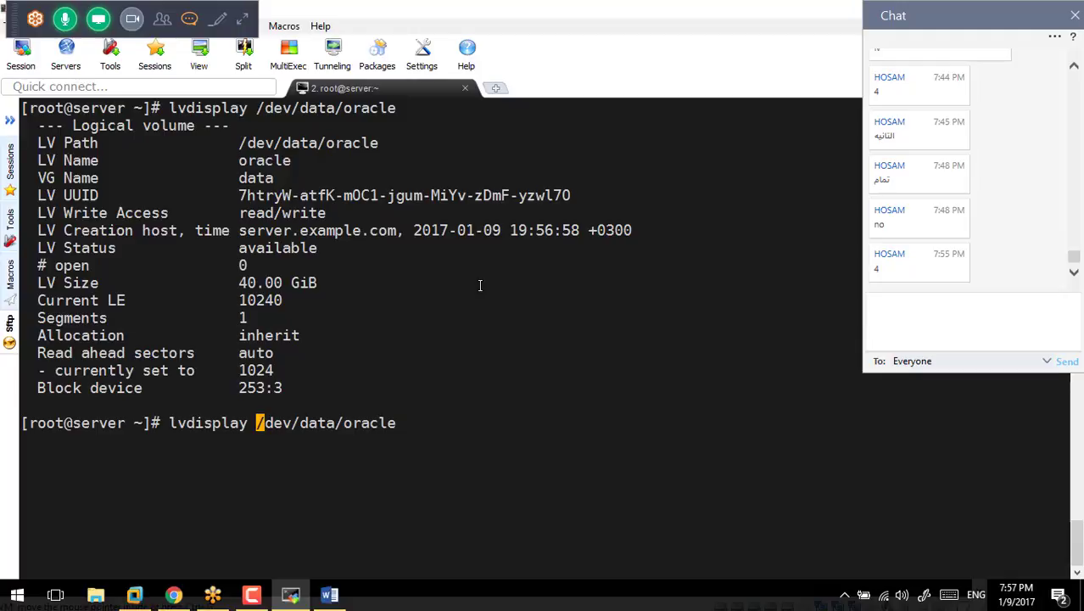
key("ctrl+l")
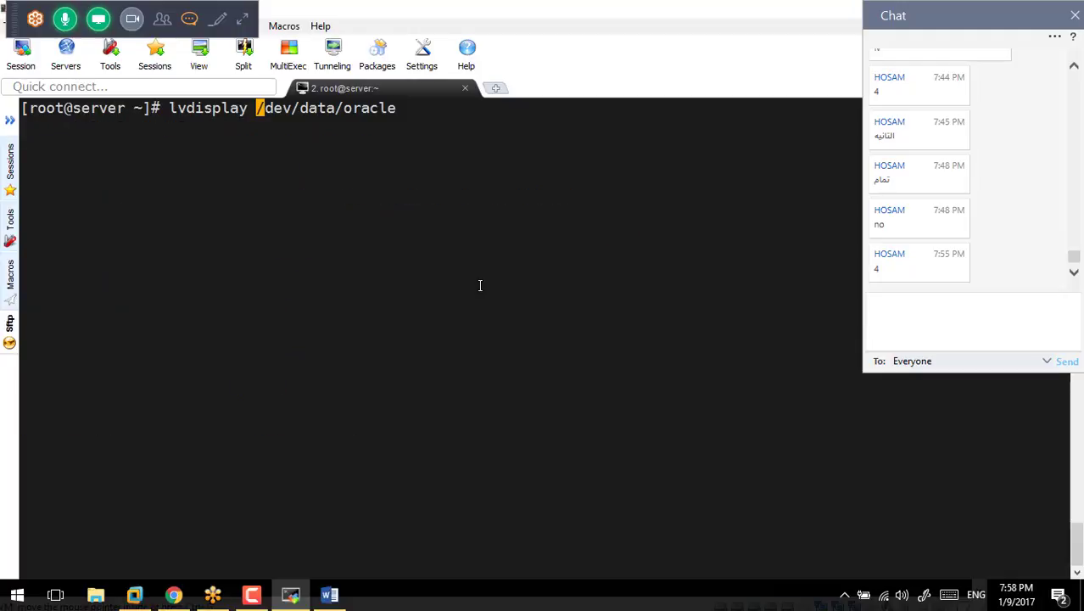
type("-m")
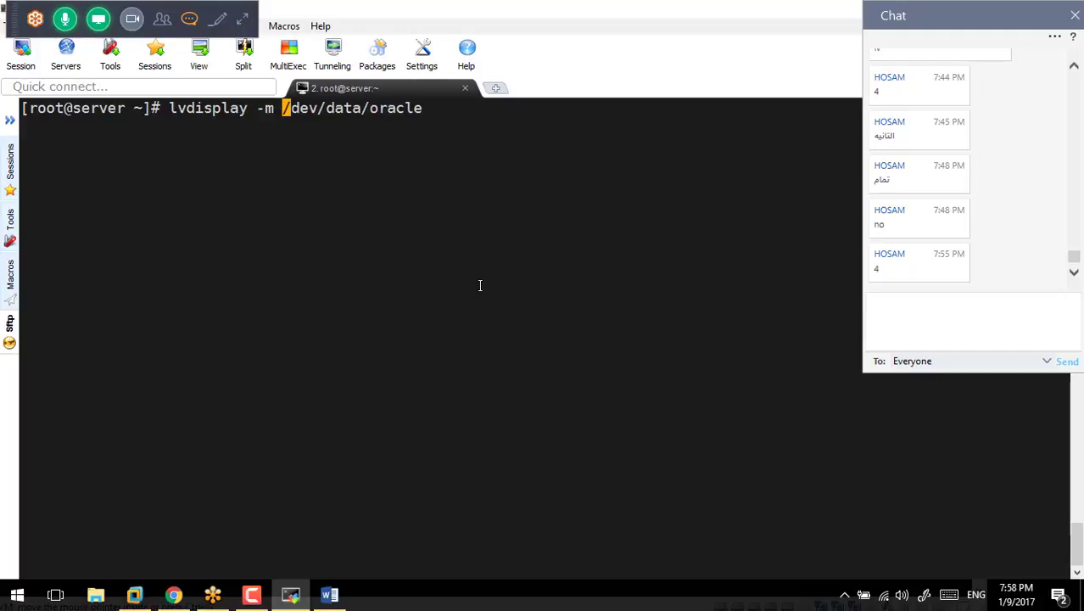
key("Return")
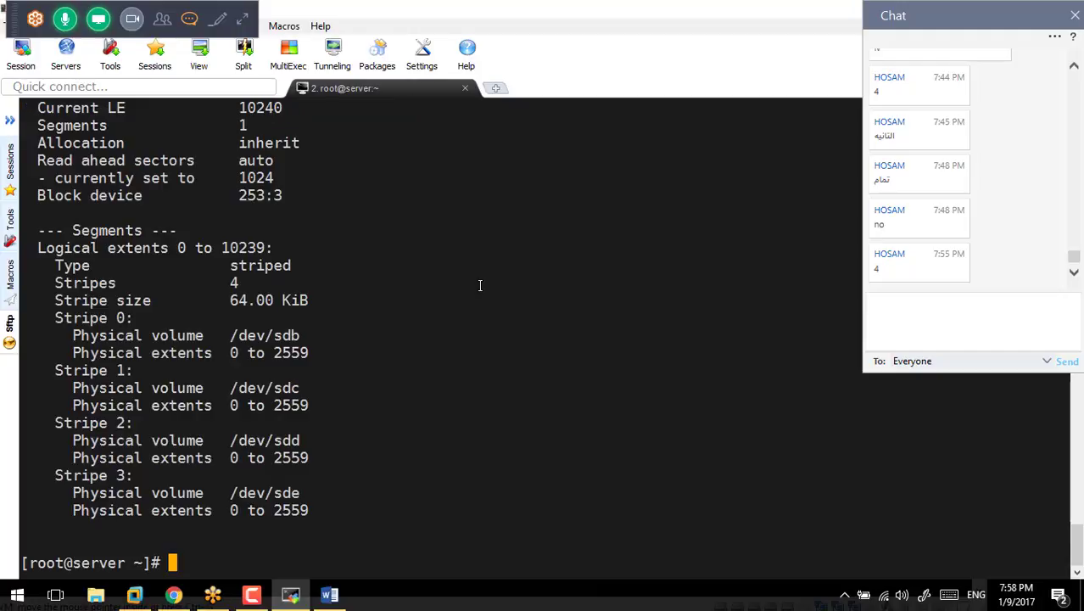
Review the lvdisplay output and highlight the whole Segments section of the oracle volume
scroll(512, 303, "up", 4)
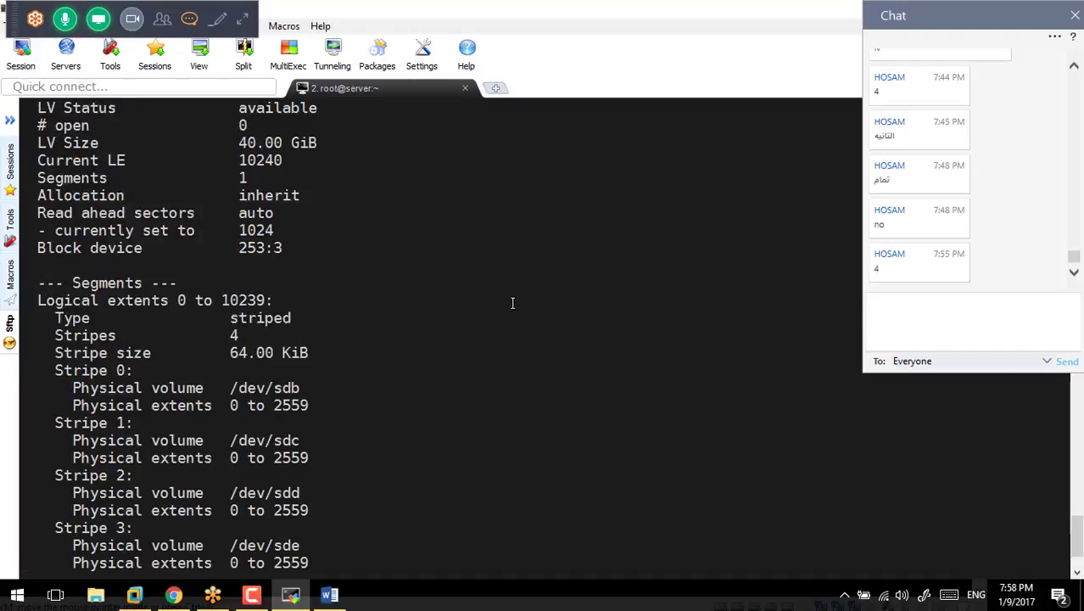
scroll(512, 303, "up", 2)
scroll(513, 303, "down", 6)
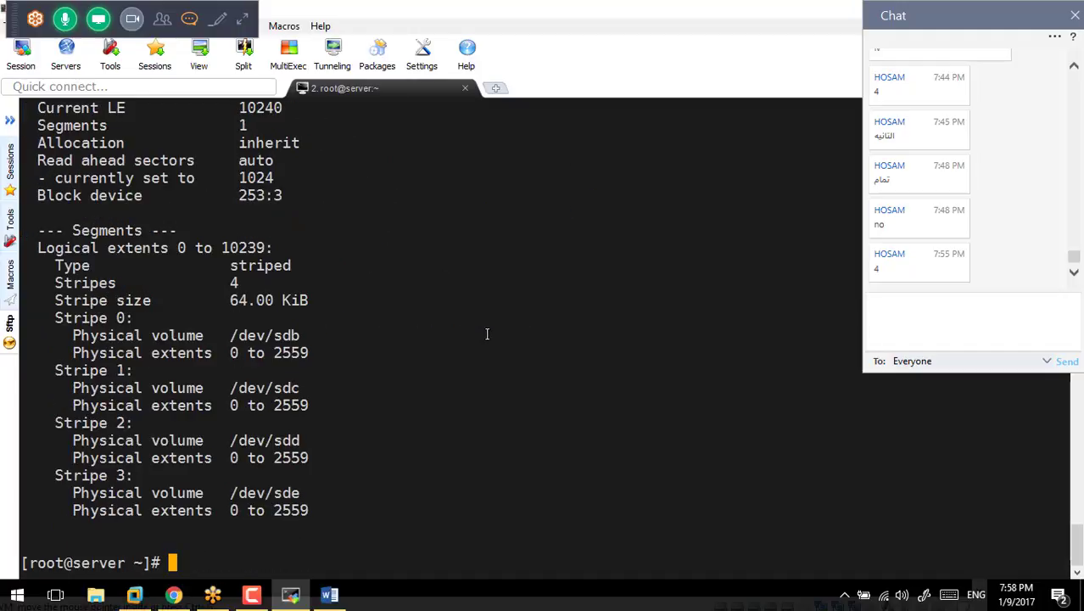
left_click_drag(32, 226, 460, 510)
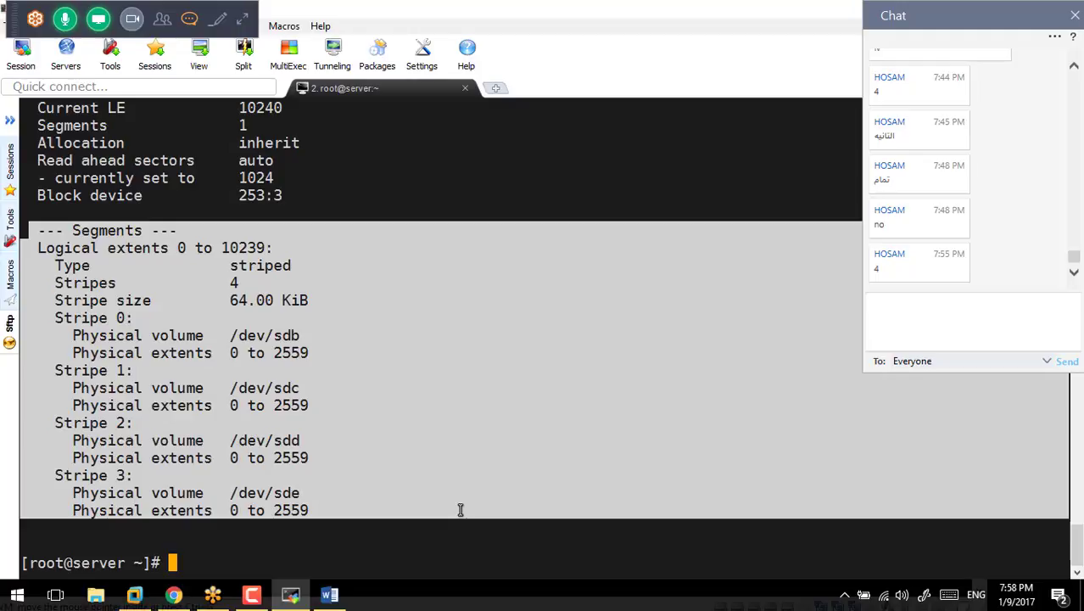
left_click(315, 404)
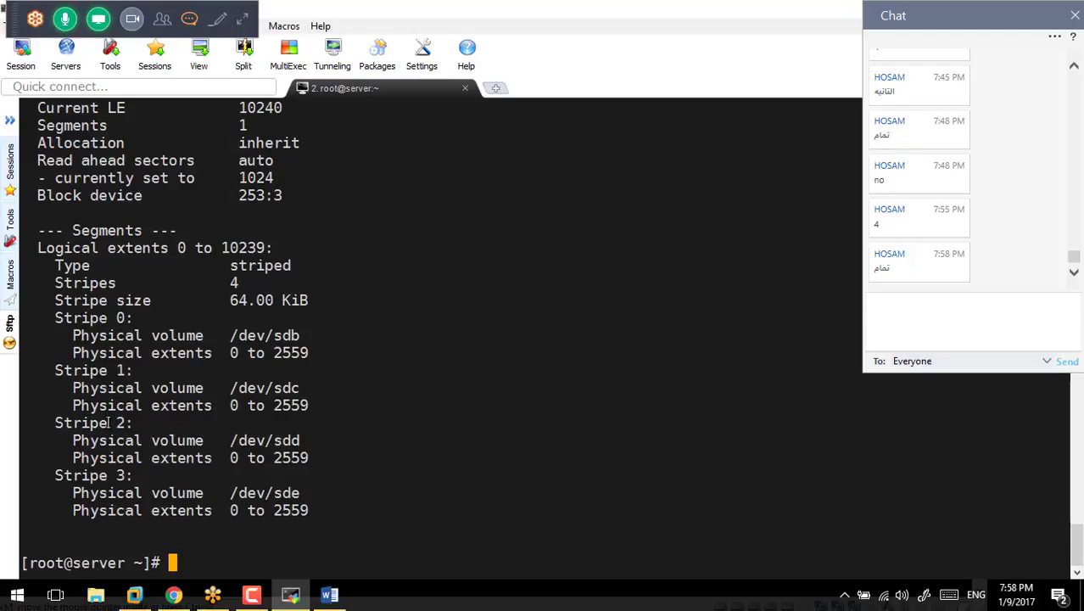
Highlight the Stripe 0, Stripe 1, Stripe 2 and Stripe 3 entries one after another in the Segments section
left_click_drag(56, 318, 382, 355)
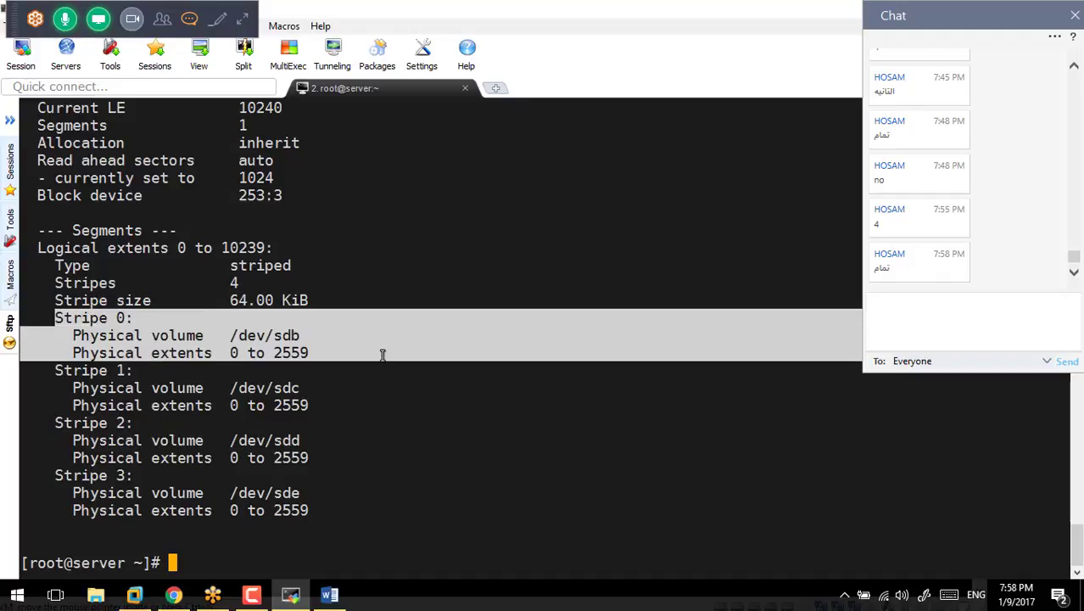
left_click(194, 331)
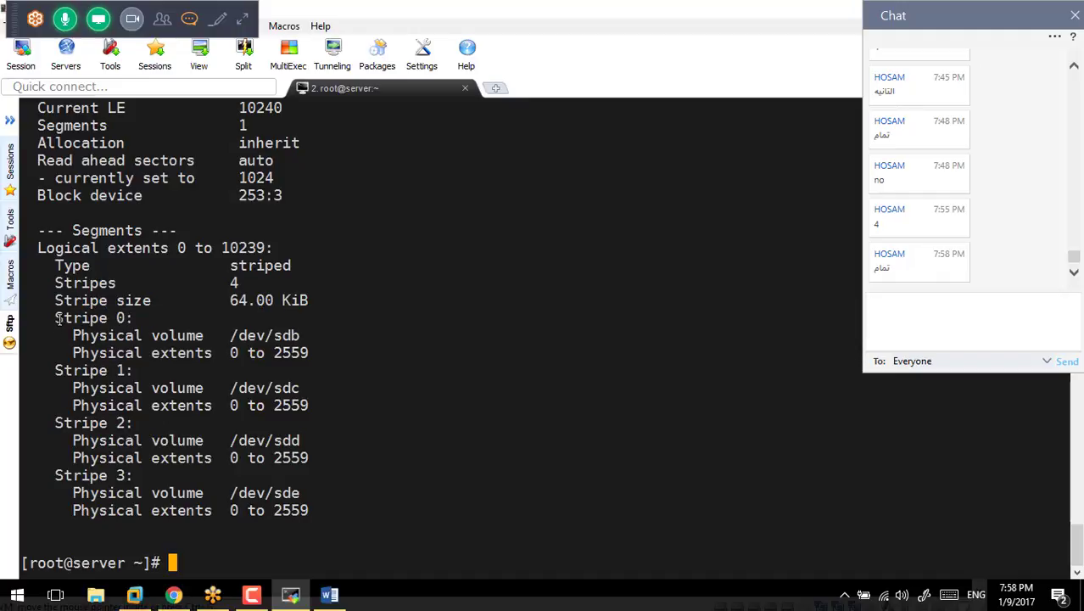
left_click_drag(58, 318, 387, 349)
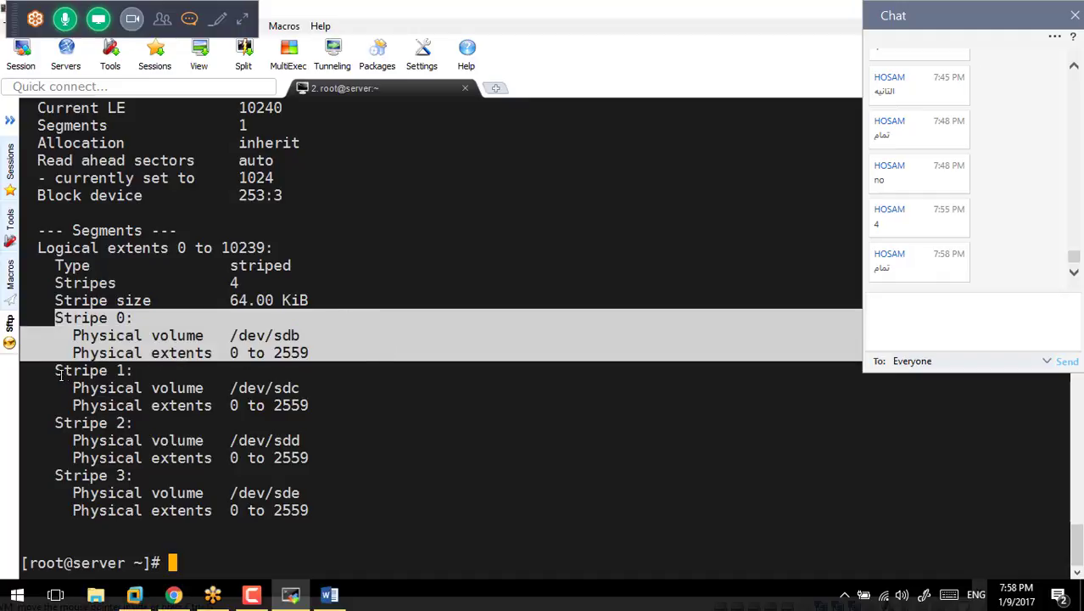
left_click_drag(56, 370, 402, 381)
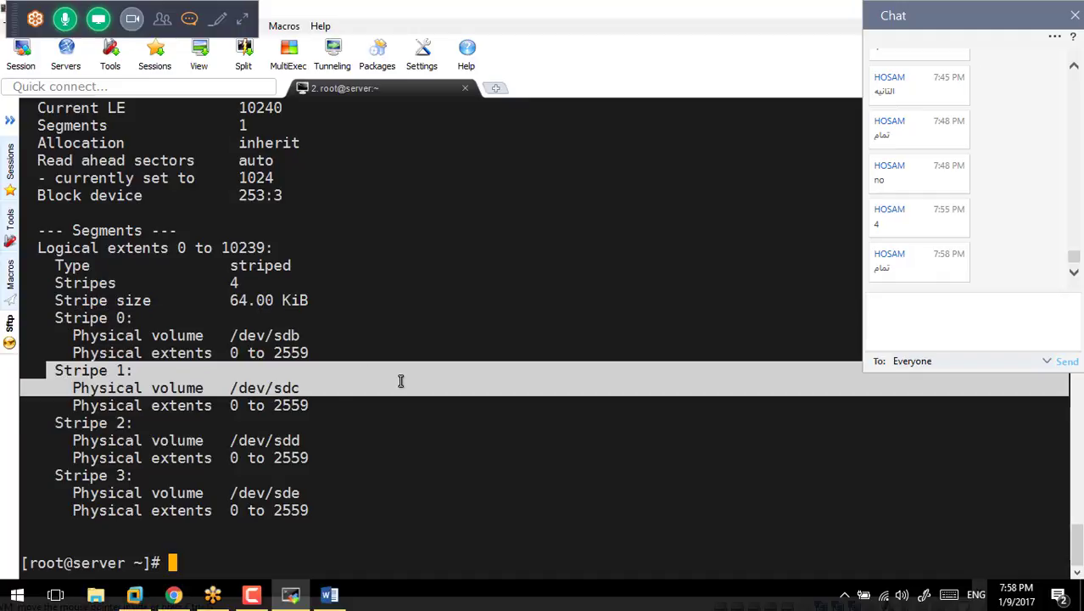
left_click_drag(50, 422, 260, 427)
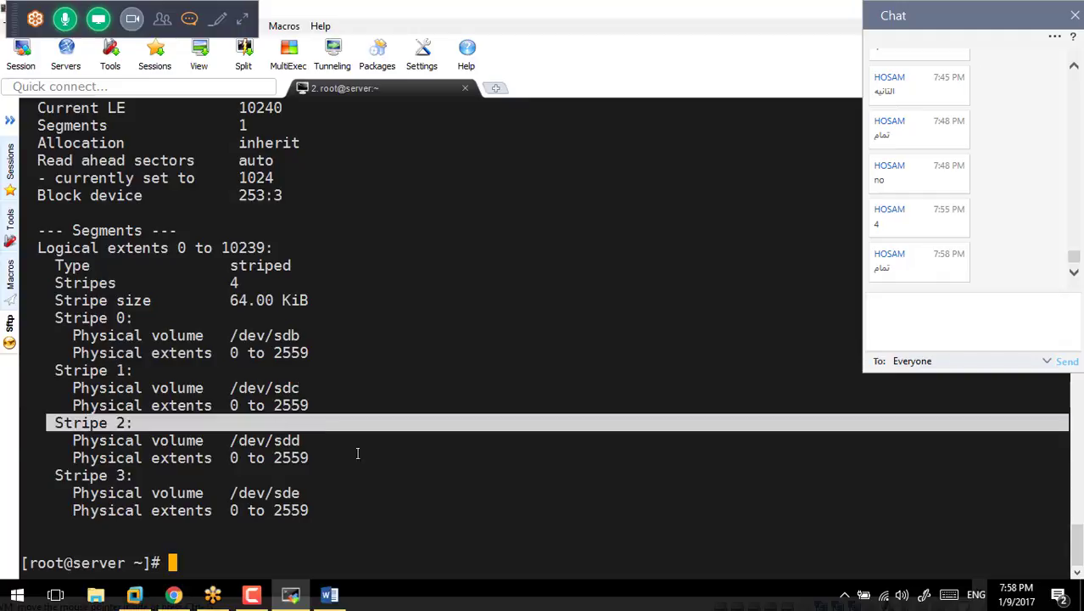
left_click_drag(358, 454, 361, 453)
left_click_drag(52, 475, 355, 506)
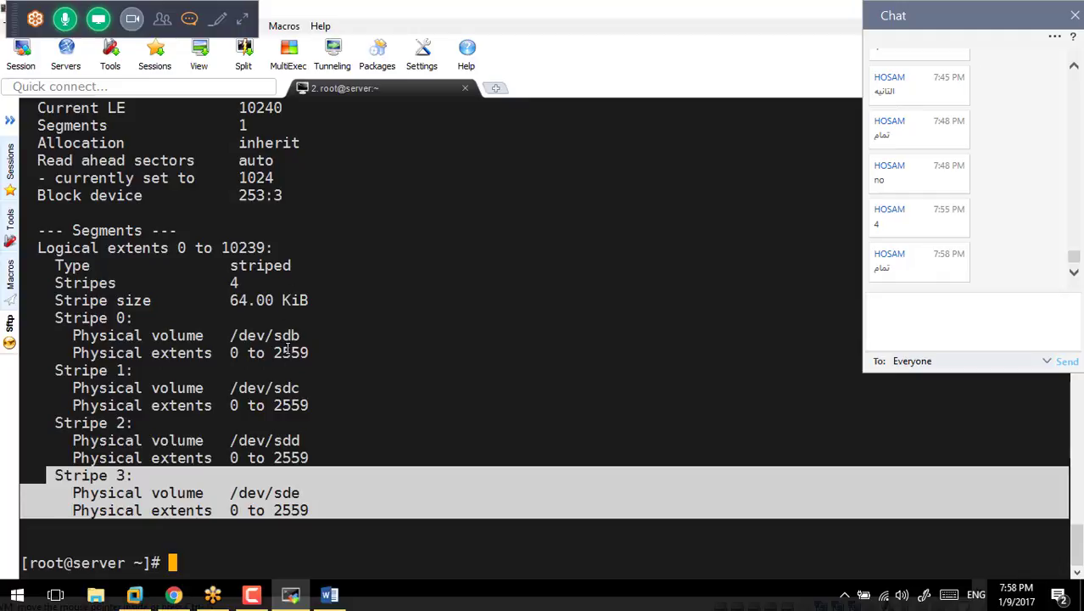
Compare the segment's last logical extent number with the last physical extent number of each of the four stripes by highlighting them
scroll(287, 348, "up", 1)
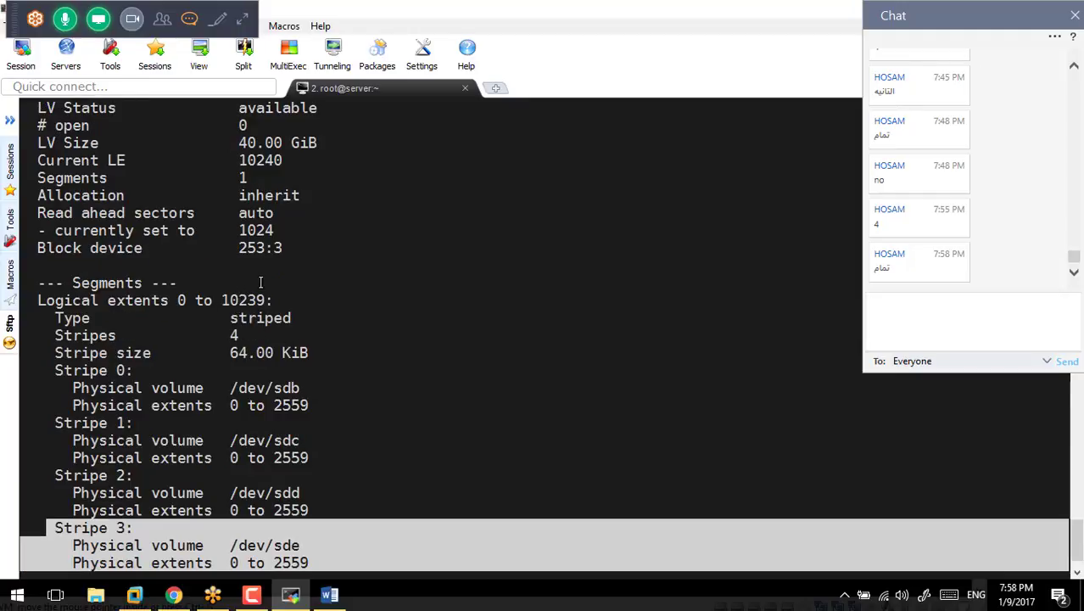
left_click_drag(223, 300, 266, 298)
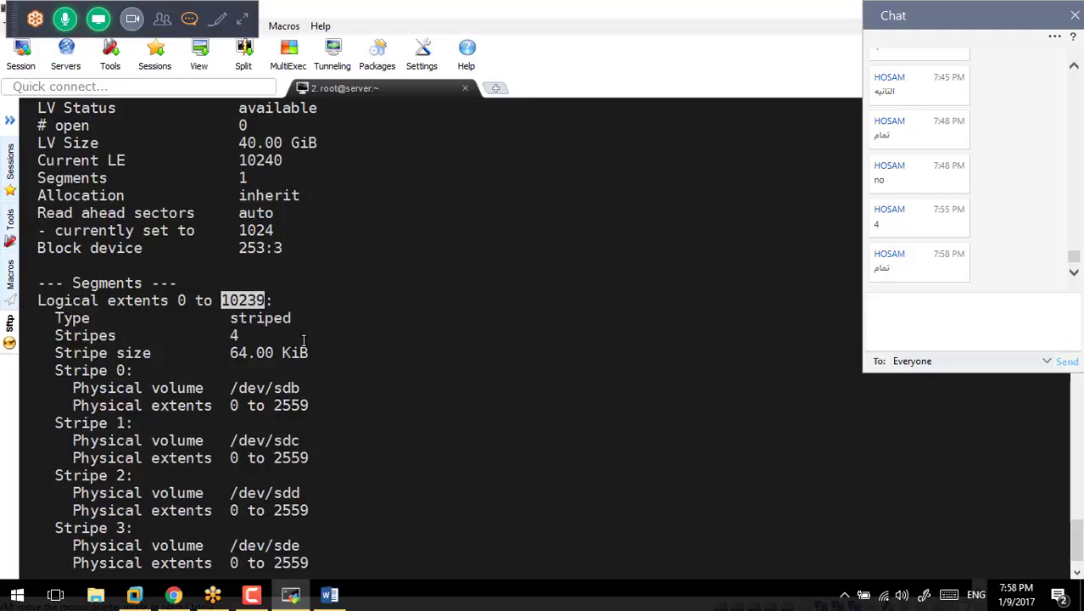
scroll(320, 307, "down", 1)
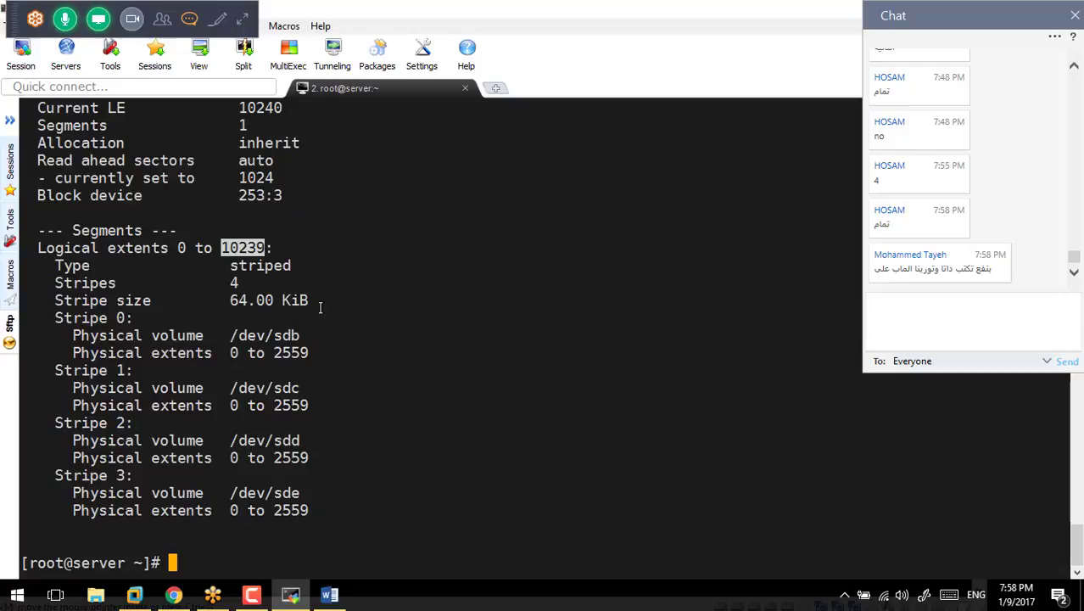
left_click(301, 352)
double_click(301, 352)
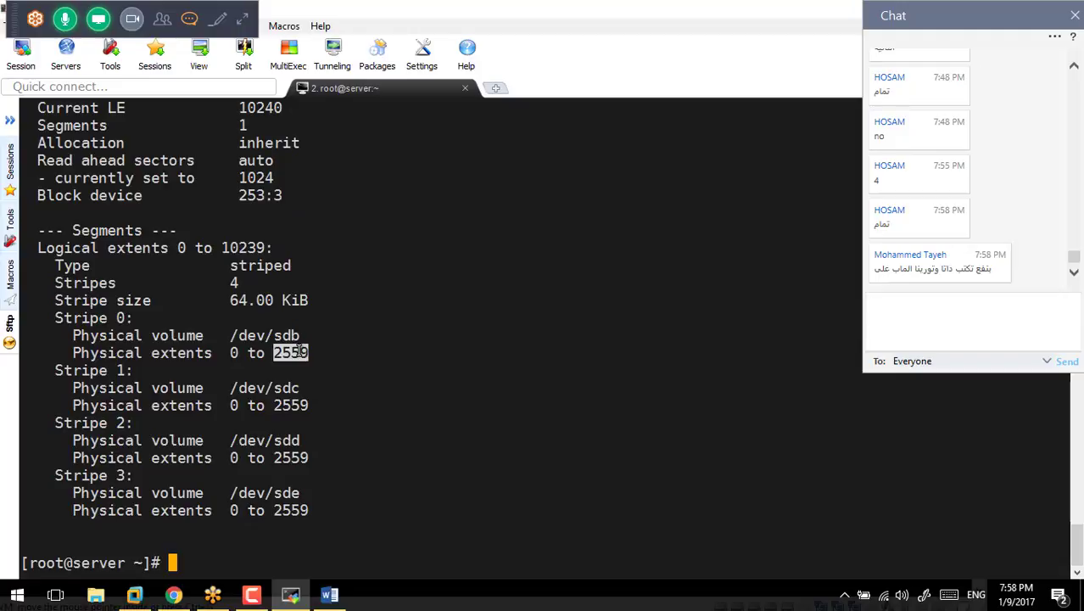
left_click(298, 414)
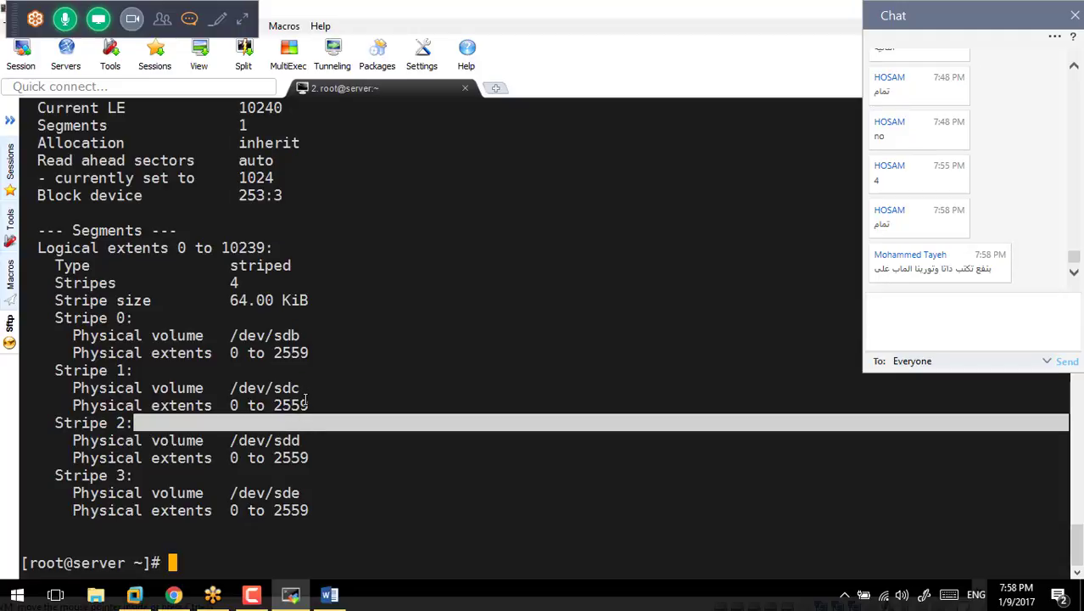
double_click(304, 399)
left_click(294, 445)
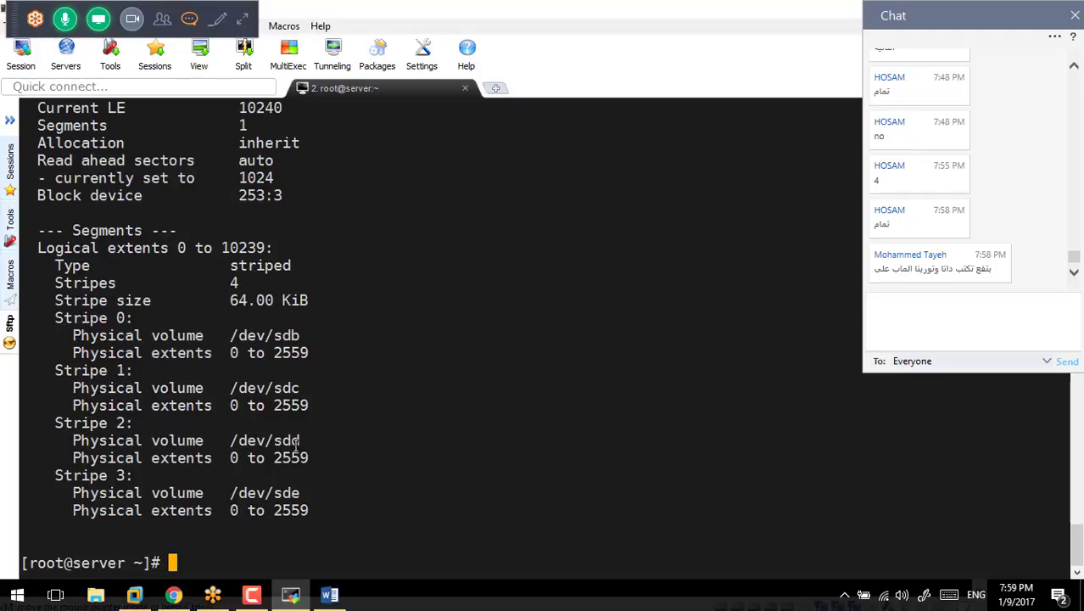
double_click(296, 458)
double_click(289, 511)
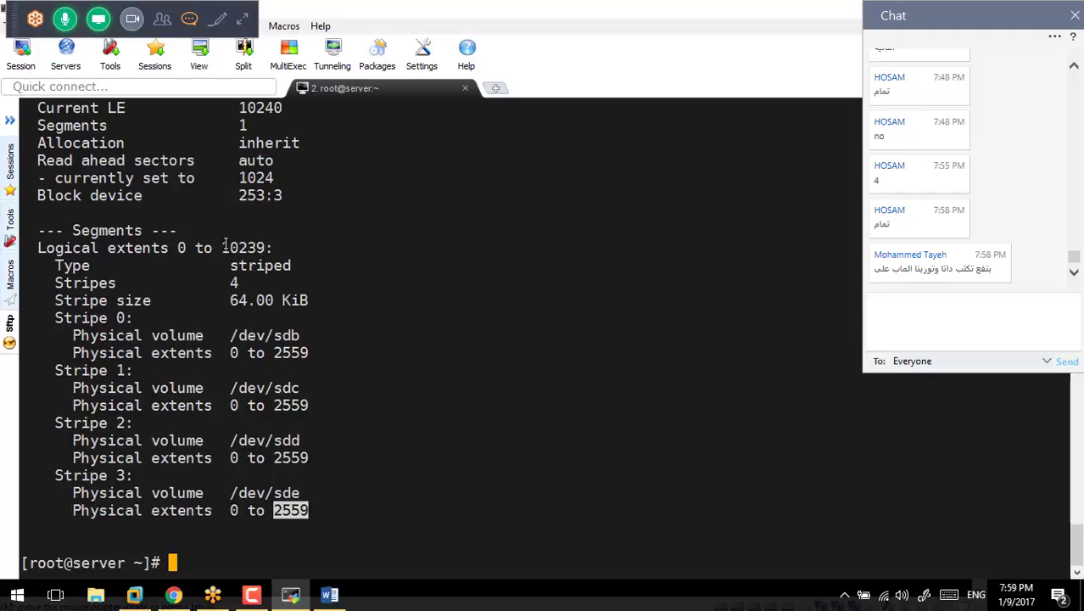
left_click_drag(223, 248, 266, 249)
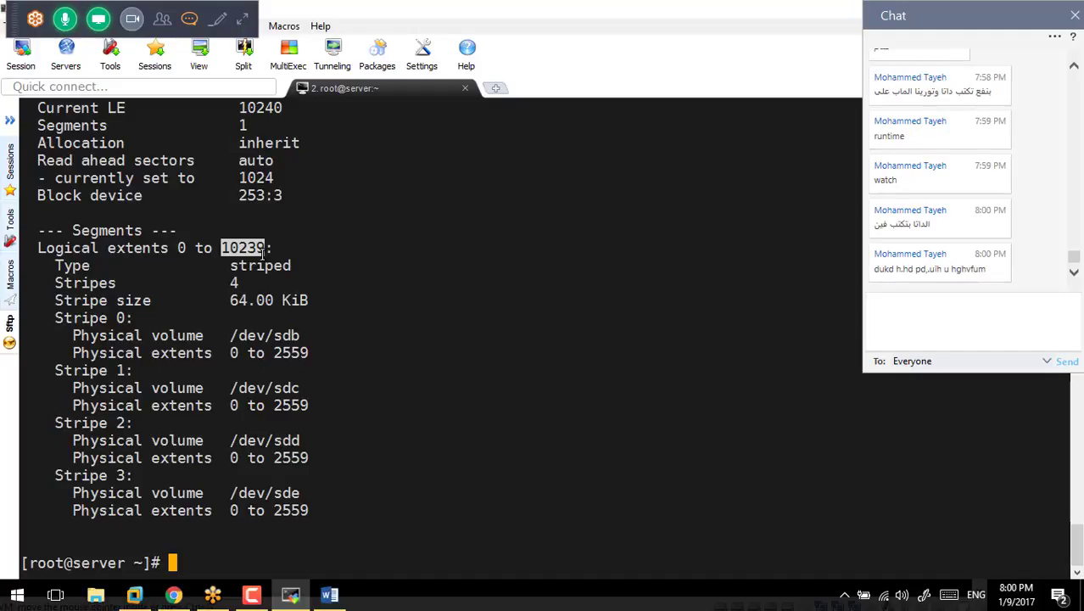
Clear the terminal and list the available commands whose names begin with dm
key("ctrl+l")
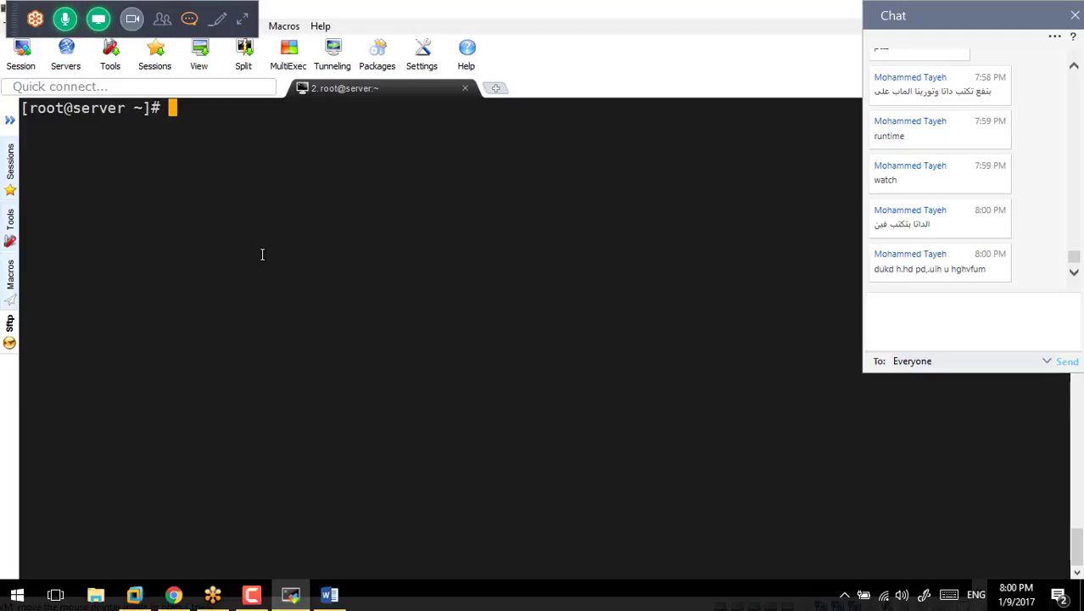
type("dmsetup")
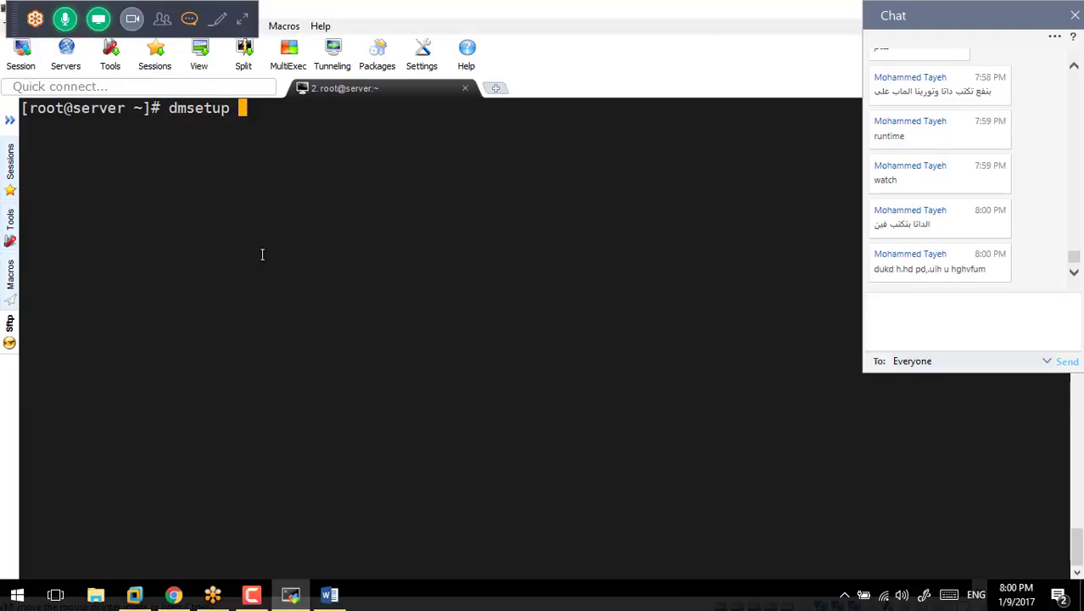
key("BackSpace")
key("BackSpace")
key("BackSpace")
key("BackSpace")
key("BackSpace")
key("BackSpace")
key("Tab")
key("Tab")
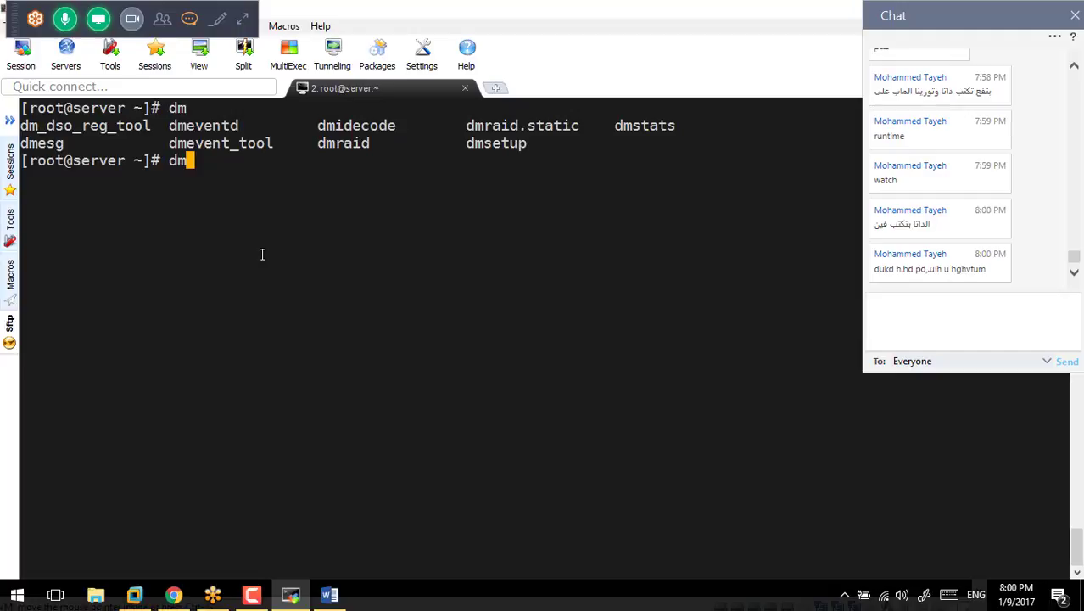
Run dmsetup --help on a cleared terminal and review its list of subcommands
type("setup")
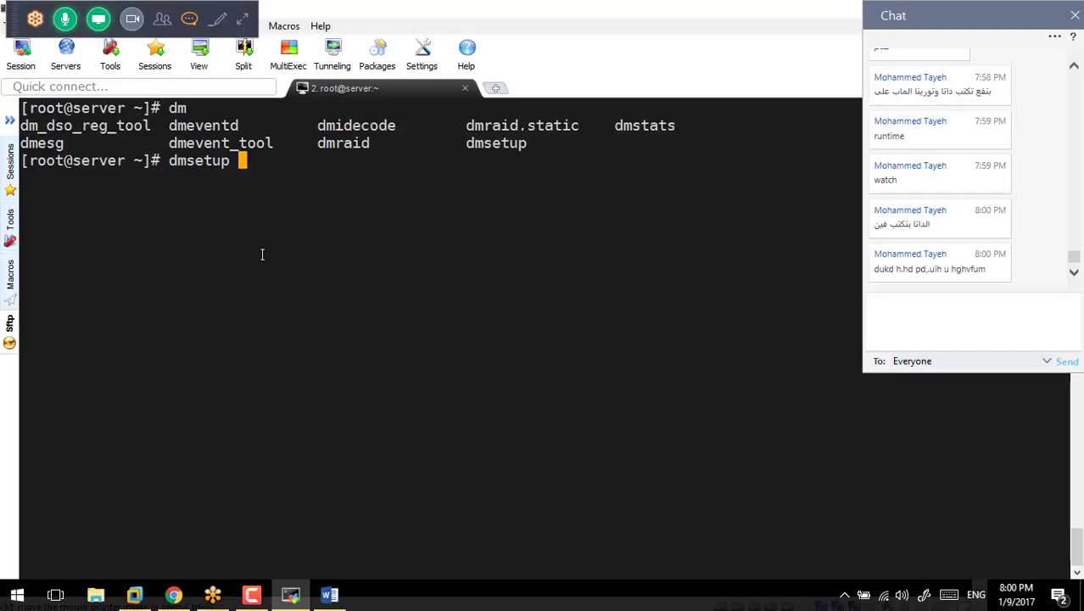
key("Tab")
key("Tab")
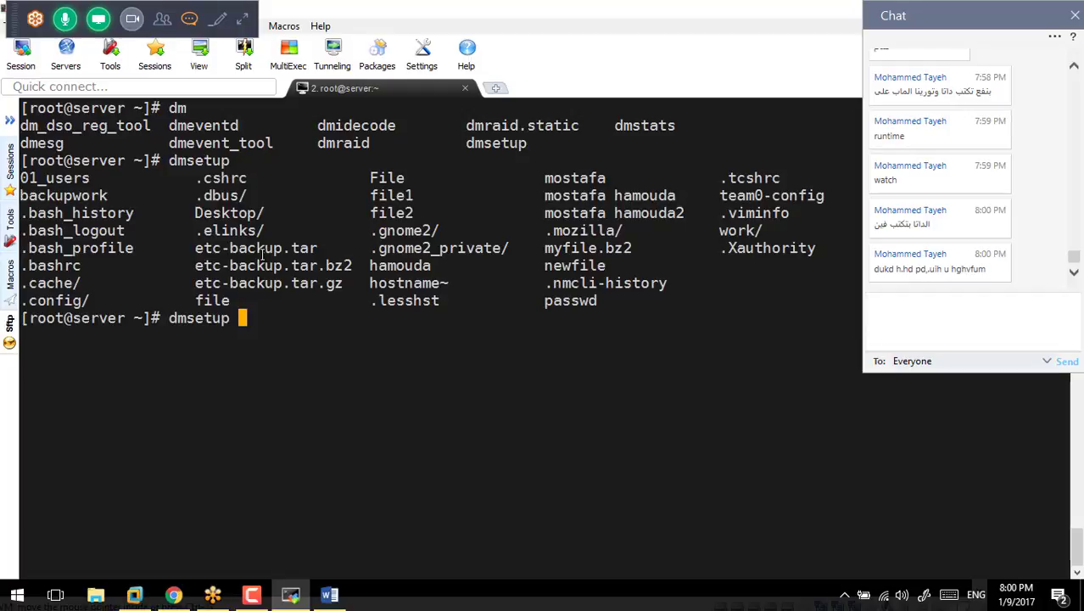
key("ctrl+l")
type("--help")
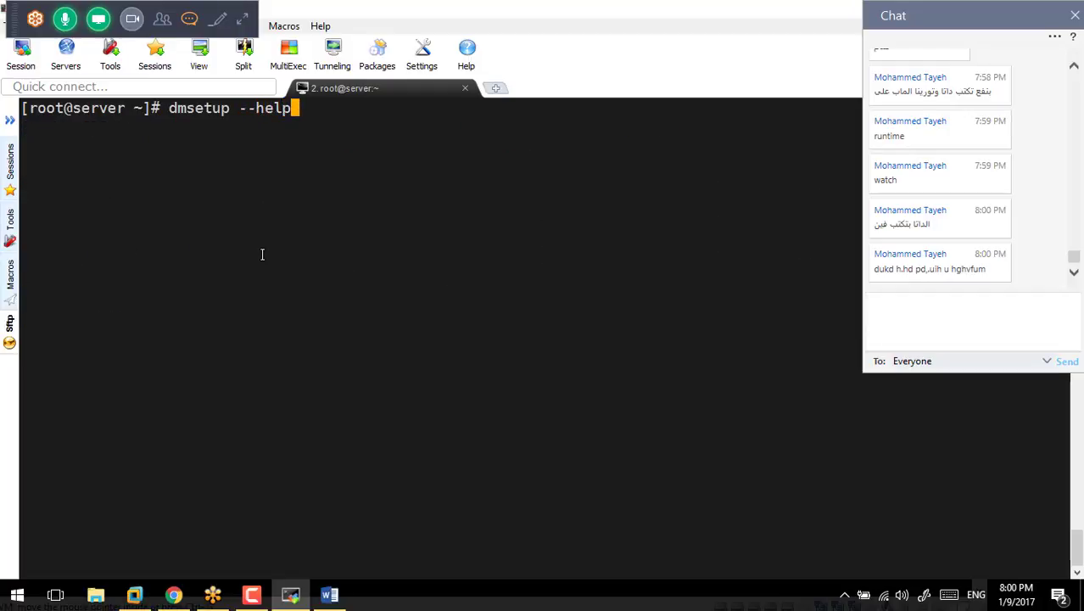
key("Return")
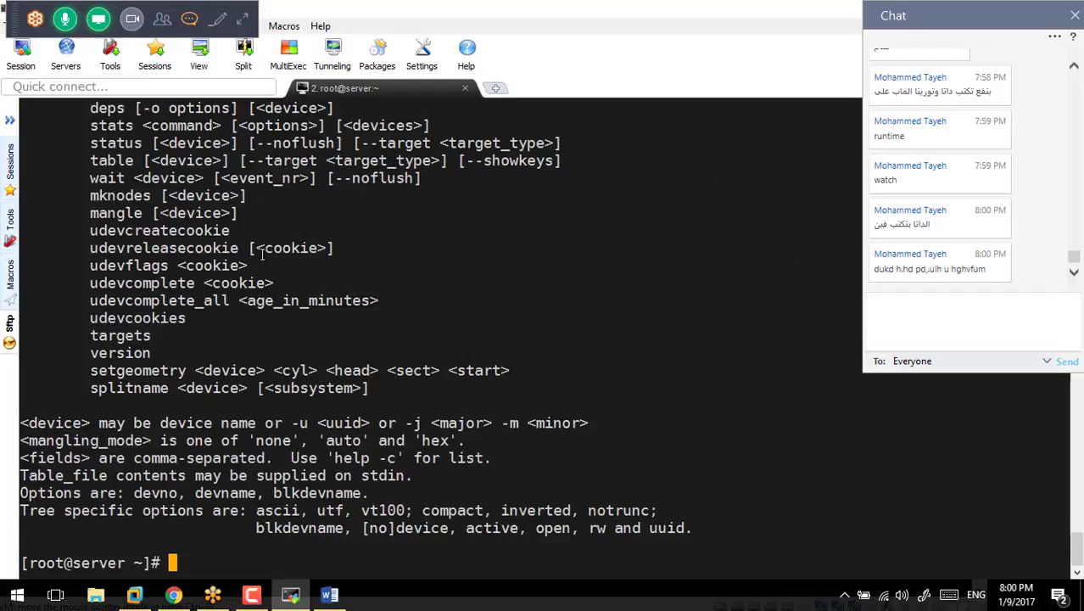
scroll(262, 251, "up", 2)
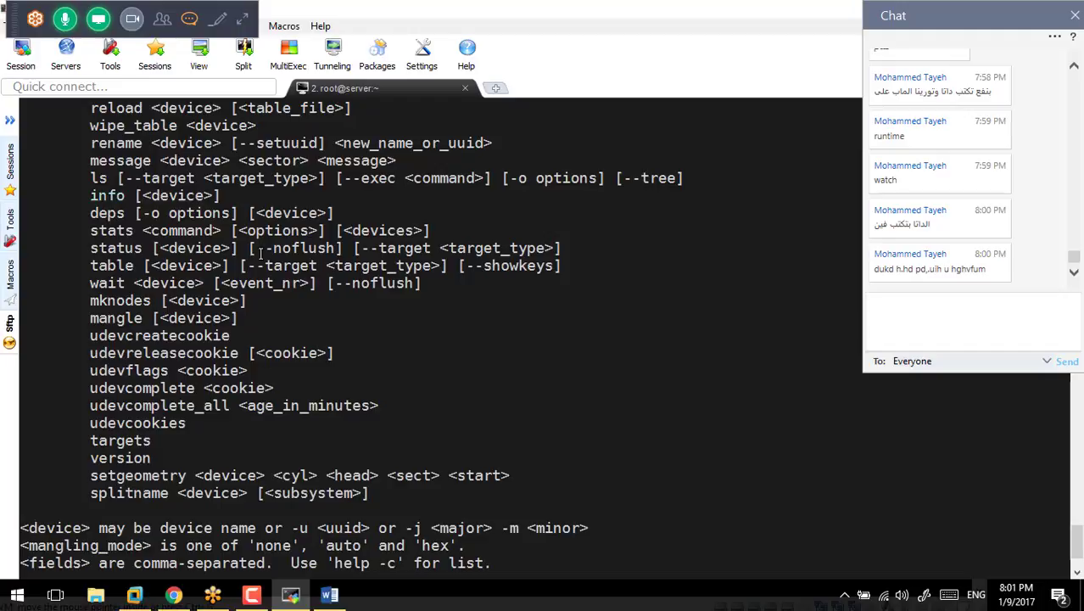
Run dmsetup deps /dev/data/oracle on a cleared terminal and highlight the dependency count and the device path
key("ctrl+l")
key("Up")
key("Up")
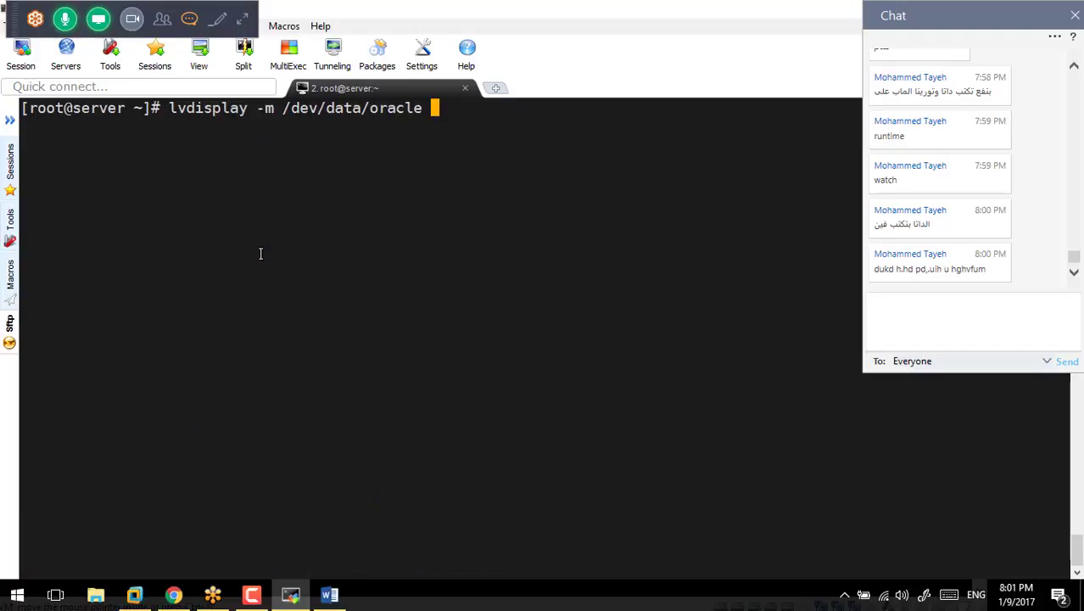
key("Down")
key("Down")
type("dms")
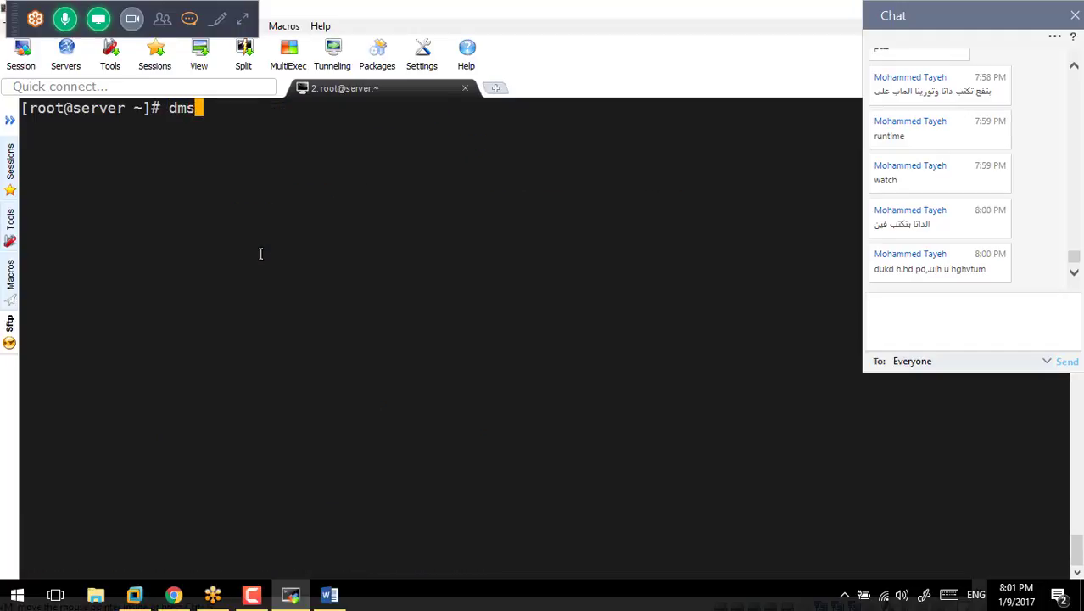
type("etup deps ")
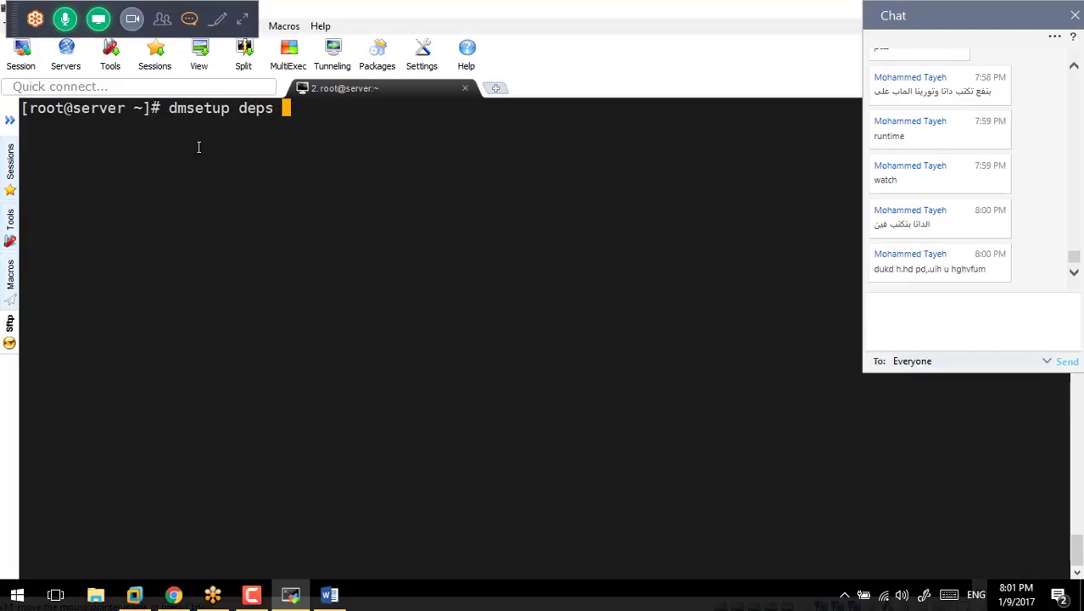
type("/dev/d")
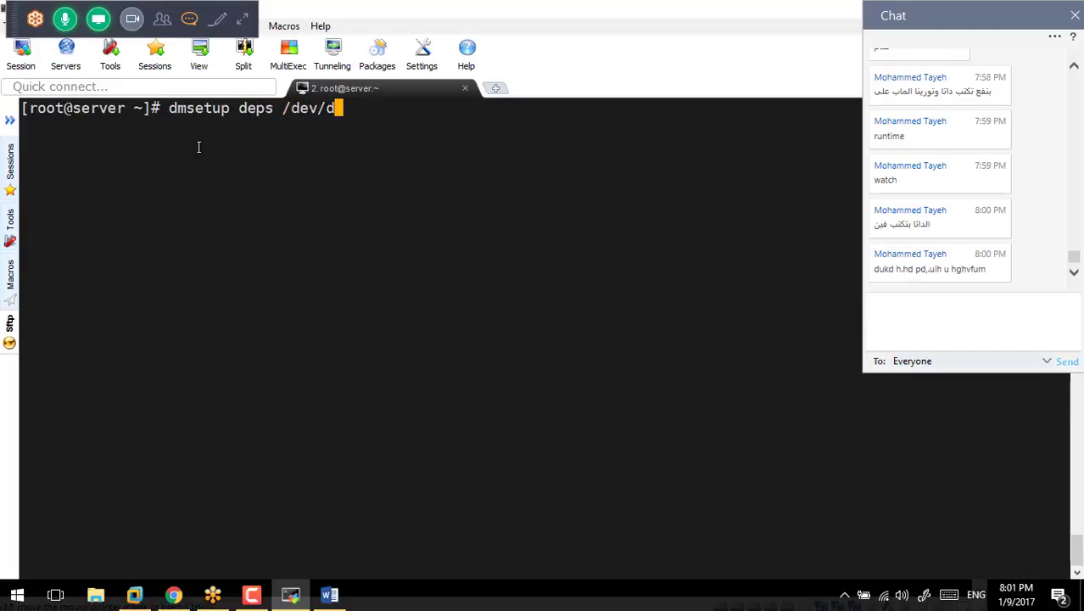
type("ata/oracle")
key("Return")
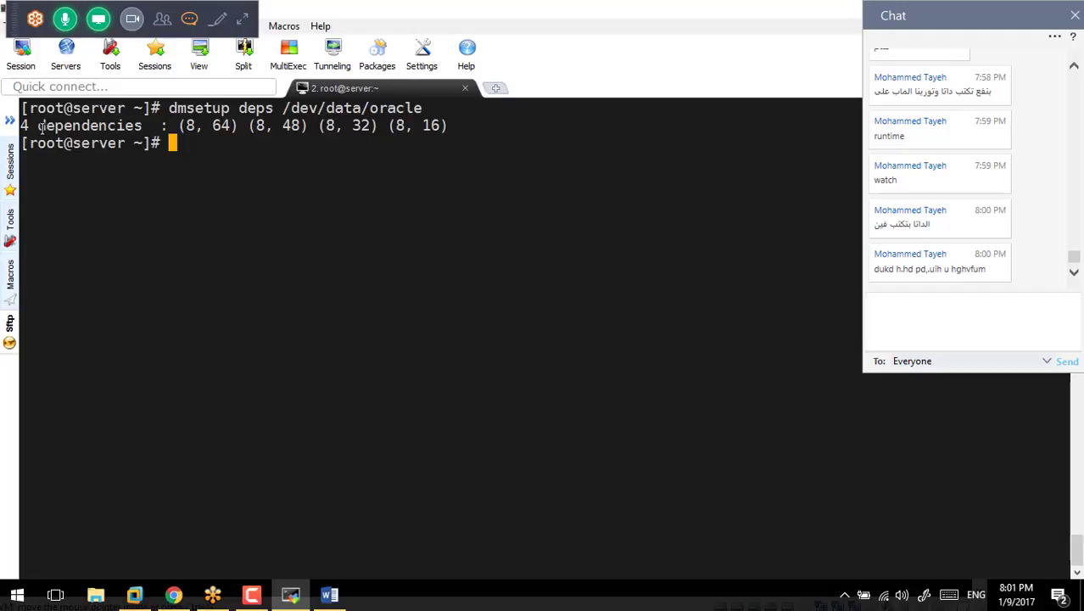
left_click_drag(21, 126, 136, 118)
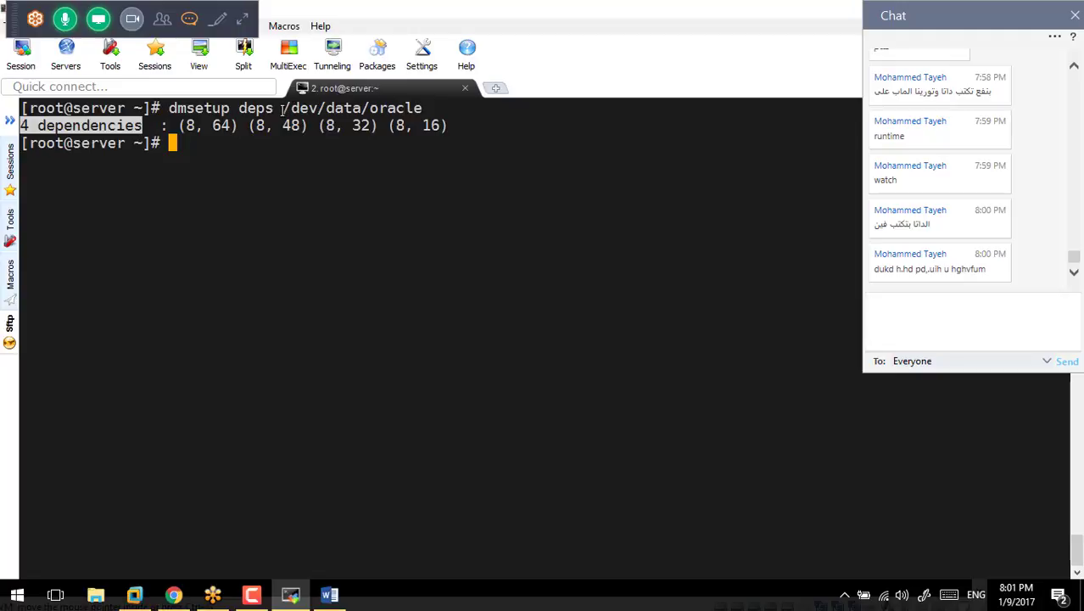
left_click_drag(282, 108, 415, 109)
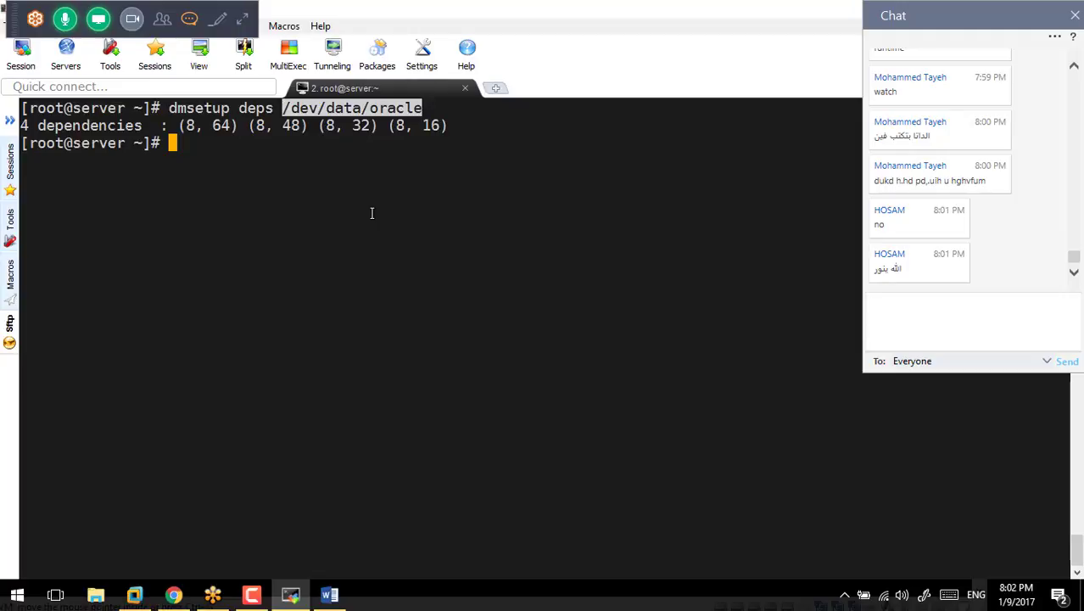
key("Up")
key("Down")
left_click(252, 594)
left_click(1007, 519)
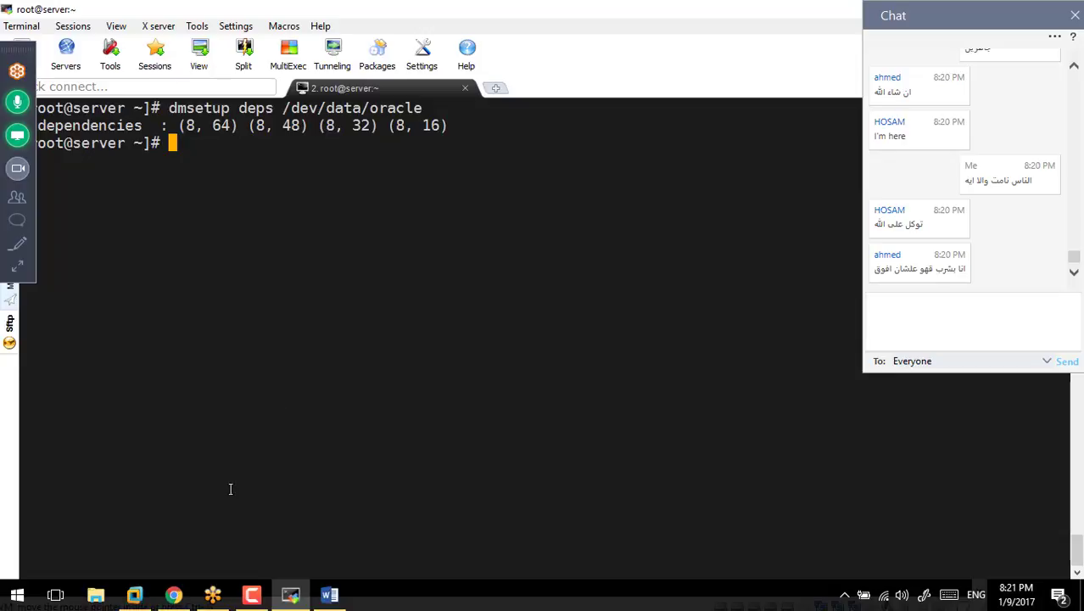
left_click(265, 602)
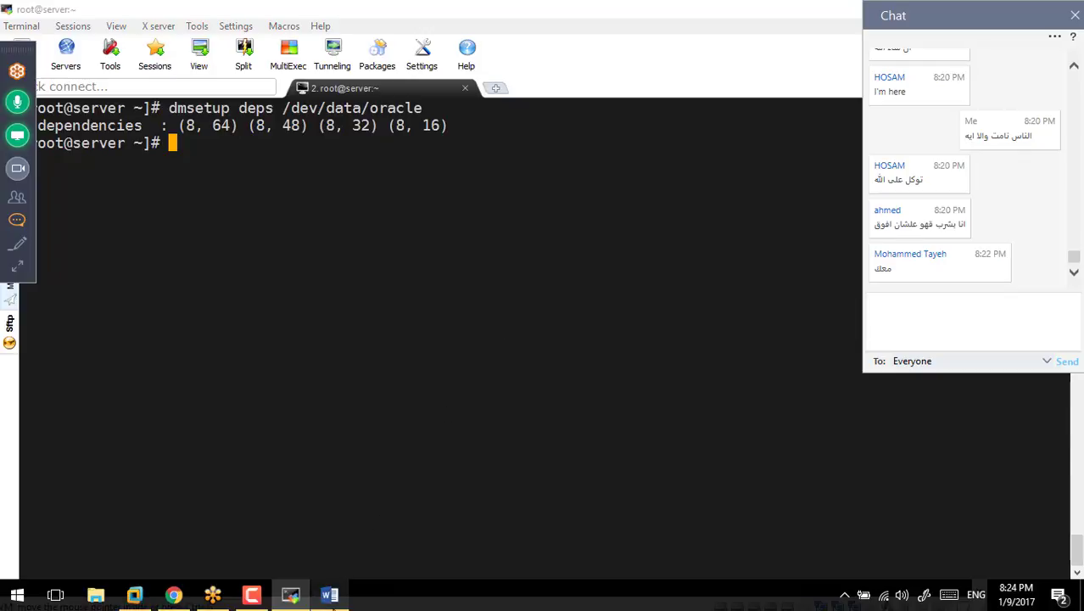
Switch to the blank Word document used as a whiteboard and delete everything on its page
left_click(329, 594)
key("ctrl+a")
key("Delete")
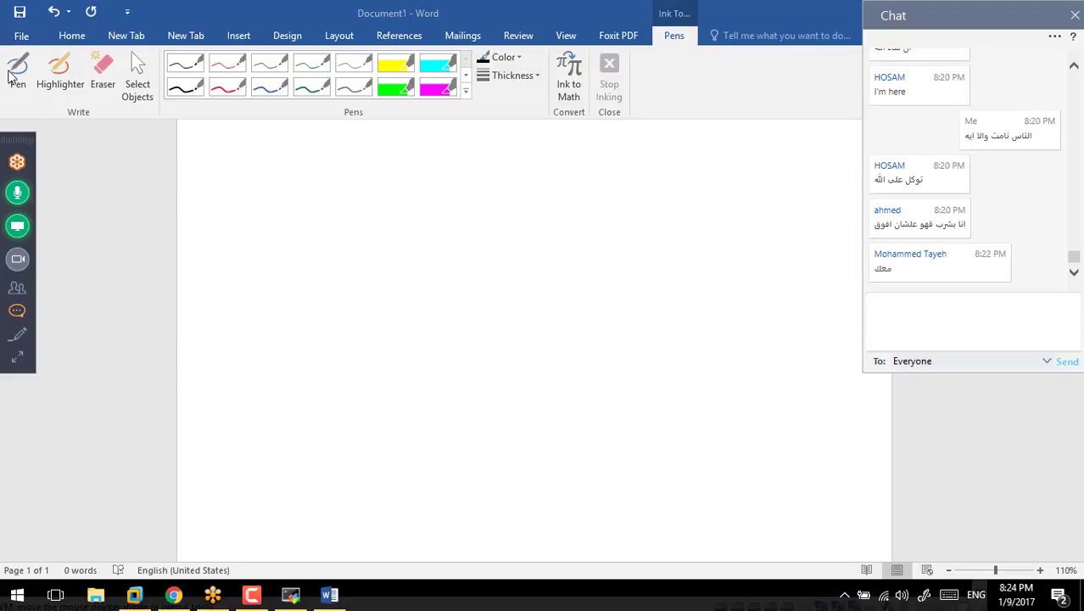
Use the black pen to draw a scribble-filled rectangle inside a larger frame, with an empty box to its right
left_click(18, 74)
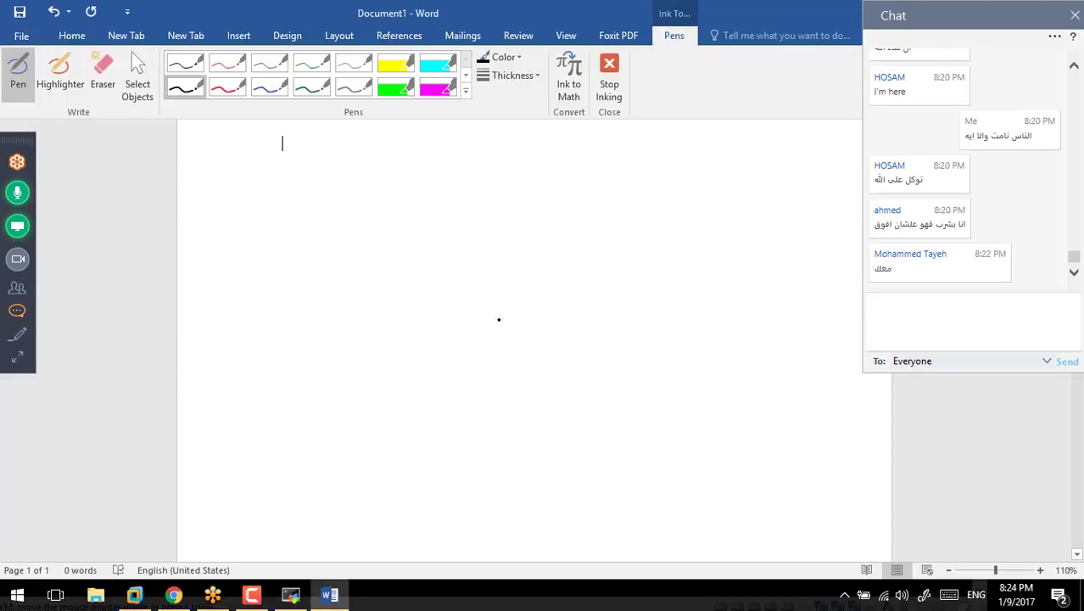
mouse_move(543, 285)
left_mouse_down()
mouse_move(434, 353)
mouse_move(555, 286)
mouse_move(519, 290)
mouse_move(467, 343)
mouse_move(516, 332)
mouse_move(548, 309)
mouse_move(553, 322)
mouse_move(529, 324)
left_mouse_up()
left_click_drag(441, 318, 444, 344)
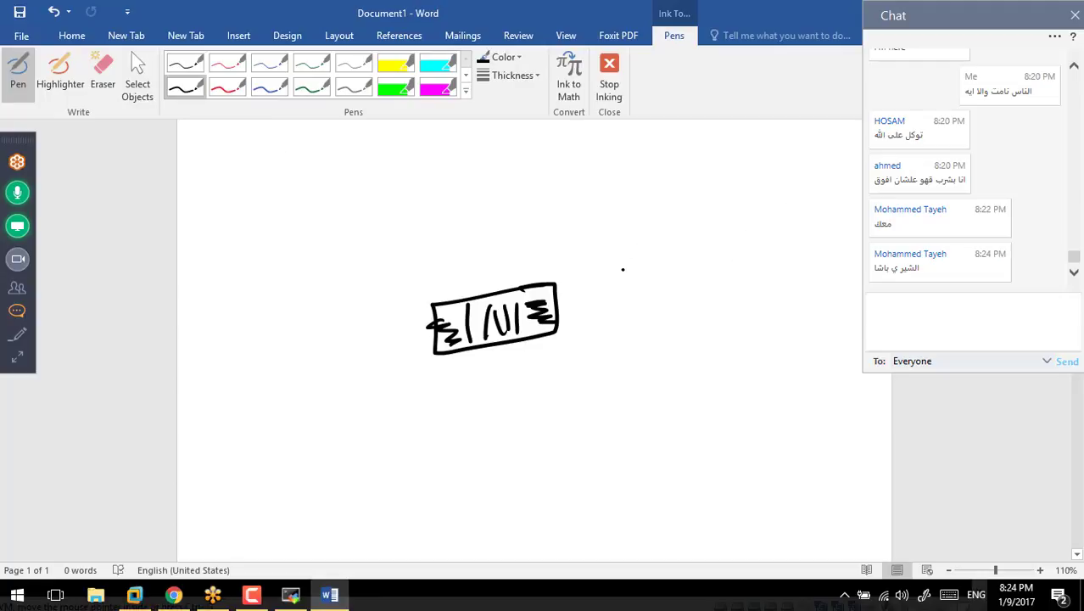
mouse_move(558, 290)
left_mouse_down()
mouse_move(572, 290)
mouse_move(414, 305)
mouse_move(466, 370)
left_mouse_up()
mouse_move(570, 344)
left_mouse_down()
mouse_move(566, 271)
mouse_move(553, 258)
left_mouse_up()
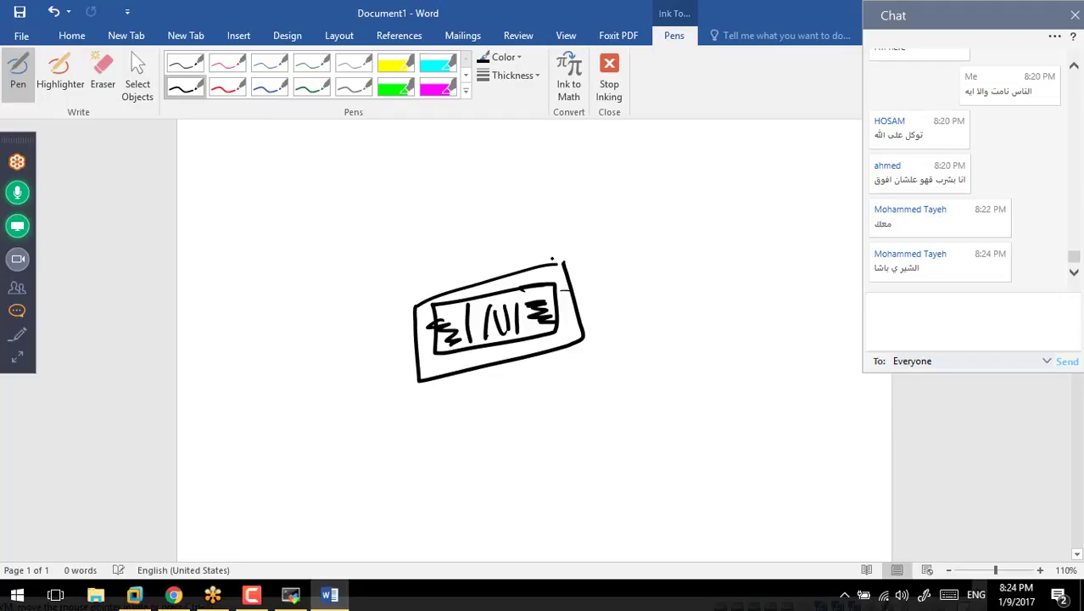
mouse_move(671, 238)
left_mouse_down()
mouse_move(605, 255)
mouse_move(697, 293)
mouse_move(679, 235)
left_mouse_up()
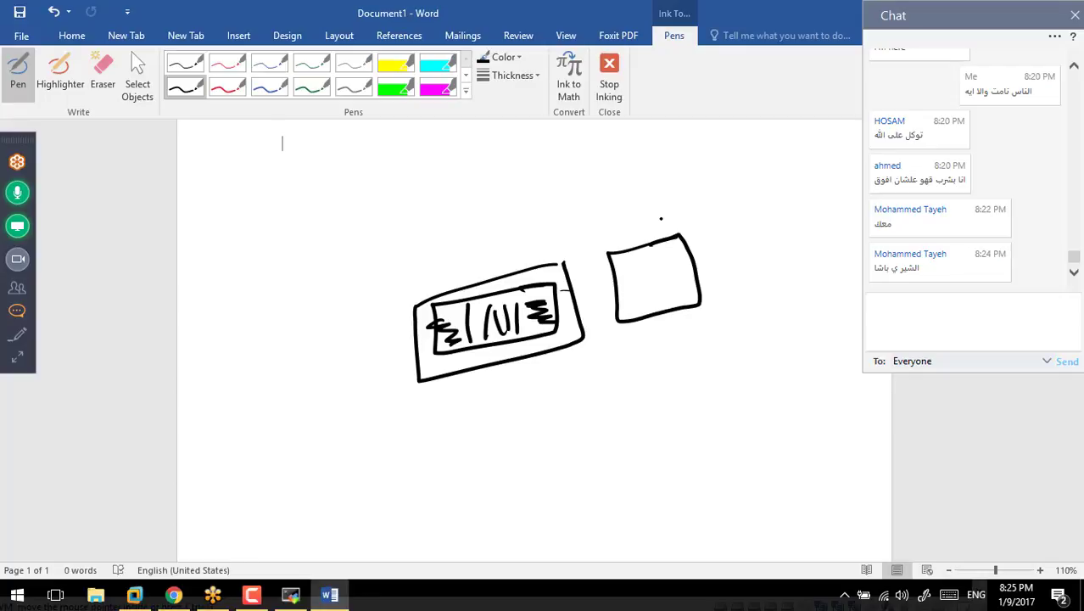
Draw a slanted box near the page's upper left and write COW inside it
mouse_move(331, 226)
left_mouse_down()
mouse_move(320, 254)
mouse_move(352, 277)
left_mouse_up()
left_click_drag(363, 238, 363, 238)
left_click_drag(419, 207, 386, 219)
mouse_move(421, 170)
left_mouse_down()
mouse_move(271, 241)
mouse_move(453, 247)
mouse_move(412, 180)
left_mouse_up()
left_click(424, 237)
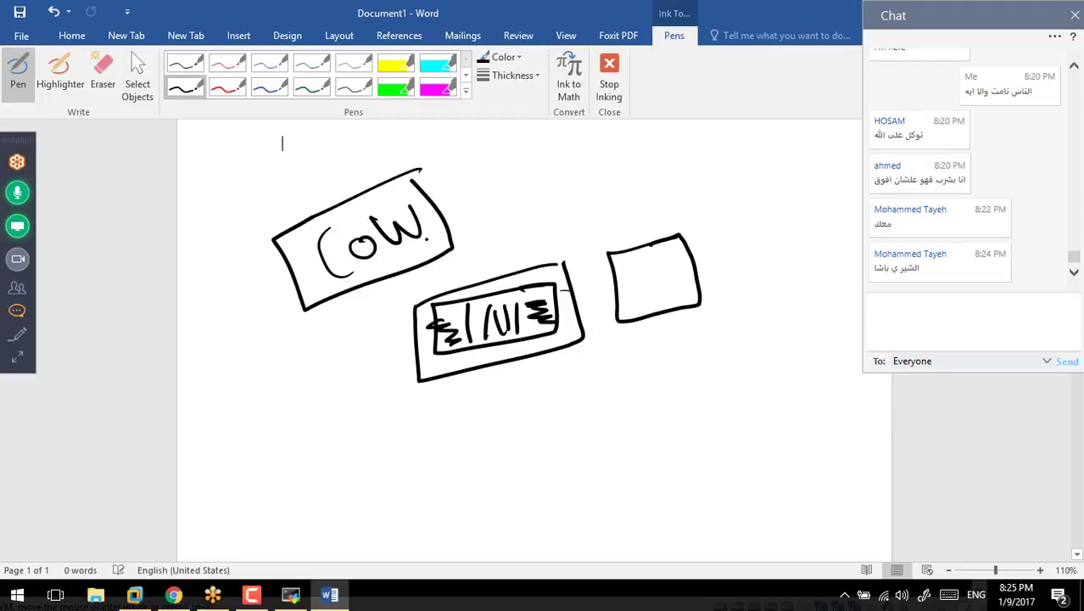
Draw an arrow down from the COW box and handwrite "Copy on write" below the diagram
left_click_drag(329, 294, 368, 376)
left_click_drag(363, 361, 349, 383)
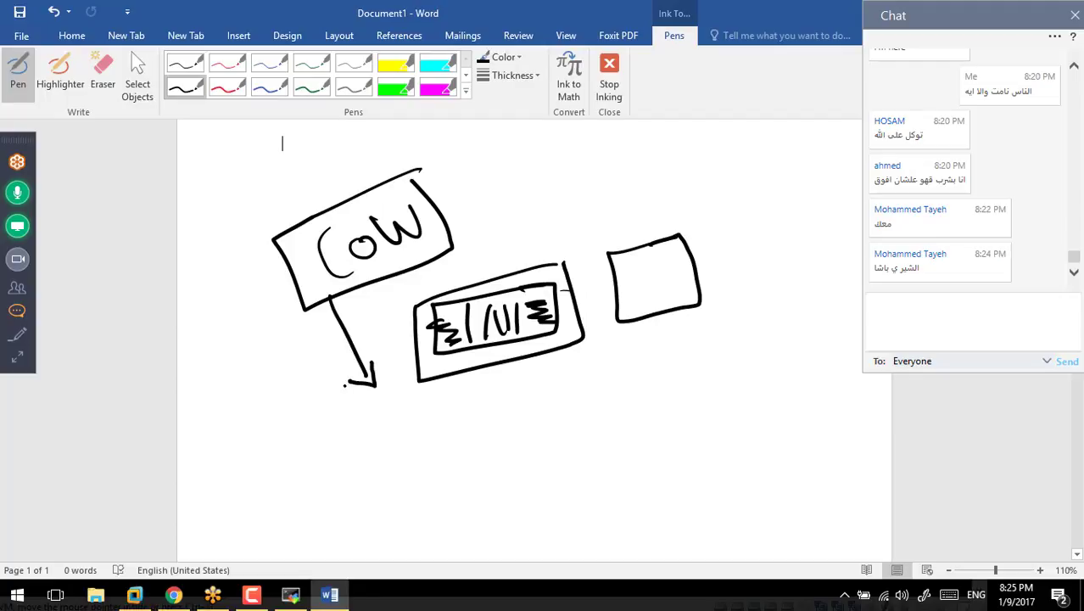
mouse_move(339, 421)
left_mouse_down()
mouse_move(343, 471)
mouse_move(378, 444)
mouse_move(378, 455)
left_mouse_up()
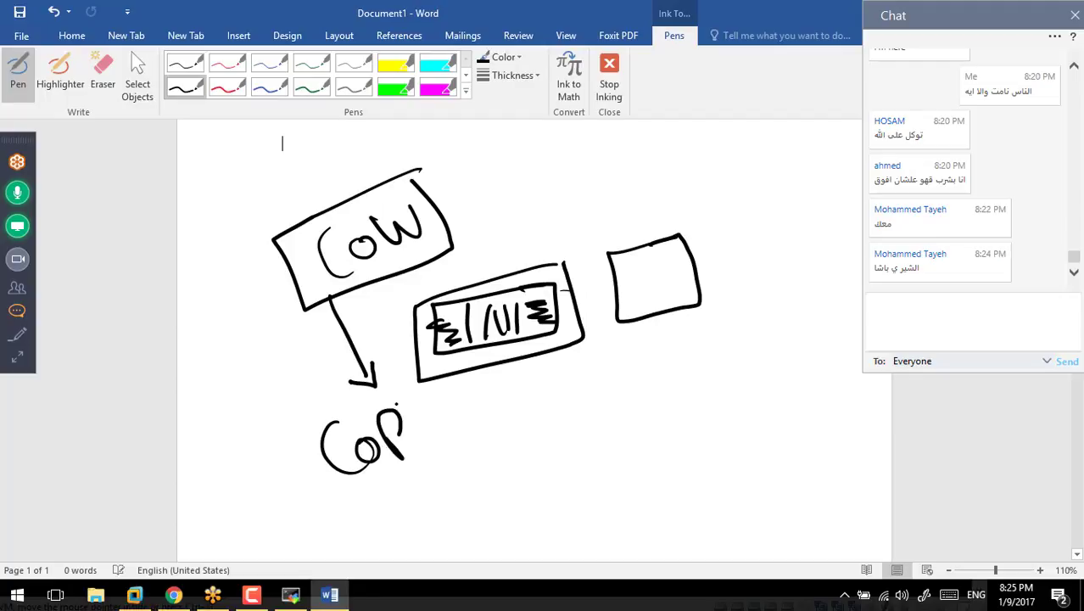
left_click_drag(388, 414, 392, 435)
mouse_move(411, 404)
left_mouse_down()
mouse_move(428, 425)
mouse_move(424, 460)
left_mouse_up()
mouse_move(475, 407)
left_mouse_down()
mouse_move(467, 417)
mouse_move(490, 431)
left_mouse_up()
left_click_drag(492, 423, 523, 428)
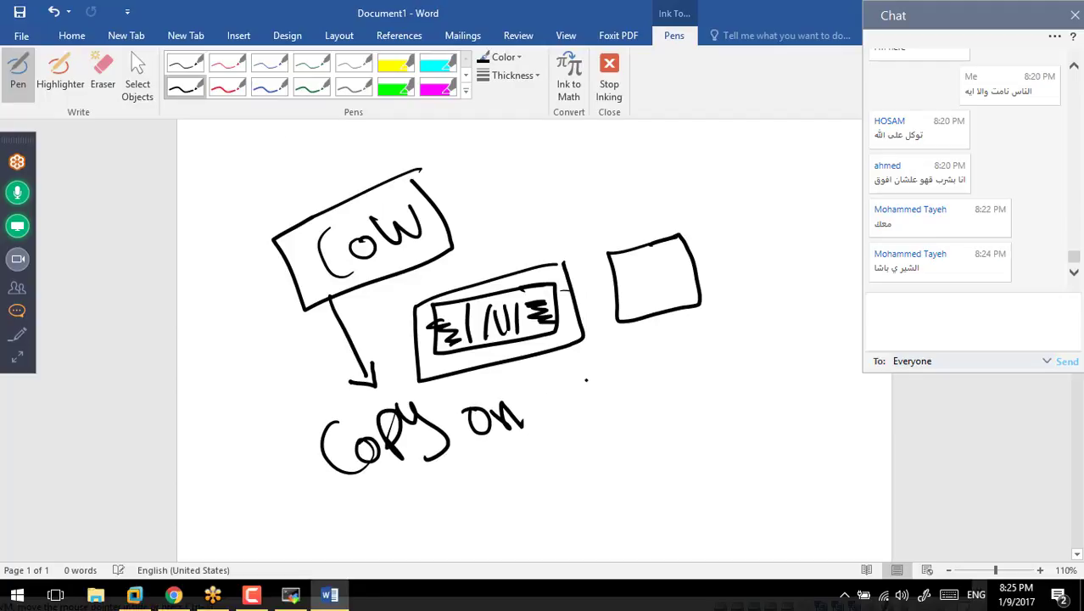
mouse_move(588, 373)
left_mouse_down()
mouse_move(575, 405)
mouse_move(556, 383)
left_mouse_up()
mouse_move(612, 374)
left_mouse_down()
mouse_move(609, 398)
mouse_move(658, 378)
left_mouse_up()
left_click_drag(643, 330, 637, 373)
mouse_move(659, 347)
left_mouse_down()
mouse_move(687, 341)
mouse_move(688, 370)
left_mouse_up()
mouse_move(697, 349)
left_mouse_down()
mouse_move(718, 331)
mouse_move(731, 363)
left_mouse_up()
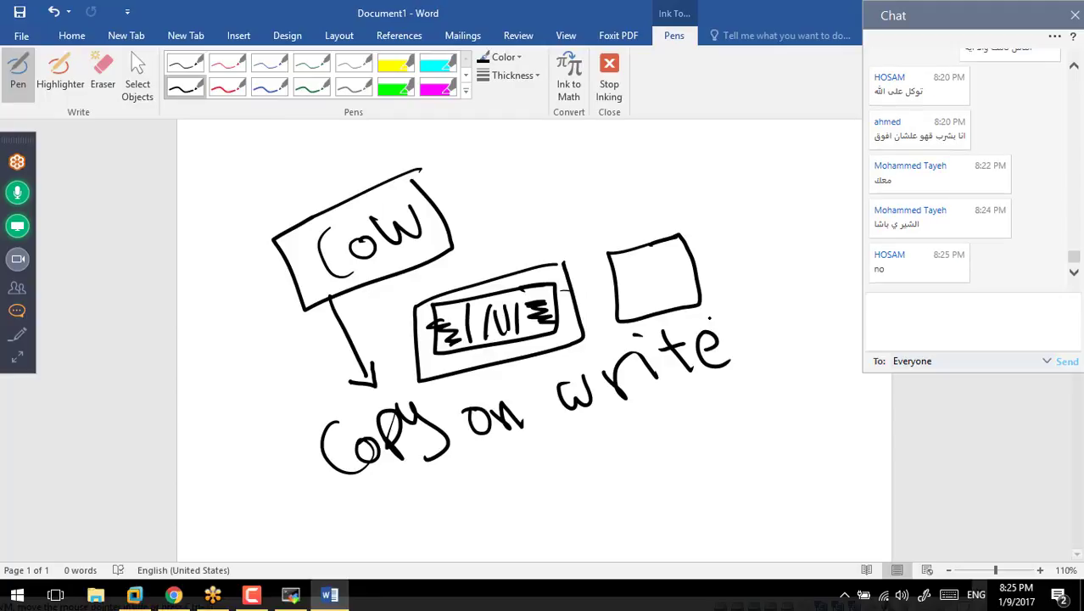
Delete all the ink of the copy-on-write sketch from the page
key("ctrl+a")
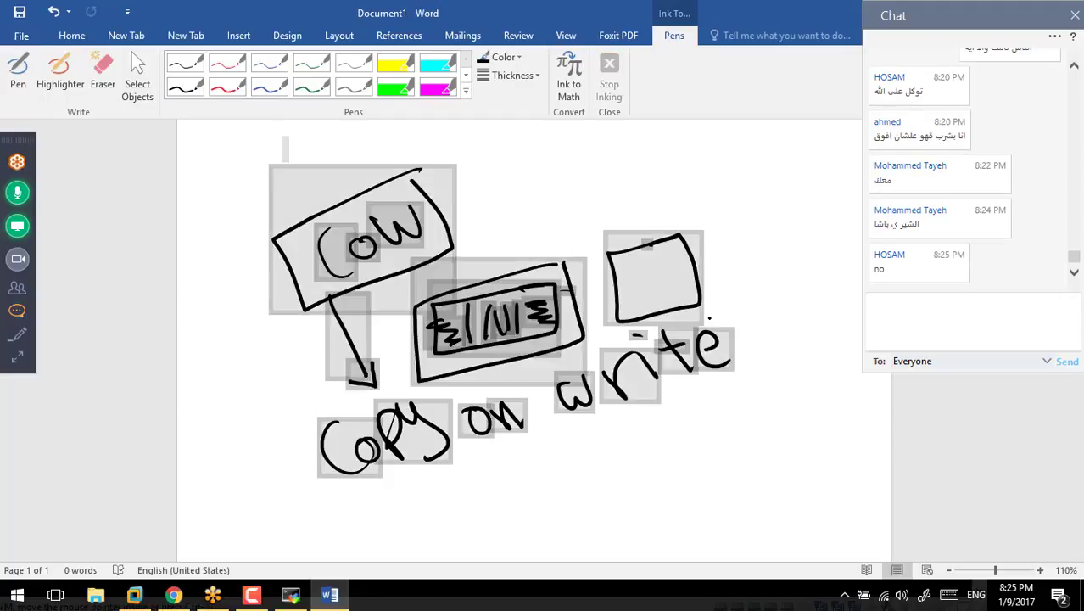
key("Delete")
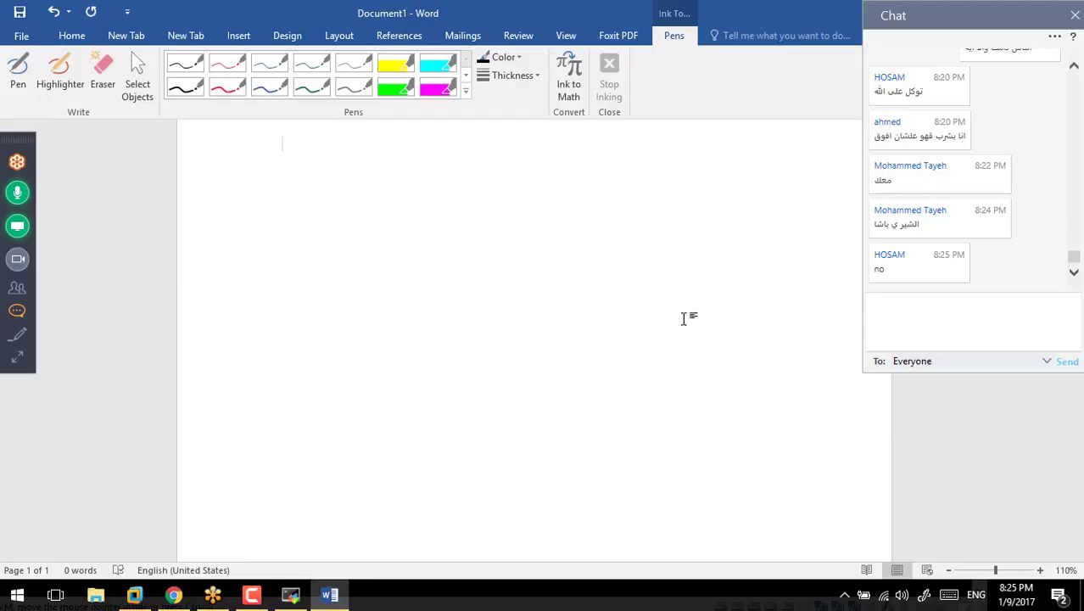
Pen a box with five short lines, two arrows pointing at its right side, and two crosses along that edge
left_click(32, 91)
left_click(32, 91)
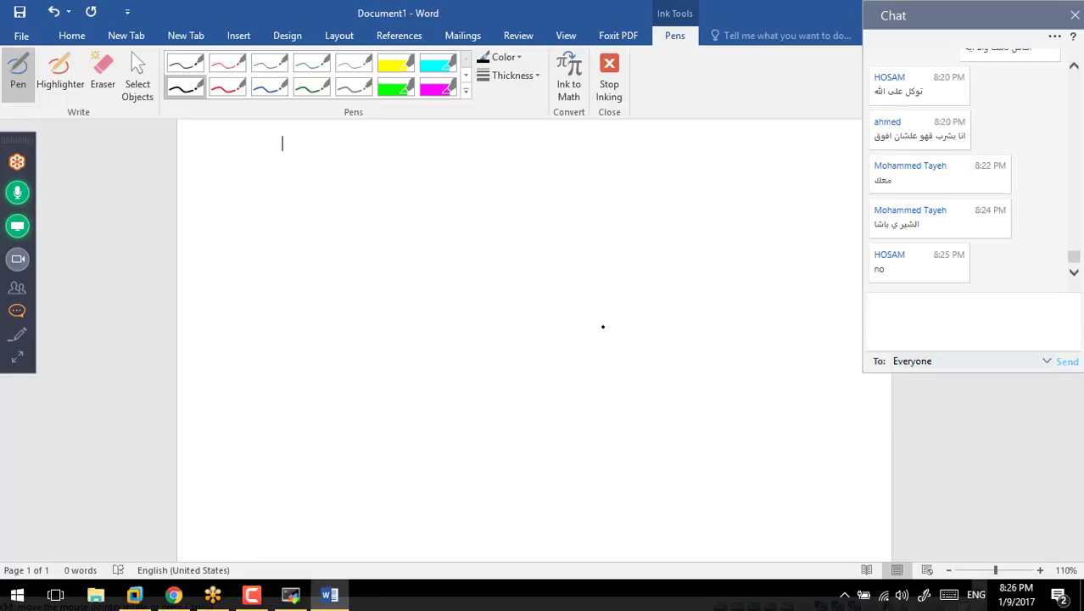
mouse_move(447, 197)
left_mouse_down()
mouse_move(354, 285)
mouse_move(453, 284)
mouse_move(453, 294)
left_mouse_up()
mouse_move(380, 227)
left_mouse_down()
mouse_move(418, 239)
mouse_move(406, 287)
left_mouse_up()
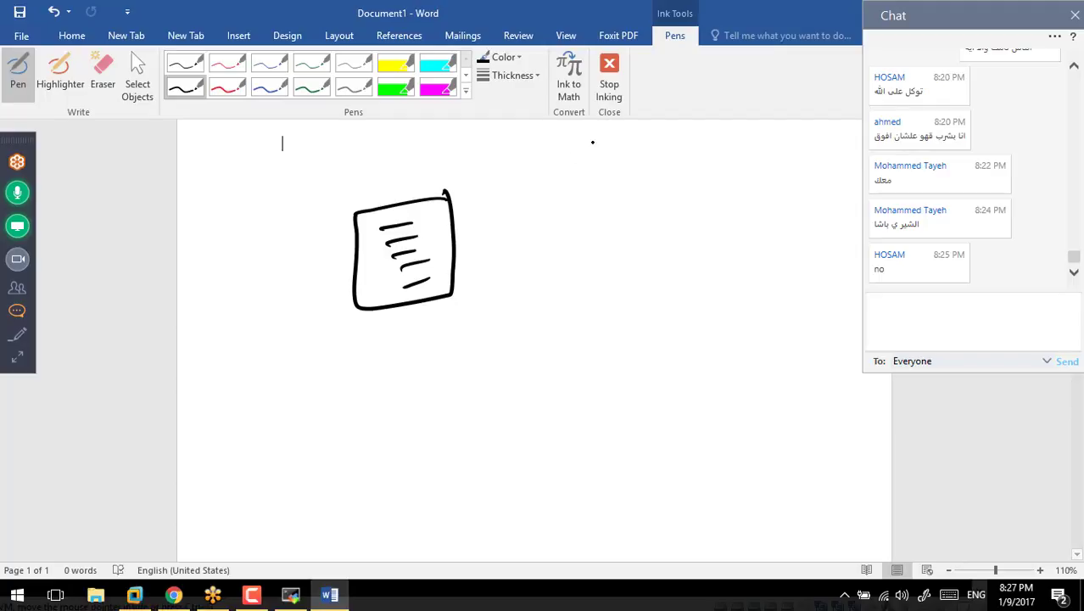
mouse_move(537, 202)
left_mouse_down()
mouse_move(458, 222)
mouse_move(484, 229)
mouse_move(458, 251)
left_mouse_up()
mouse_move(466, 236)
left_mouse_down()
mouse_move(459, 252)
mouse_move(482, 262)
mouse_move(433, 261)
mouse_move(451, 262)
mouse_move(436, 293)
mouse_move(463, 291)
left_mouse_up()
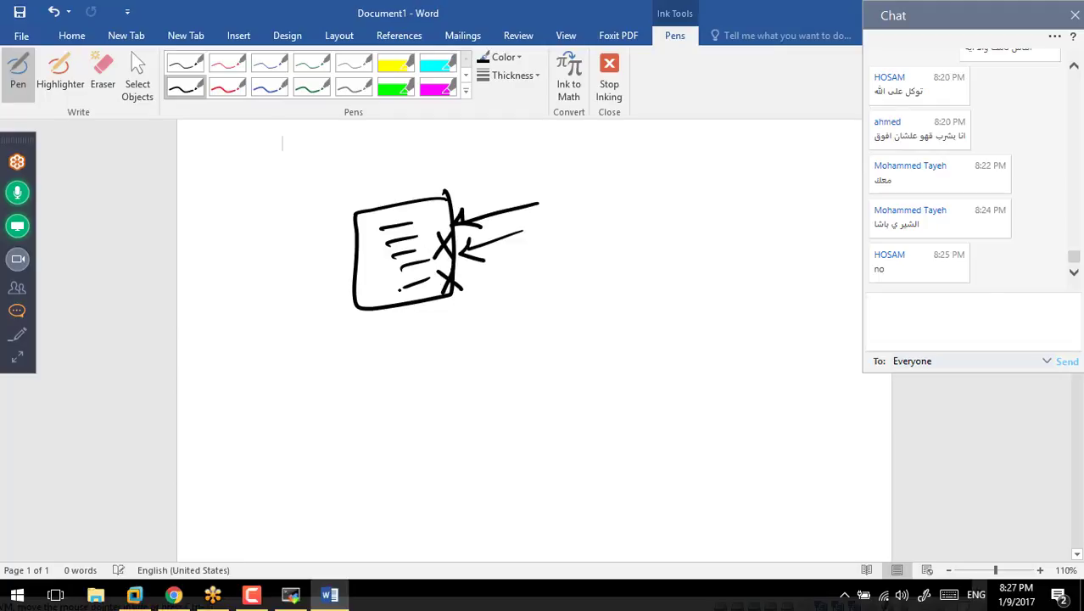
Draw an arrow from the box to a smaller lined box at its lower left, with another arrow leading out of it
mouse_move(374, 293)
left_mouse_down()
mouse_move(317, 322)
mouse_move(302, 344)
left_mouse_up()
mouse_move(321, 312)
left_mouse_down()
mouse_move(301, 343)
mouse_move(341, 340)
left_mouse_up()
left_click_drag(264, 309, 235, 415)
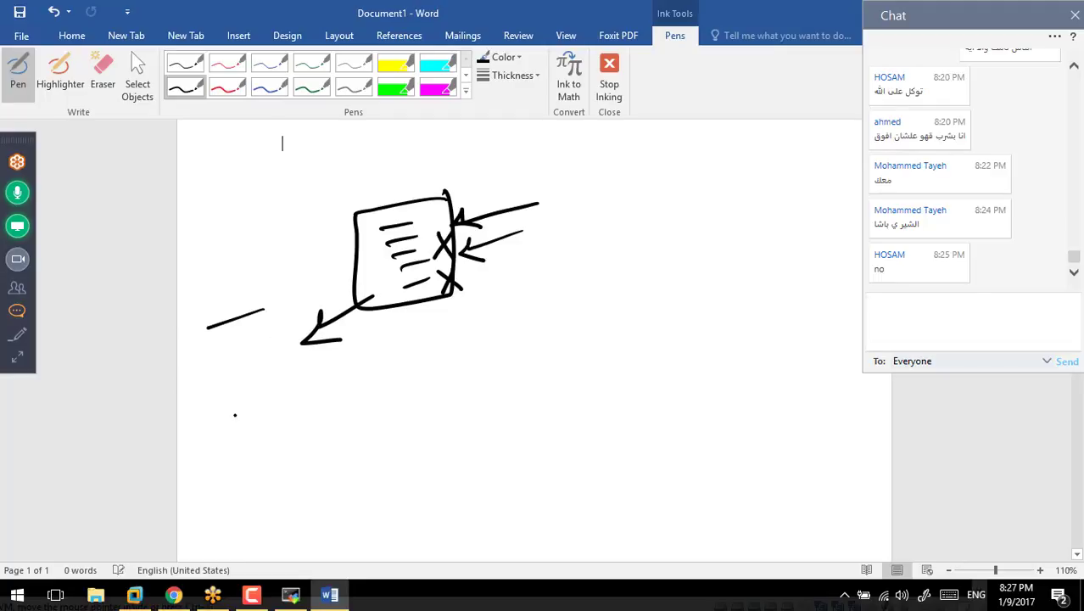
left_click_drag(265, 312, 248, 418)
left_click_drag(224, 342, 254, 329)
mouse_move(229, 357)
left_mouse_down()
mouse_move(258, 342)
mouse_move(274, 357)
left_mouse_up()
left_click_drag(247, 396, 284, 373)
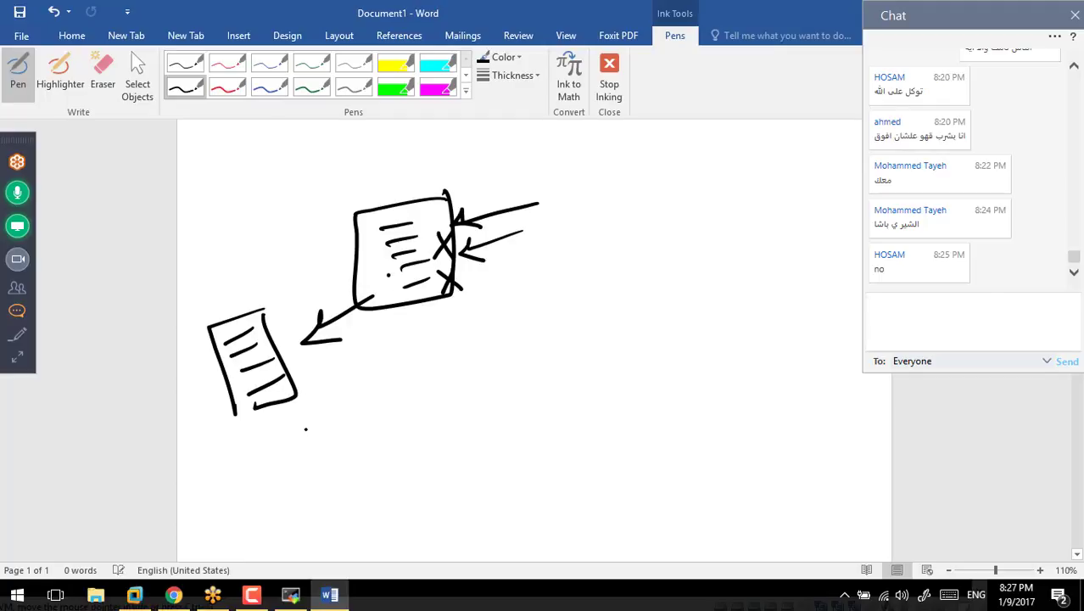
left_click_drag(272, 395, 361, 447)
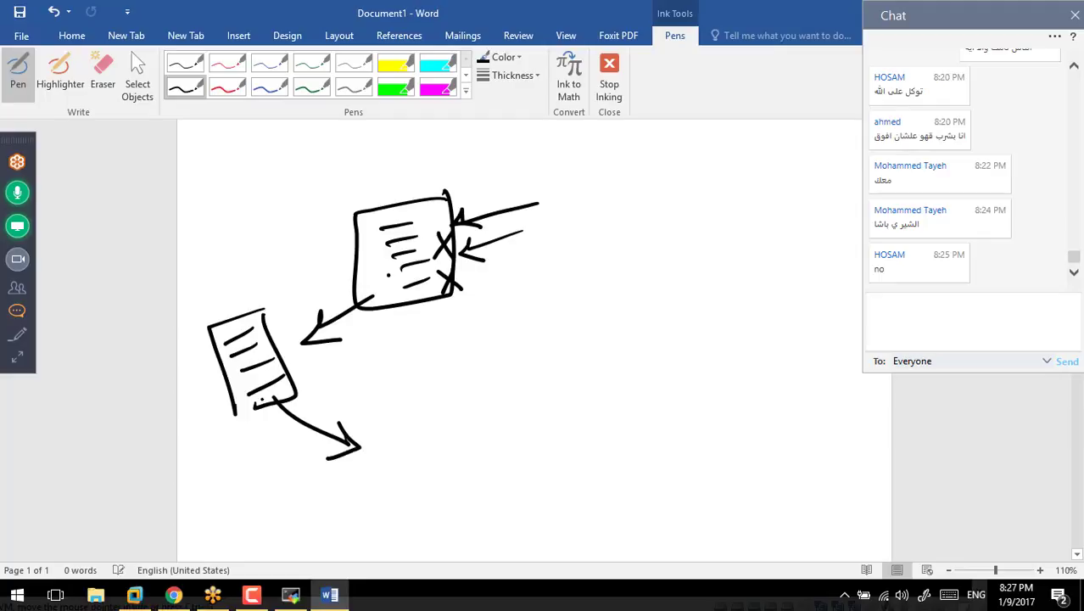
Scribble short pen strokes over the lines inside the smaller box
mouse_move(241, 414)
left_mouse_down()
mouse_move(274, 393)
mouse_move(250, 344)
left_mouse_up()
left_click_drag(218, 330, 229, 319)
left_click_drag(257, 341, 282, 381)
left_click_drag(260, 394, 243, 389)
left_click_drag(230, 341, 272, 375)
left_click_drag(262, 385, 262, 394)
left_click_drag(241, 318, 246, 325)
left_click_drag(251, 376, 266, 392)
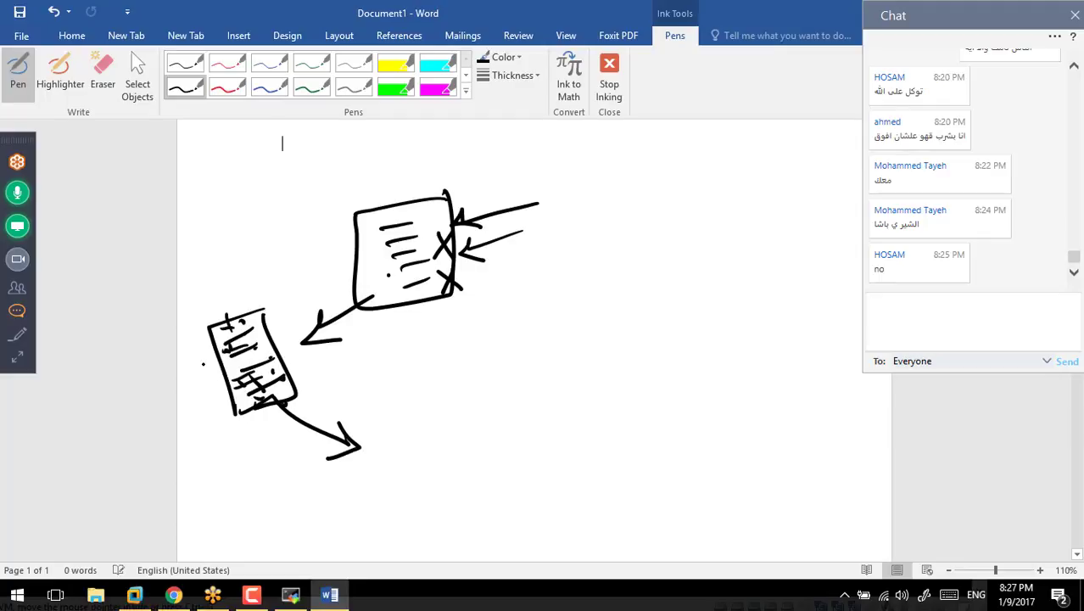
Mark the smaller box with crosses along both sides and add two check marks below it
left_click_drag(201, 362, 239, 387)
left_click_drag(211, 423, 227, 392)
mouse_move(202, 421)
left_mouse_down()
mouse_move(234, 401)
mouse_move(234, 413)
left_mouse_up()
mouse_move(283, 355)
left_mouse_down()
mouse_move(272, 394)
mouse_move(300, 386)
left_mouse_up()
mouse_move(264, 309)
left_mouse_down()
mouse_move(276, 351)
mouse_move(261, 357)
left_mouse_up()
left_click_drag(253, 324, 293, 346)
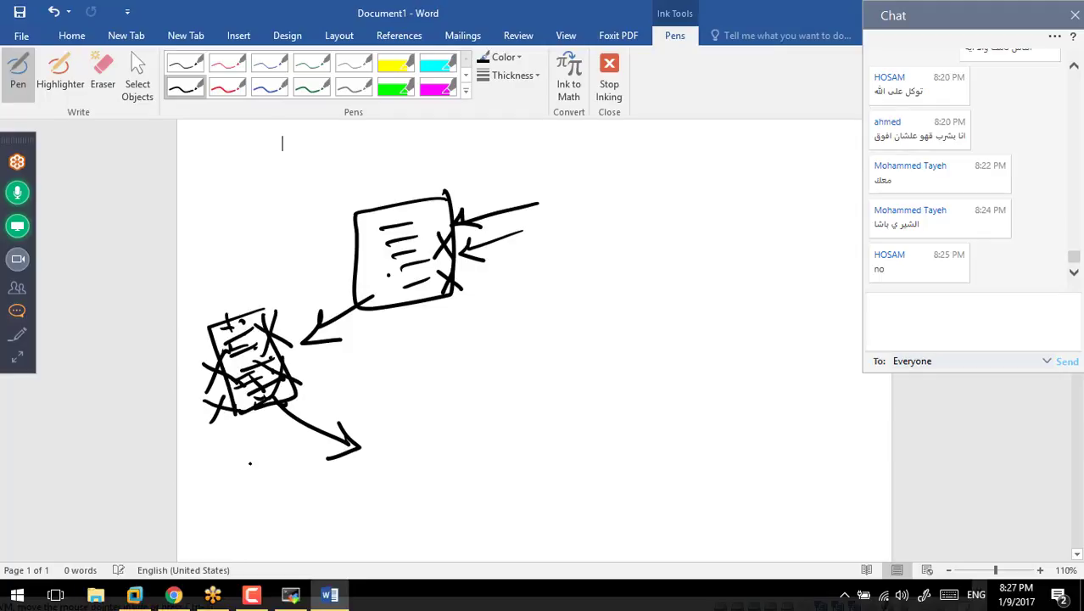
left_click_drag(242, 440, 285, 419)
left_click_drag(273, 457, 322, 408)
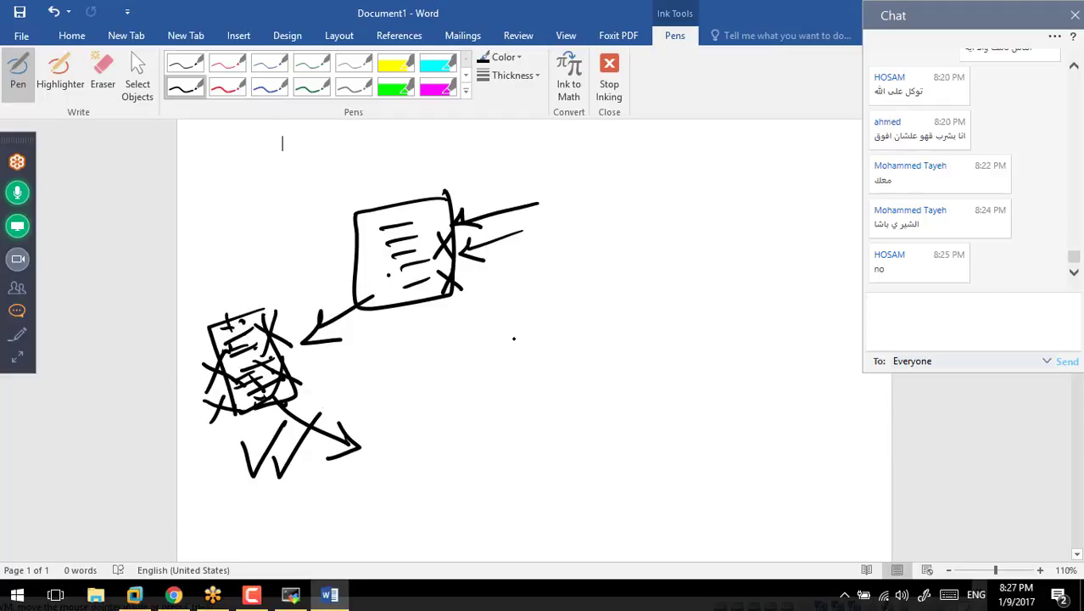
Draw an arrow pointing to the main box's lower edge and add crosses between the two boxes
mouse_move(522, 340)
left_mouse_down()
mouse_move(407, 298)
mouse_move(410, 328)
left_mouse_up()
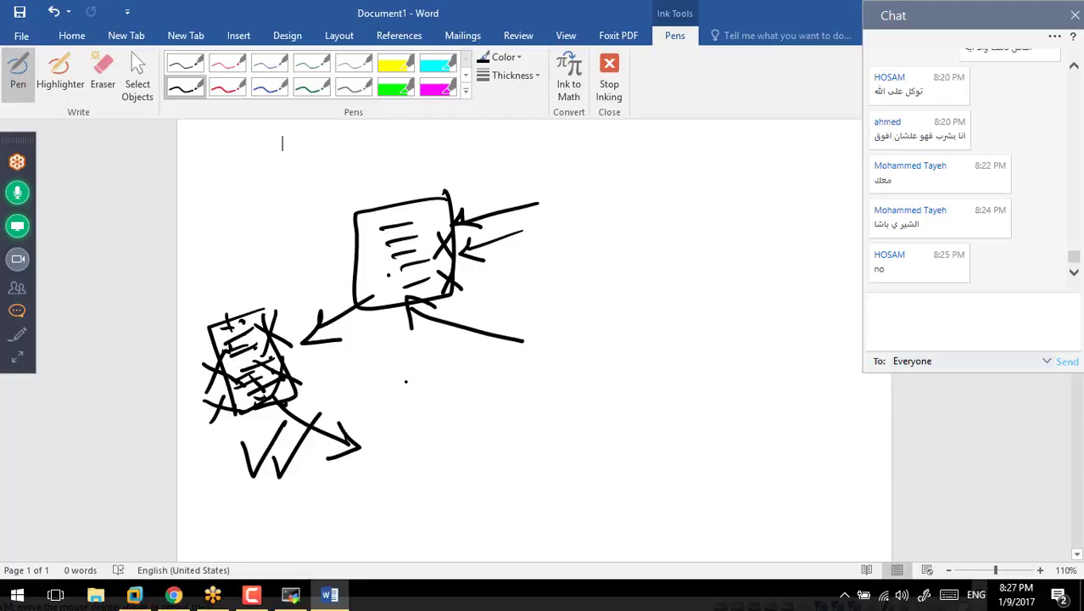
mouse_move(416, 380)
left_mouse_down()
mouse_move(369, 355)
mouse_move(345, 389)
mouse_move(349, 356)
left_mouse_up()
mouse_move(341, 373)
left_mouse_down()
mouse_move(384, 392)
mouse_move(419, 380)
left_mouse_up()
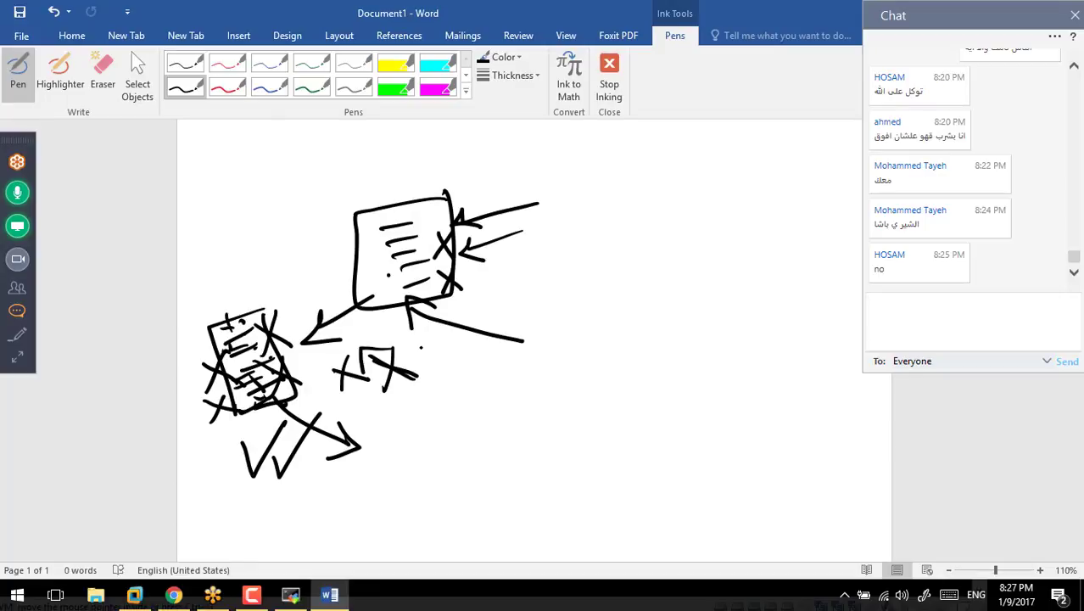
Draw a separate lined box on the right side of the page with an arrow pointing to its left edge
mouse_move(743, 210)
left_mouse_down()
mouse_move(659, 247)
mouse_move(747, 246)
mouse_move(741, 219)
mouse_move(719, 234)
left_mouse_up()
mouse_move(688, 251)
left_mouse_down()
mouse_move(718, 248)
mouse_move(718, 285)
left_mouse_up()
left_click_drag(605, 236, 660, 240)
mouse_move(638, 226)
left_mouse_down()
mouse_move(661, 240)
mouse_move(643, 255)
left_mouse_up()
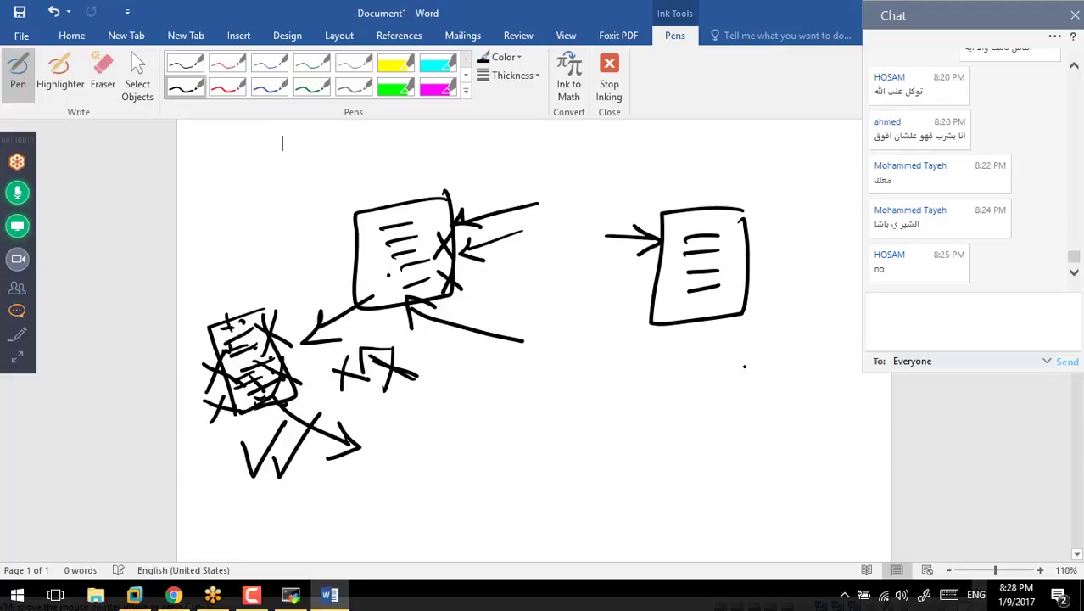
Draw a second box with short lines inside it, directly below the box on the page's right side
mouse_move(746, 365)
left_mouse_down()
mouse_move(650, 365)
mouse_move(663, 469)
mouse_move(770, 465)
left_mouse_up()
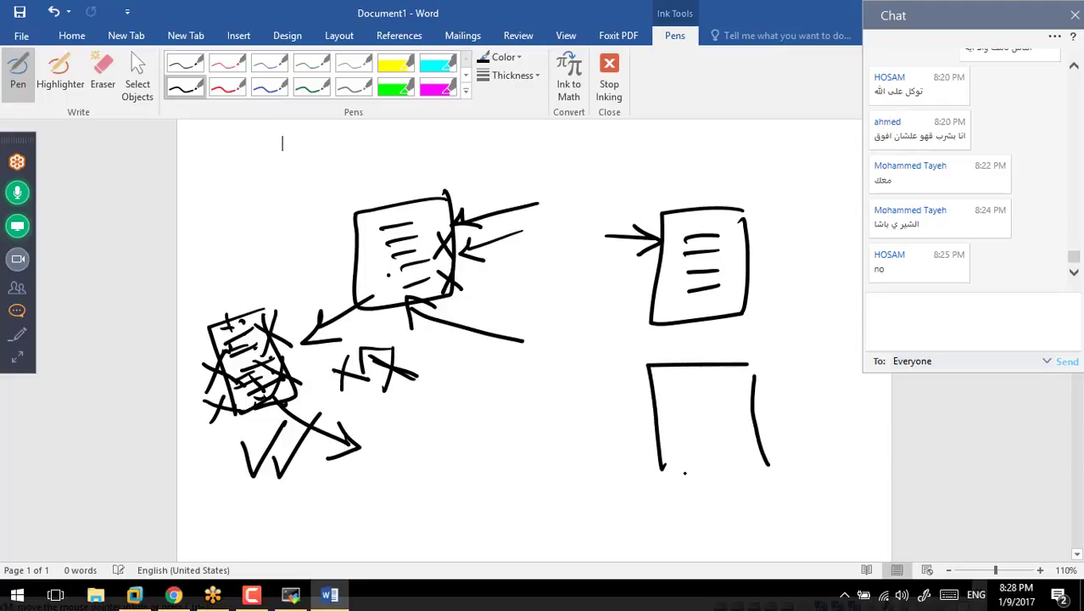
left_click_drag(684, 472, 769, 465)
mouse_move(683, 399)
left_mouse_down()
mouse_move(710, 397)
mouse_move(725, 430)
left_mouse_up()
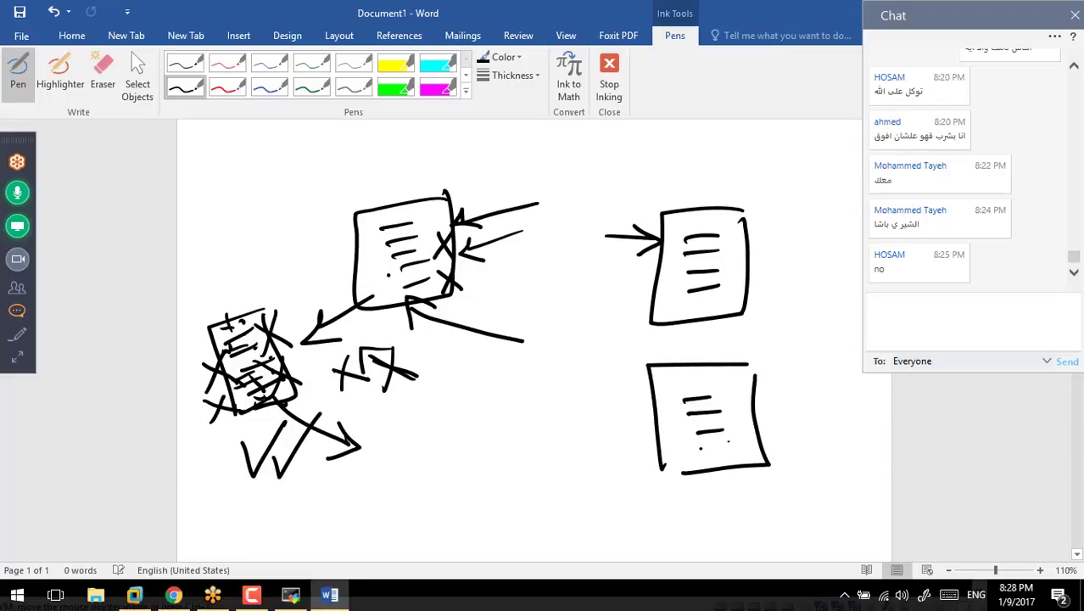
Handwrite the word "snapshot" beside the left edge of the new lower box
mouse_move(486, 452)
left_mouse_down()
mouse_move(460, 459)
mouse_move(468, 489)
left_mouse_up()
mouse_move(492, 480)
left_mouse_down()
mouse_move(503, 459)
mouse_move(509, 478)
left_mouse_up()
left_click_drag(512, 458, 553, 467)
left_click_drag(544, 423, 550, 468)
left_click_drag(550, 422, 567, 455)
left_click_drag(594, 414, 599, 455)
mouse_move(609, 434)
left_mouse_down()
mouse_move(604, 448)
mouse_move(596, 439)
left_mouse_up()
mouse_move(613, 423)
left_mouse_down()
mouse_move(633, 421)
mouse_move(628, 443)
left_mouse_up()
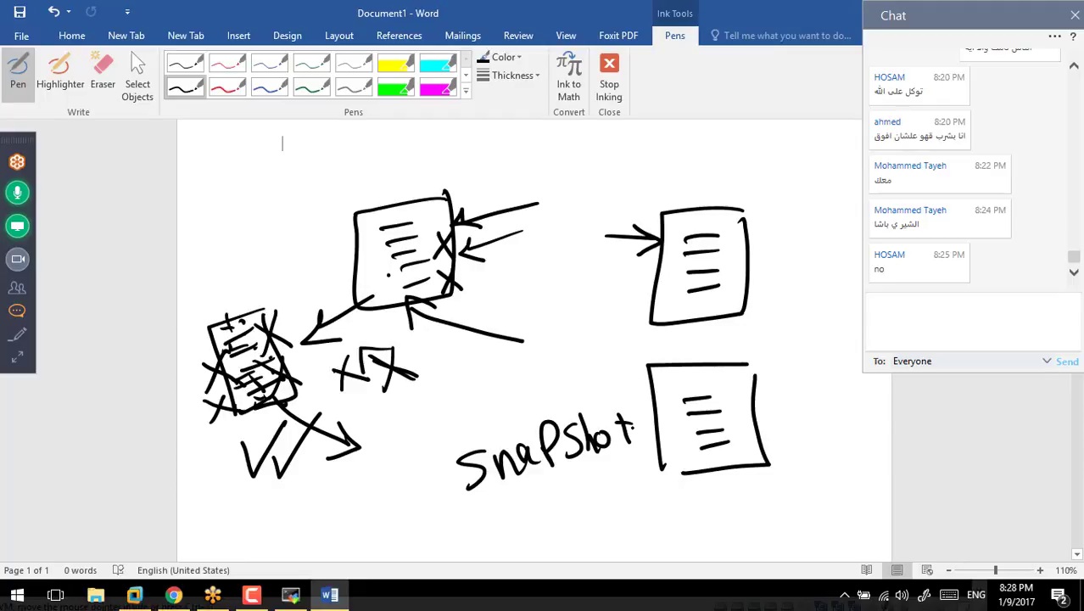
Draw several arrows pointing into the upper right-hand box from its right side and from above
left_click_drag(780, 360, 783, 375)
left_click(776, 271)
mouse_move(797, 295)
left_mouse_down()
mouse_move(743, 271)
mouse_move(738, 297)
left_mouse_up()
mouse_move(800, 256)
left_mouse_down()
mouse_move(816, 254)
mouse_move(748, 245)
mouse_move(782, 248)
left_mouse_up()
left_click_drag(796, 207, 731, 226)
left_click_drag(711, 180, 727, 223)
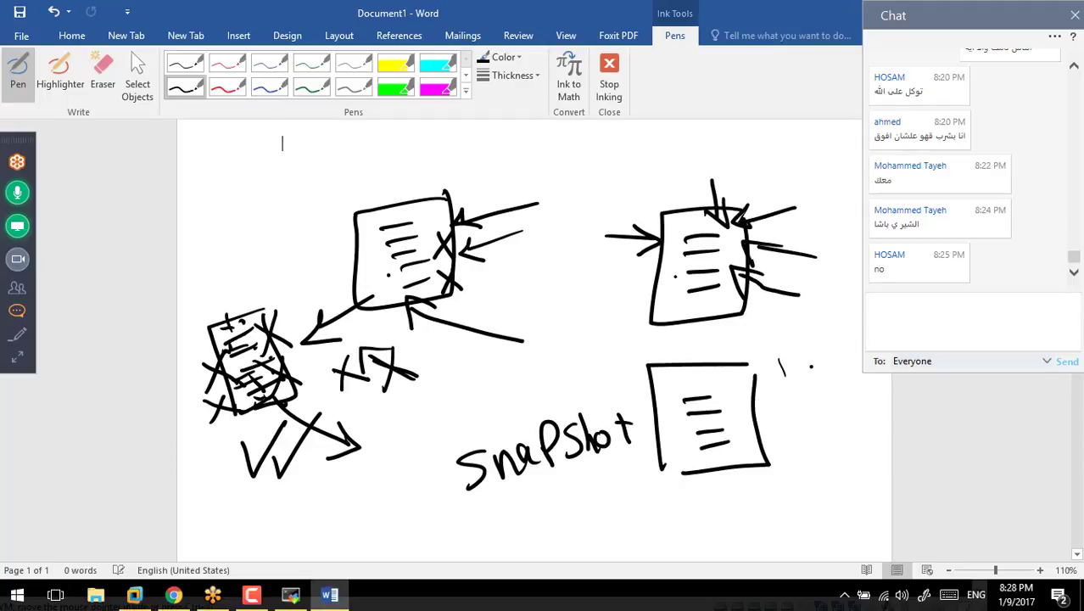
Add an arrow into the upper box from its lower left and scrawl crosses over the lines inside
mouse_move(614, 311)
left_mouse_down()
mouse_move(679, 273)
mouse_move(705, 314)
left_mouse_up()
mouse_move(714, 292)
left_mouse_down()
mouse_move(704, 318)
mouse_move(706, 307)
left_mouse_up()
mouse_move(699, 255)
left_mouse_down()
mouse_move(679, 292)
mouse_move(700, 271)
left_mouse_up()
left_click_drag(698, 273, 718, 285)
left_click_drag(724, 238, 707, 272)
mouse_move(748, 239)
left_mouse_down()
mouse_move(706, 270)
mouse_move(750, 272)
left_mouse_up()
mouse_move(704, 239)
left_mouse_down()
mouse_move(721, 251)
mouse_move(687, 252)
left_mouse_up()
mouse_move(679, 226)
left_mouse_down()
mouse_move(716, 253)
mouse_move(694, 255)
left_mouse_up()
left_click_drag(649, 251, 675, 242)
mouse_move(676, 240)
left_mouse_down()
mouse_move(660, 270)
mouse_move(694, 256)
left_mouse_up()
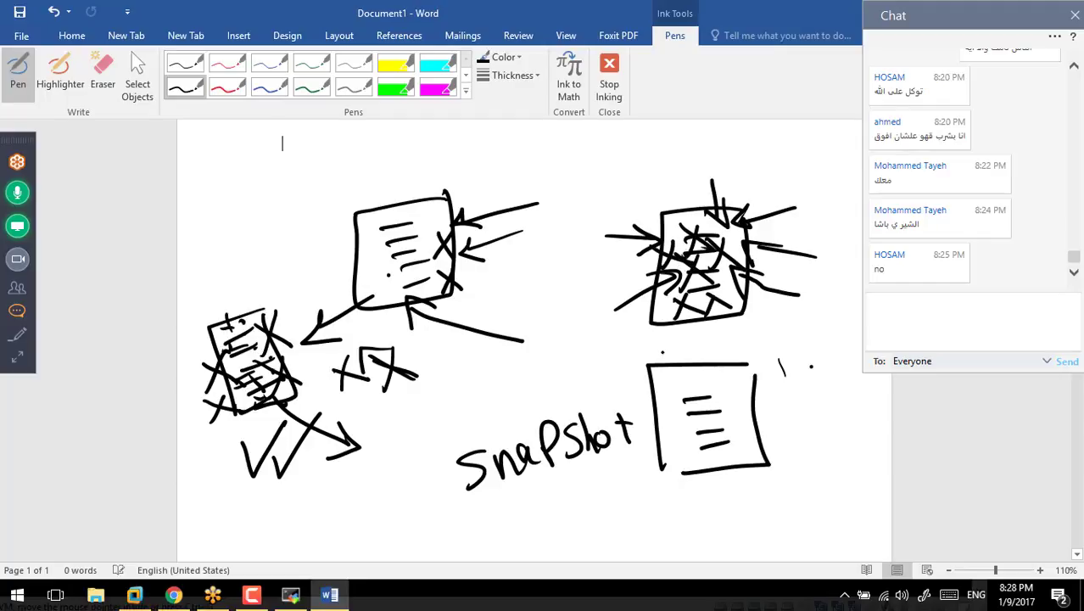
Circle the crossed-out upper box and draw an arrow pointing to the circle from its upper left
mouse_move(806, 217)
left_mouse_down()
mouse_move(723, 160)
mouse_move(624, 301)
mouse_move(816, 254)
mouse_move(764, 180)
left_mouse_up()
left_click_drag(595, 154, 650, 194)
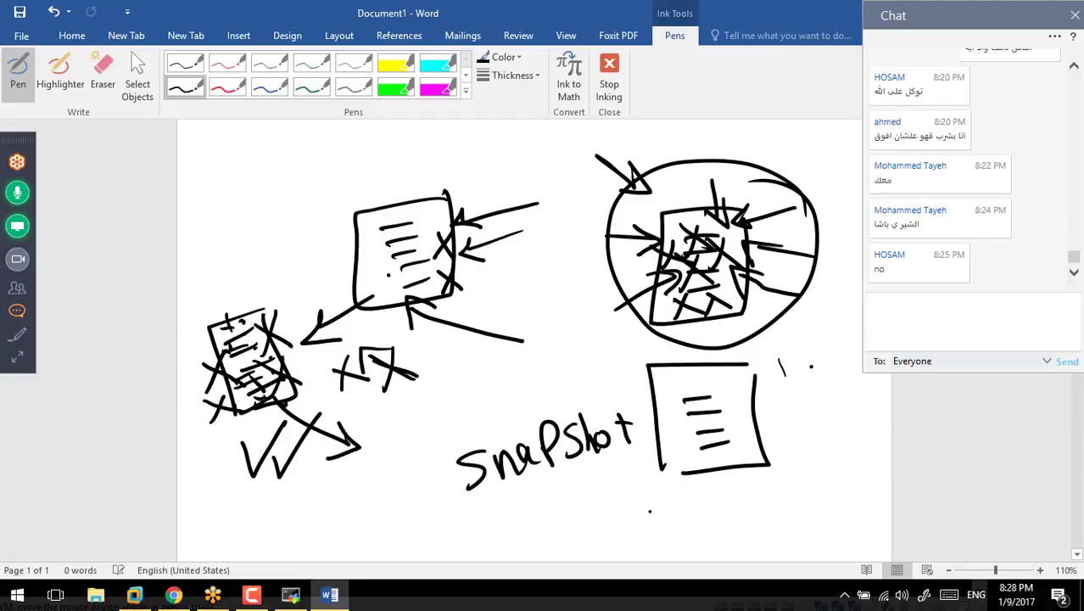
left_click(676, 465)
Handwrite the word "revert" below the snapshot box
scroll(670, 465, "down", 3)
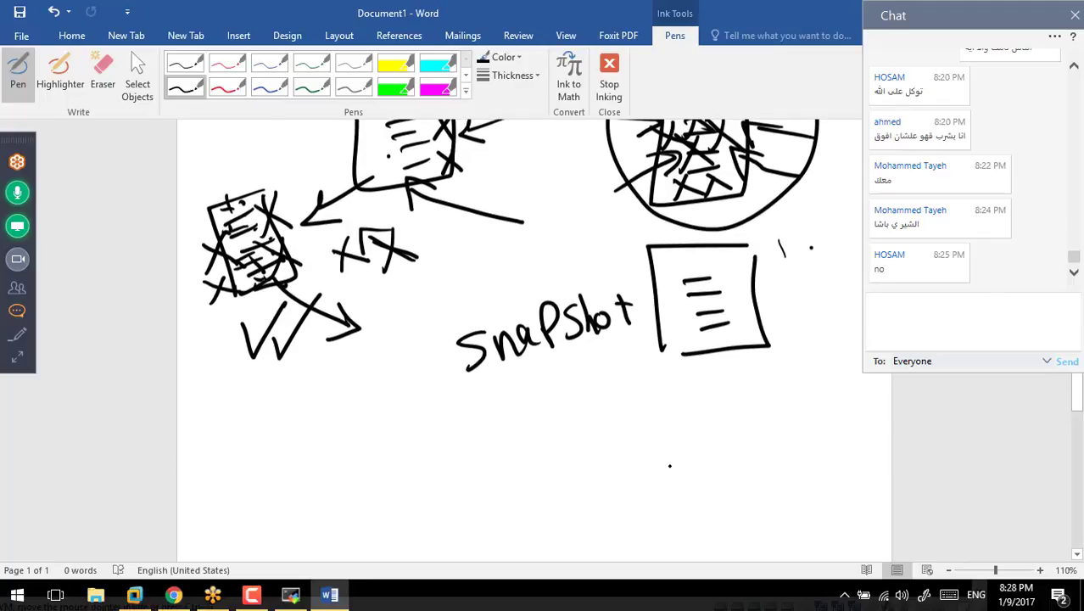
mouse_move(526, 414)
left_mouse_down()
mouse_move(539, 458)
mouse_move(555, 414)
left_mouse_up()
left_click_drag(556, 427, 568, 443)
mouse_move(584, 414)
left_mouse_down()
mouse_move(616, 398)
mouse_move(644, 431)
mouse_move(665, 403)
left_mouse_up()
mouse_move(669, 400)
left_mouse_down()
mouse_move(697, 395)
mouse_move(684, 417)
left_mouse_up()
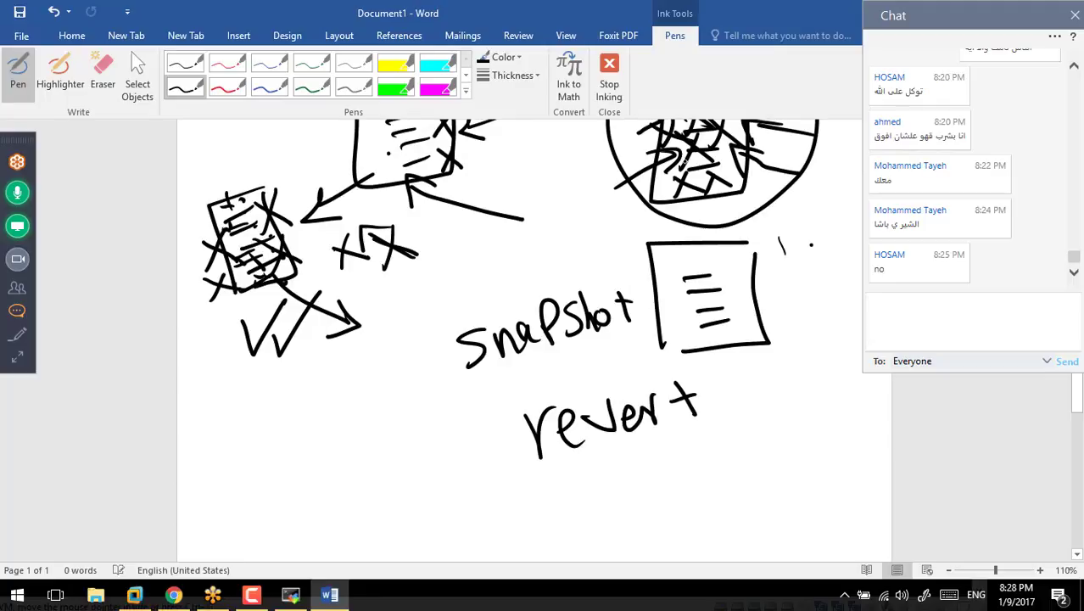
Draw an arrow leading out of the circled box and a curved arrow from the snapshot box back up to it
mouse_move(604, 181)
left_mouse_down()
mouse_move(621, 212)
mouse_move(650, 182)
left_mouse_up()
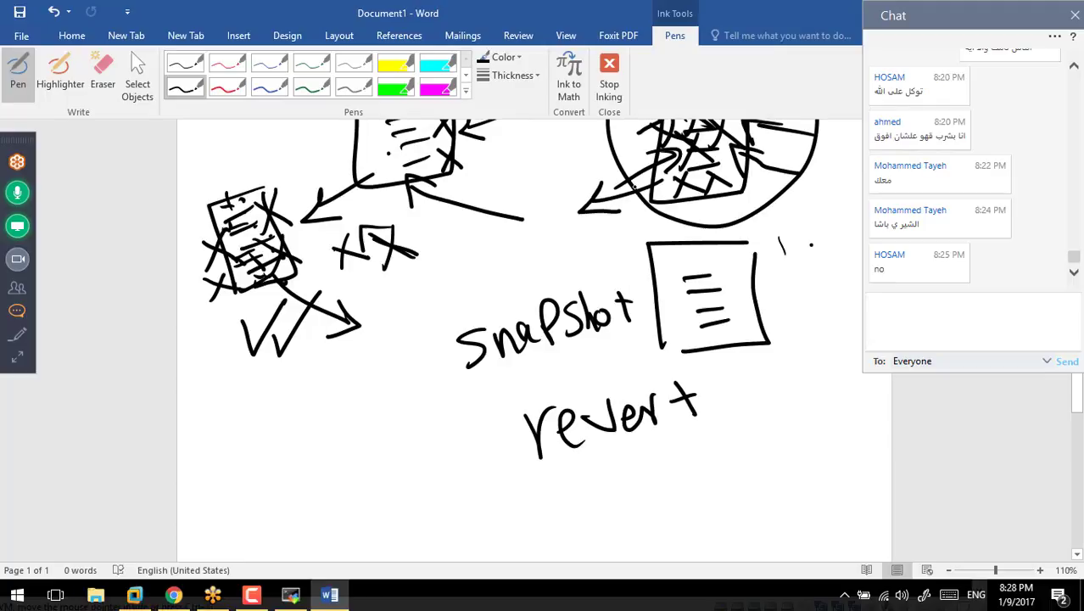
mouse_move(737, 284)
left_mouse_down()
mouse_move(755, 280)
mouse_move(778, 217)
mouse_move(735, 205)
mouse_move(747, 239)
left_mouse_up()
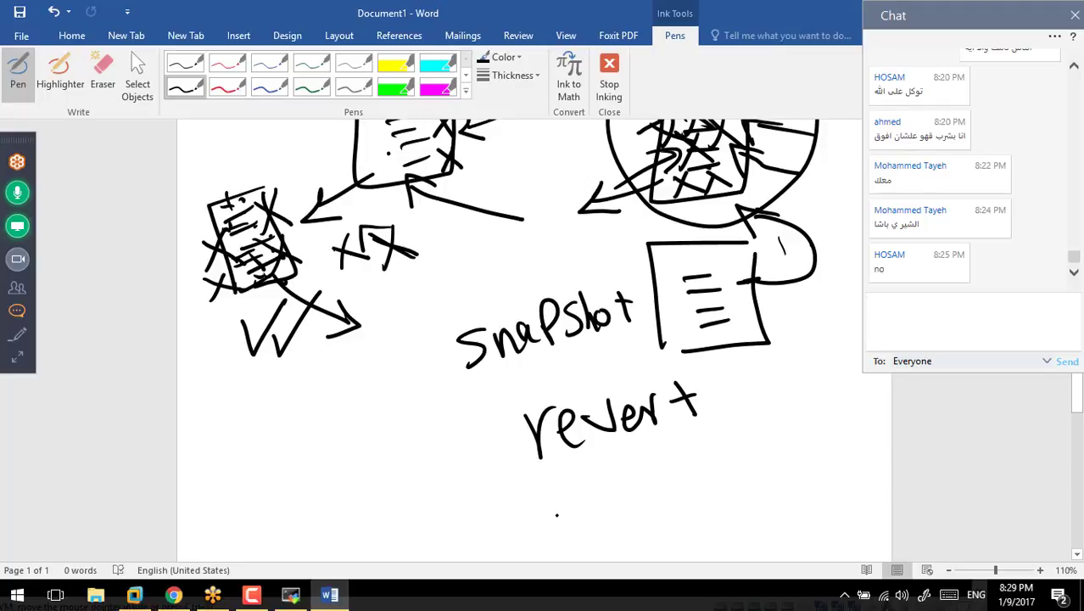
Handwrite "merge" beneath "revert" and draw an ellipse around both words
mouse_move(556, 514)
left_mouse_down()
mouse_move(658, 465)
mouse_move(657, 485)
mouse_move(708, 463)
left_mouse_up()
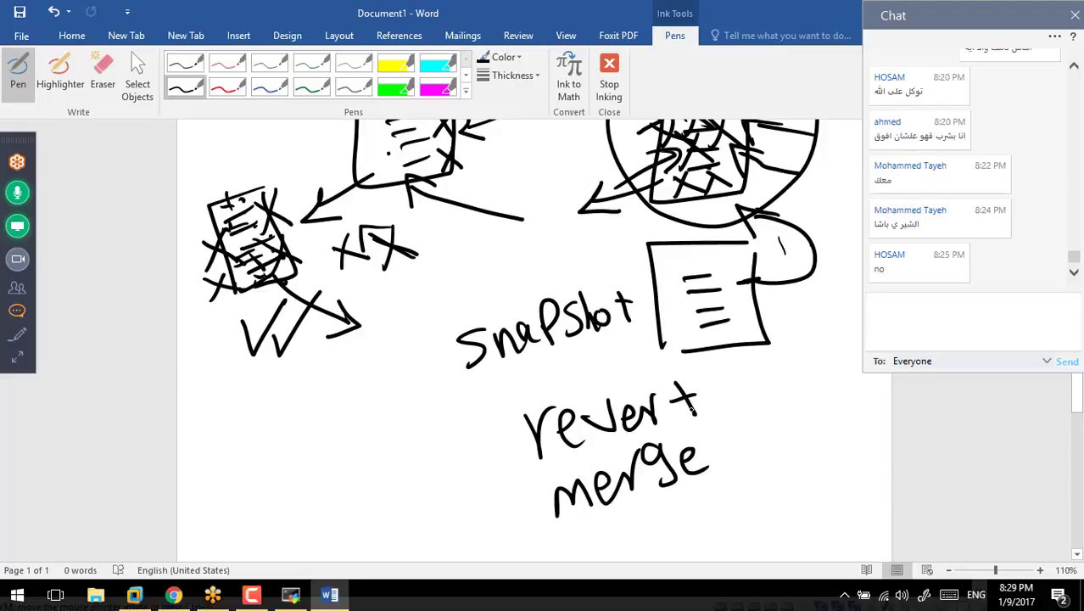
mouse_move(721, 391)
left_mouse_down()
mouse_move(522, 411)
mouse_move(761, 424)
mouse_move(647, 368)
left_mouse_up()
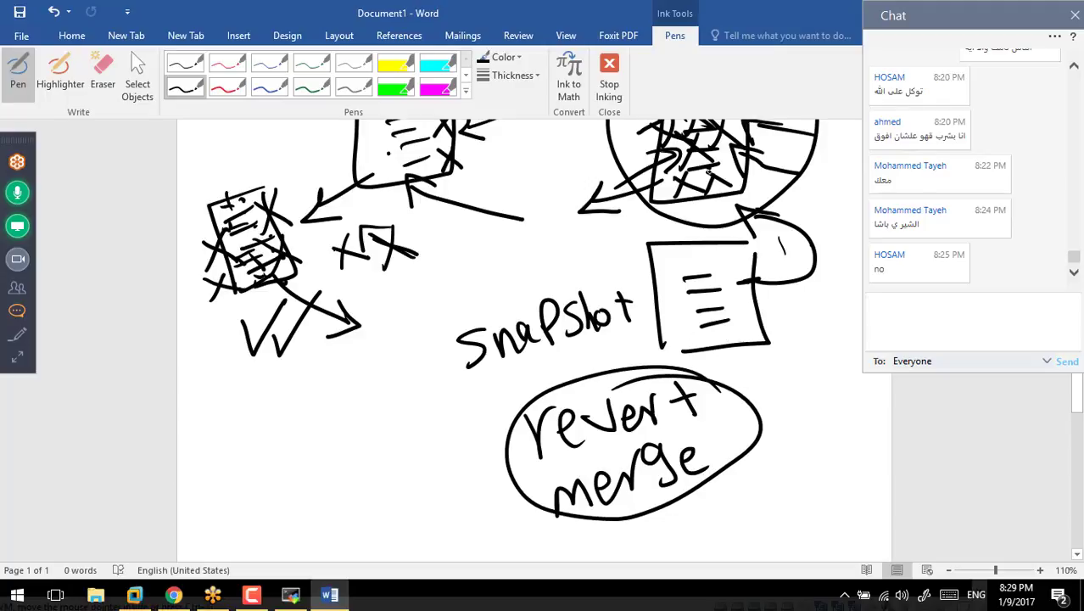
Thicken a mark inside the circled box and hatch diagonal strokes across the snapshot box
mouse_move(714, 166)
left_mouse_down()
mouse_move(689, 161)
mouse_move(720, 161)
left_mouse_up()
left_click_drag(642, 303, 770, 277)
left_click_drag(674, 307, 751, 332)
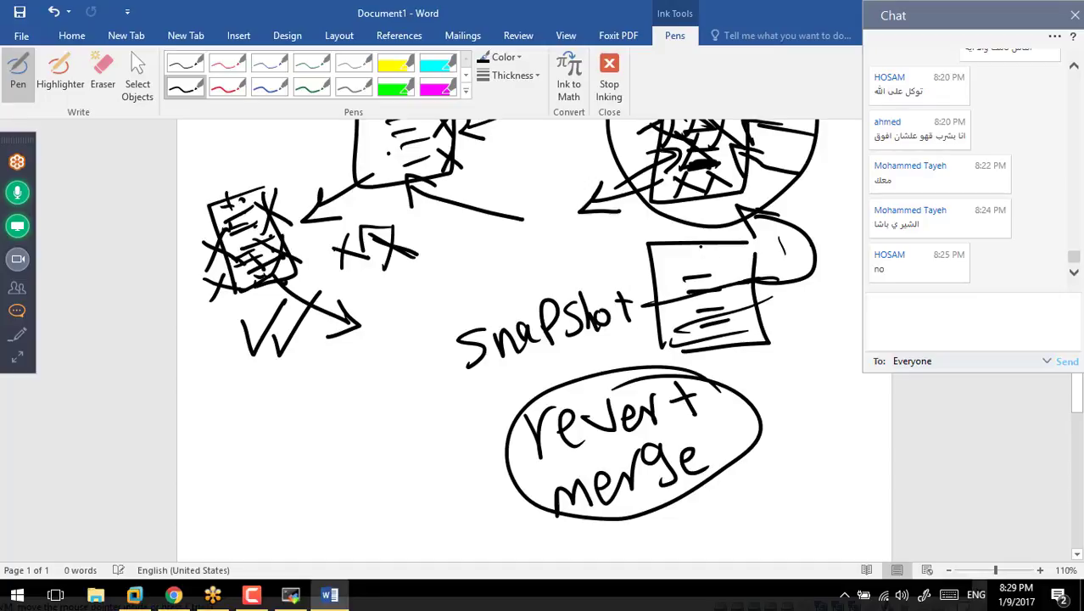
left_click_drag(701, 246, 638, 293)
left_click_drag(704, 322, 754, 299)
left_click_drag(698, 367, 758, 345)
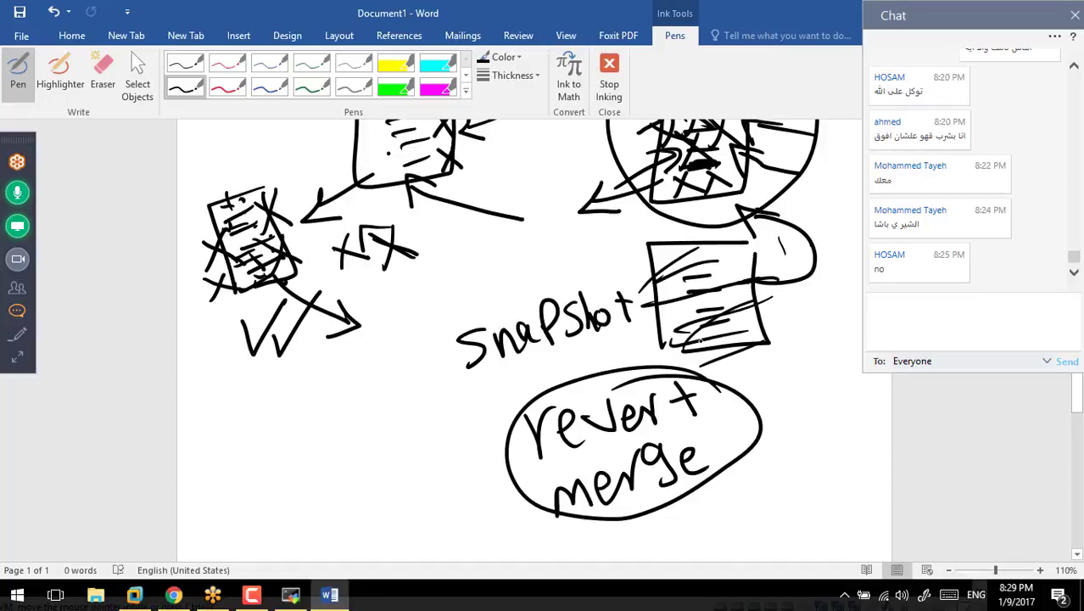